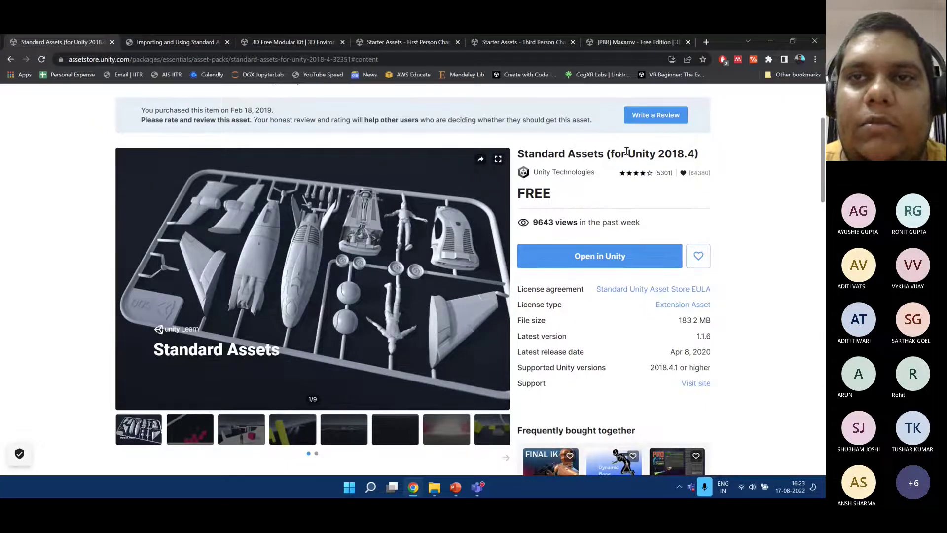
Check the Unity version named in the Standard Assets title, and find the fixing instructions in the Learn to Create Games guide.
left_click_drag(628, 152, 684, 150)
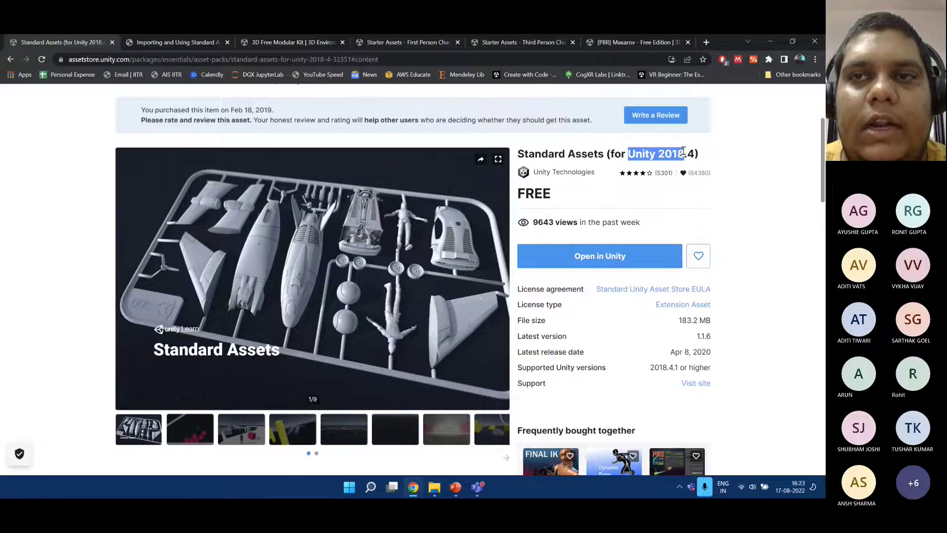
left_click(684, 150)
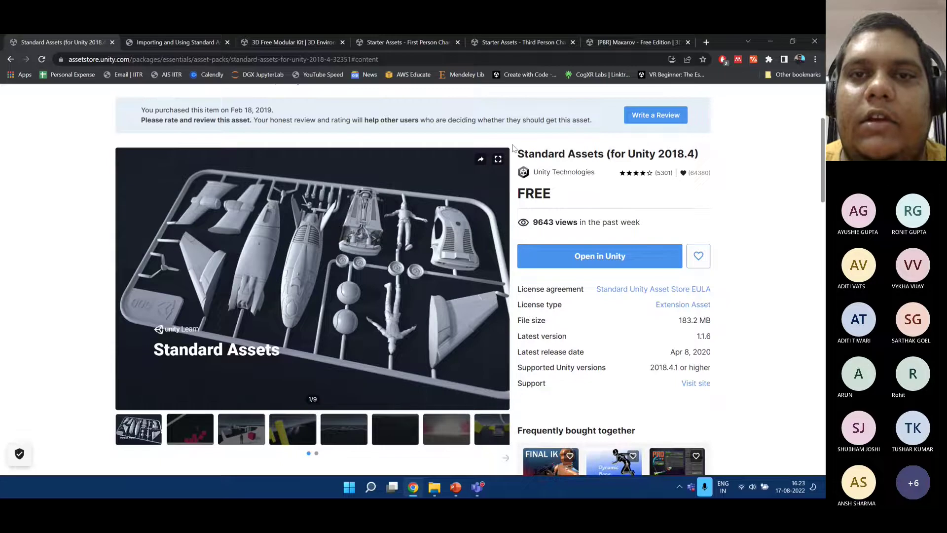
left_click(180, 41)
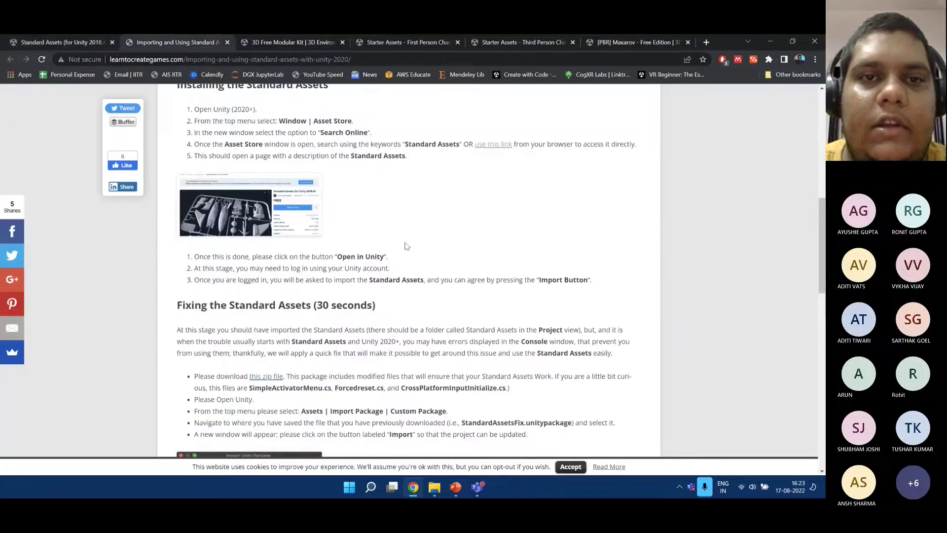
scroll(275, 245, "down", 2)
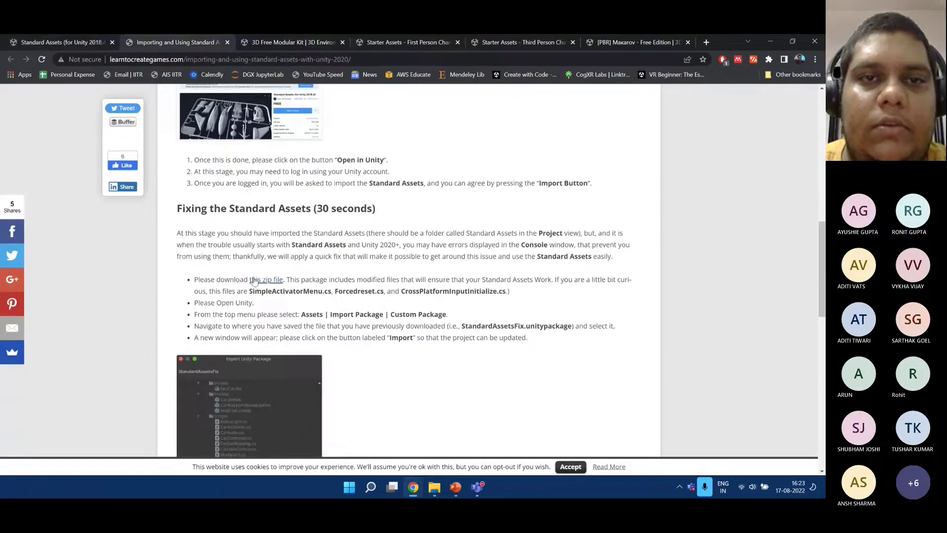
Return to the Standard Assets store page and expand the Standard Assets and Characters folders in its package content.
left_click(53, 42)
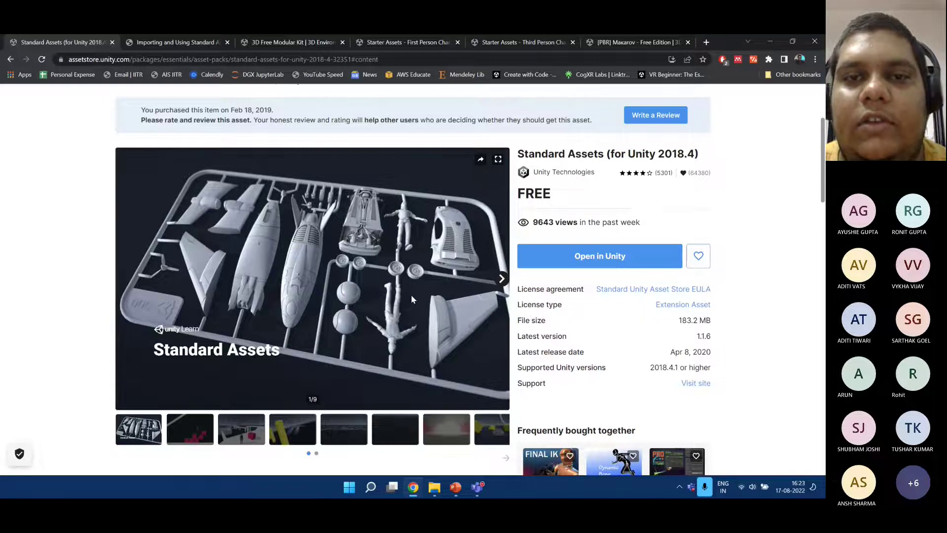
scroll(410, 294, "down", 4)
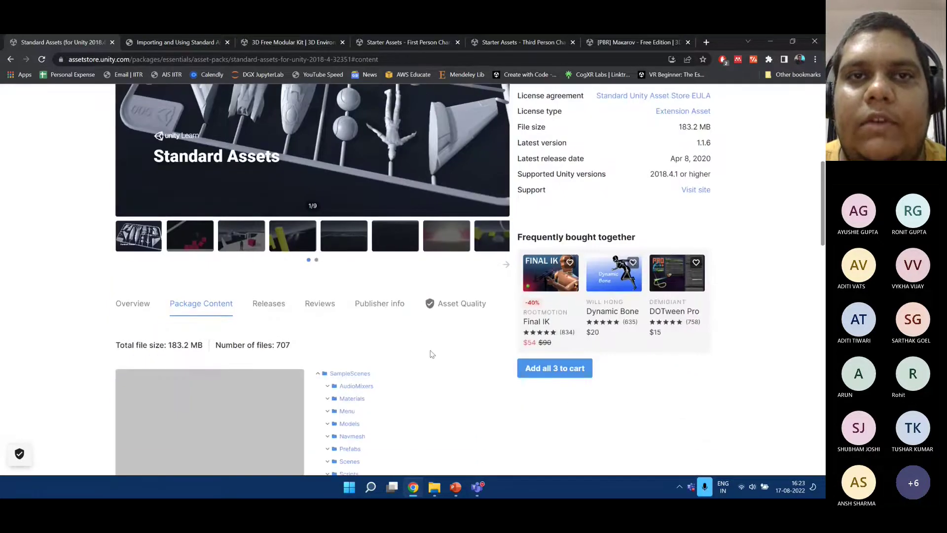
scroll(432, 354, "up", 2)
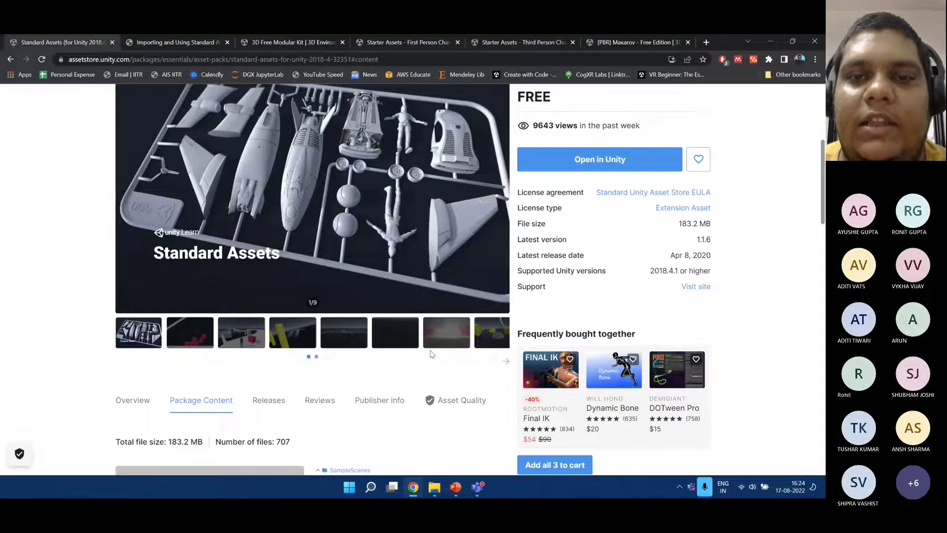
scroll(430, 353, "up", 1)
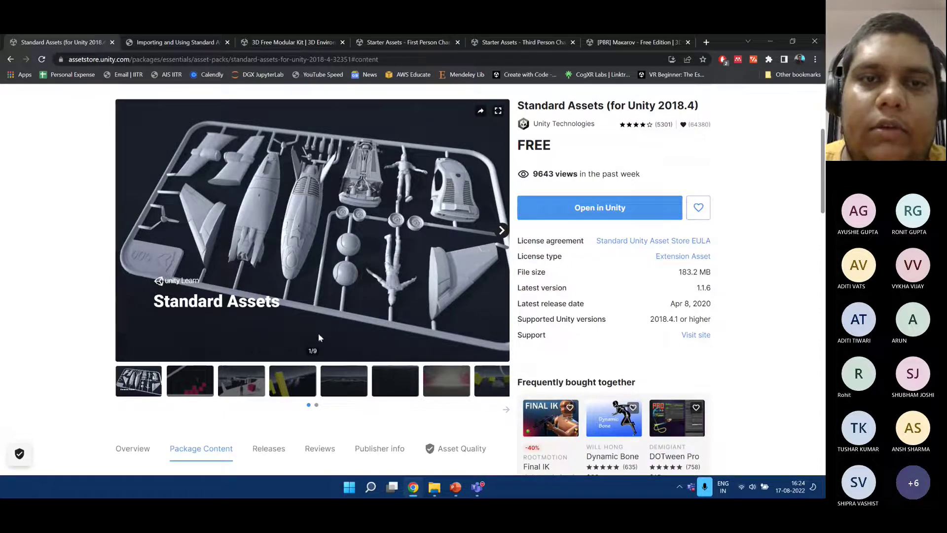
scroll(401, 370, "down", 5)
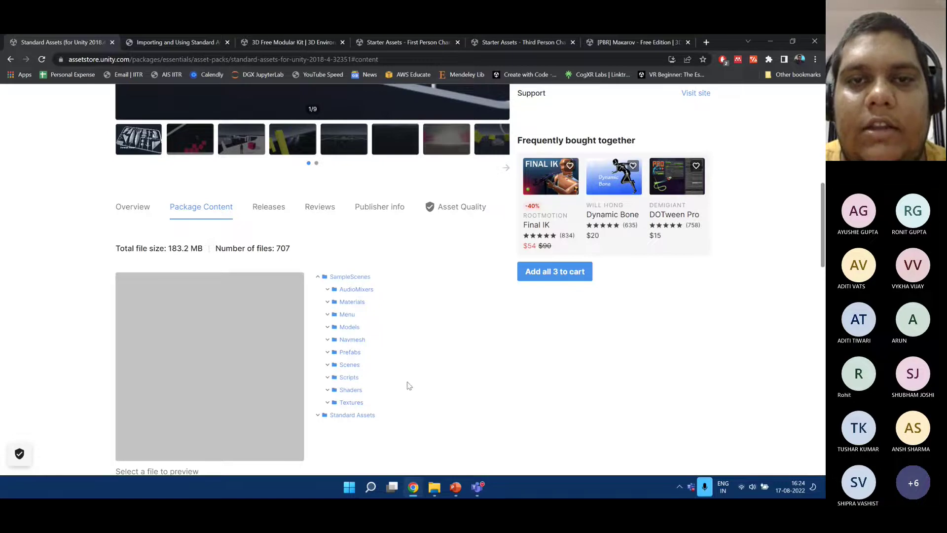
scroll(409, 386, "down", 1)
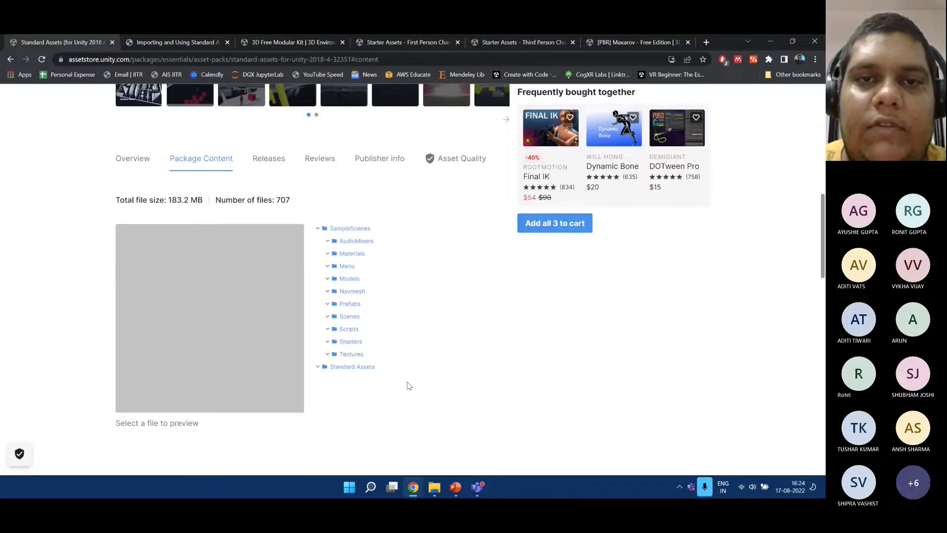
left_click(346, 368)
scroll(387, 363, "down", 2)
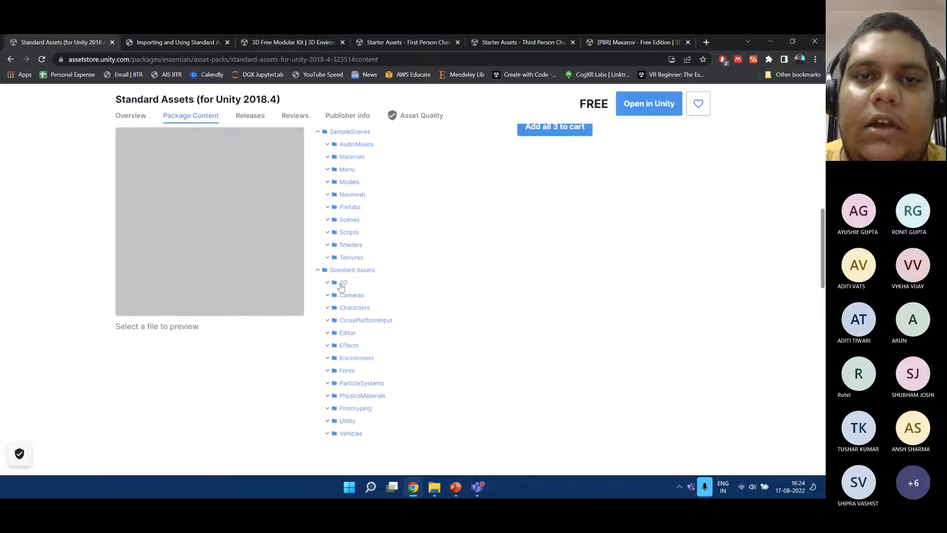
left_click(352, 309)
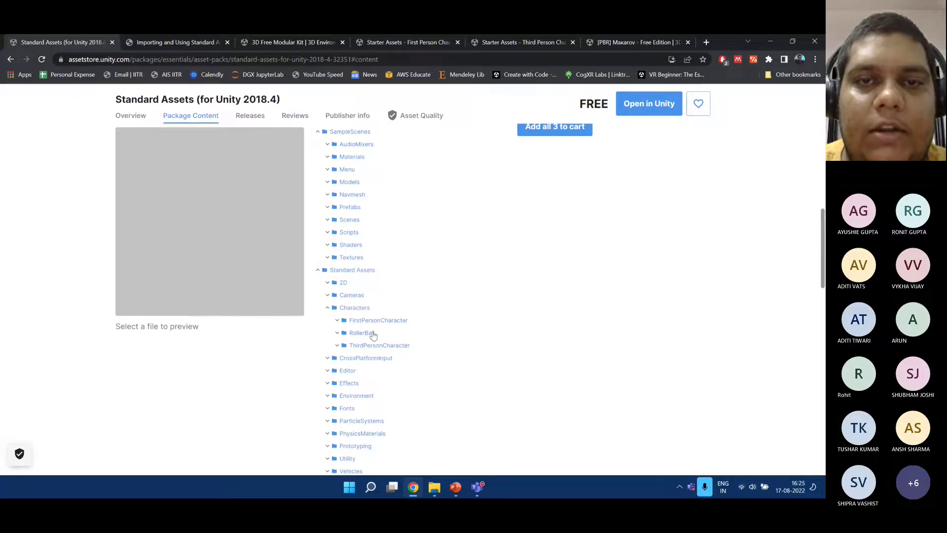
Expand the Effects and ParticleSystems folders and look through the particle system prefabs.
scroll(388, 334, "down", 1)
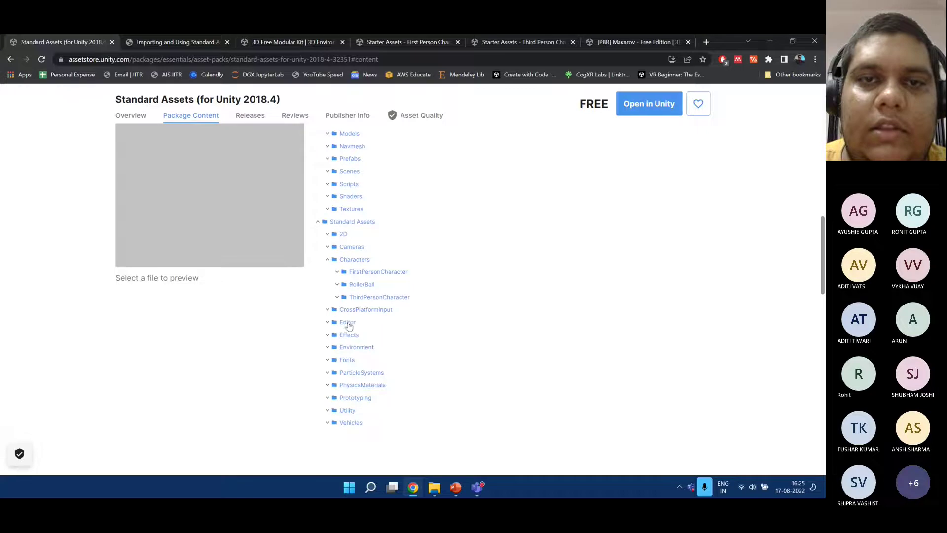
left_click(350, 335)
scroll(406, 349, "down", 1)
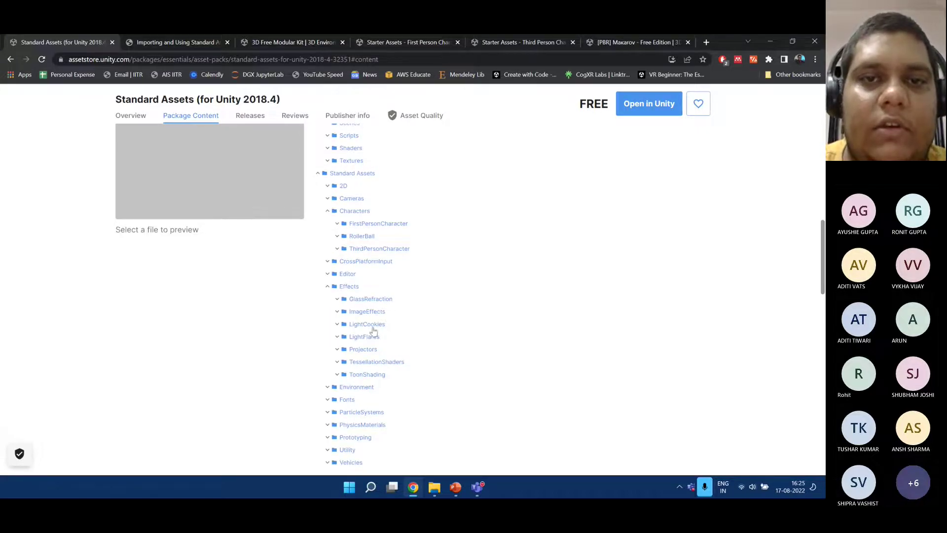
scroll(386, 348, "down", 1)
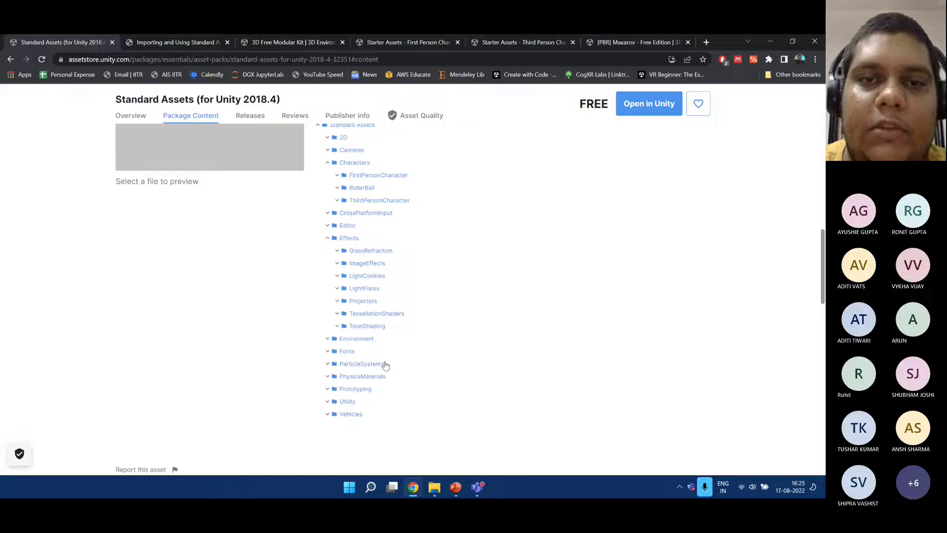
left_click(381, 366)
scroll(373, 372, "down", 1)
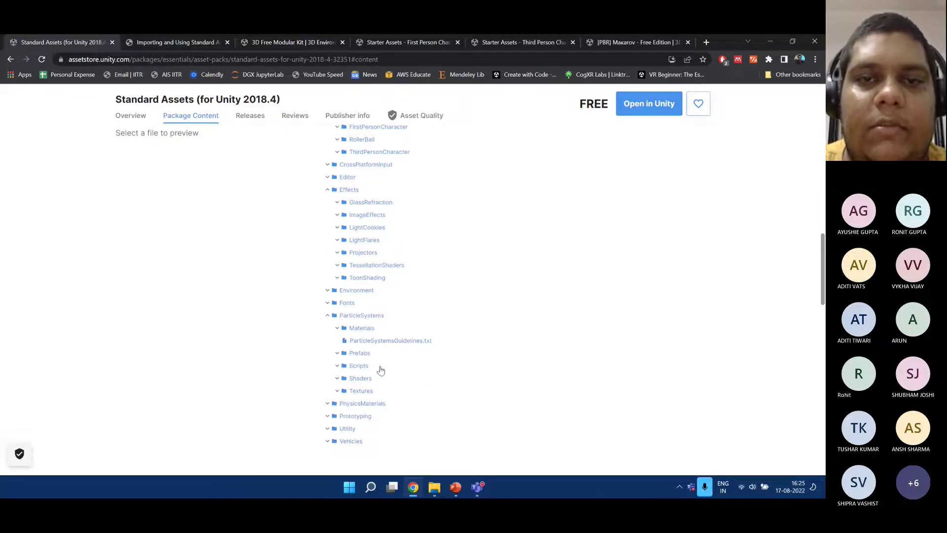
left_click(373, 354)
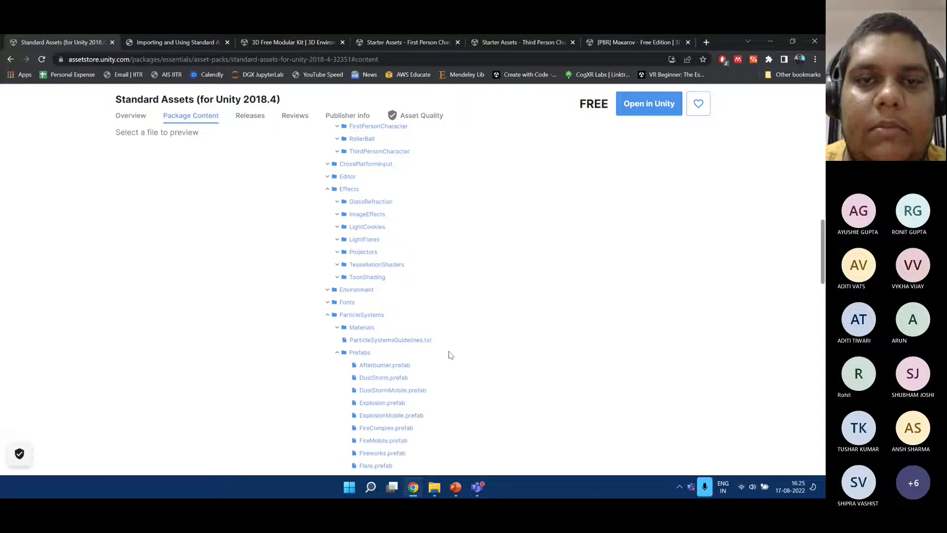
scroll(448, 353, "down", 2)
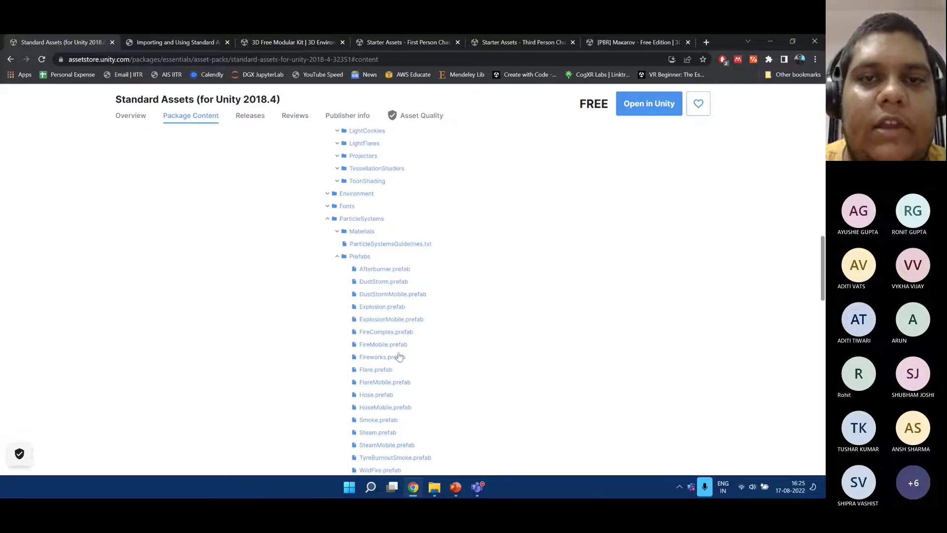
scroll(402, 344, "down", 1)
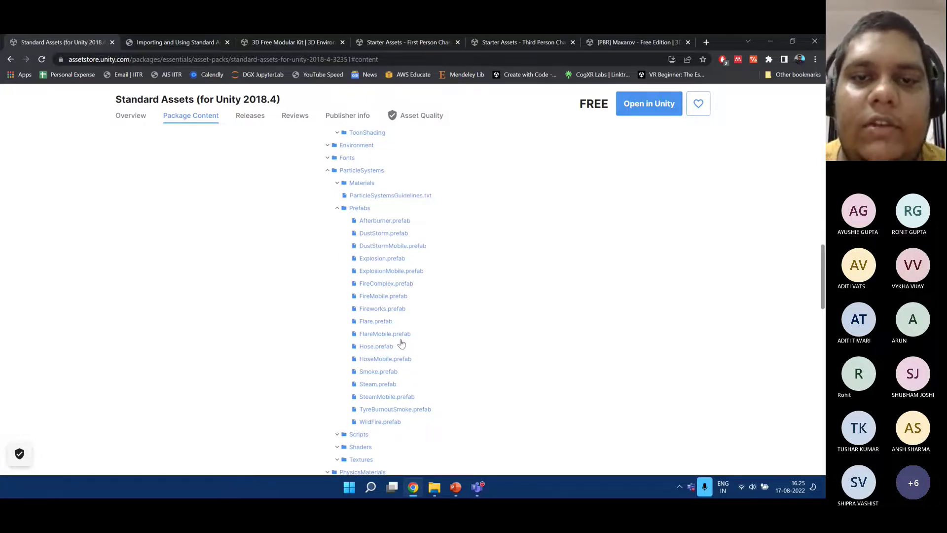
scroll(400, 344, "down", 2)
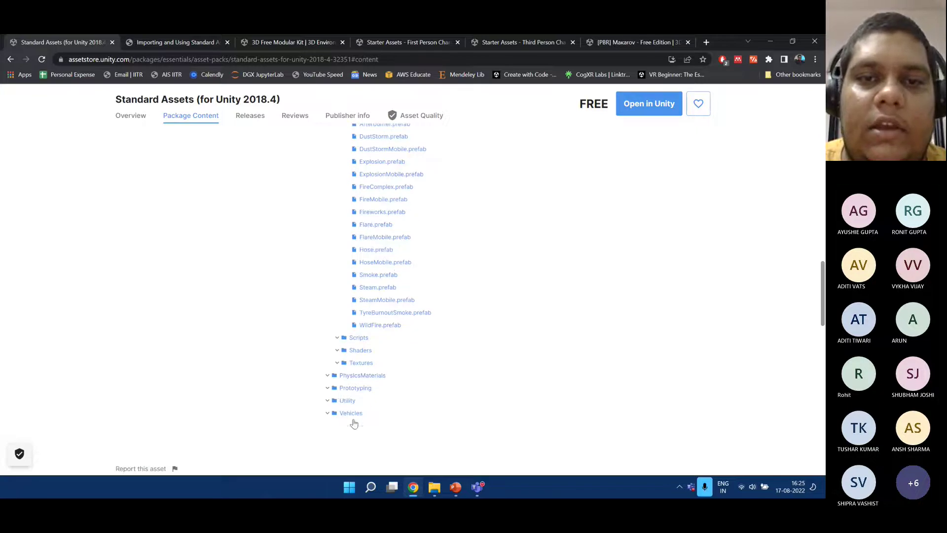
Expand the Vehicles folder and the Prefabs folder of ThirdPersonCharacter to inspect their contents.
left_click(349, 412)
scroll(370, 394, "down", 1)
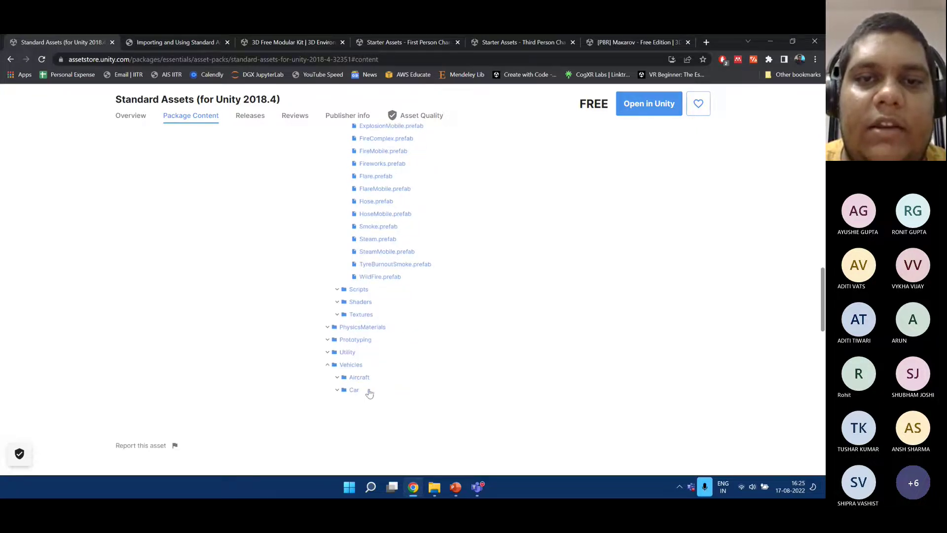
scroll(389, 340, "up", 8)
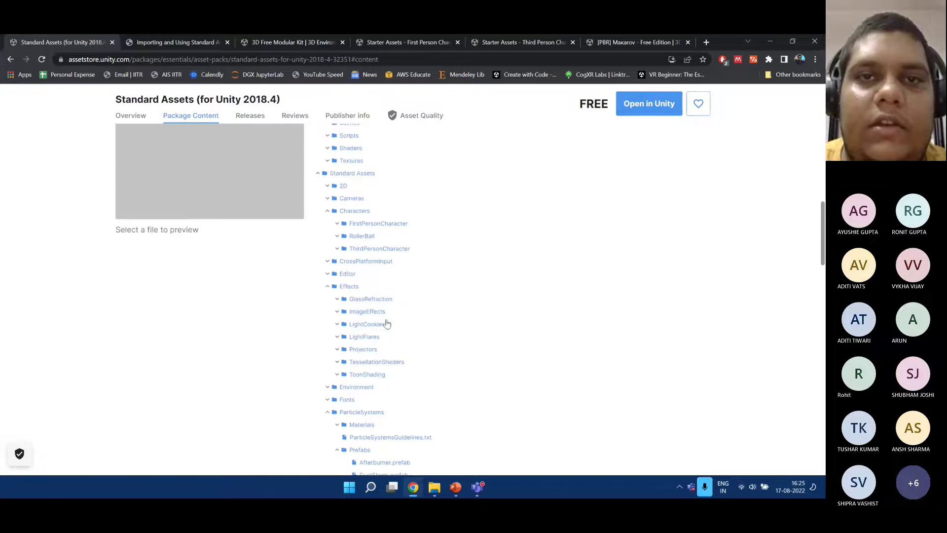
left_click(367, 249)
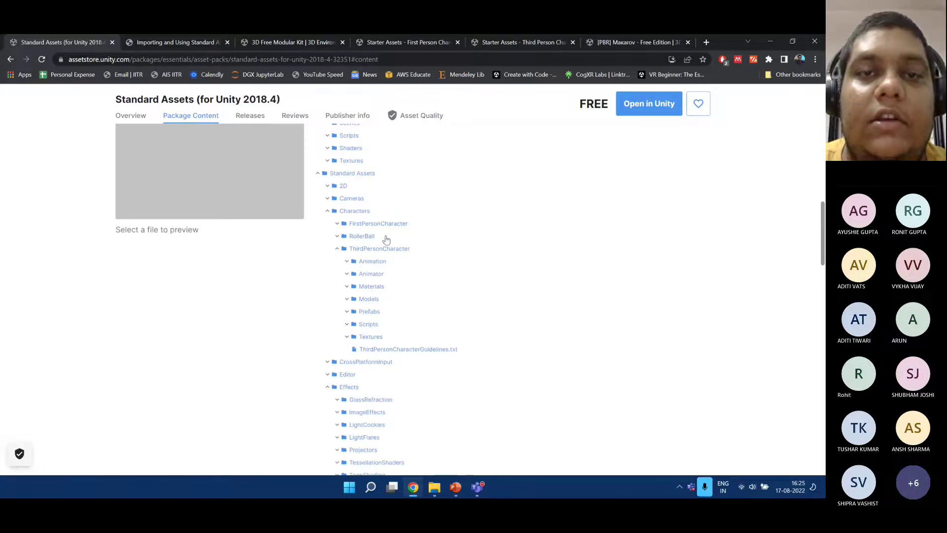
left_click(373, 312)
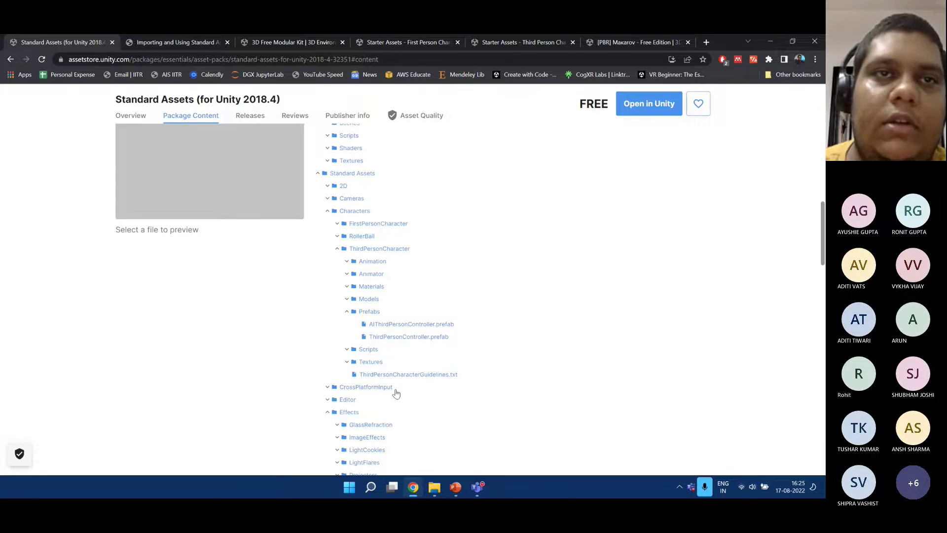
Read the guide on importing Standard Assets into Unity 2020+, from its introduction to the section on fixing the assets.
left_click(199, 38)
scroll(318, 200, "up", 10)
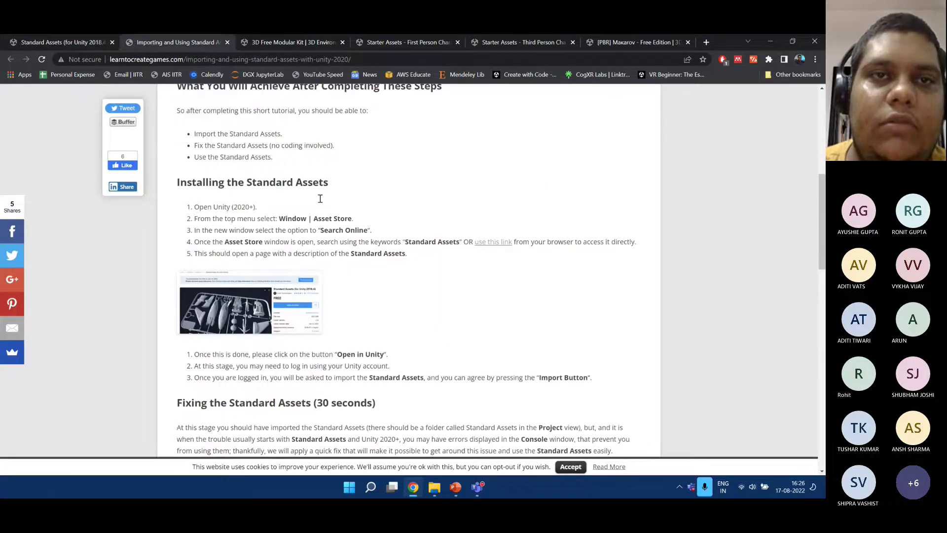
scroll(355, 223, "up", 2)
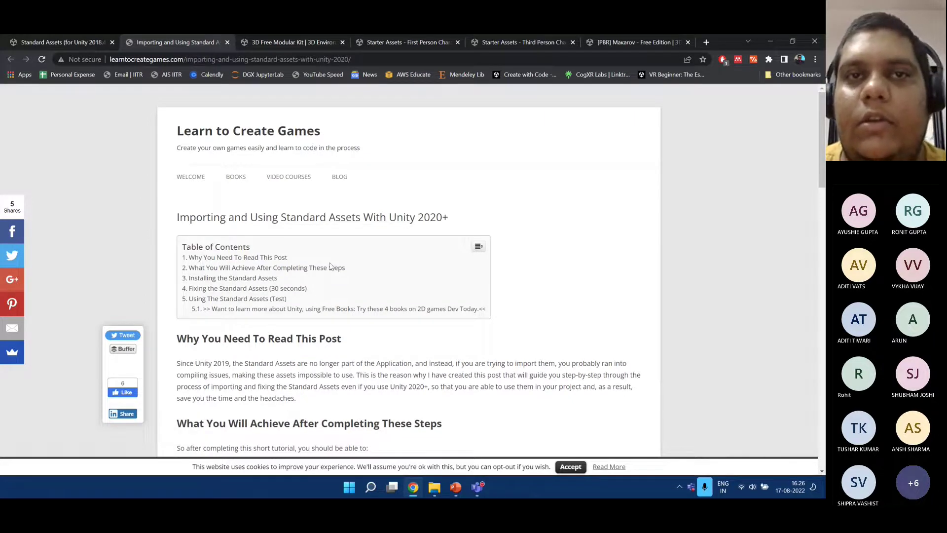
scroll(330, 266, "down", 6)
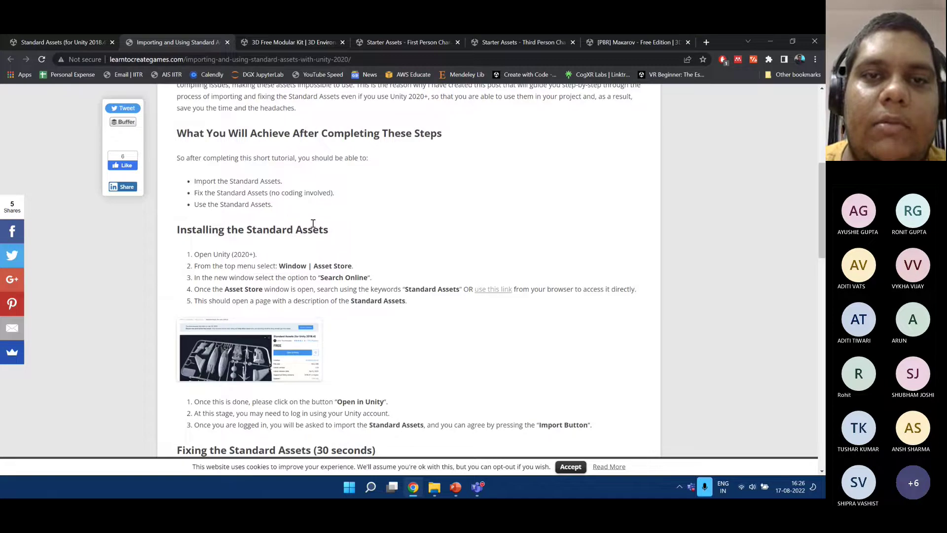
scroll(310, 237, "down", 5)
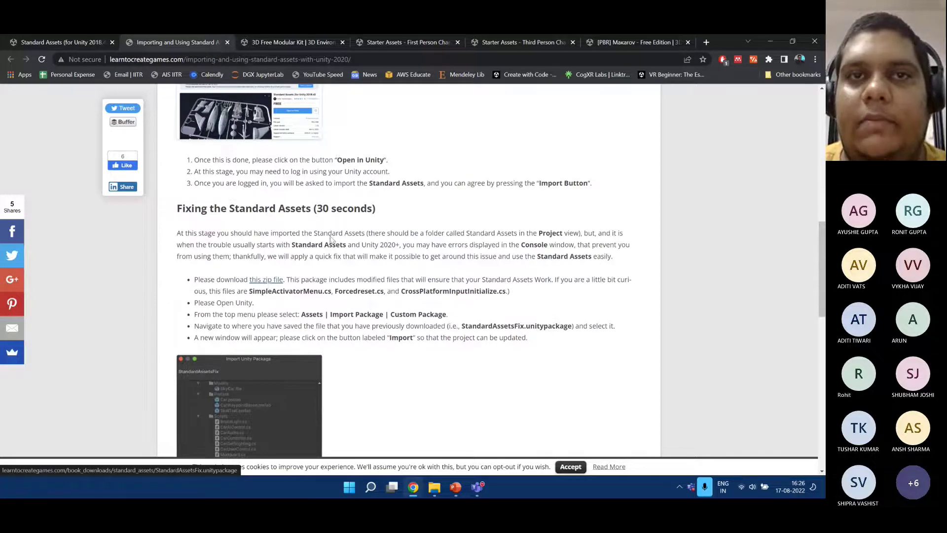
View the 3D Free Modular Kit page on the Asset Store.
left_click(302, 41)
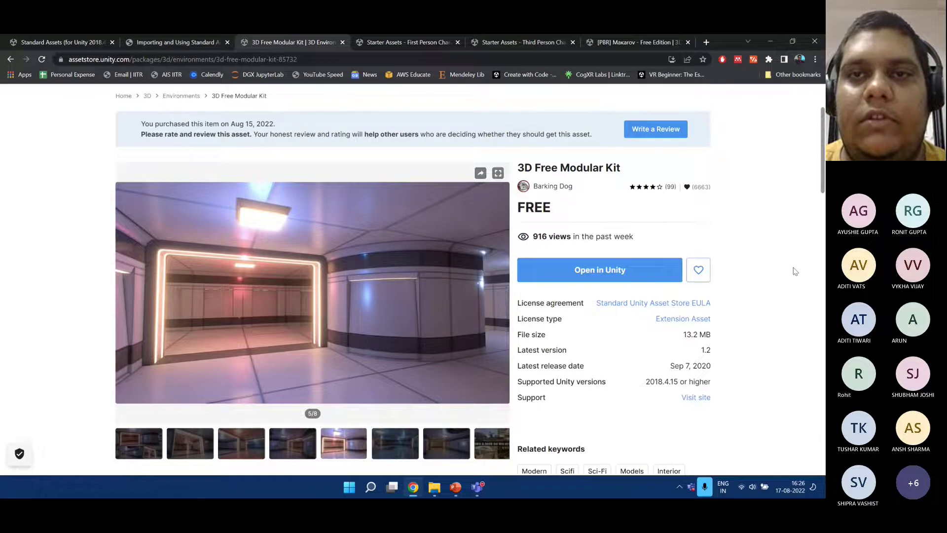
scroll(795, 271, "down", 1)
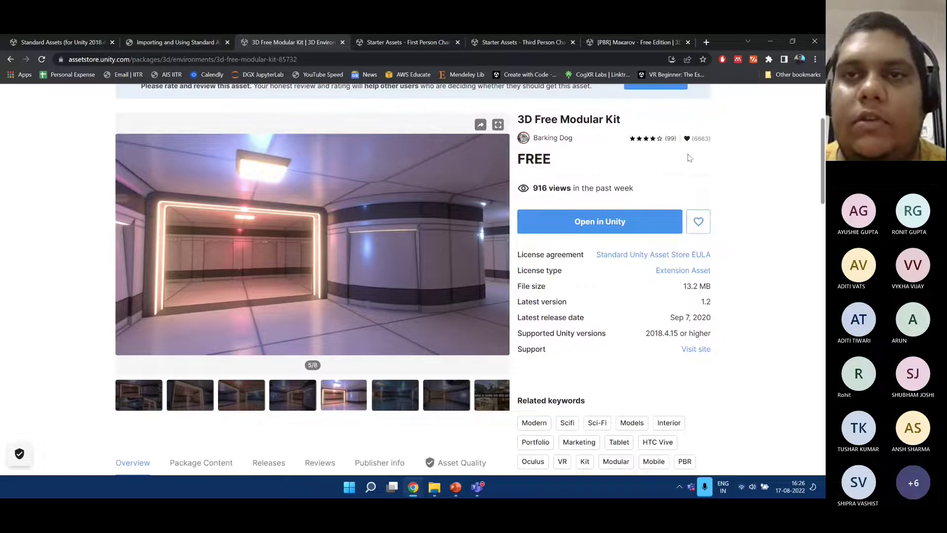
Switch to Unity Hub and create a new project from the 3D core template, named VIPS-VR-Shooter.
left_click(351, 488)
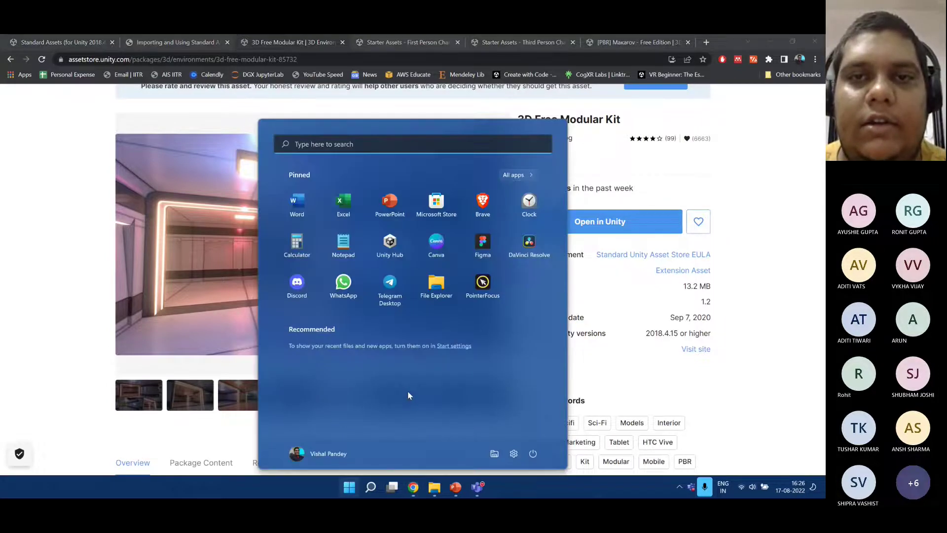
left_click(391, 244)
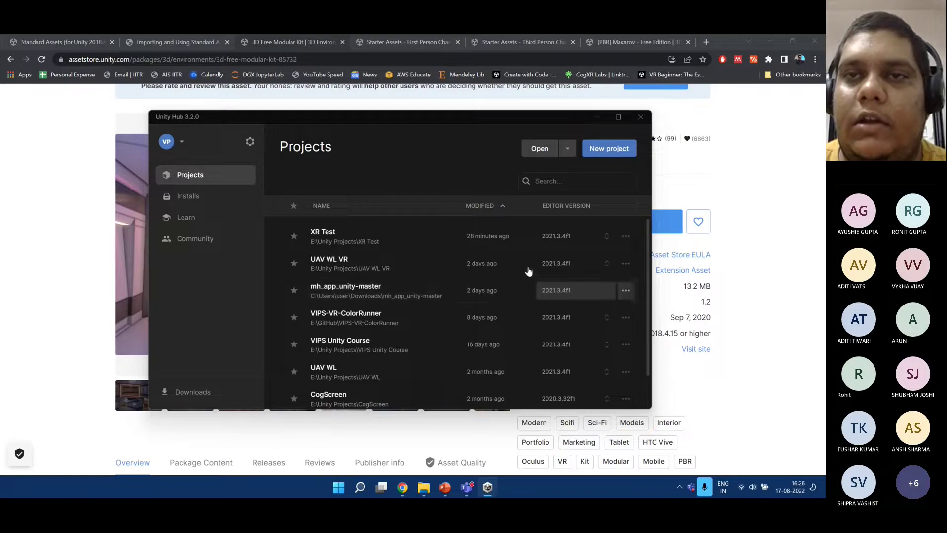
left_click(608, 147)
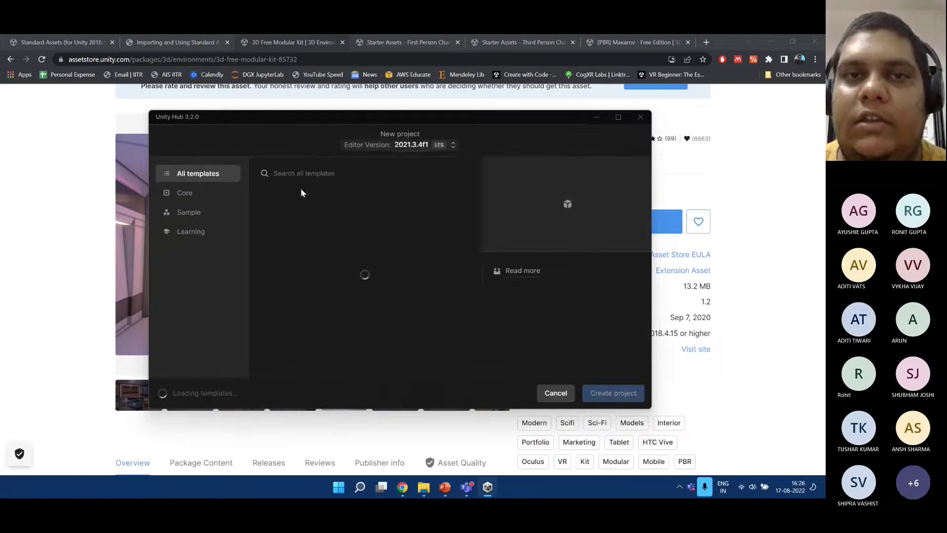
scroll(544, 340, "down", 1)
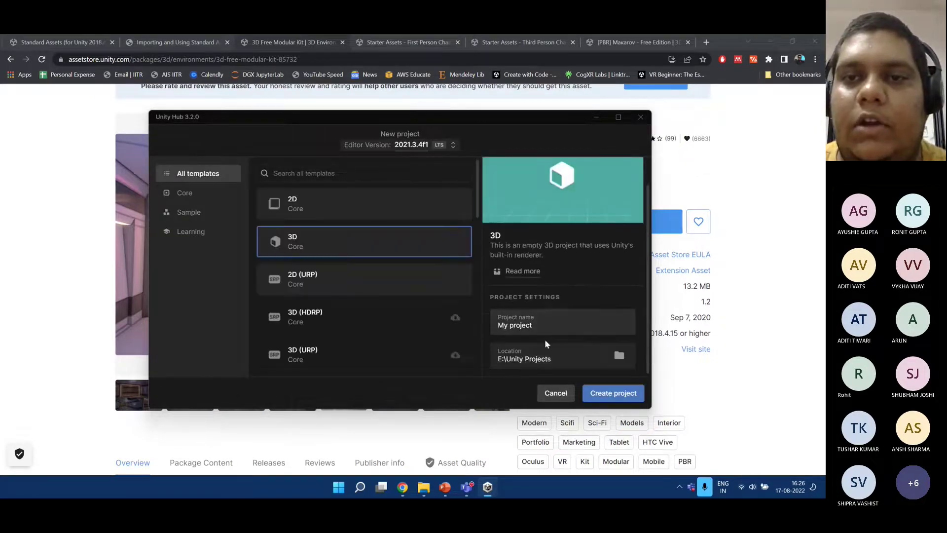
left_click(543, 327)
left_click_drag(543, 327, 487, 337)
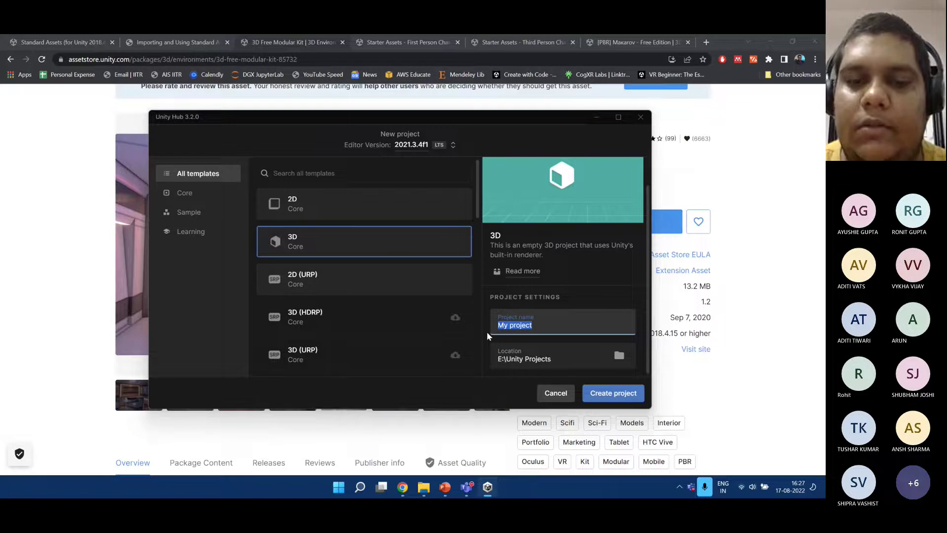
type("V")
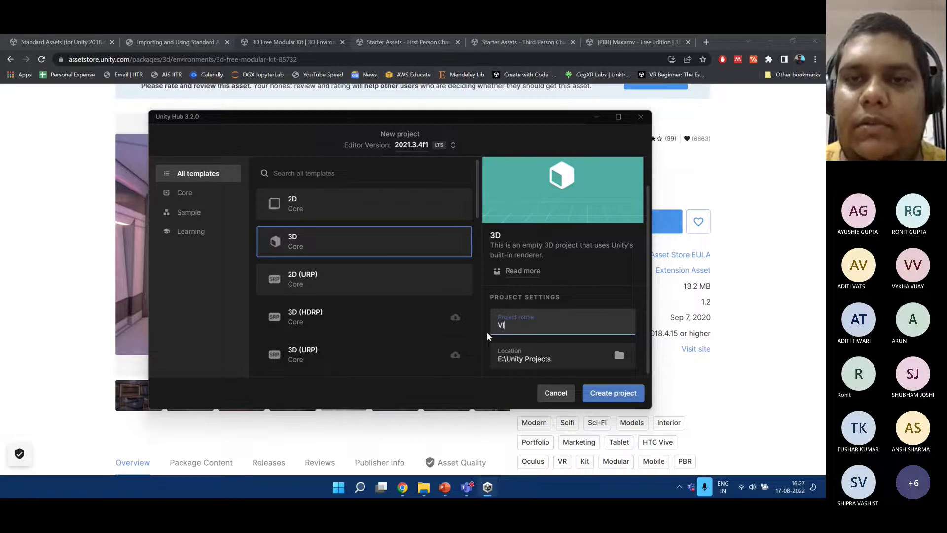
type("IPS")
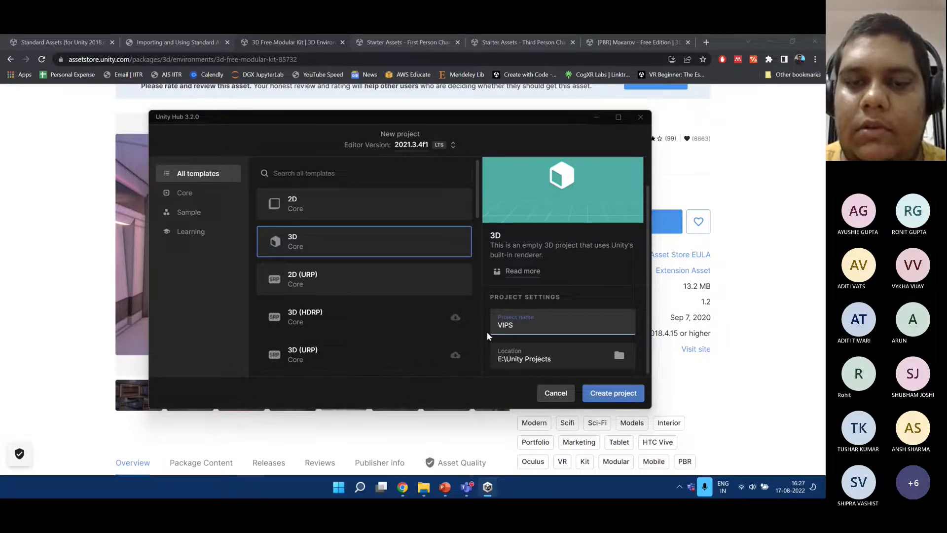
type("-VR")
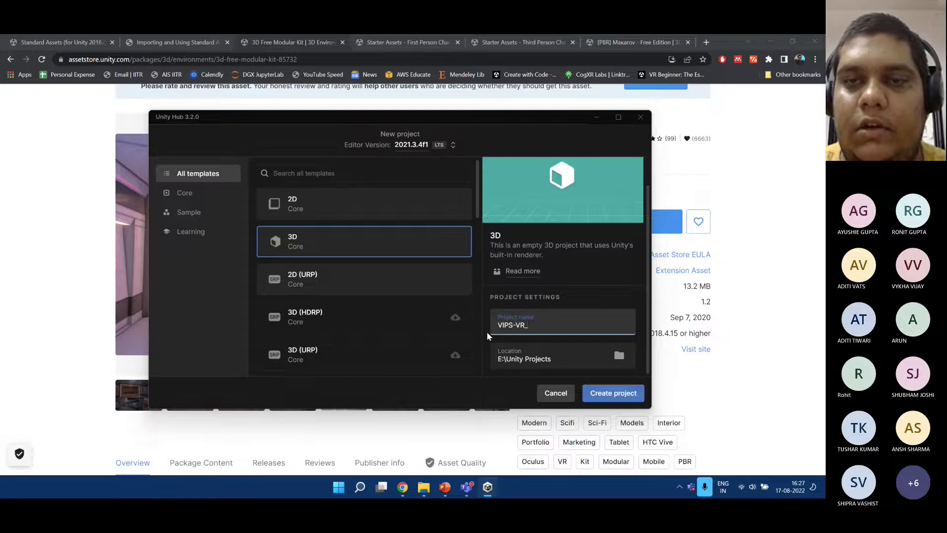
type("-Sh")
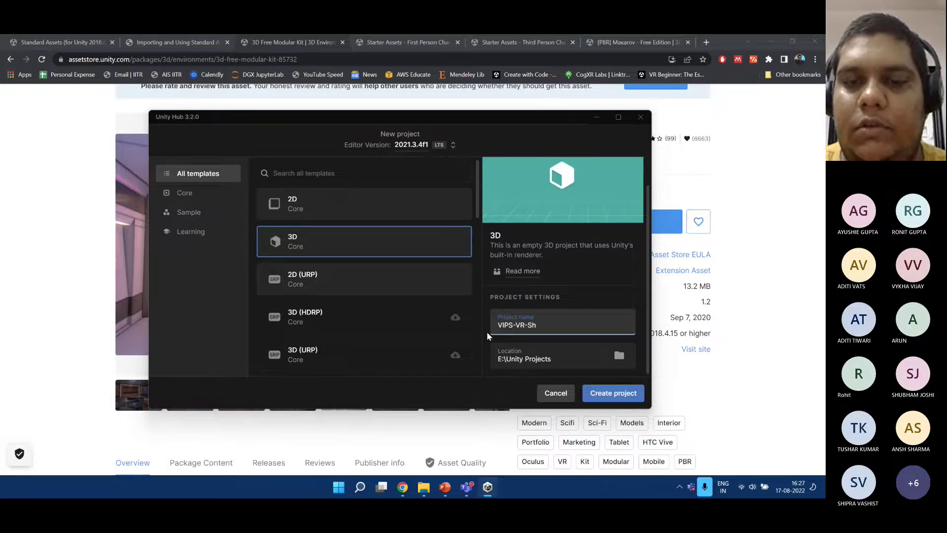
type("ooter")
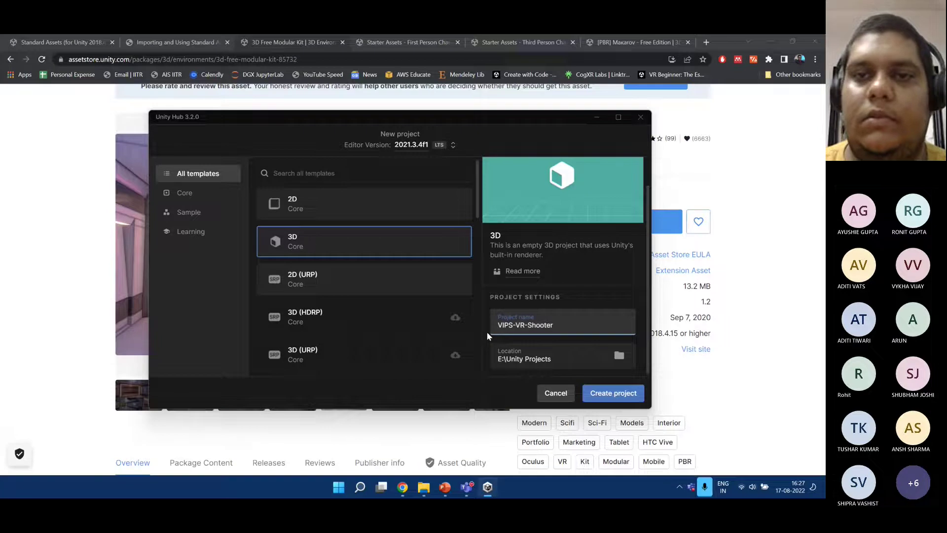
left_click(610, 393)
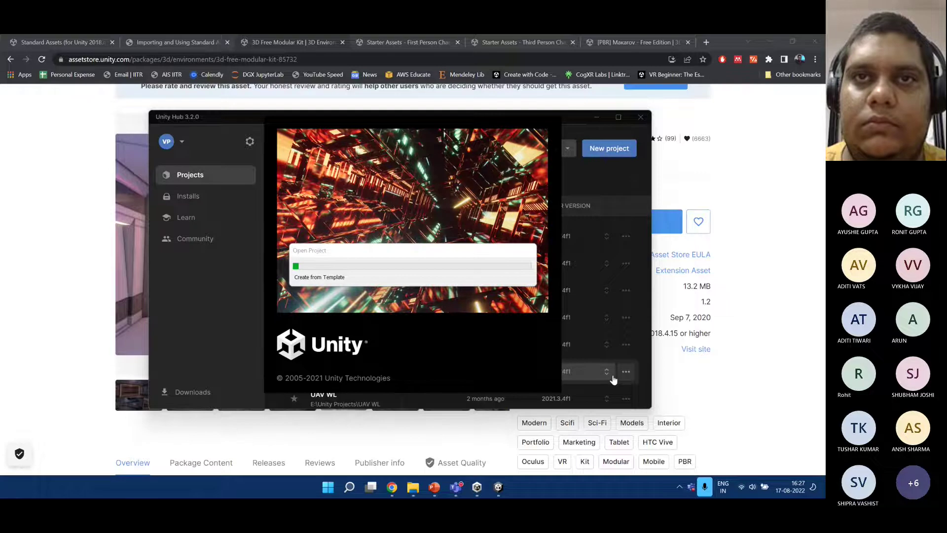
Return to the browser and look over the Starter Assets - First Person Character Controller page.
left_click(783, 191)
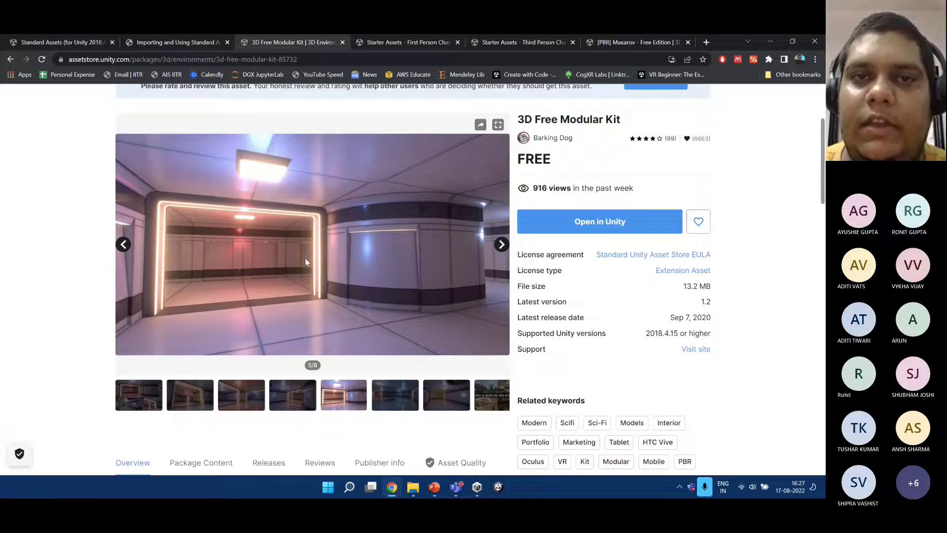
left_click(406, 43)
scroll(662, 247, "down", 3)
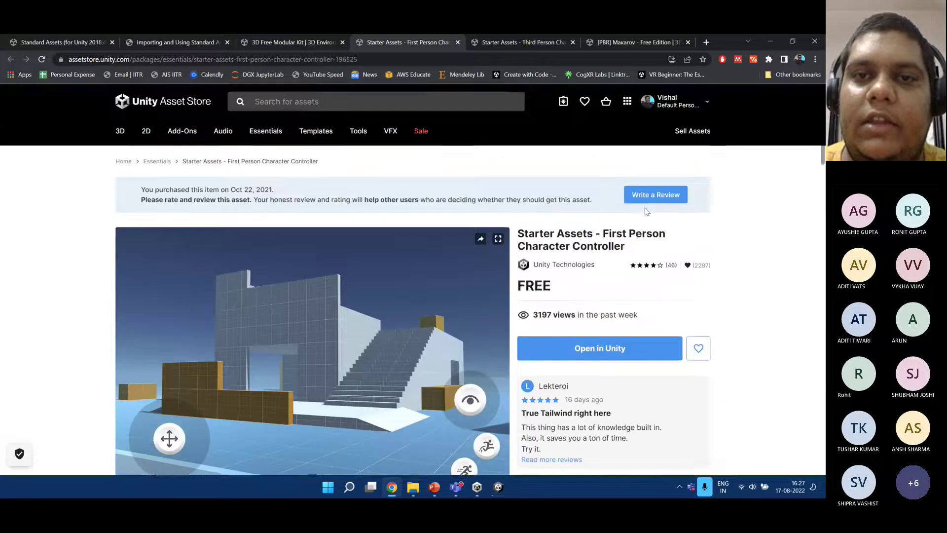
scroll(781, 280, "down", 1)
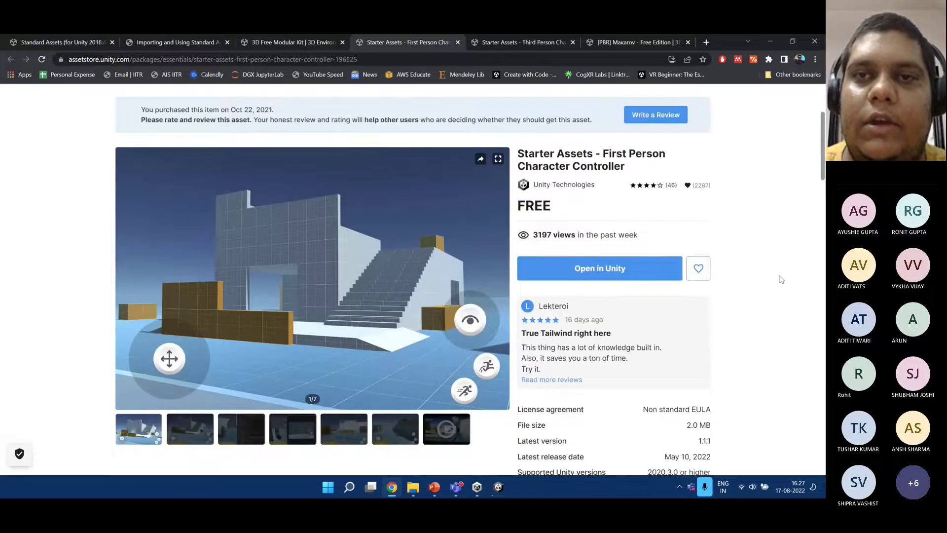
scroll(782, 280, "down", 1)
scroll(782, 279, "up", 1)
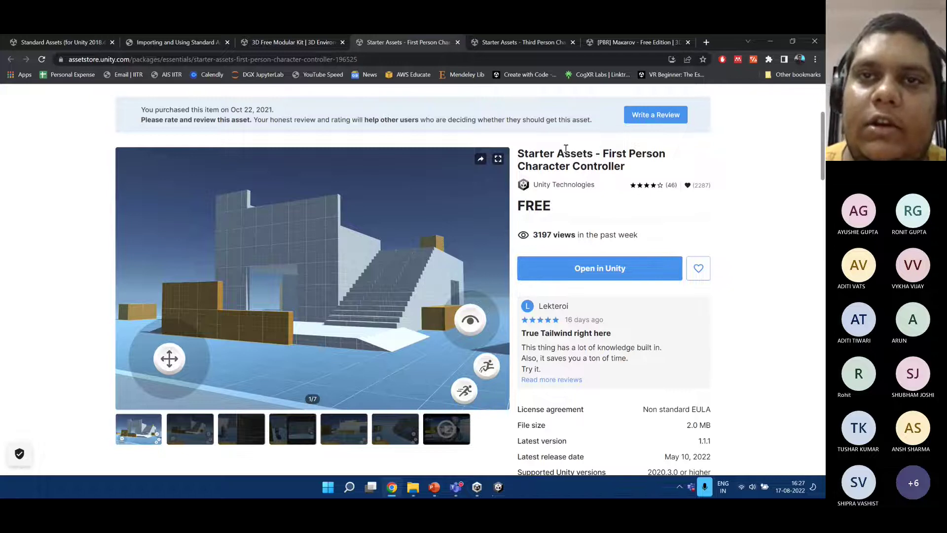
left_click_drag(608, 154, 626, 168)
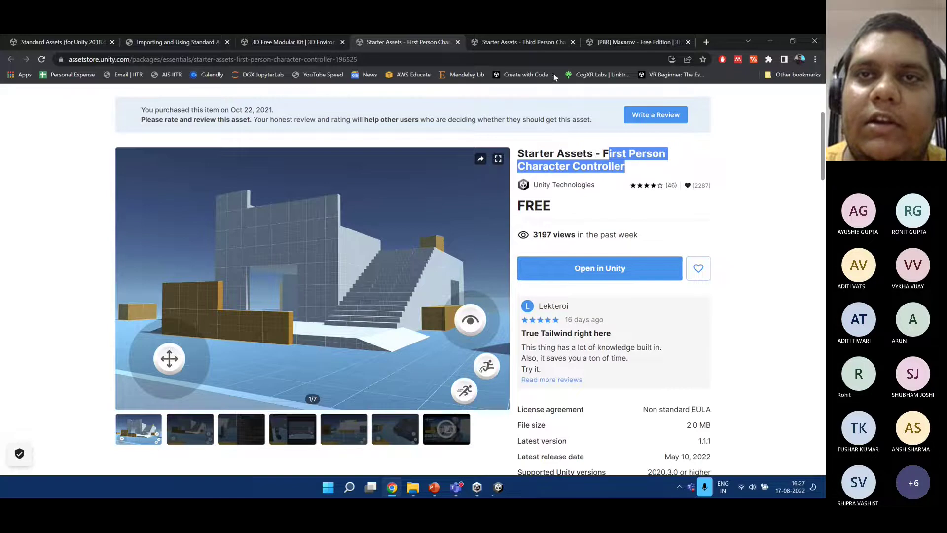
Look over the Starter Assets - Third Person Character Controller page and revisit the First Person Character Controller page.
left_click(514, 44)
scroll(598, 197, "down", 2)
left_click_drag(602, 201, 627, 214)
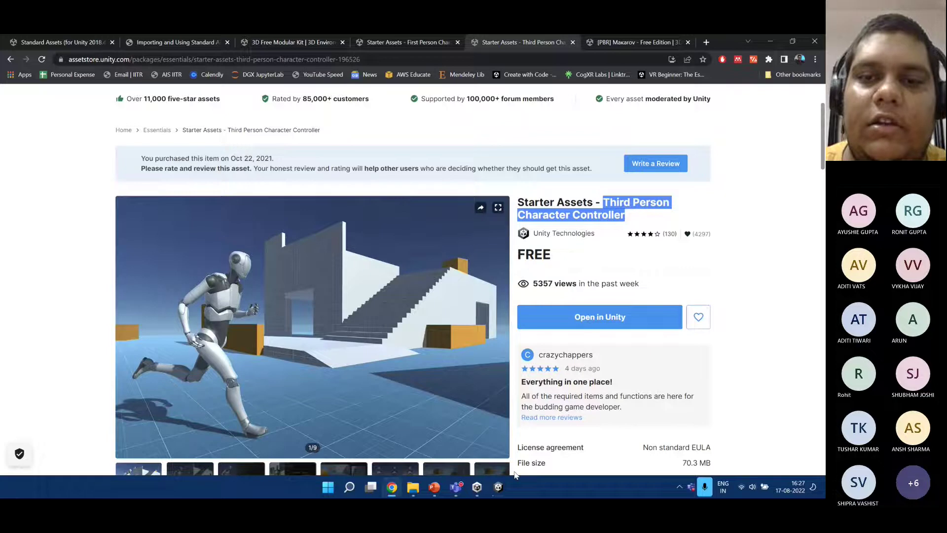
scroll(720, 235, "down", 1)
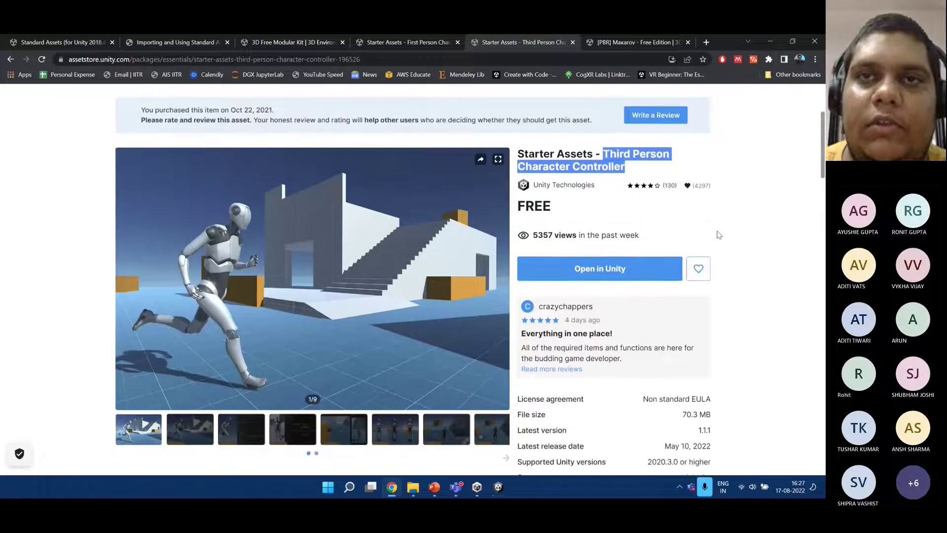
left_click(404, 42)
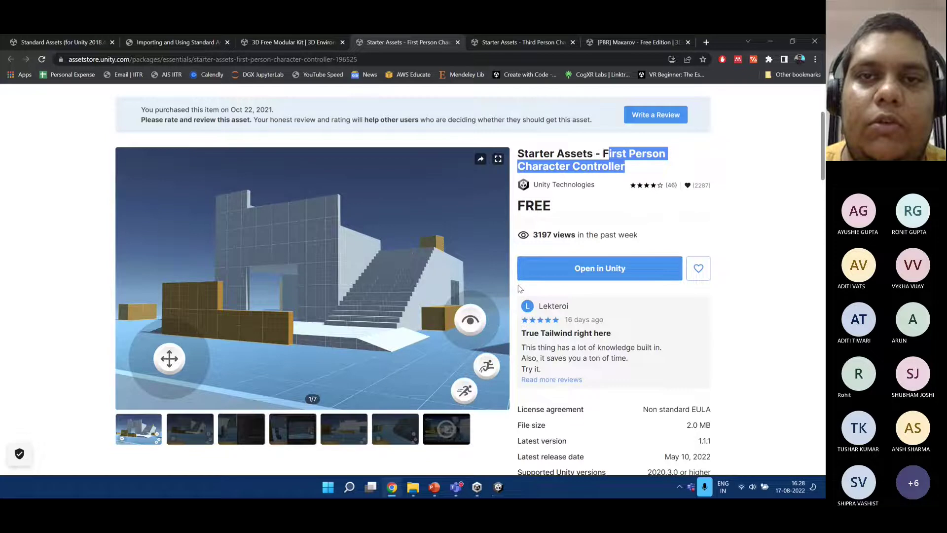
scroll(520, 288, "down", 1)
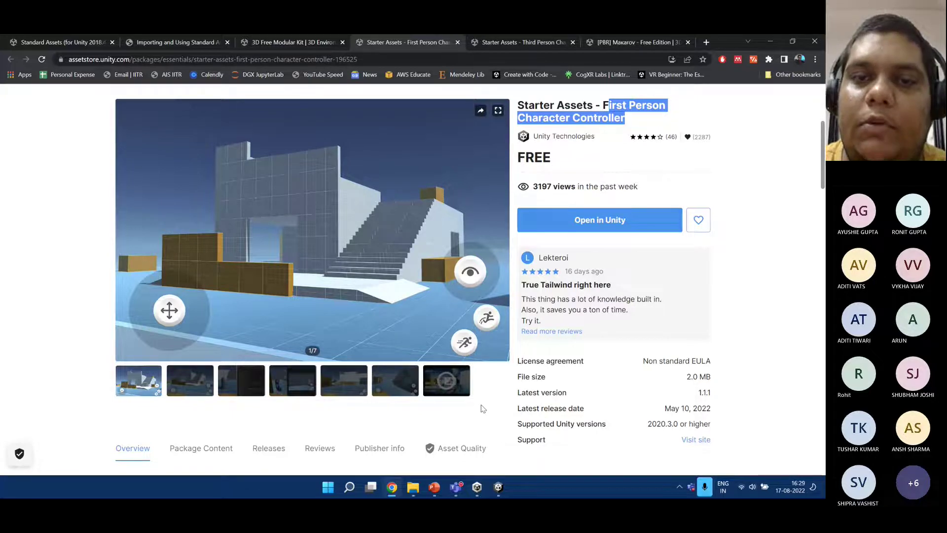
Check the VIPS-VR-Shooter editor, and try to open the 3D Free Modular Kit in Unity from its Asset Store page.
left_click(499, 487)
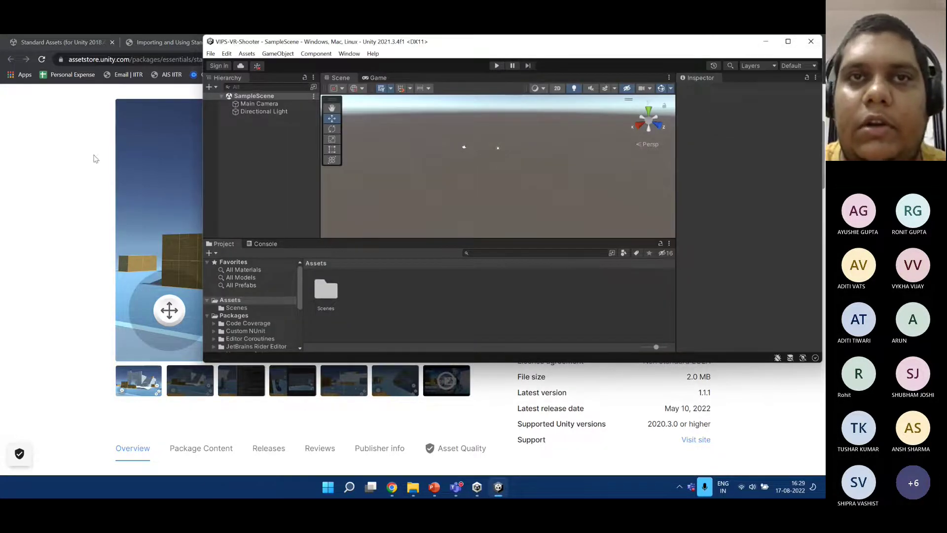
left_click(74, 161)
left_click(293, 42)
left_click(583, 217)
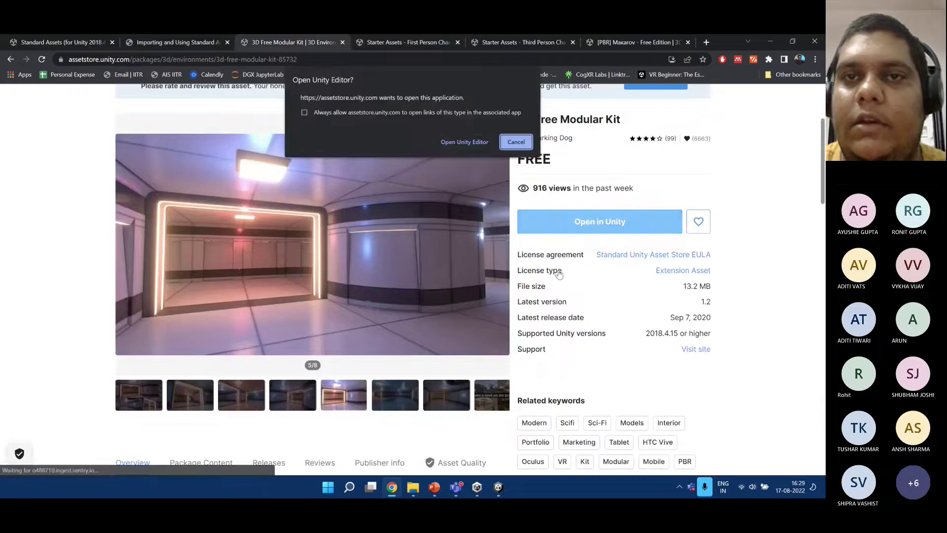
left_click(466, 142)
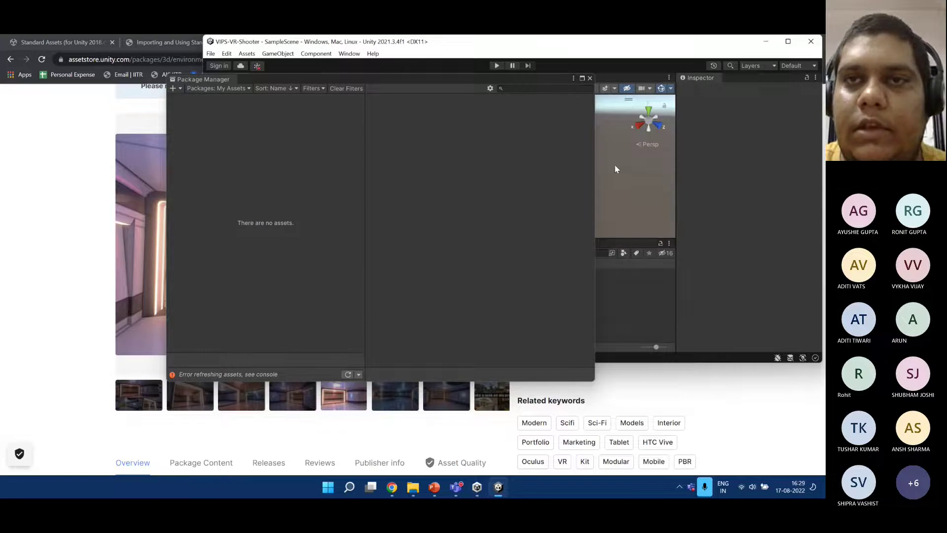
Close the Package Manager and inspect the details of its auth code error in the Console.
left_click_drag(531, 79, 288, 119)
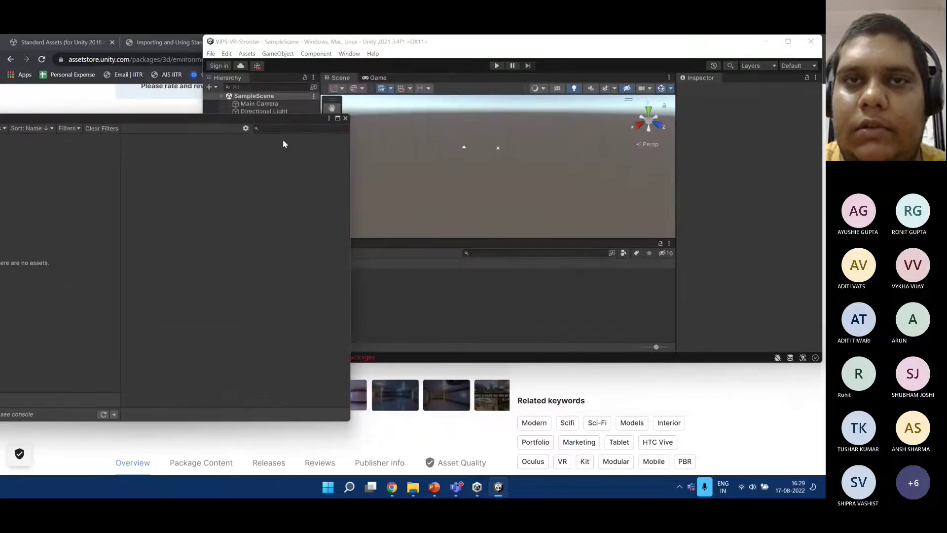
left_click(345, 118)
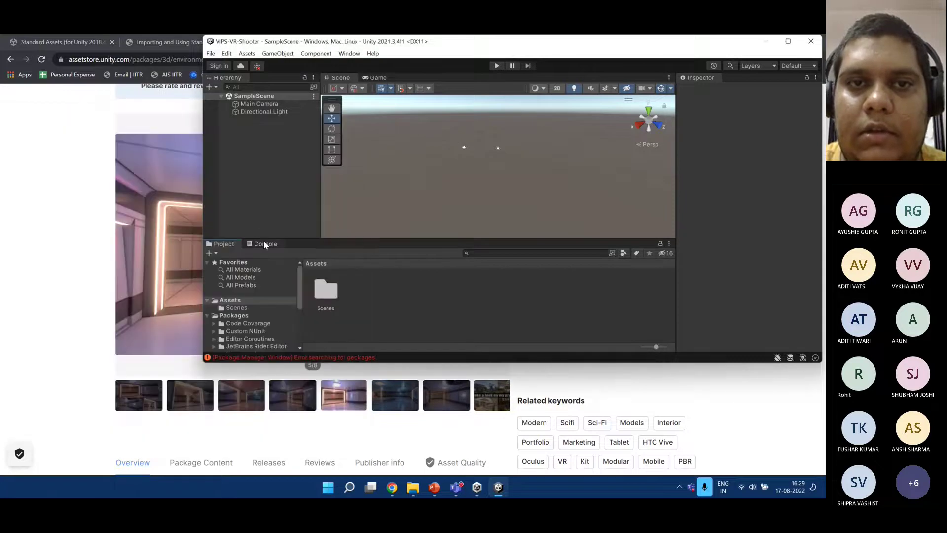
left_click(265, 244)
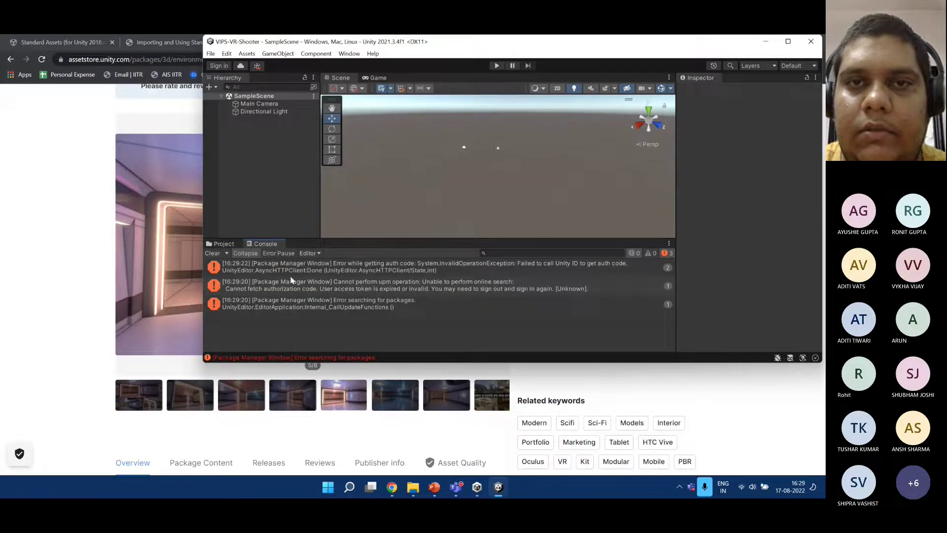
left_click(397, 265)
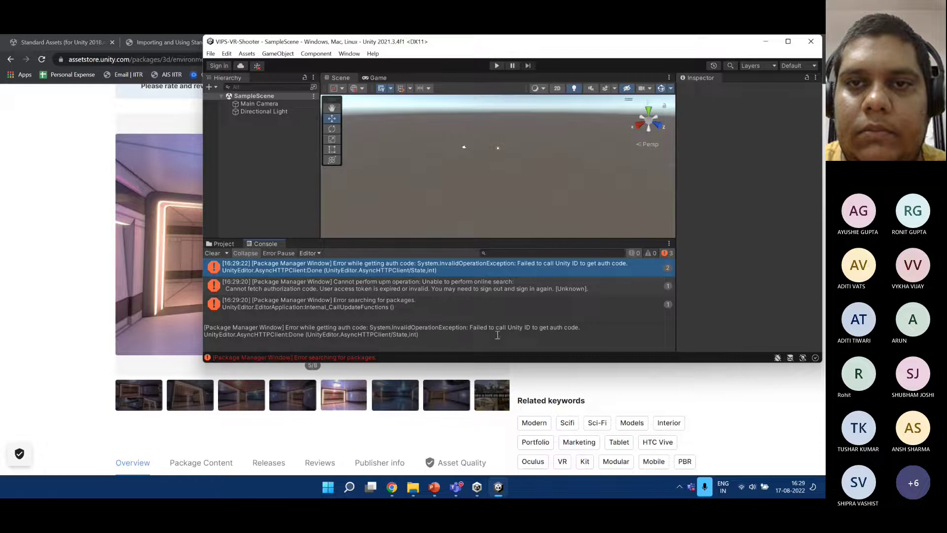
Sign out of the Unity account in Unity Hub and sign back in through the browser.
left_click(494, 484)
left_click(181, 143)
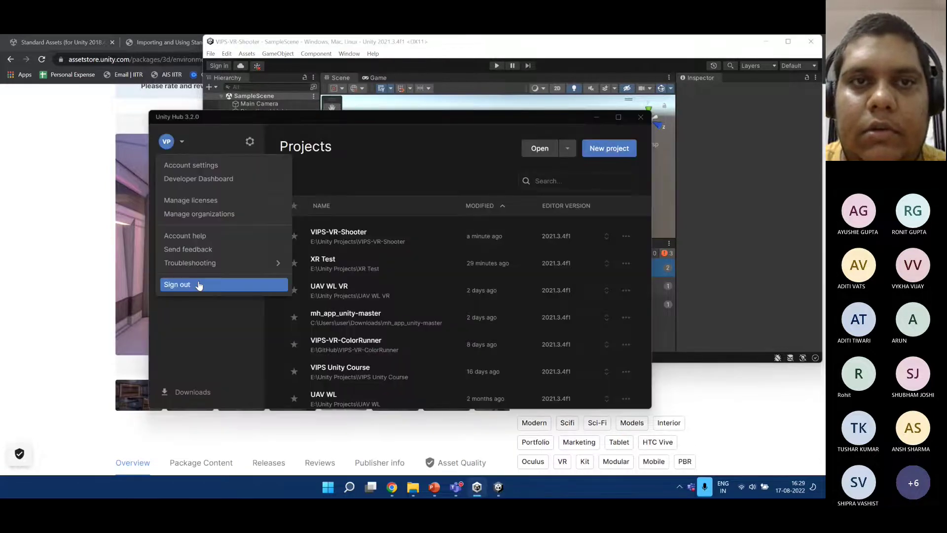
left_click(199, 286)
left_click(191, 139)
mouse_move(204, 236)
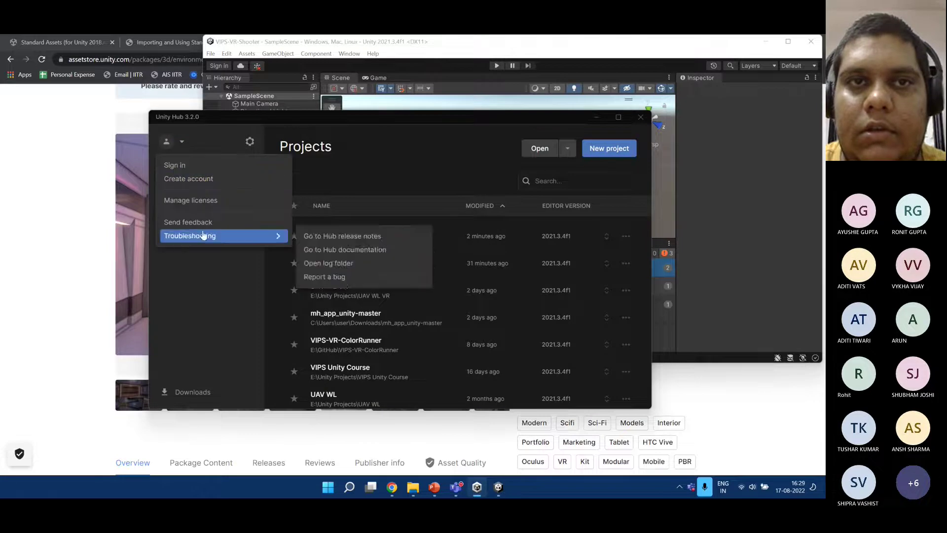
left_click(202, 172)
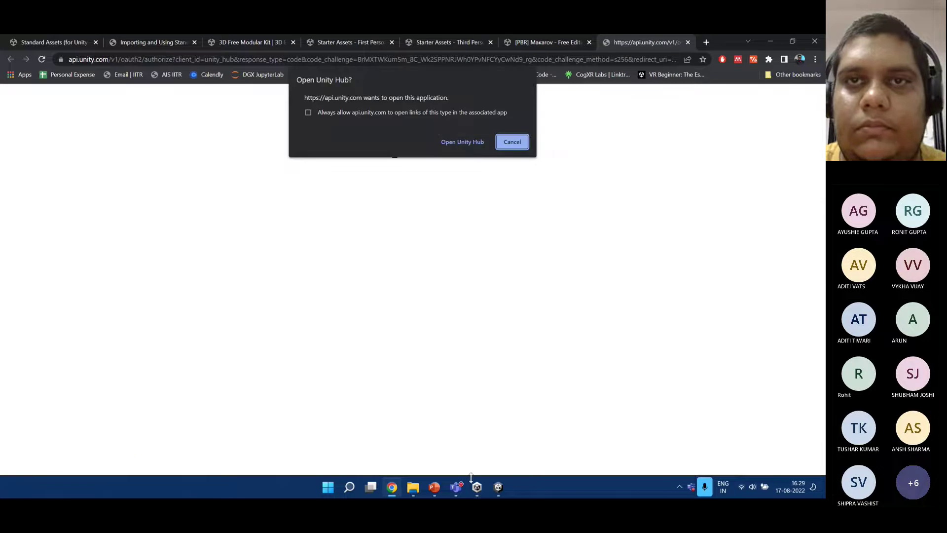
left_click(464, 142)
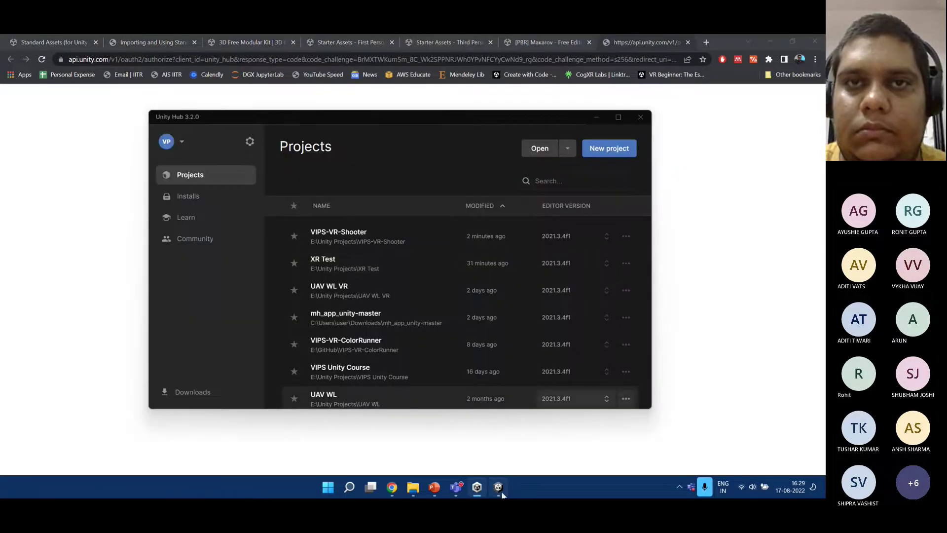
Return to the VIPS-VR-Shooter editor, reopen the Package Manager, and show the packages in My Assets.
left_click(501, 492)
left_click(349, 53)
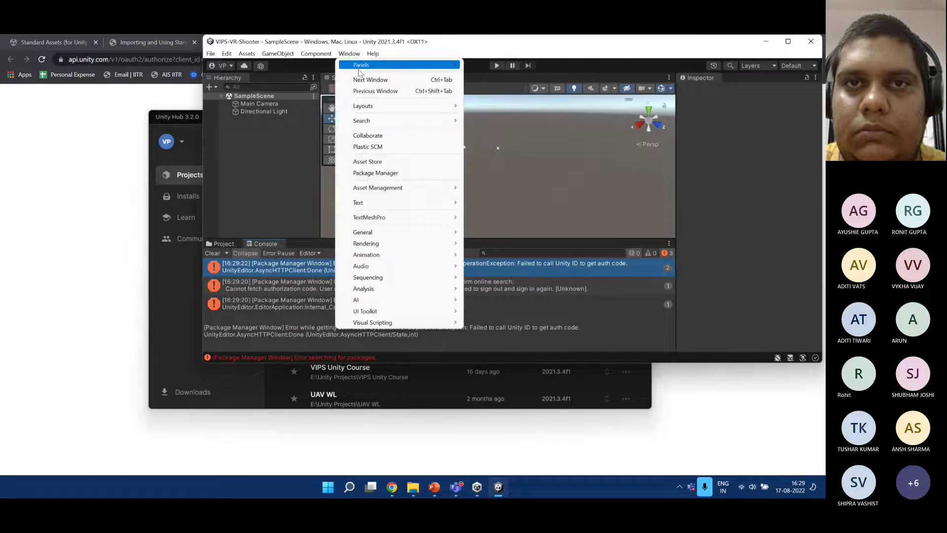
left_click(375, 174)
left_click_drag(221, 121, 590, 132)
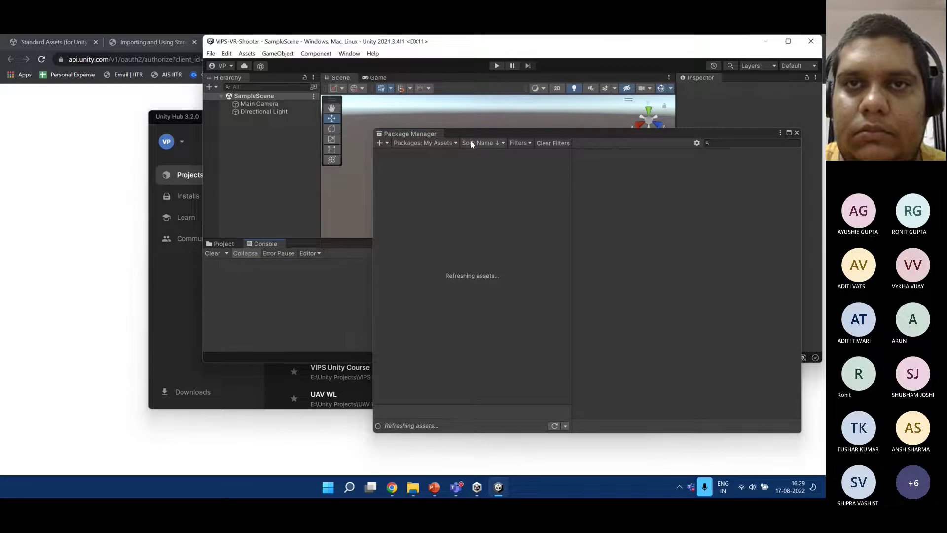
left_click(452, 142)
left_click(444, 180)
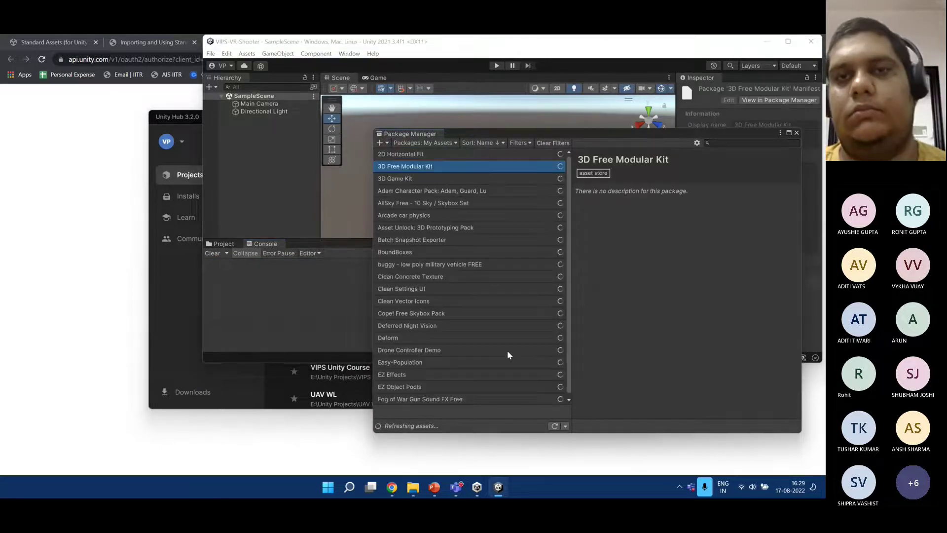
Open the Starter Assets - First Person Character Controller package in Unity from its Asset Store page in the browser.
left_click(84, 100)
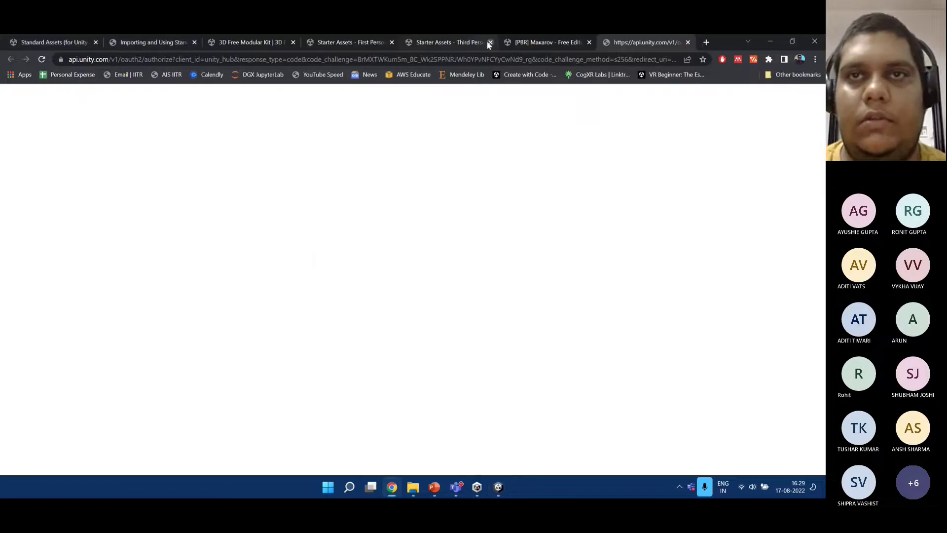
left_click(452, 43)
left_click(350, 43)
left_click(599, 219)
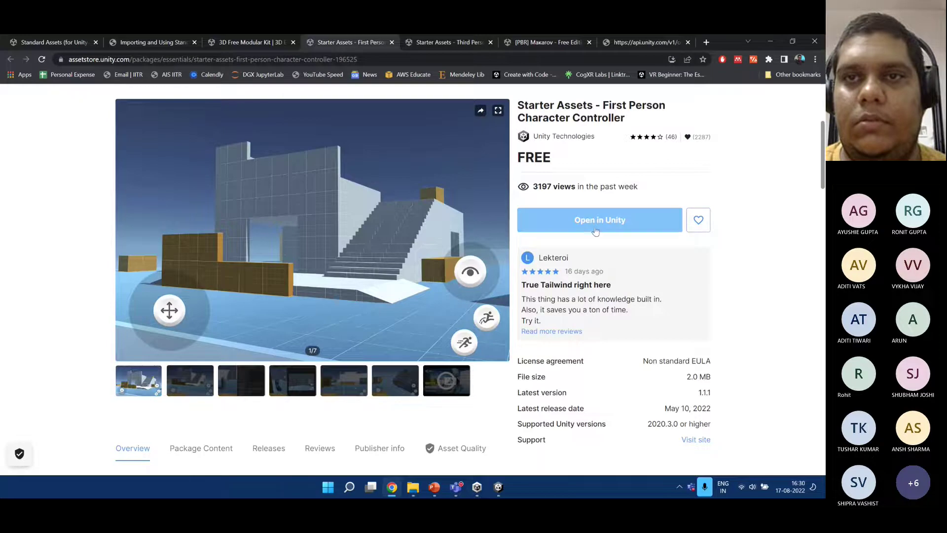
left_click(464, 142)
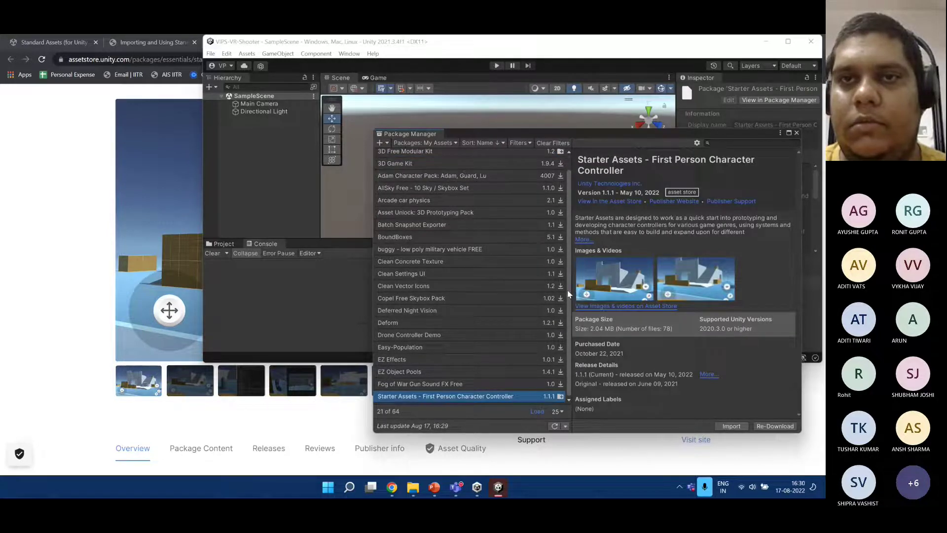
Import all the contents of the 3D Free Modular Kit from My Assets into the project.
scroll(548, 247, "up", 1)
left_click(415, 167)
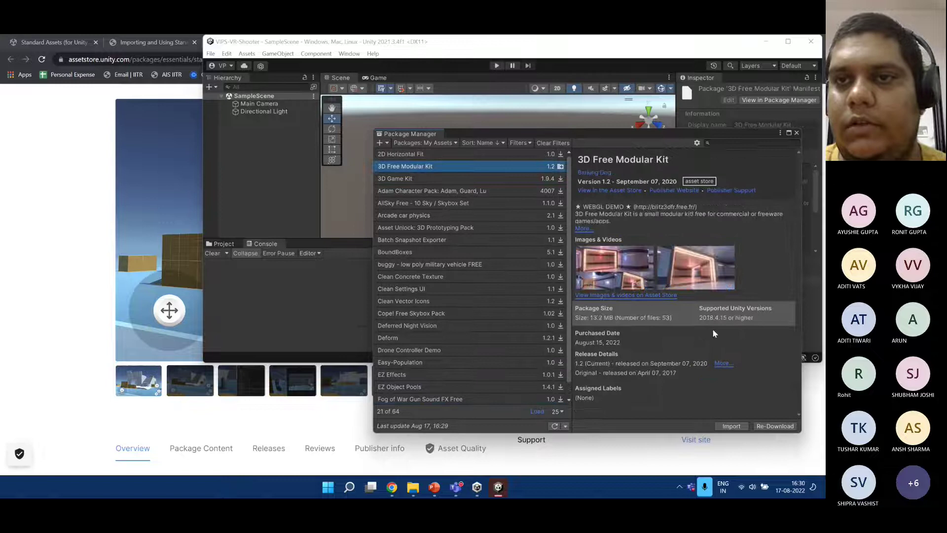
left_click(728, 426)
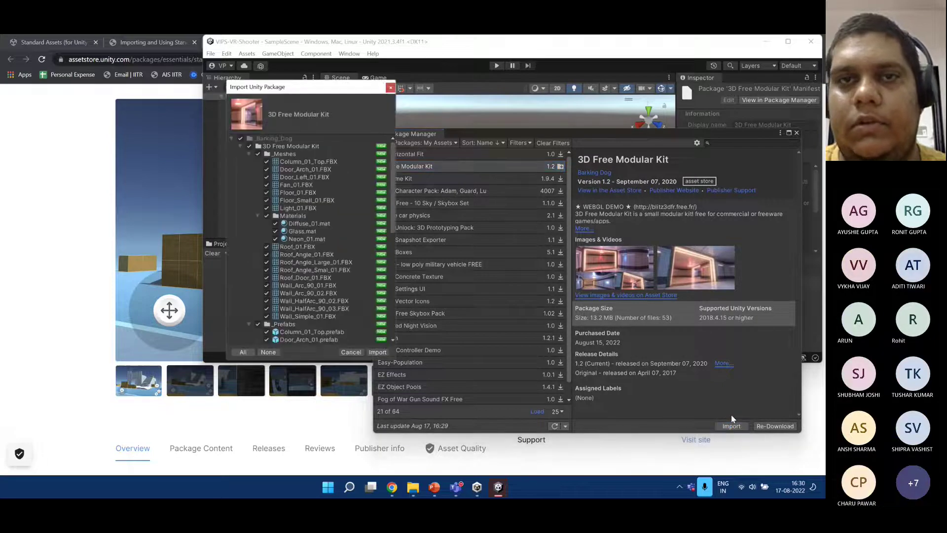
left_click(378, 351)
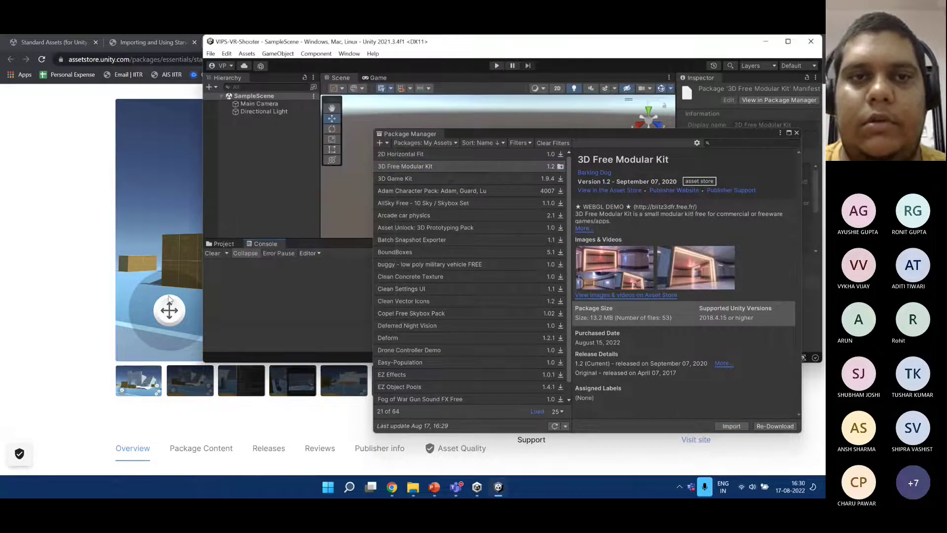
Review the Starter Assets - Third Person Character Controller page in the browser, and return to the Unity editor.
left_click(31, 225)
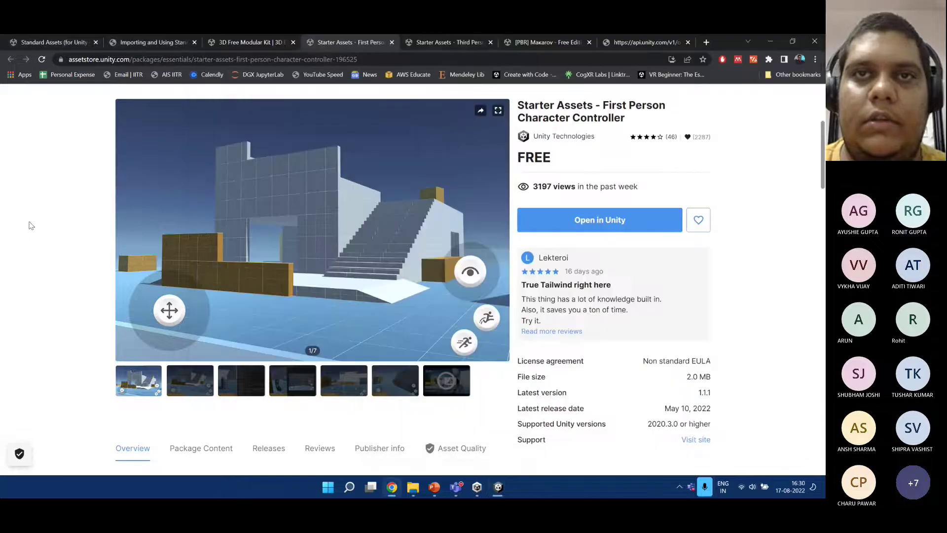
left_click(452, 43)
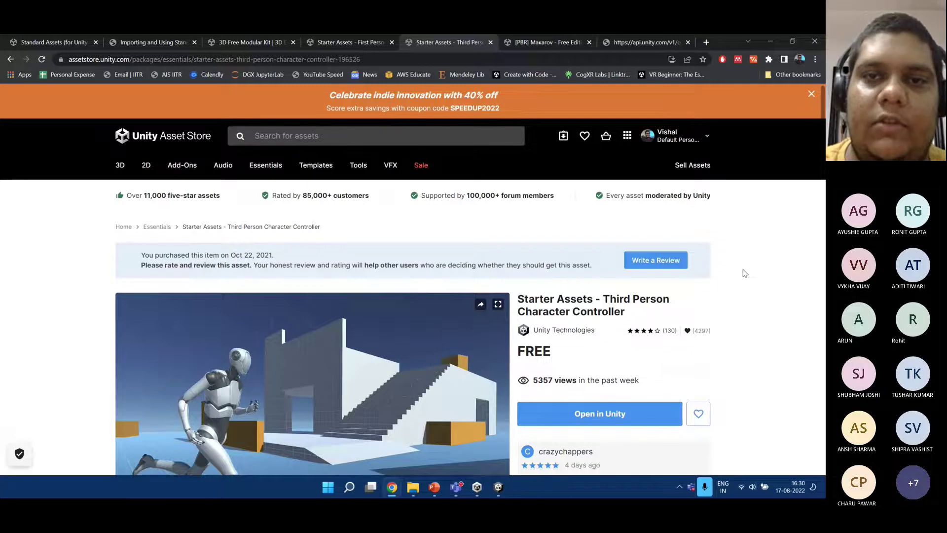
scroll(744, 273, "down", 5)
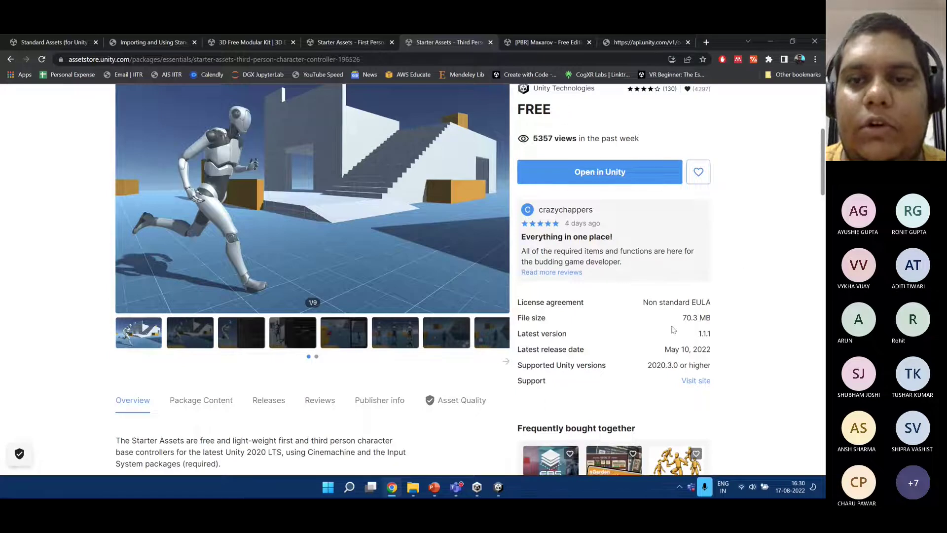
left_click(499, 490)
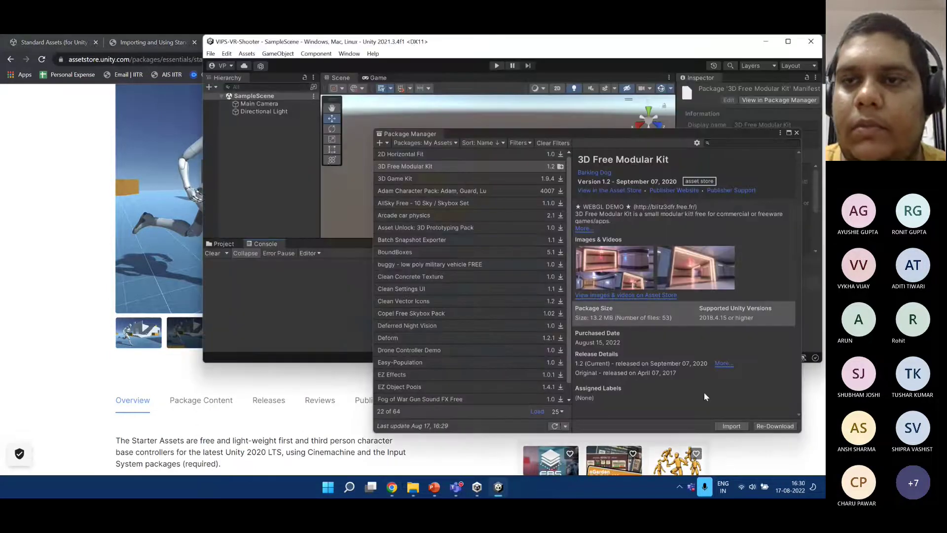
Close the Package Manager, maximize the editor, and open the Test_Map scene from the _Barking_Dog 3D Free Modular Kit folder.
left_click(797, 132)
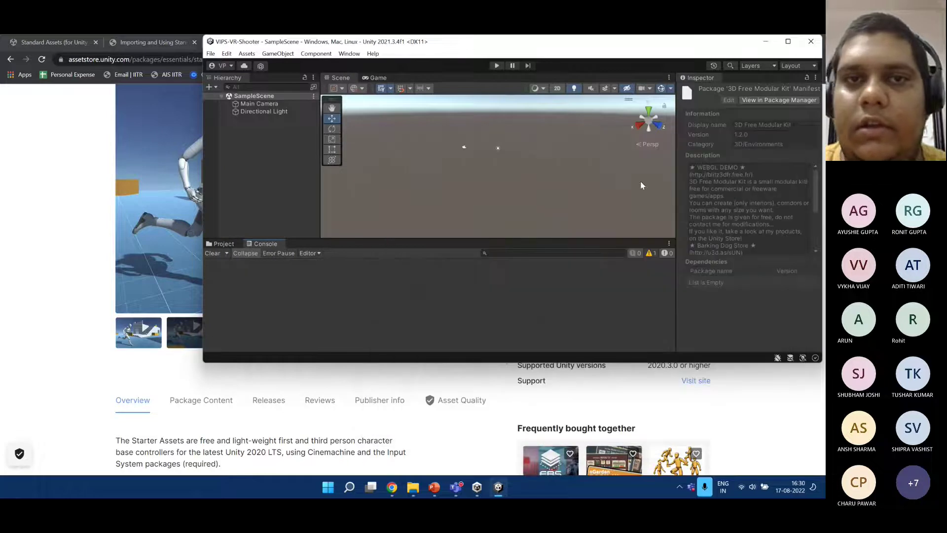
left_click(232, 244)
double_click(321, 286)
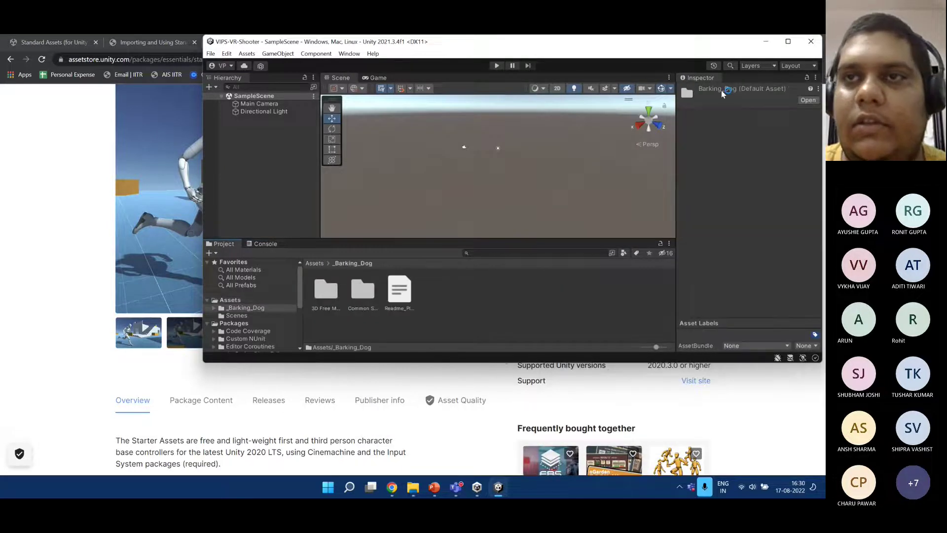
left_click(787, 43)
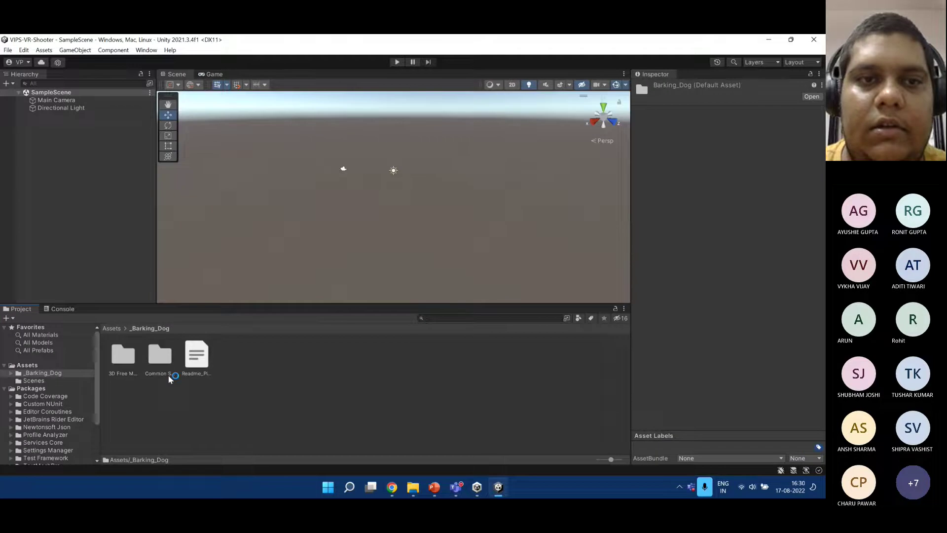
left_click(126, 360)
double_click(126, 360)
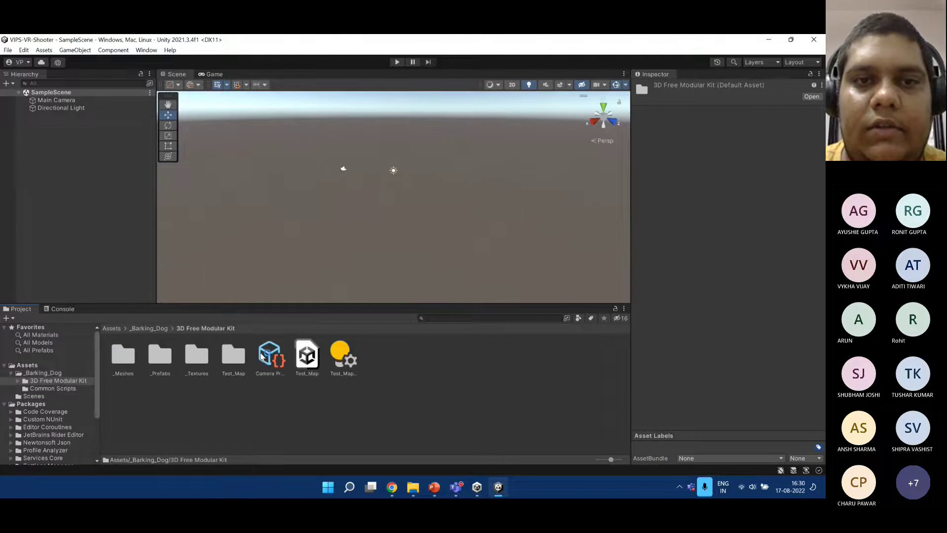
double_click(307, 359)
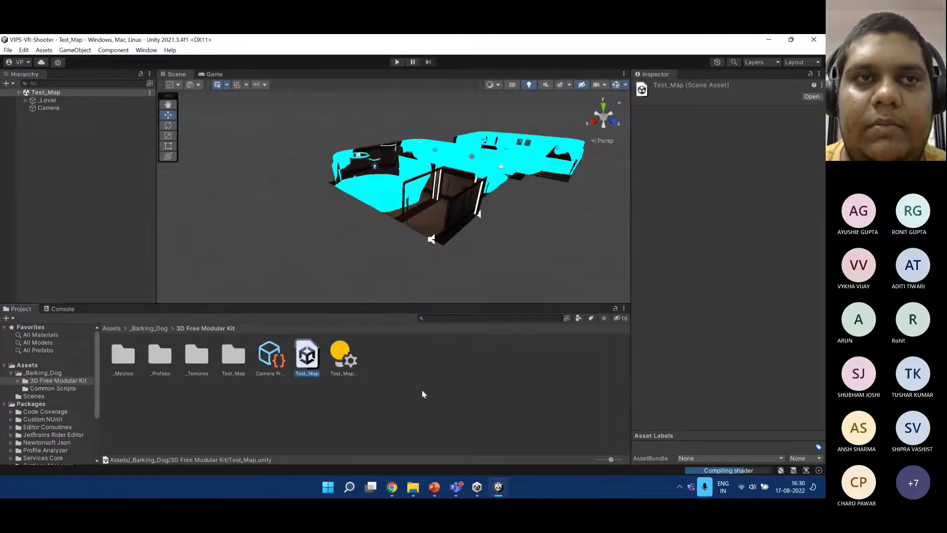
Frame the _Level object in the Scene view and examine the map's layout from outside.
left_click(48, 100)
key("f")
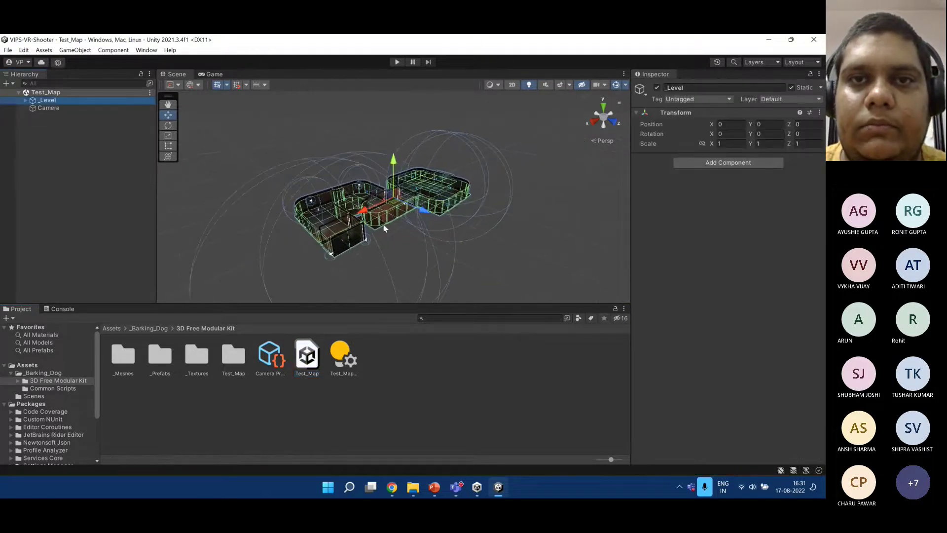
scroll(385, 229, "up", 6)
right_click_drag(464, 222, 377, 208)
left_click(465, 271)
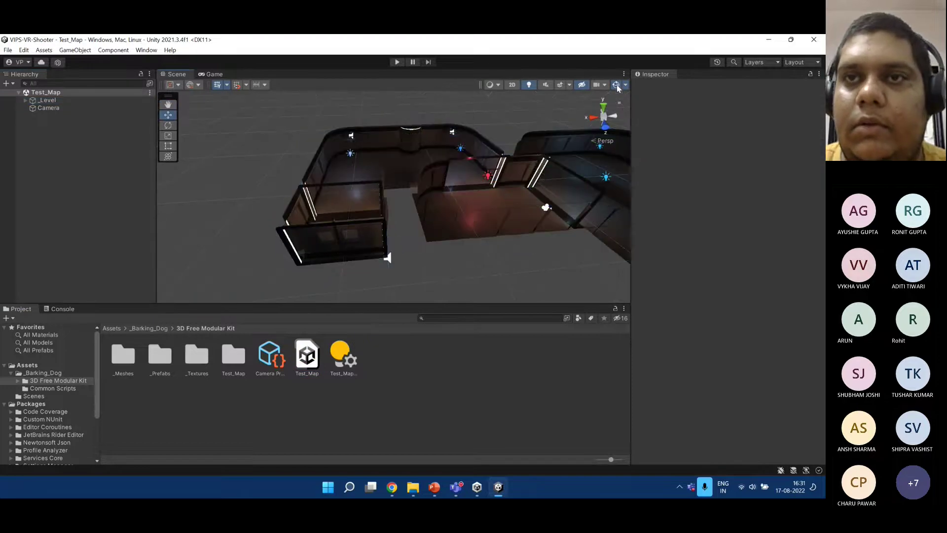
Examine the level's rooms and corridors in the Scene view with scene lighting switched off and back on.
left_click(529, 84)
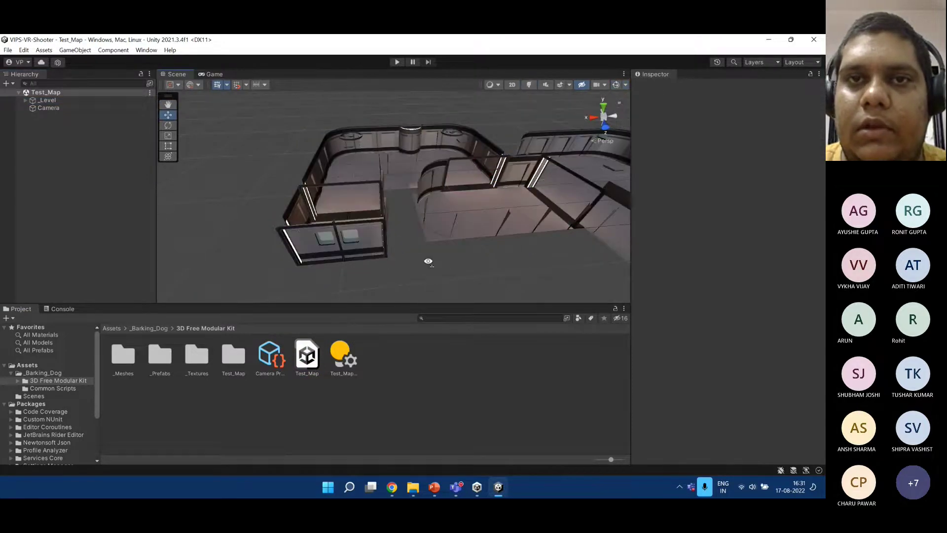
right_click_drag(428, 261, 482, 222)
key("w")
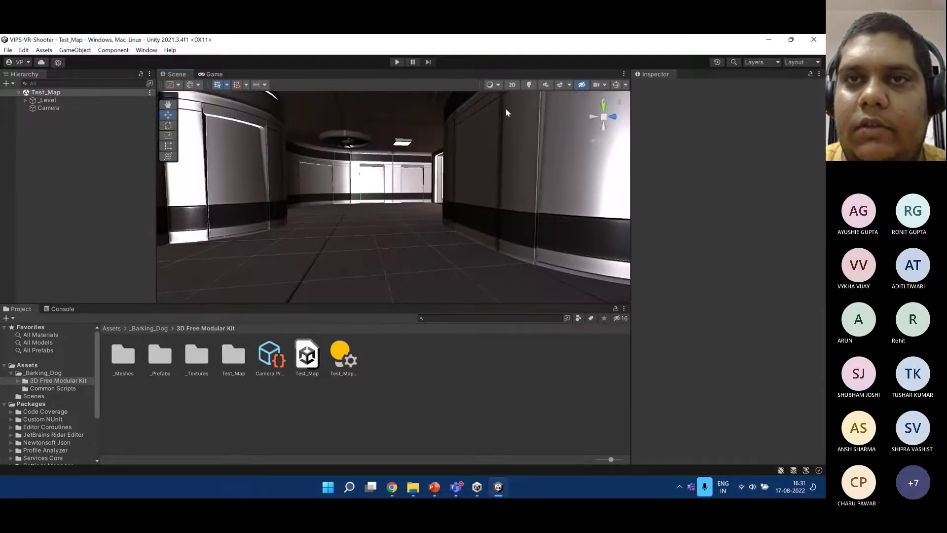
left_click(529, 84)
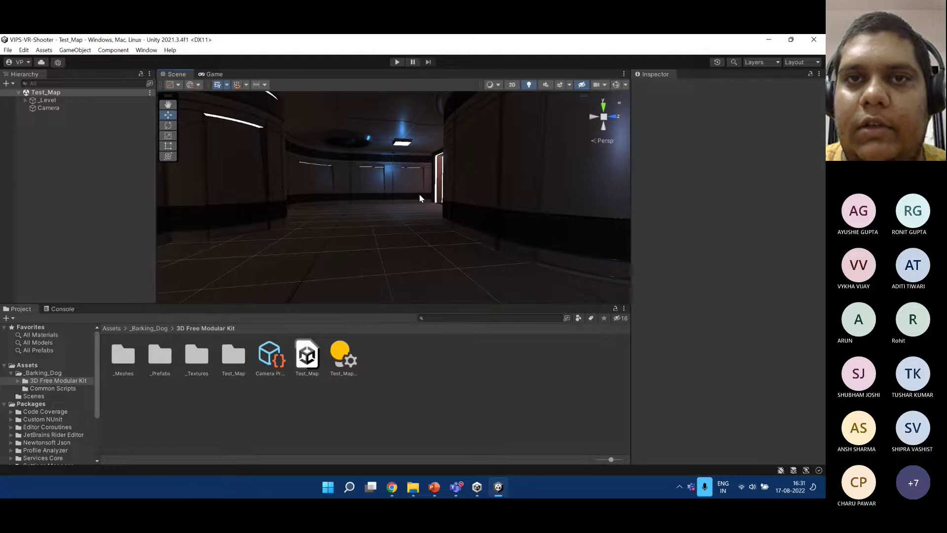
key("w")
right_click_drag(420, 199, 442, 209)
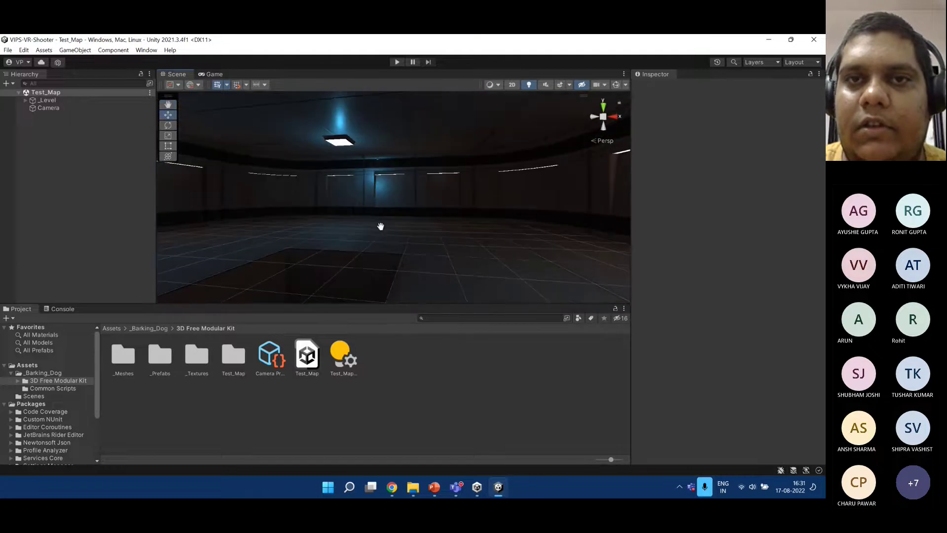
right_click_drag(381, 226, 446, 238)
key("w")
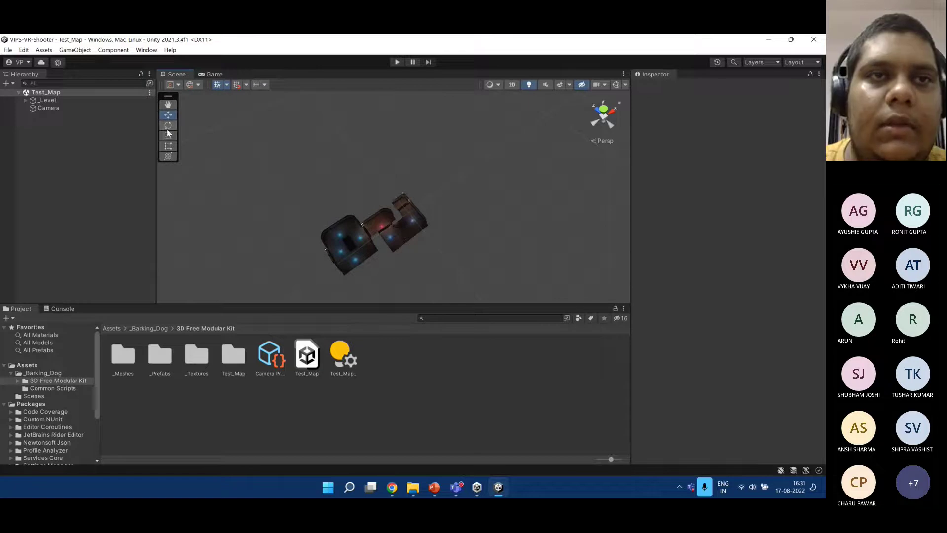
Create a folder named Prefab directly inside the Assets folder.
left_click(90, 101)
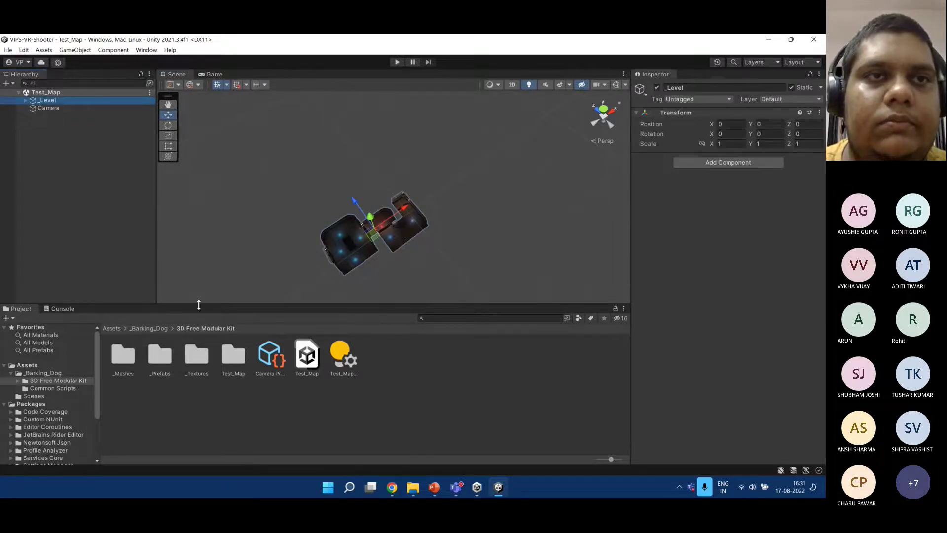
left_click(112, 328)
left_click(206, 385)
right_click(203, 386)
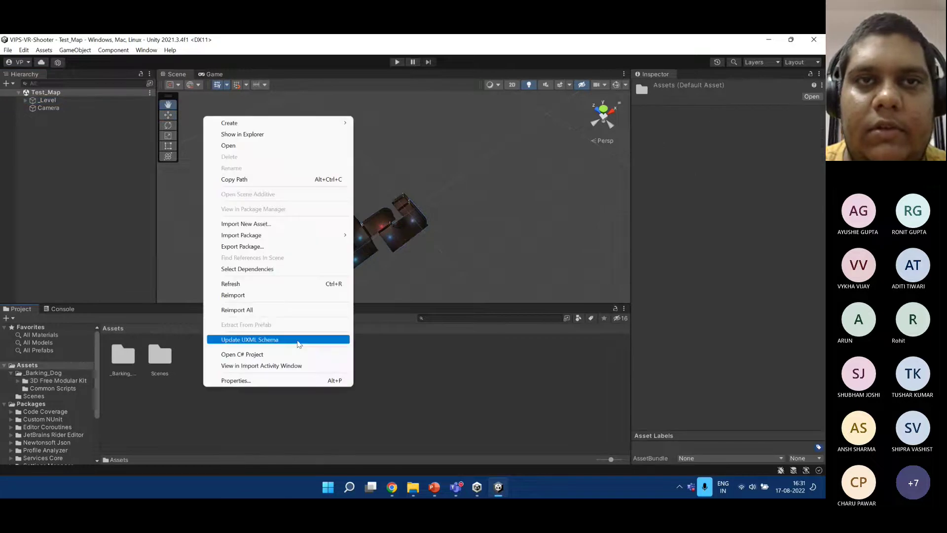
mouse_move(290, 127)
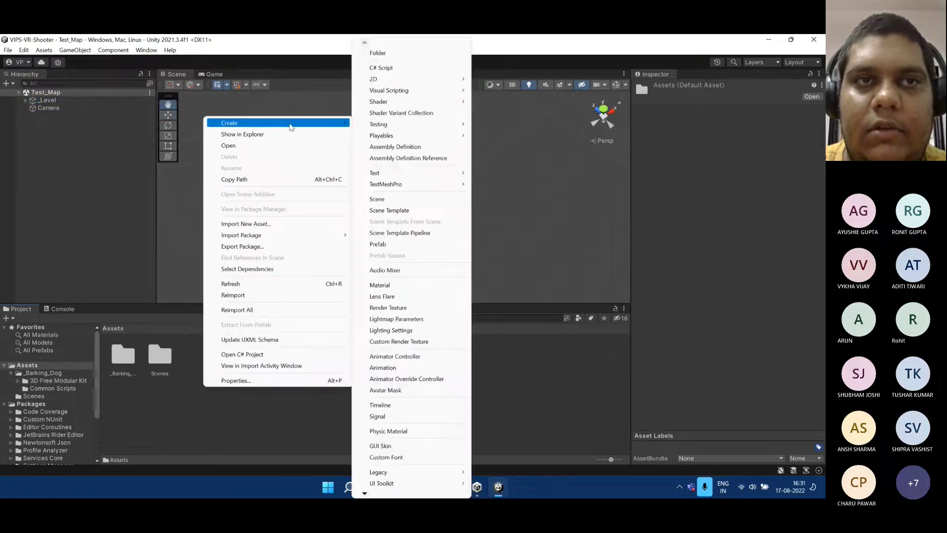
left_click(408, 53)
type("Pr")
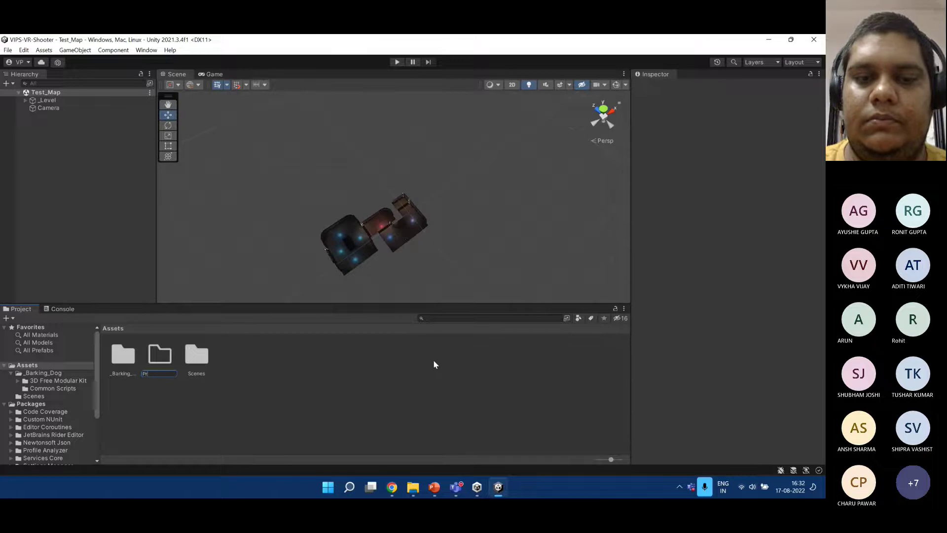
type("efab")
key("Return")
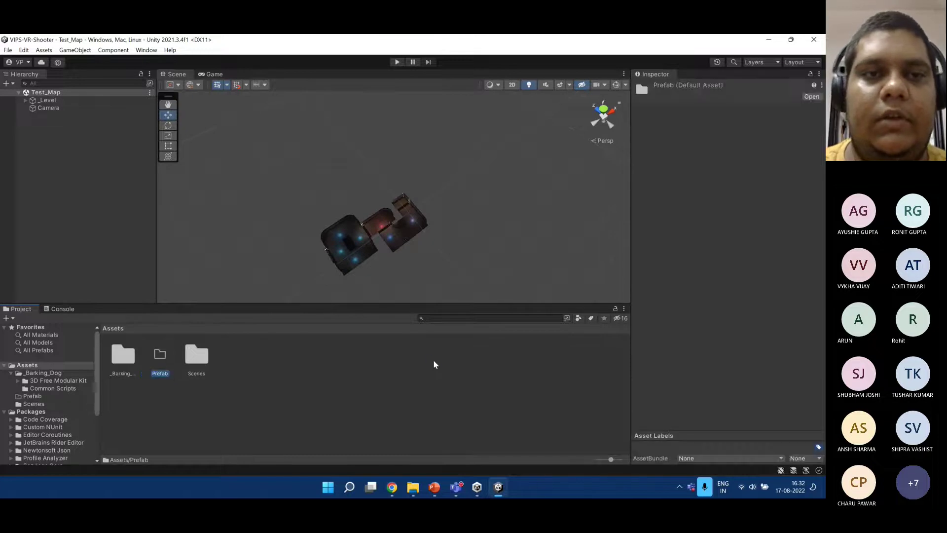
Save the _Level object as a prefab in the Prefab folder, and rename that folder Prefabs.
double_click(159, 356)
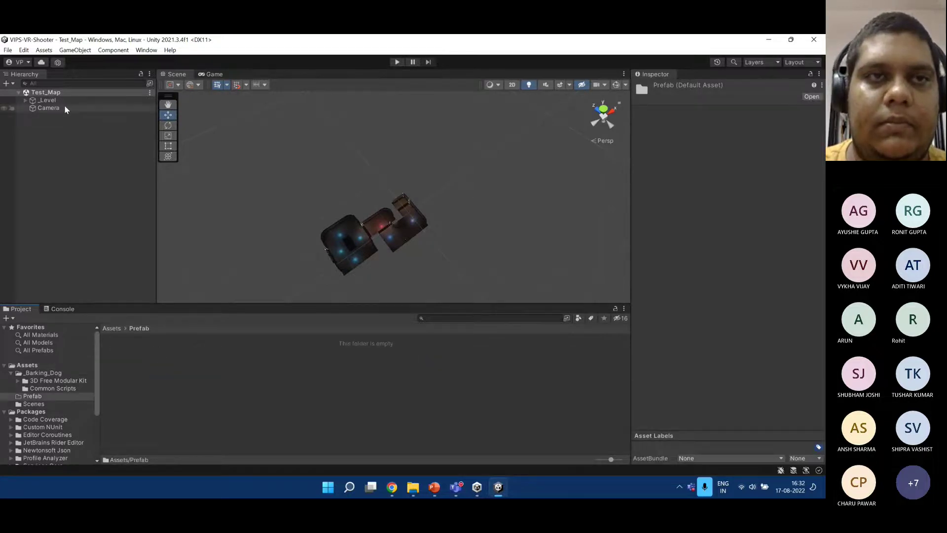
left_click_drag(50, 99, 202, 359)
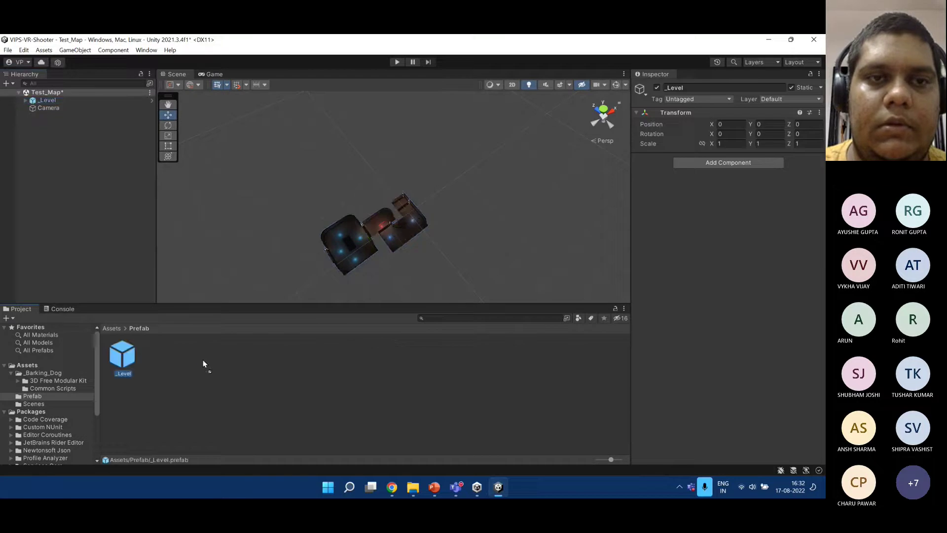
left_click(114, 329)
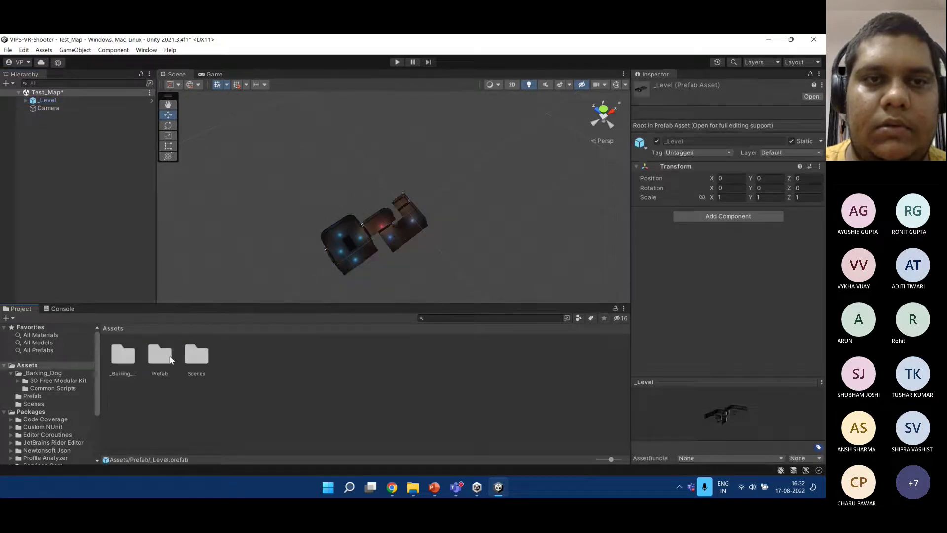
left_click(165, 373)
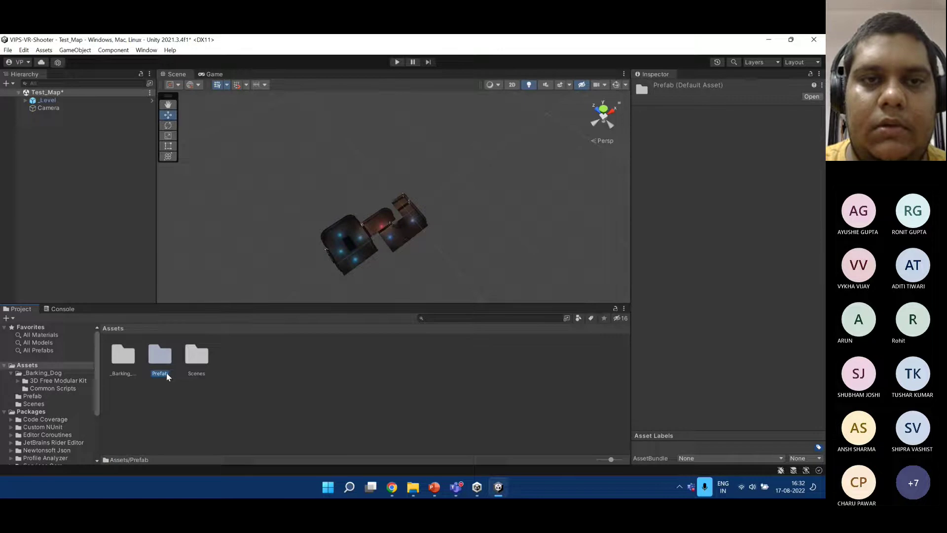
left_click(167, 373)
type("s")
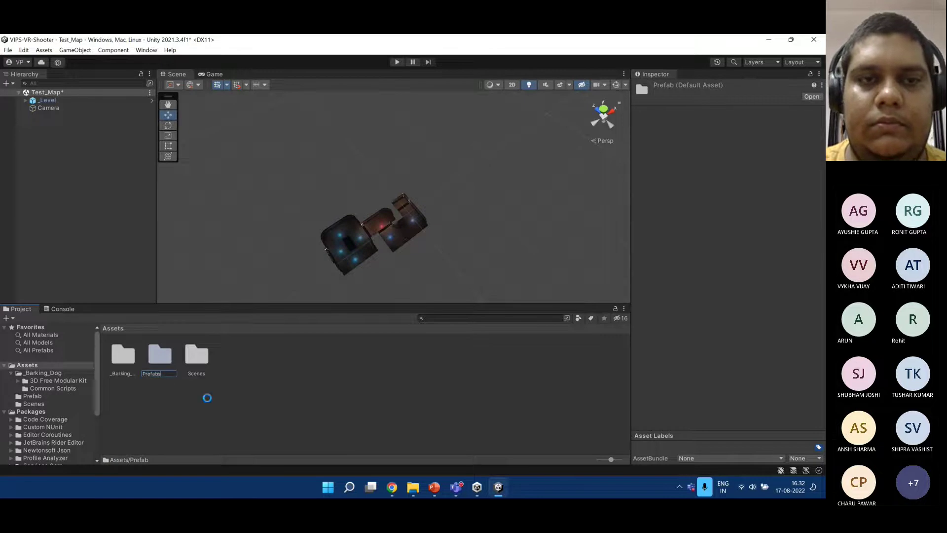
key("Return")
Open SampleScene from the Scenes folder, answering the prompt about the modified Test_Map scene.
double_click(200, 354)
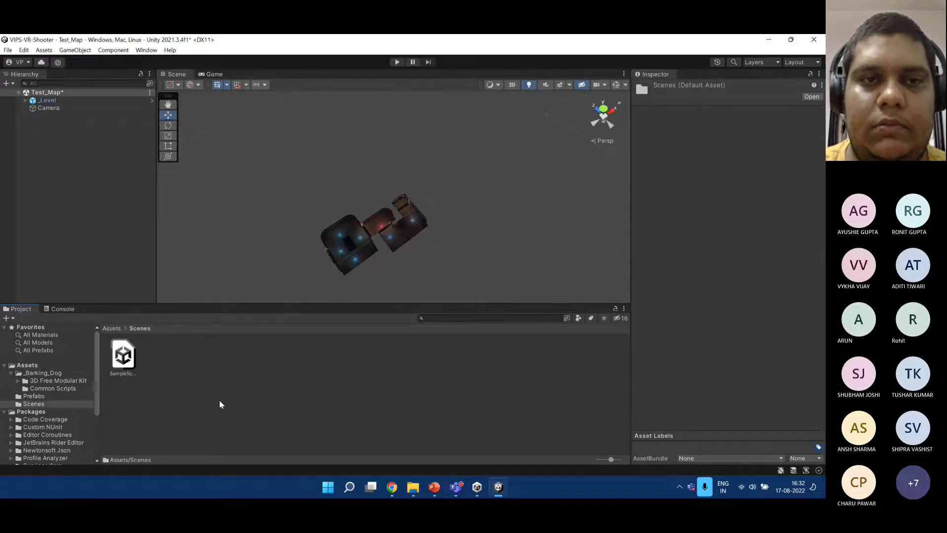
double_click(123, 355)
left_click(411, 283)
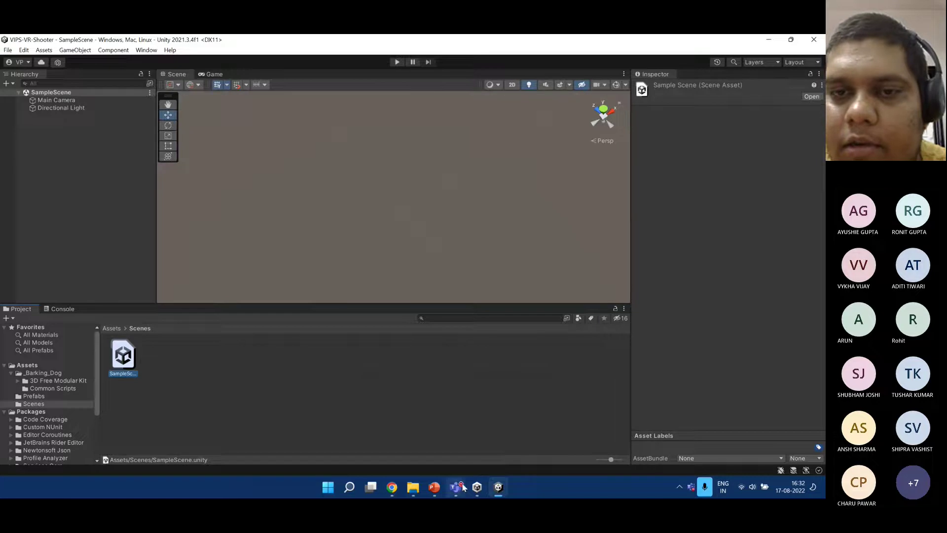
mouse_move(462, 488)
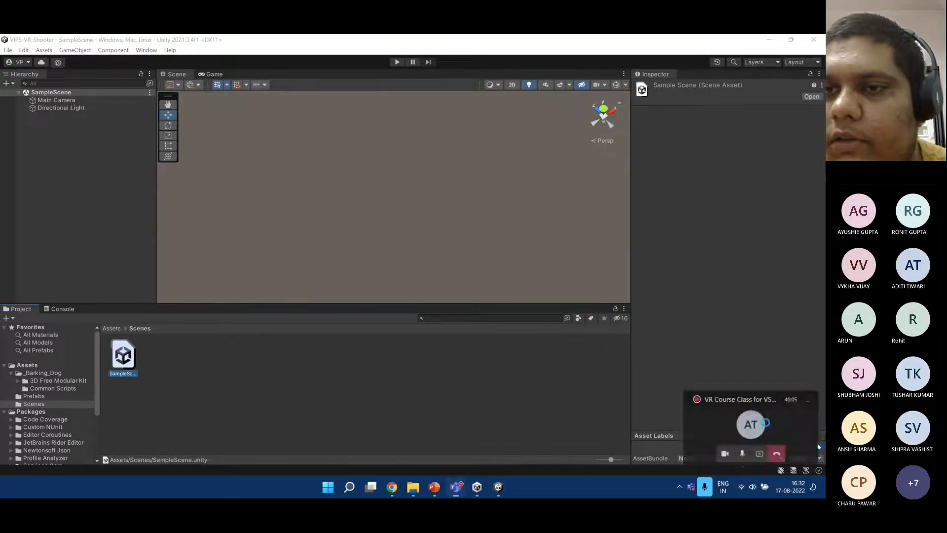
left_click(760, 430)
left_click(607, 84)
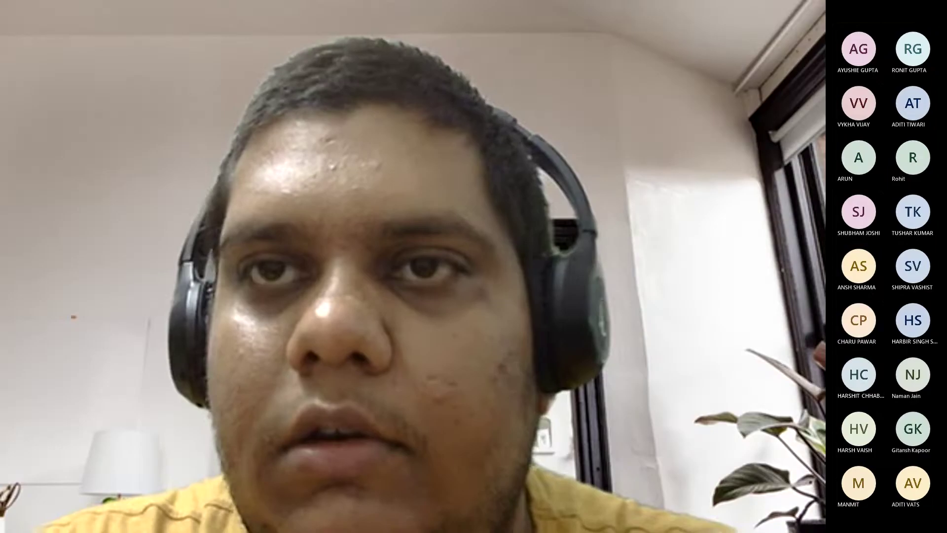
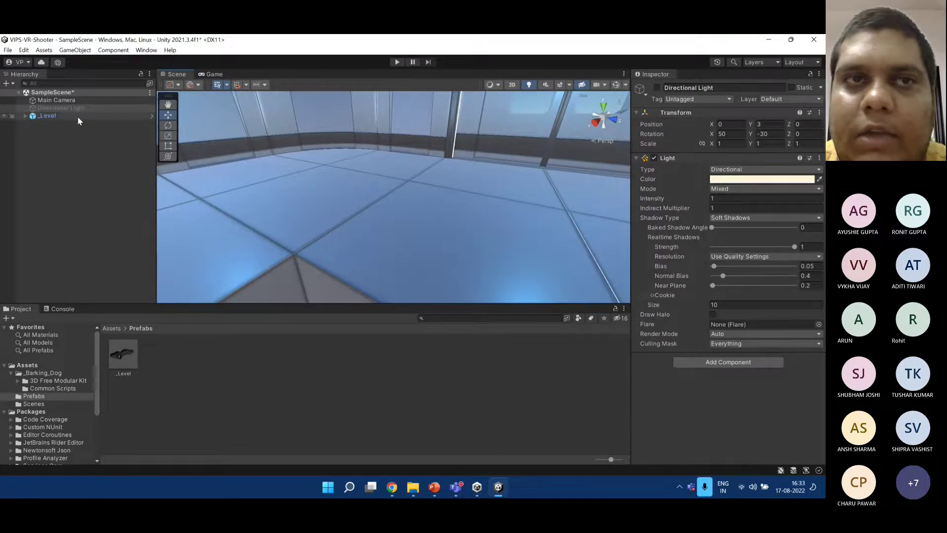
Delete the Directional Light from SampleScene, save the scene, and check the level's interior lighting.
left_click(54, 116)
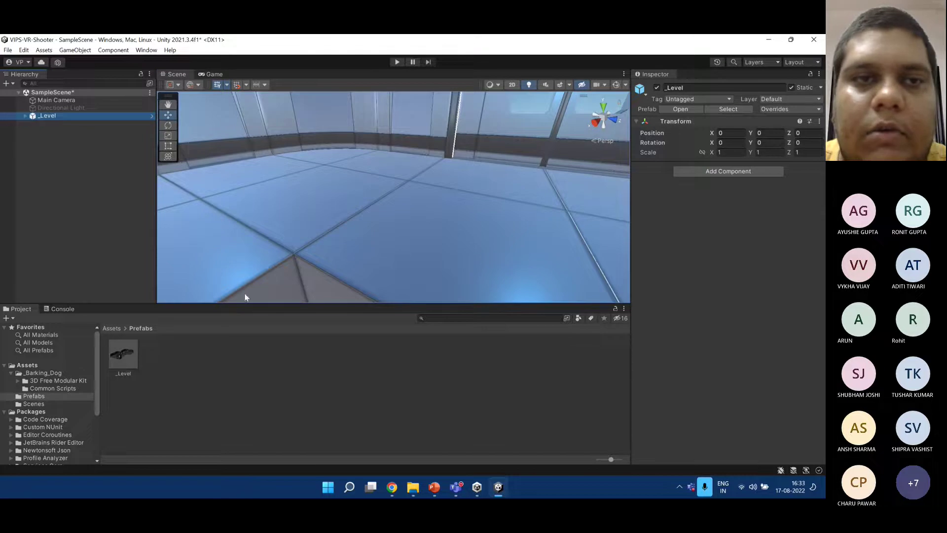
right_click_drag(364, 159, 561, 117)
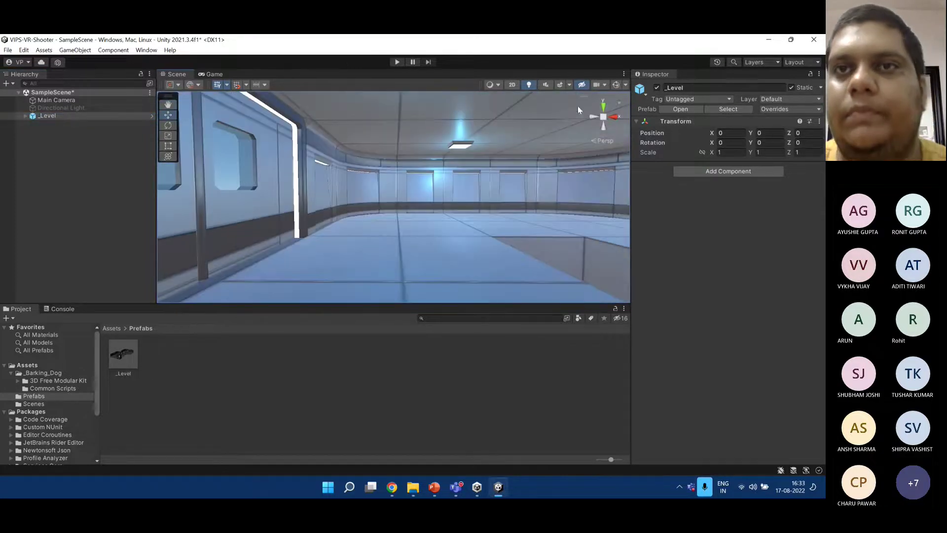
left_click(61, 107)
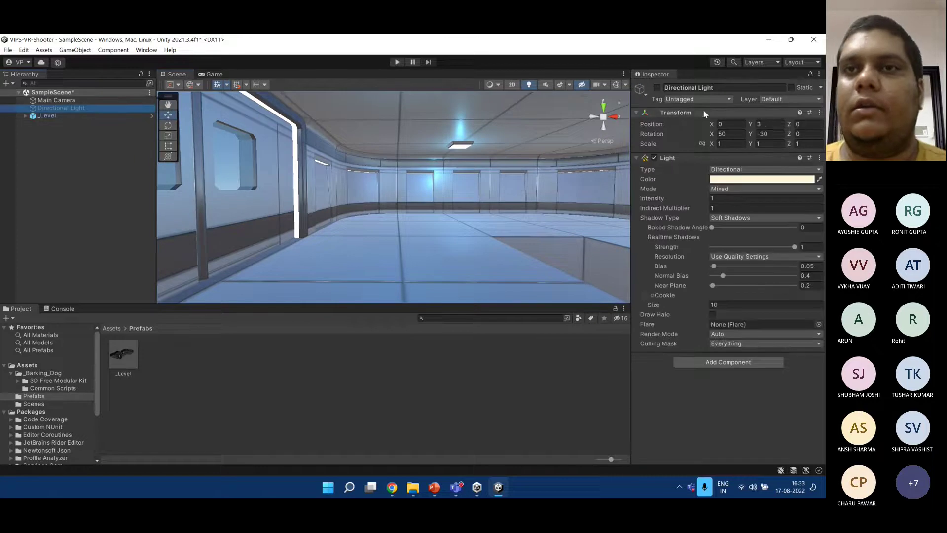
left_click(59, 155)
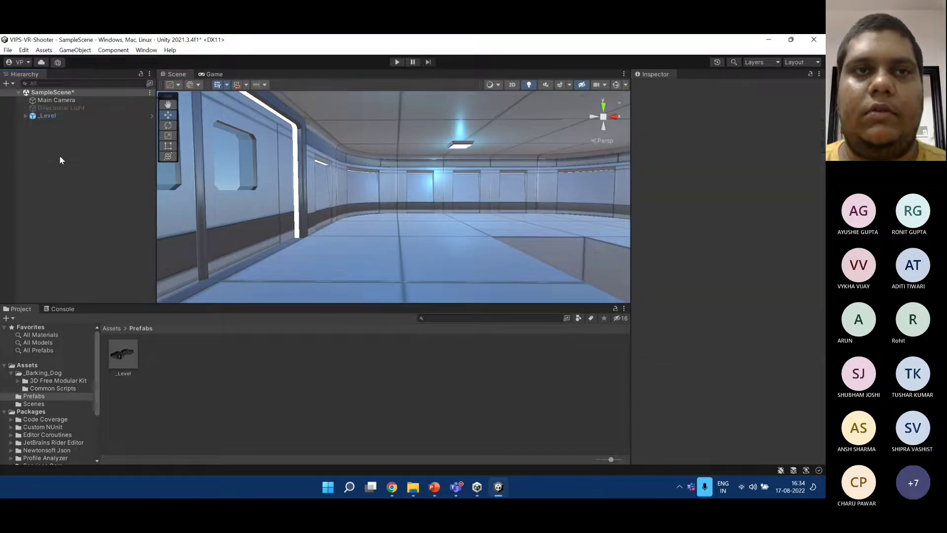
left_click(75, 108)
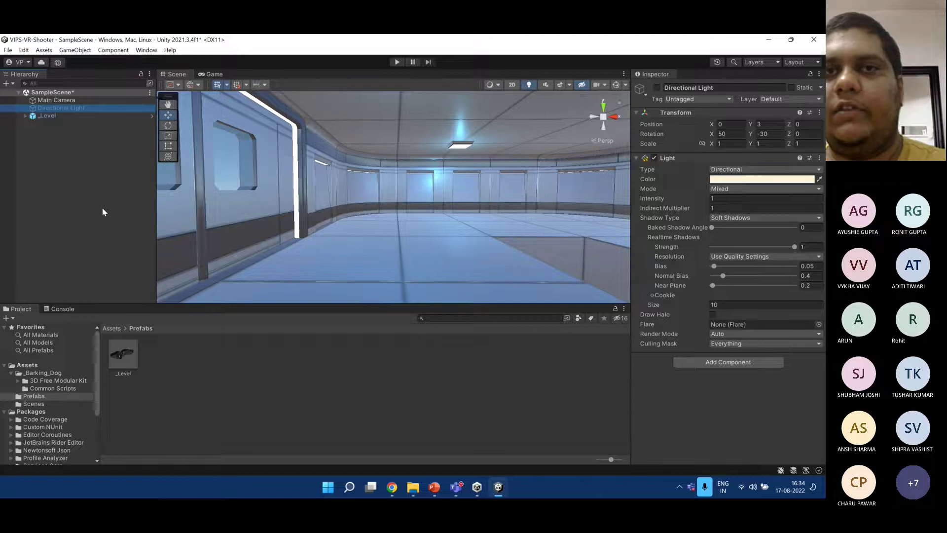
key("Delete")
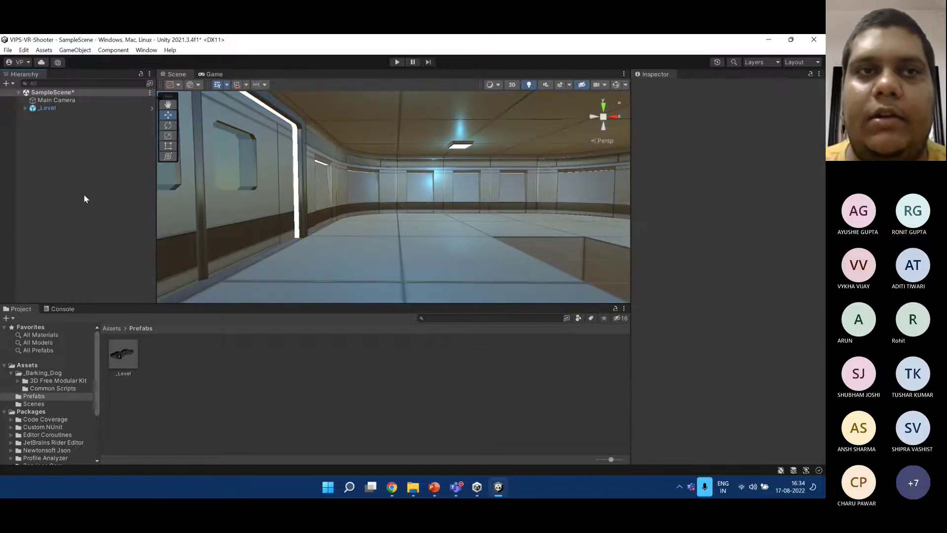
right_click_drag(476, 171, 365, 203)
key("w")
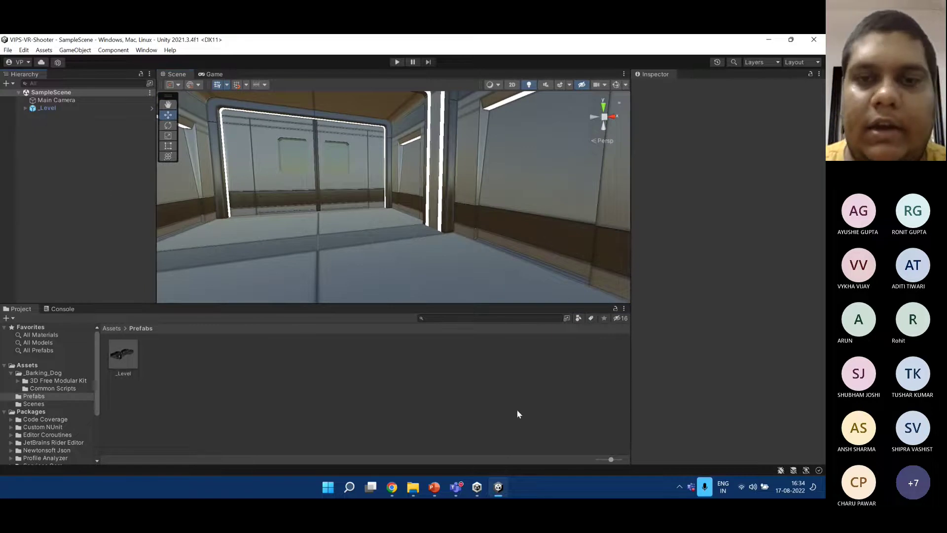
Open Starter Assets - Third Person Character Controller from its Asset Store page in Unity and import the whole package.
left_click(392, 487)
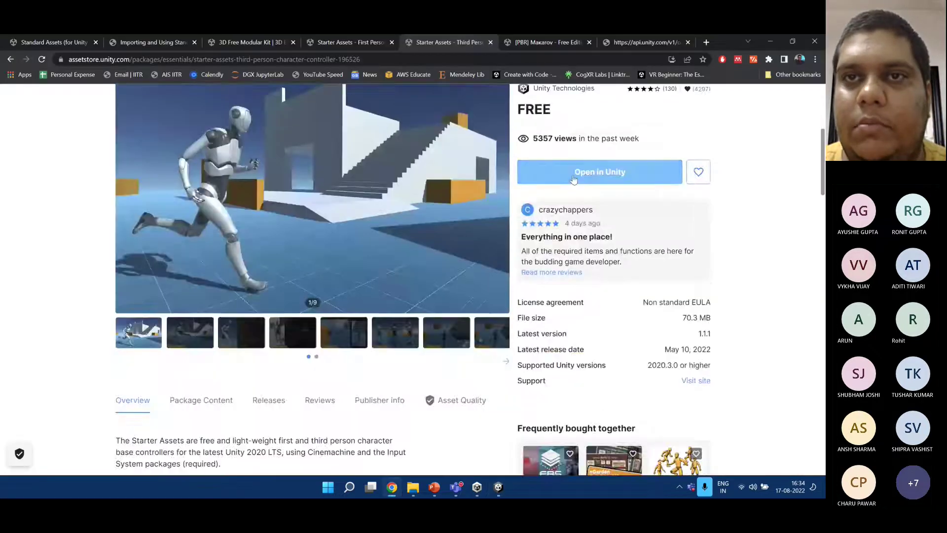
scroll(726, 239, "up", 1)
scroll(771, 258, "down", 5)
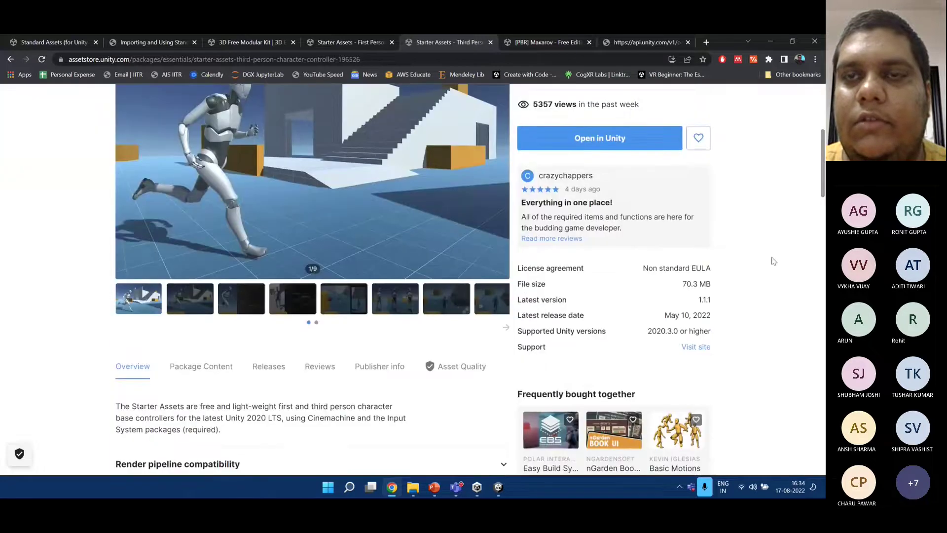
scroll(773, 261, "up", 3)
left_click(623, 232)
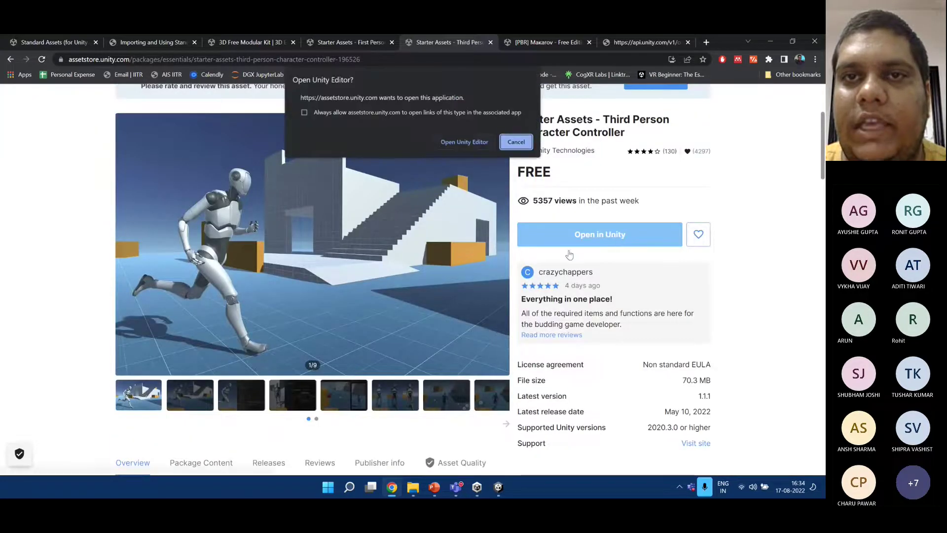
left_click(459, 144)
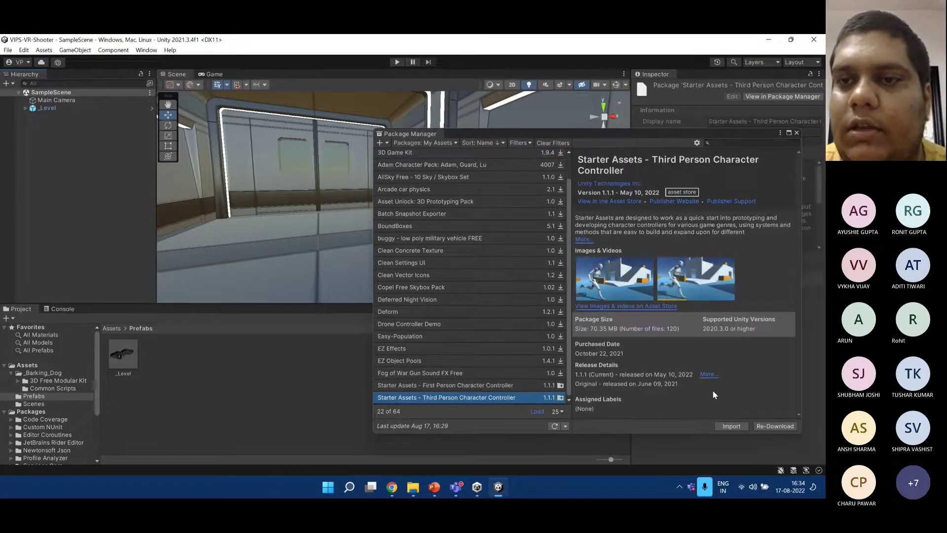
left_click(733, 426)
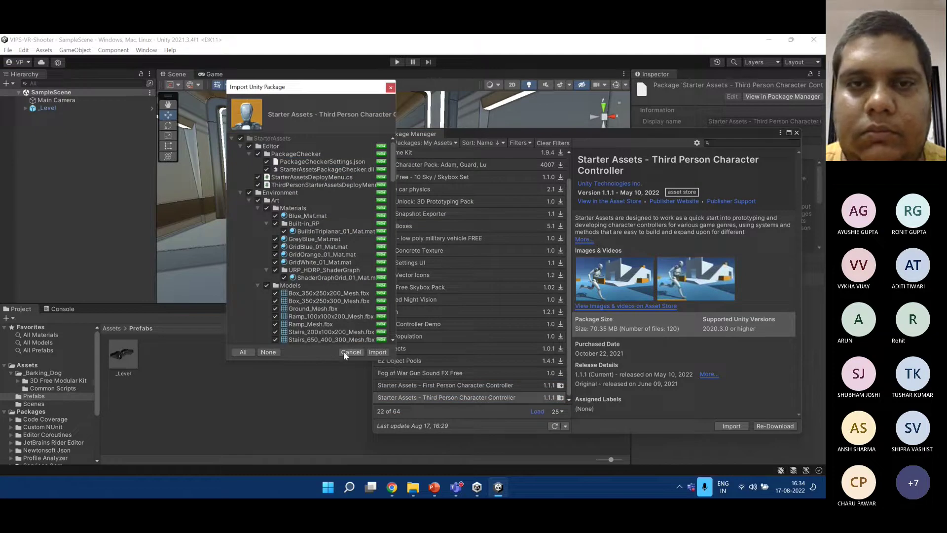
left_click(378, 351)
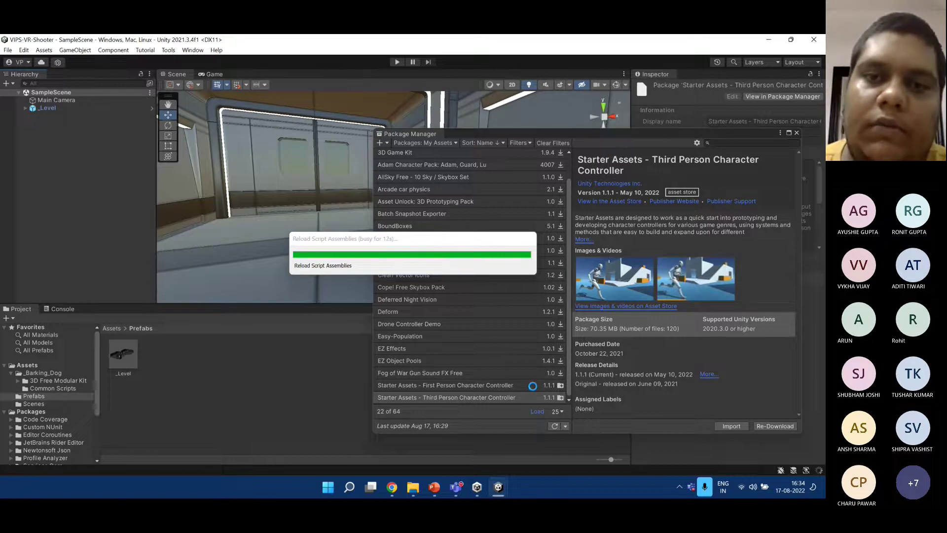
Switch to PowerPoint and add the bullet "Mixamo – For 3D Characters" below "New Input System" on the Session Objectives slide.
left_click(433, 488)
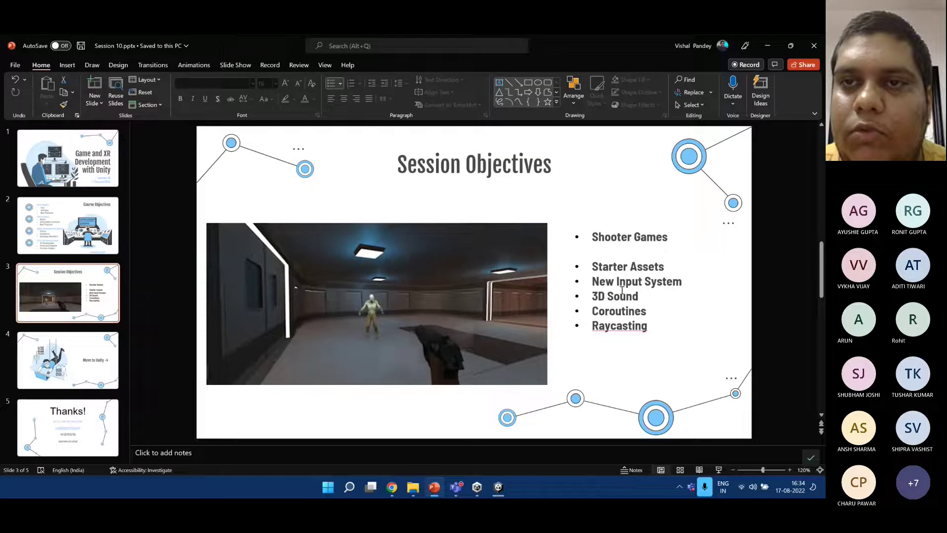
left_click(679, 282)
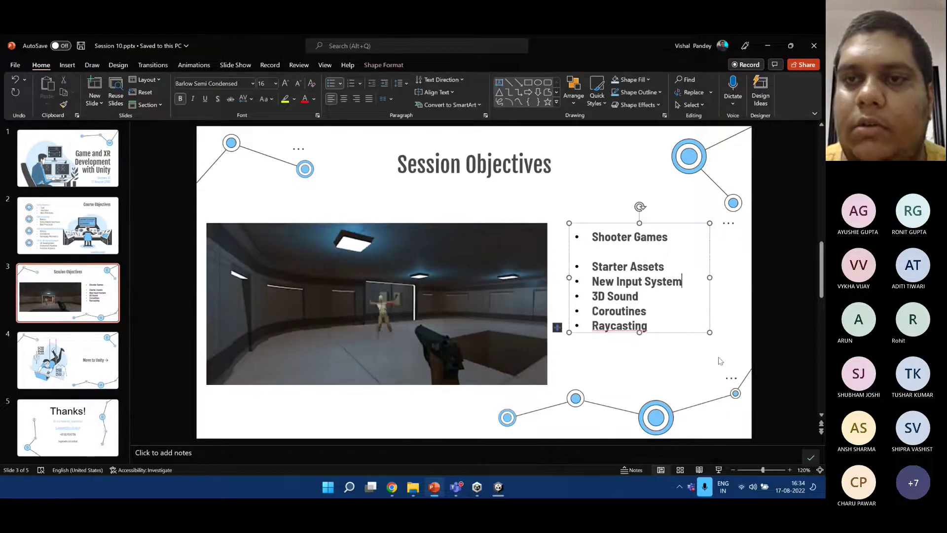
key("Return")
type("Mixam")
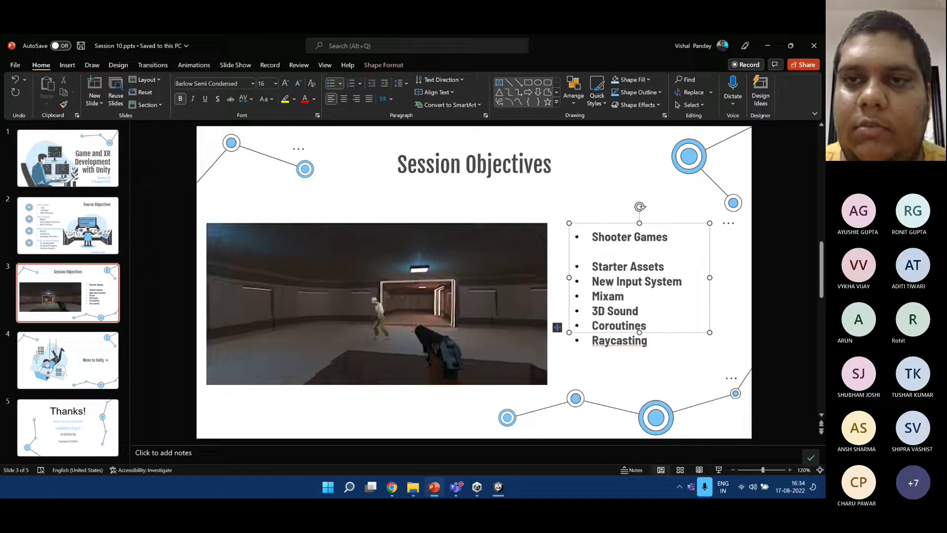
type("o ")
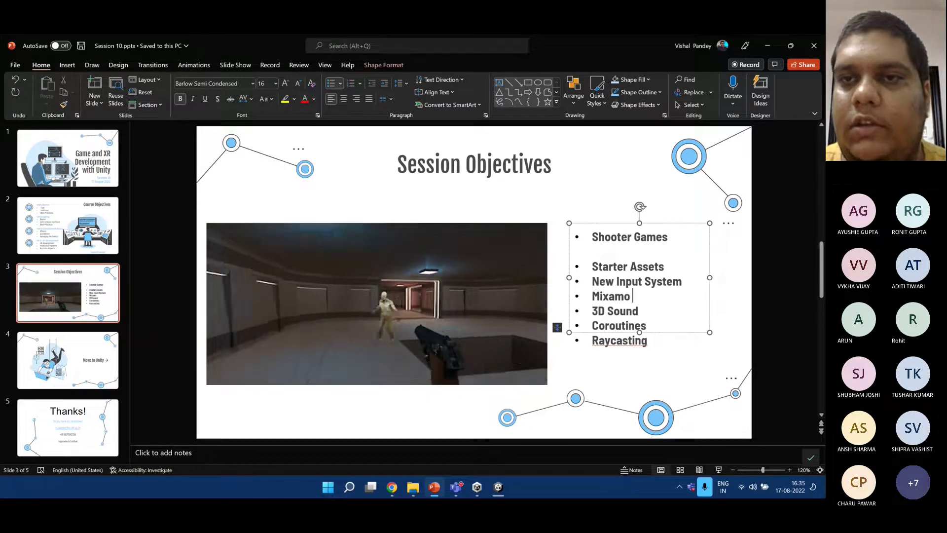
type("- fo")
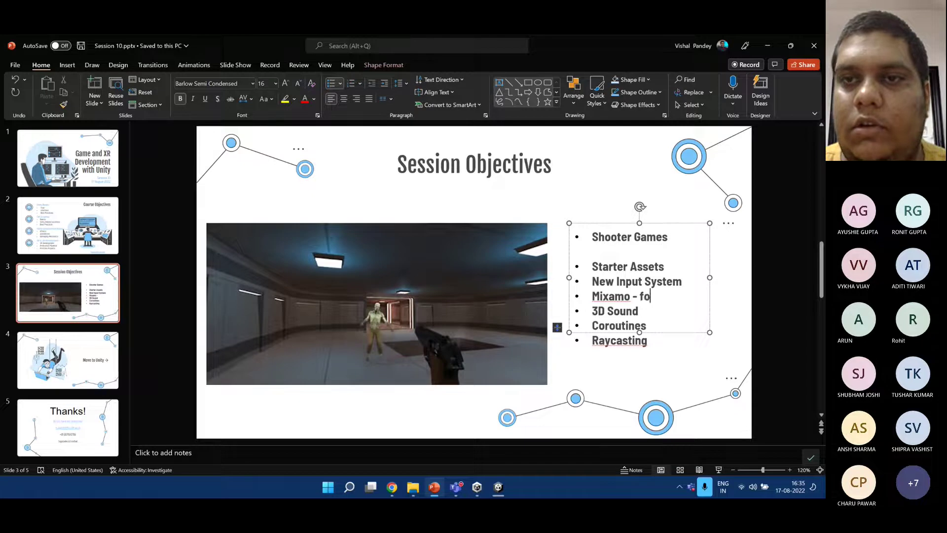
key("BackSpace")
key("BackSpace")
type("For ")
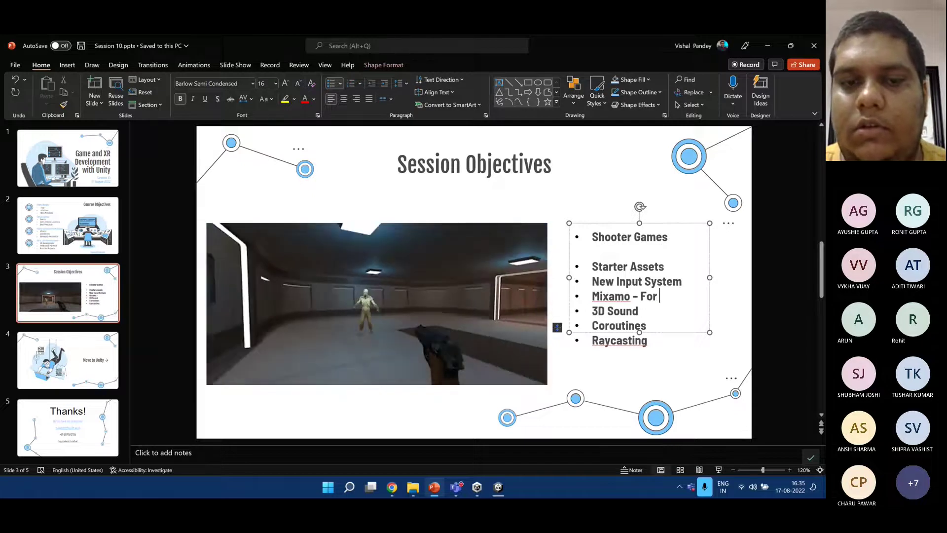
type("3D ")
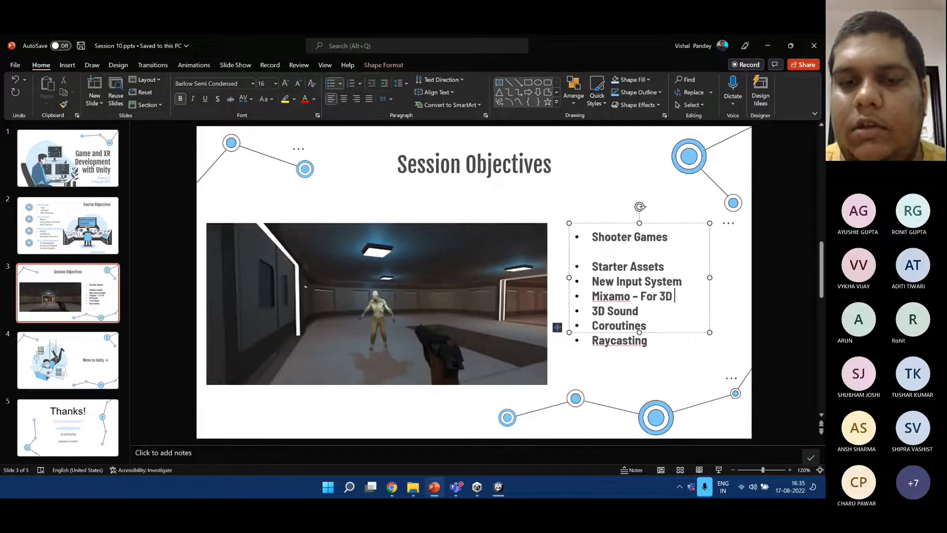
type("Characte")
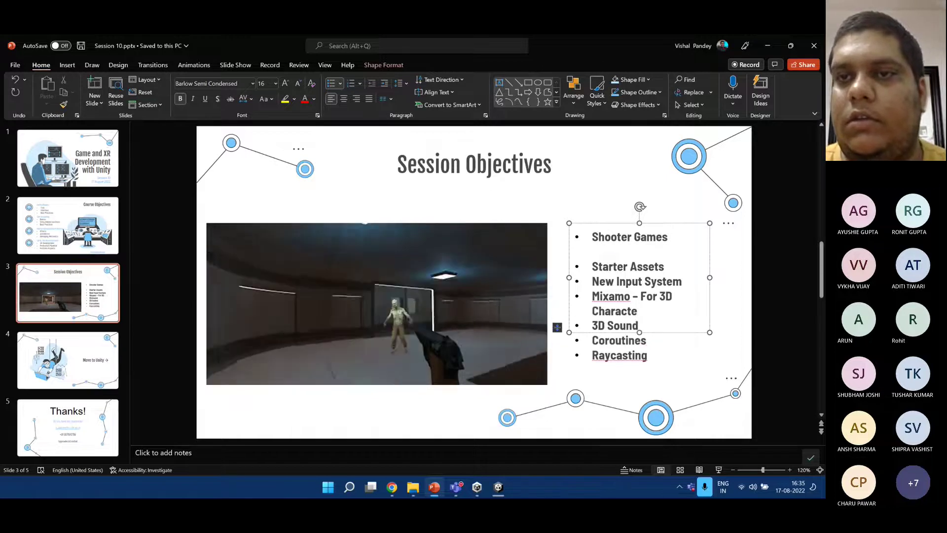
type("rs")
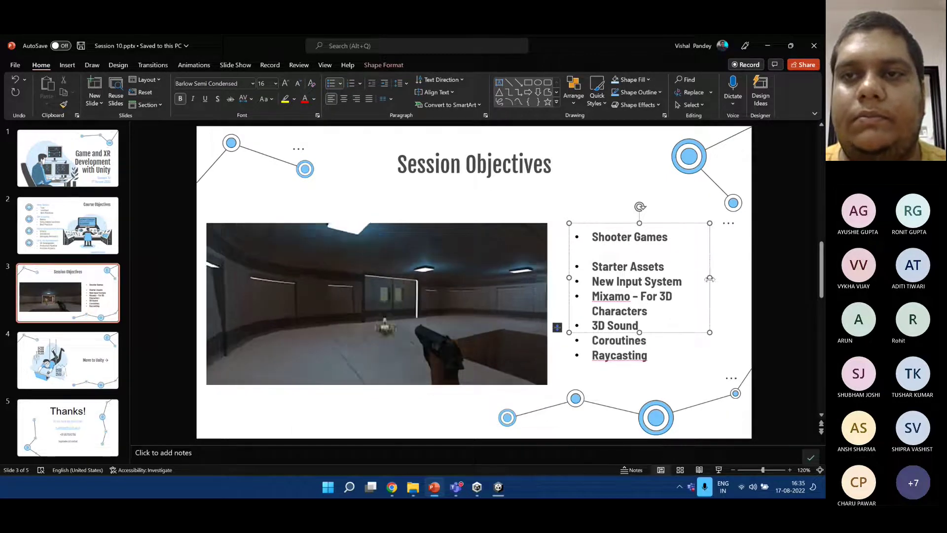
Widen the objectives text box so the Mixamo bullet fits on one line, and minimize the presentation window.
left_click_drag(710, 279, 741, 276)
left_click(744, 298)
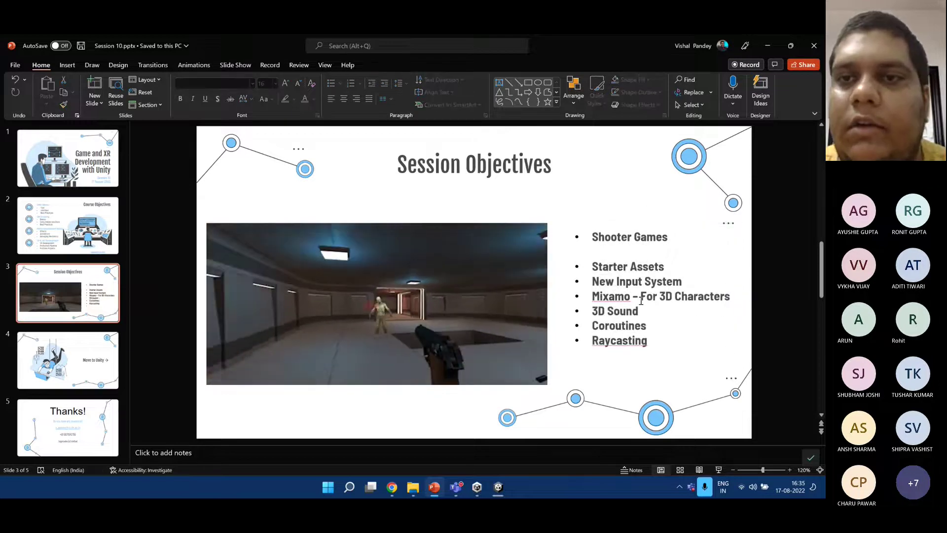
left_click(768, 46)
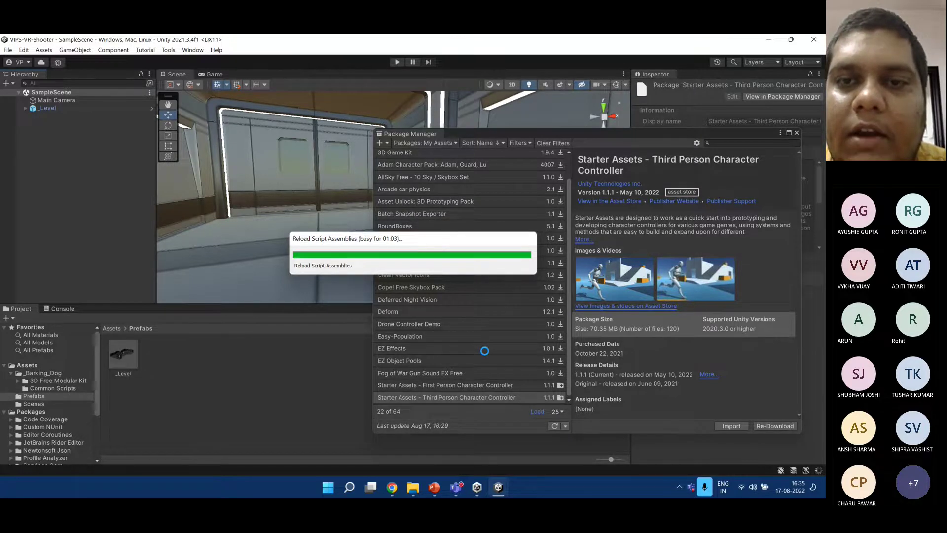
Minimize the Asset Store browser window and close the Unity Hub window.
key("alt+Tab")
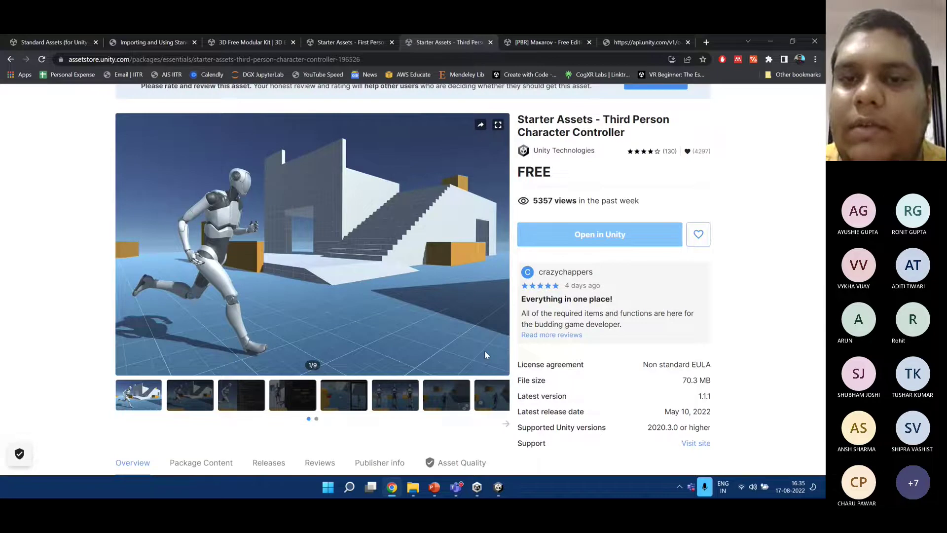
left_click(770, 41)
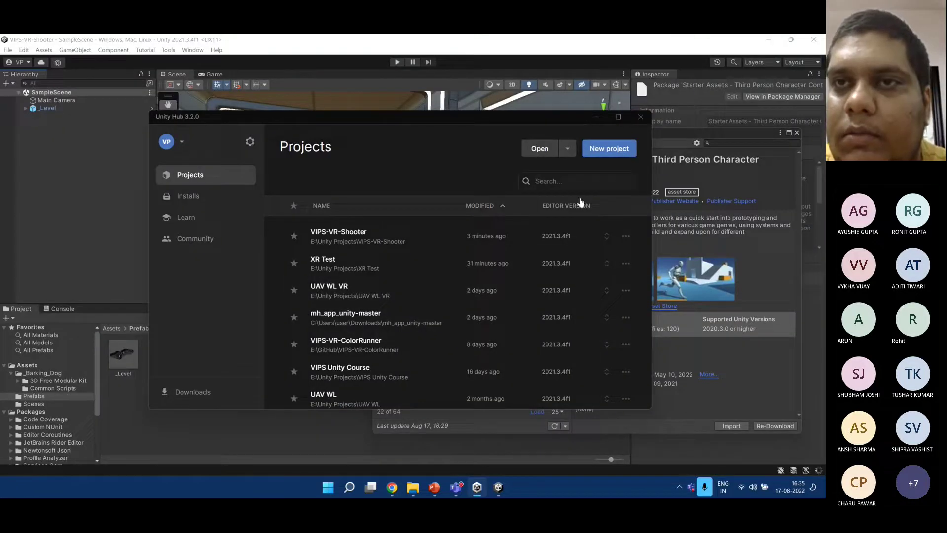
left_click(640, 117)
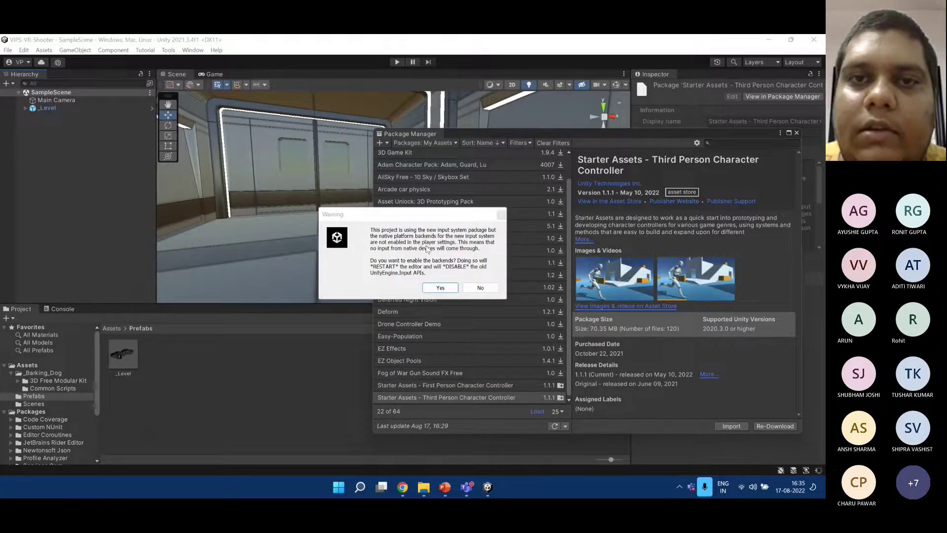
Accept enabling the new input system backends and restarting the editor.
left_click(376, 215)
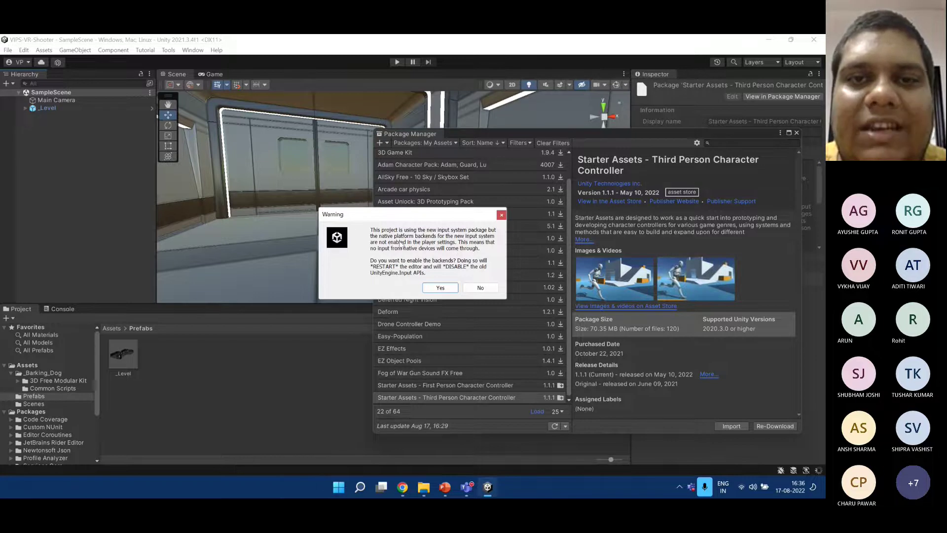
left_click(446, 290)
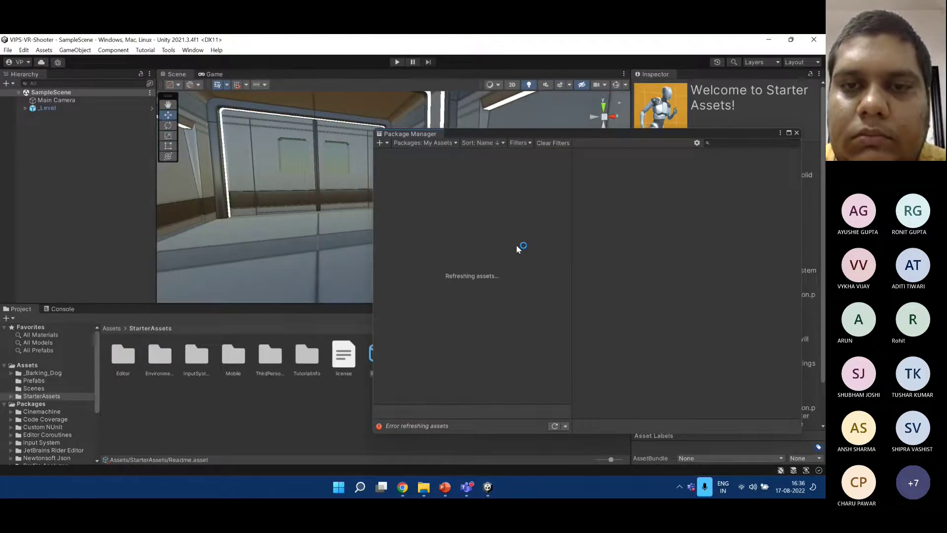
Retry refreshing the My Assets list, close the Package Manager, and return from the Console to the StarterAssets folder.
left_click(555, 426)
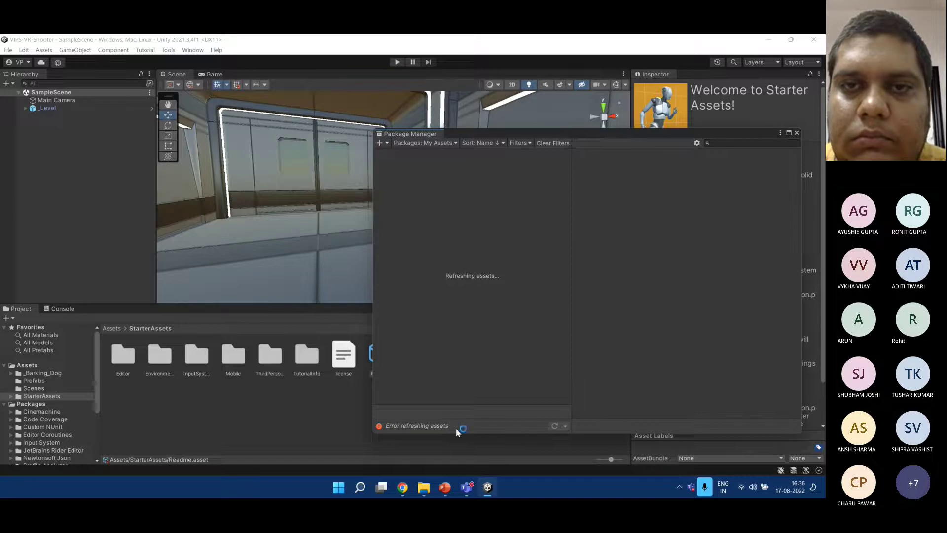
left_click(59, 309)
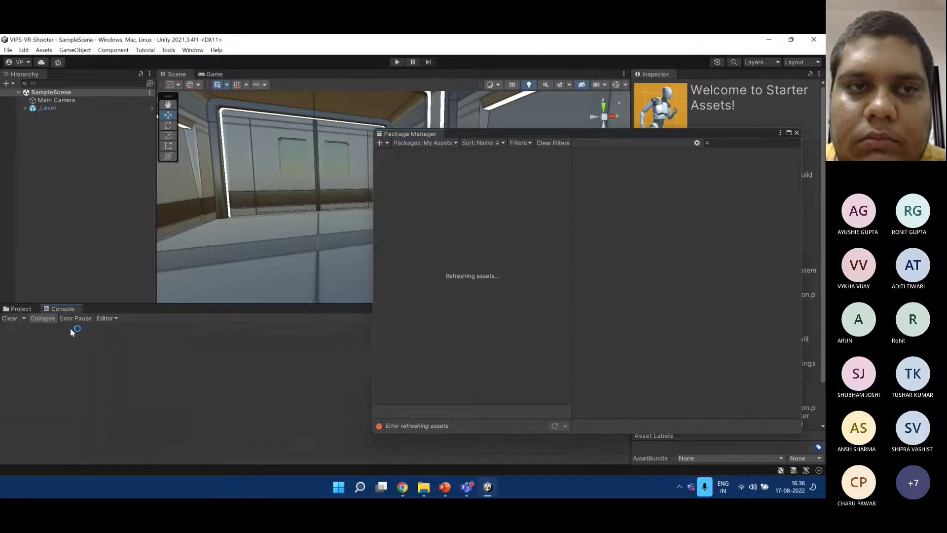
left_click(797, 134)
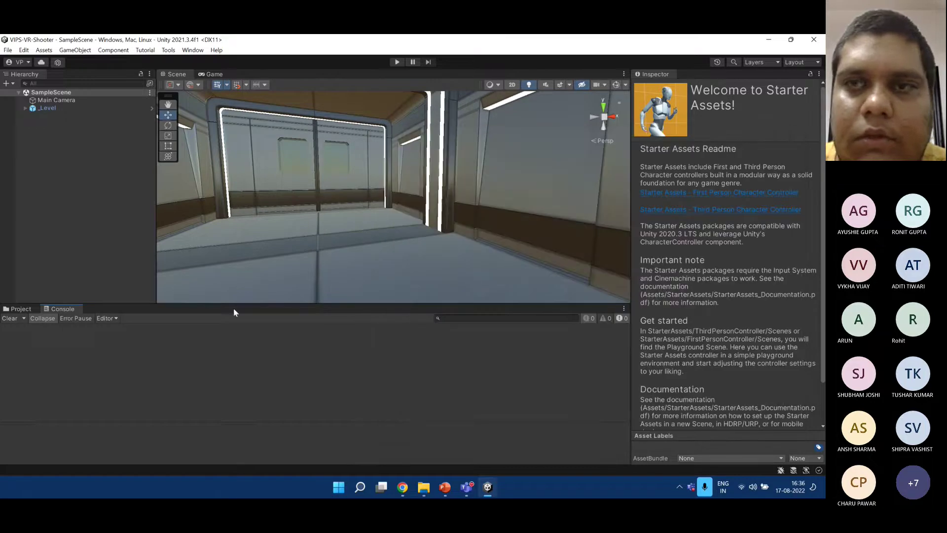
left_click(15, 310)
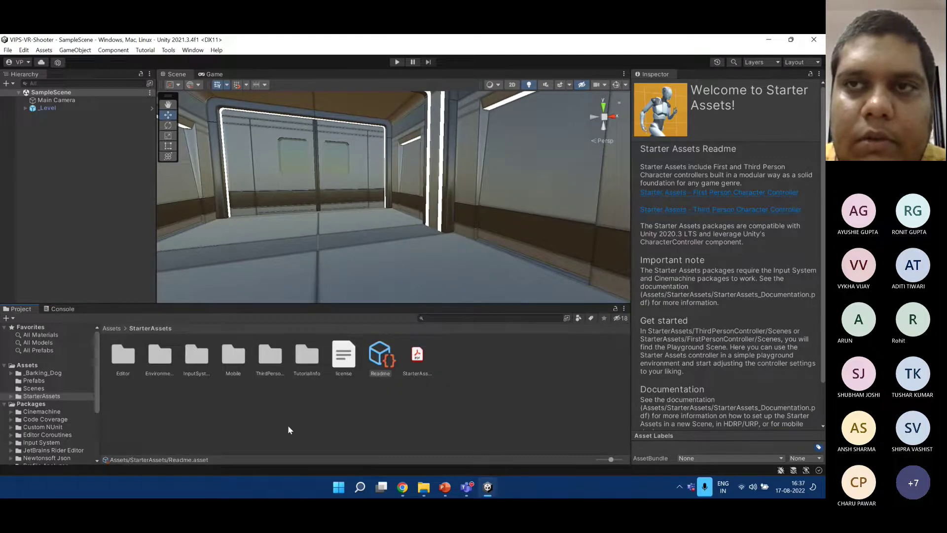
Search My Assets in the Package Manager for "starter" and try to import Starter Assets - Third Person Character Controller.
left_click(192, 50)
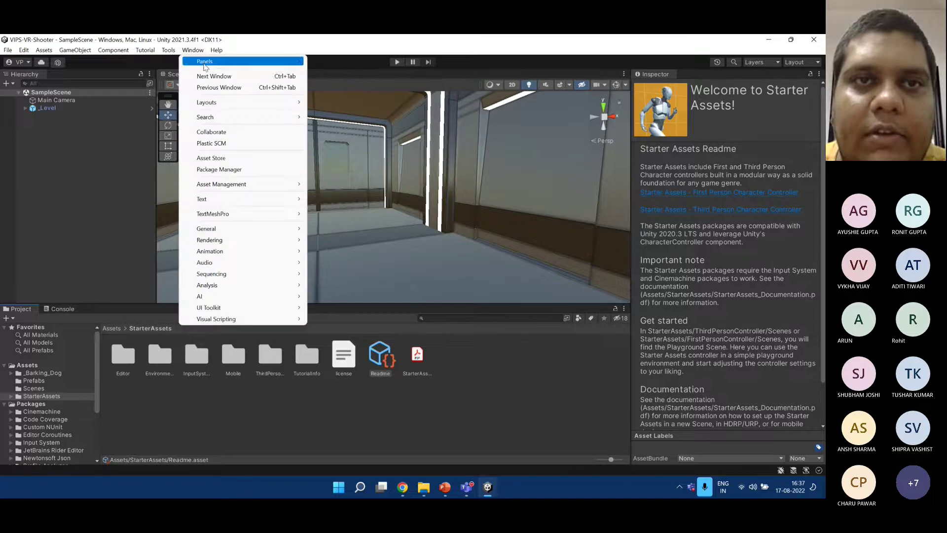
left_click(226, 170)
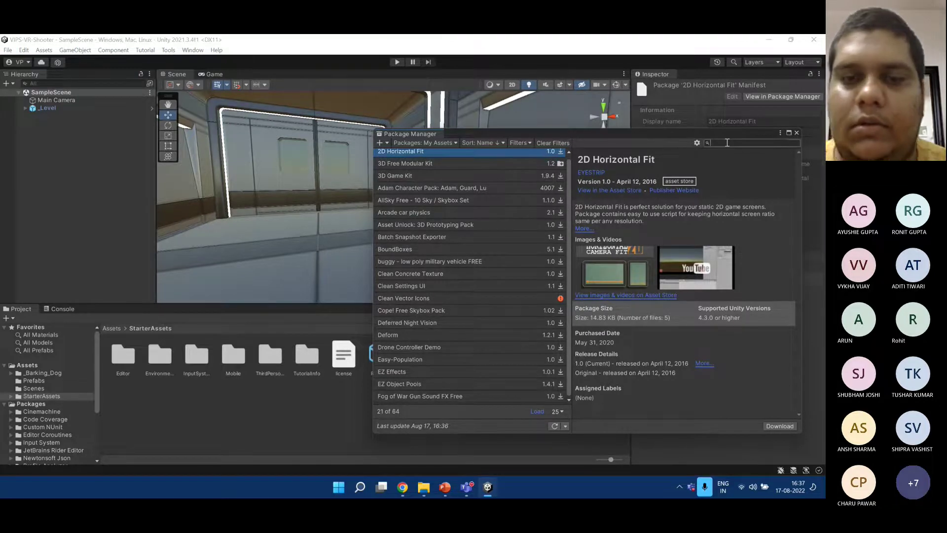
type("starter")
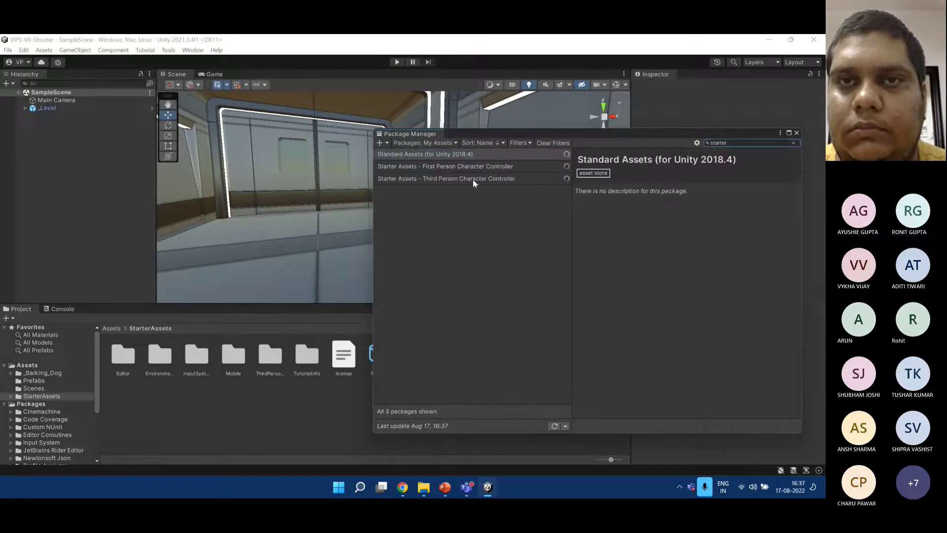
left_click(472, 168)
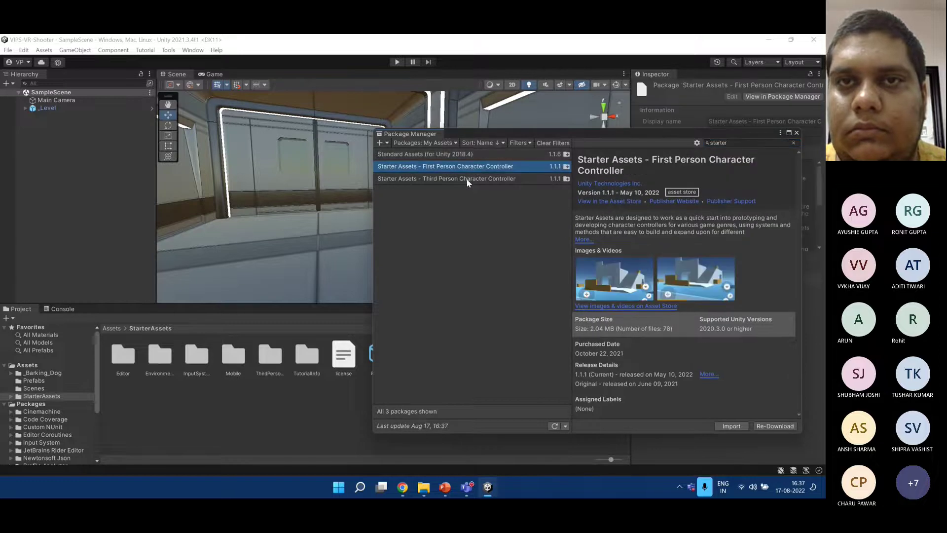
left_click(473, 179)
left_click(732, 425)
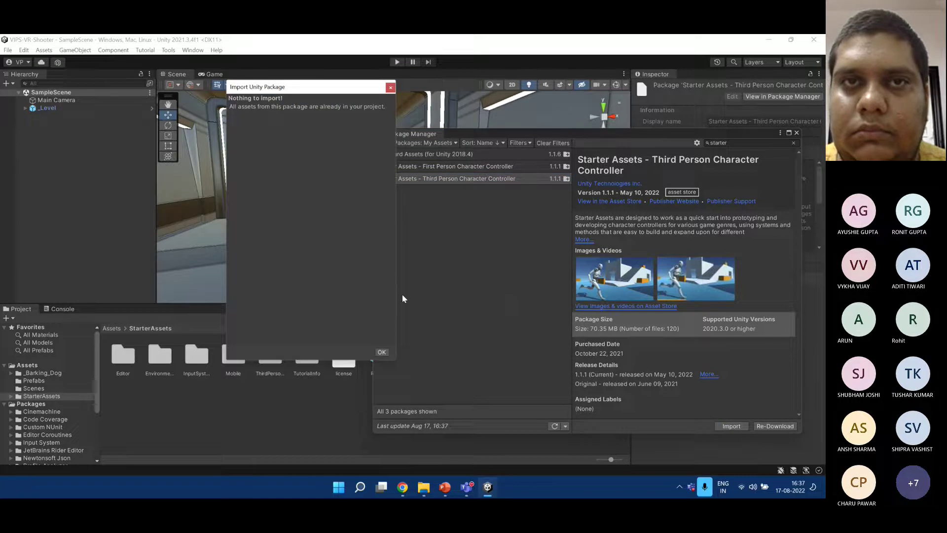
left_click(382, 352)
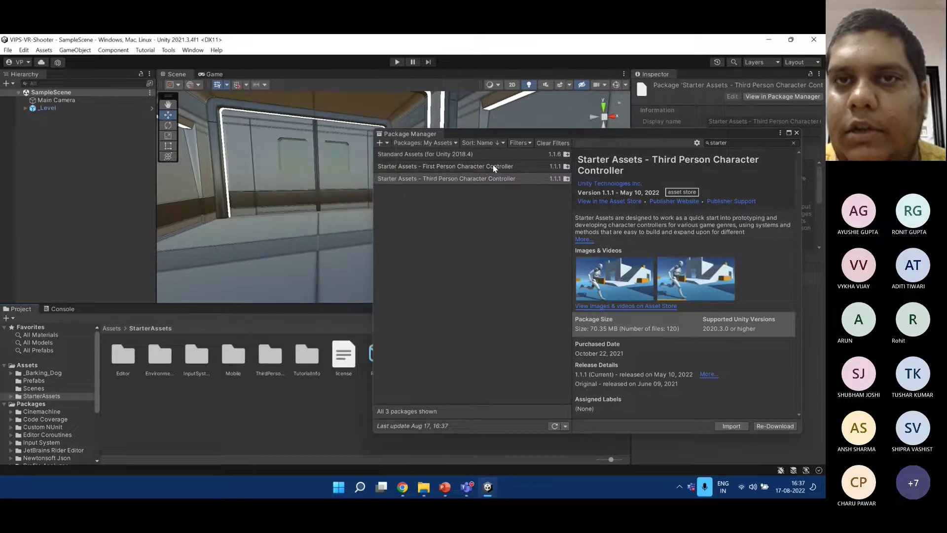
Import all new files of Starter Assets - First Person Character Controller into the project and close the Package Manager.
left_click(493, 168)
left_click(731, 426)
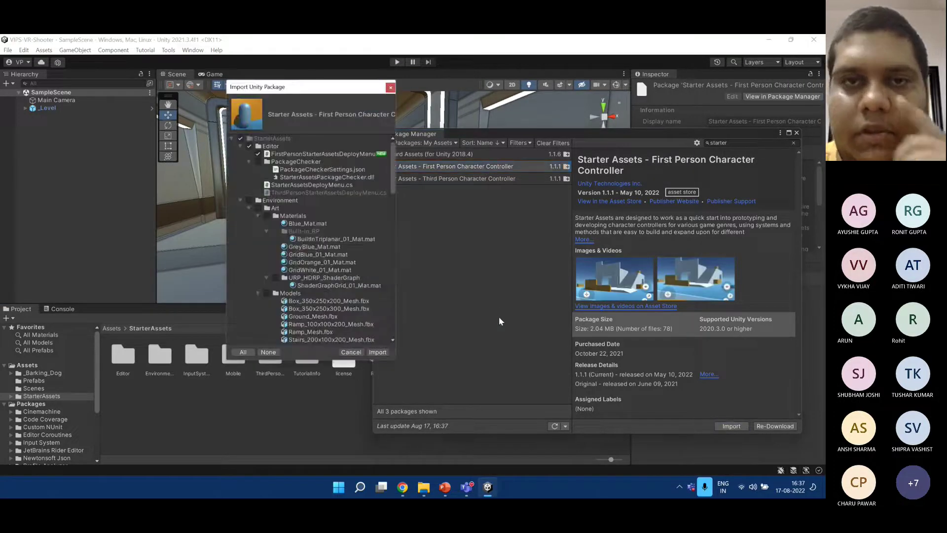
left_click(377, 351)
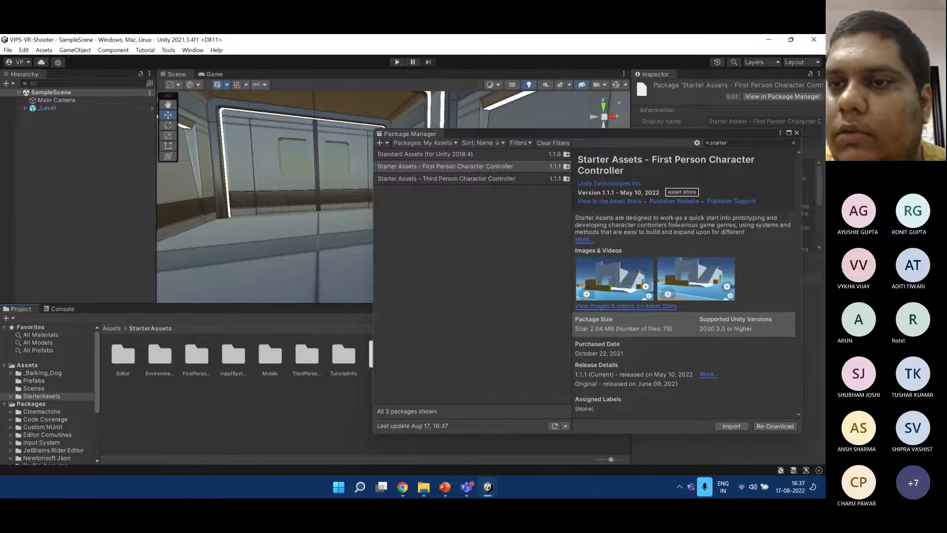
left_click(796, 133)
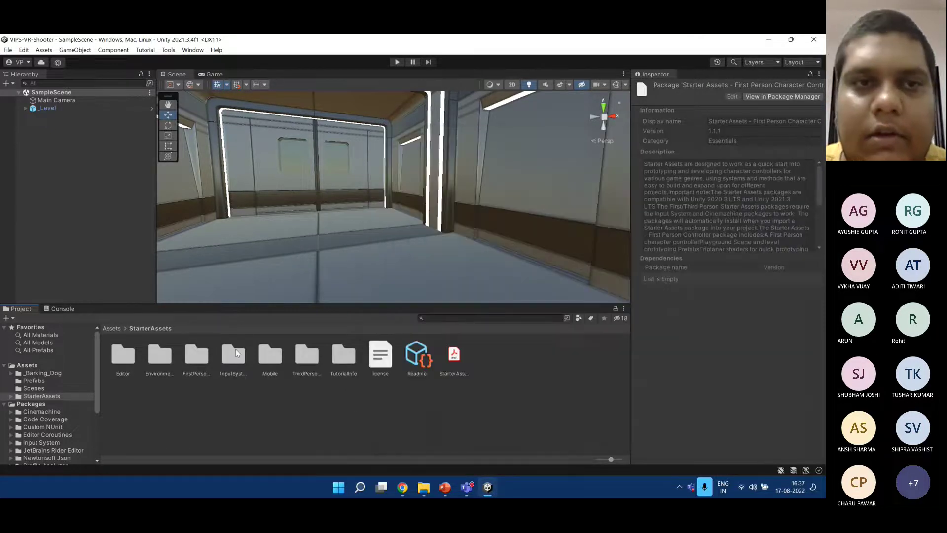
Look over the first and third person controller folders in StarterAssets and open its InputSystem folder.
left_click(112, 329)
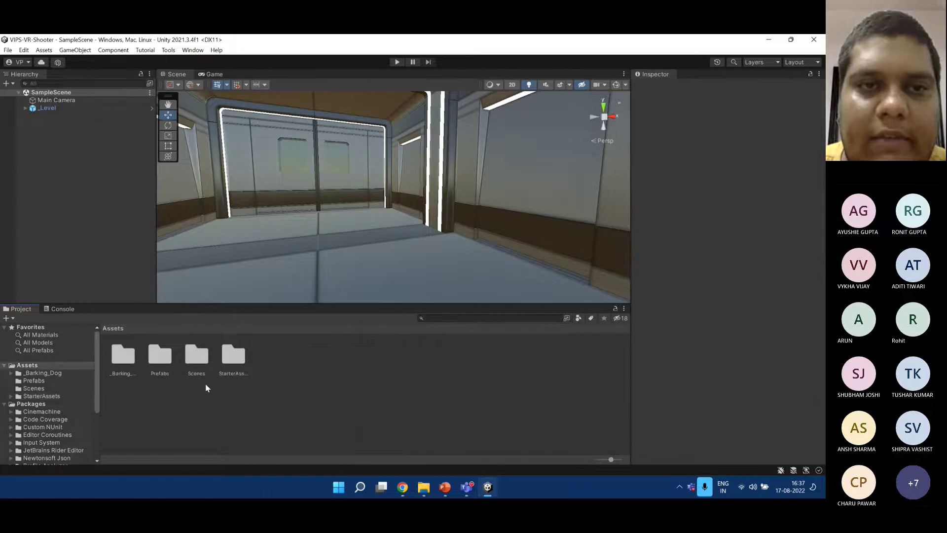
left_click(231, 365)
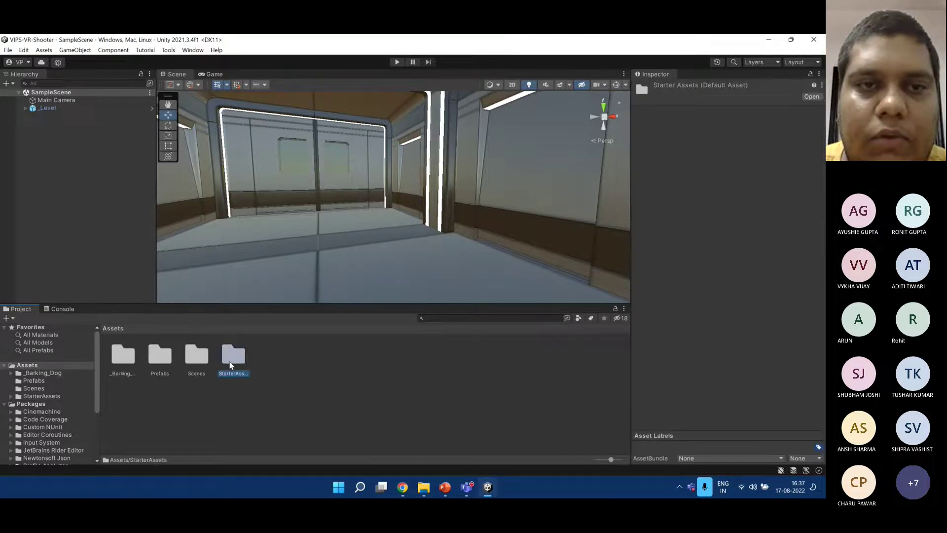
double_click(230, 365)
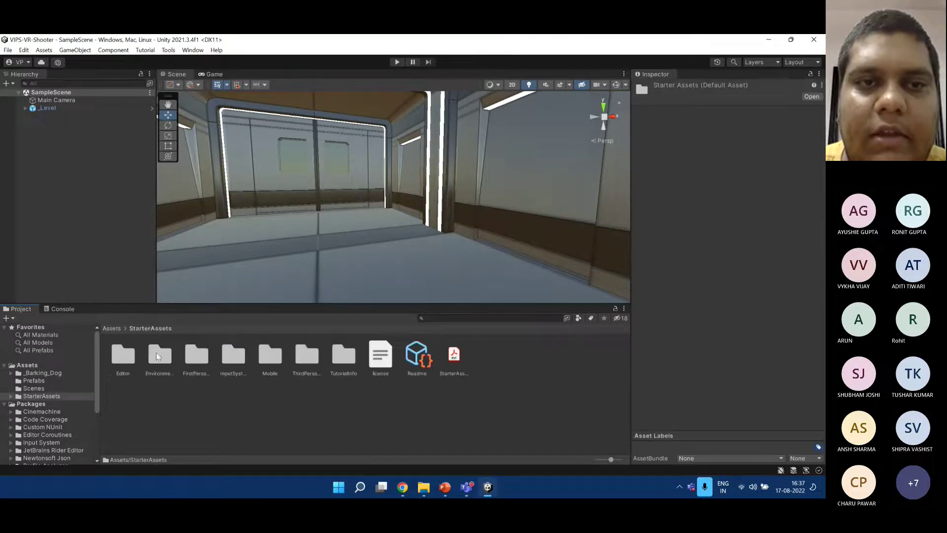
left_click(196, 356)
left_click(307, 356)
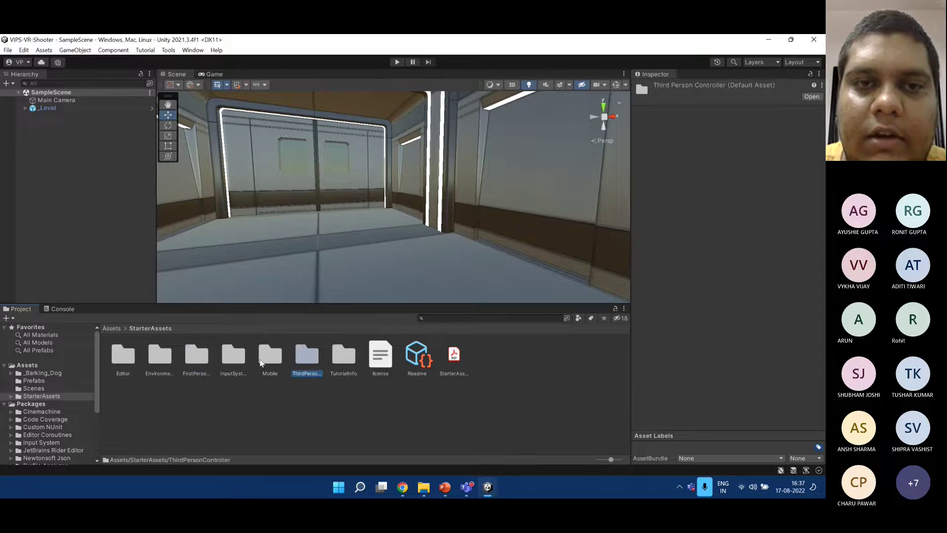
left_click(265, 383)
double_click(233, 359)
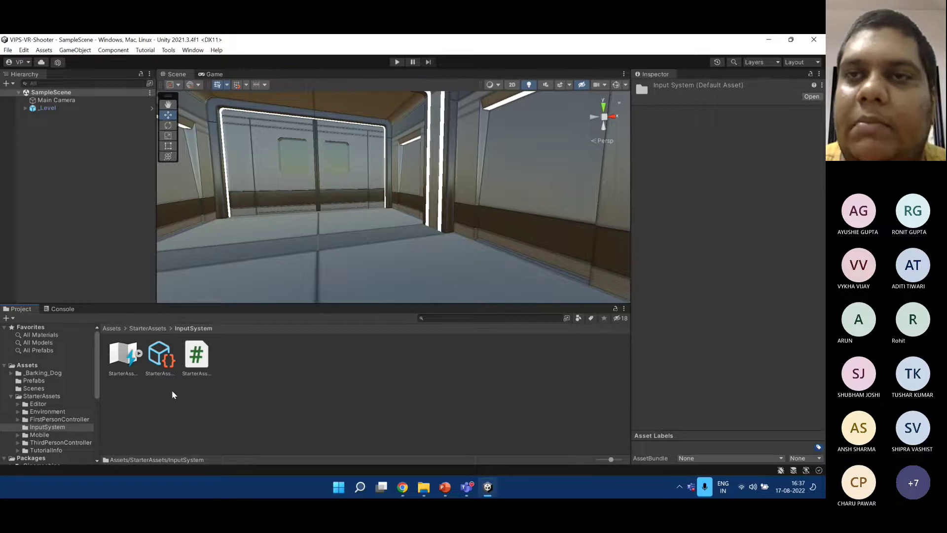
left_click(8, 50)
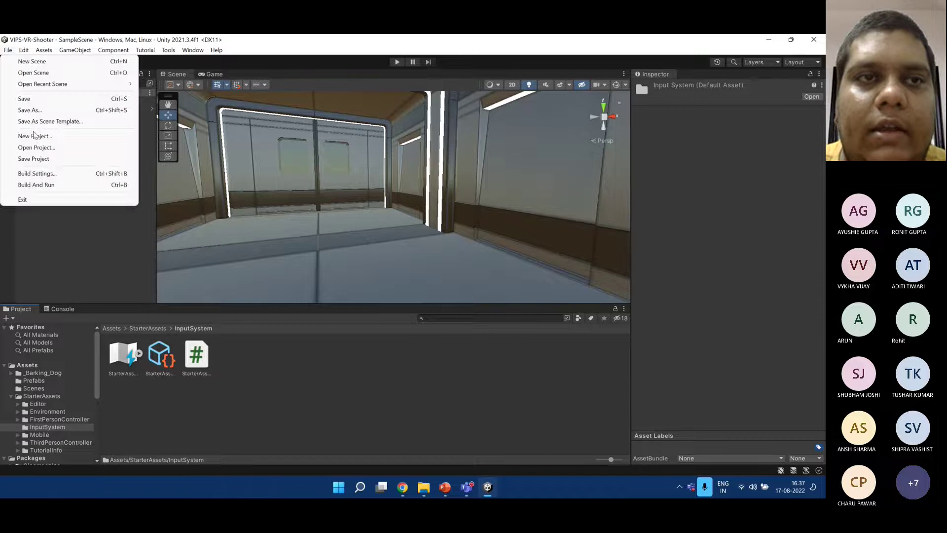
left_click(55, 173)
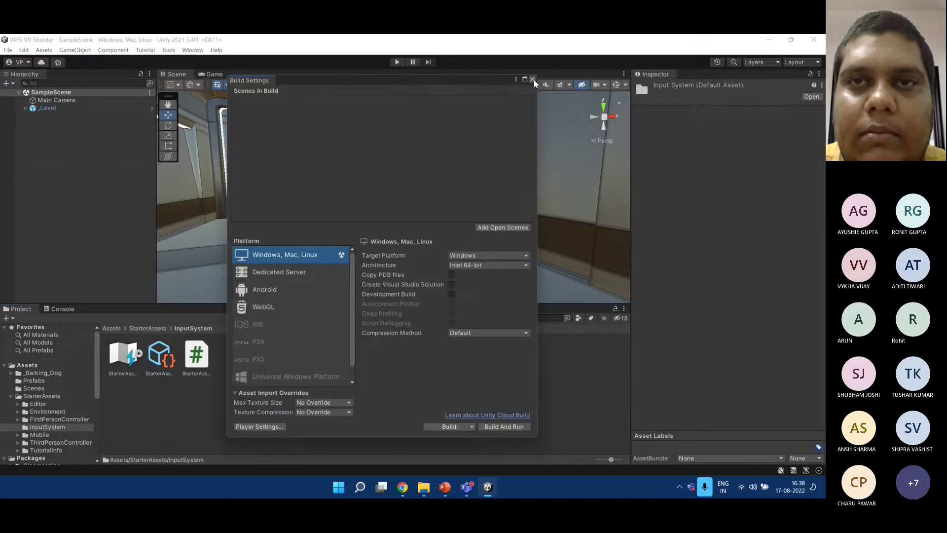
left_click(532, 79)
Review the Active Input Handling options in the Player project settings and keep Input System Package (New) selected.
left_click(24, 51)
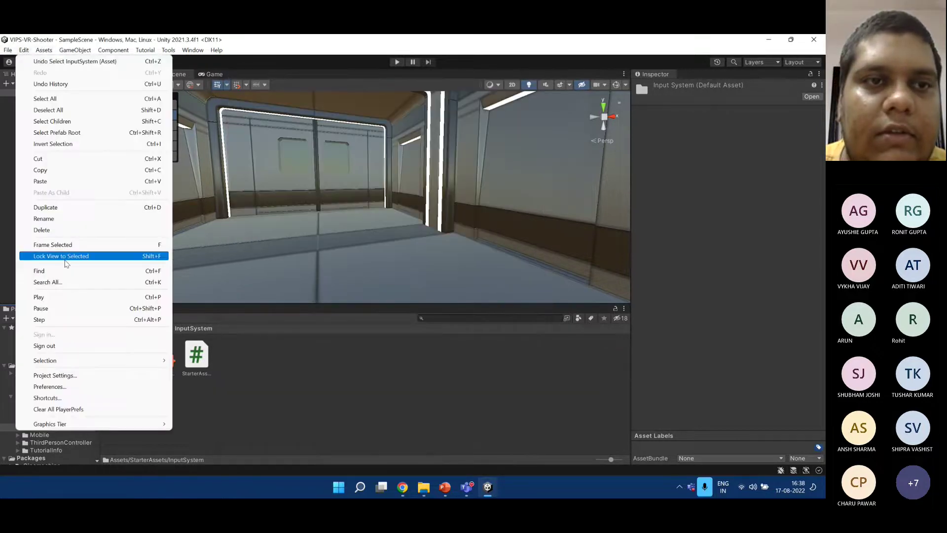
left_click(125, 374)
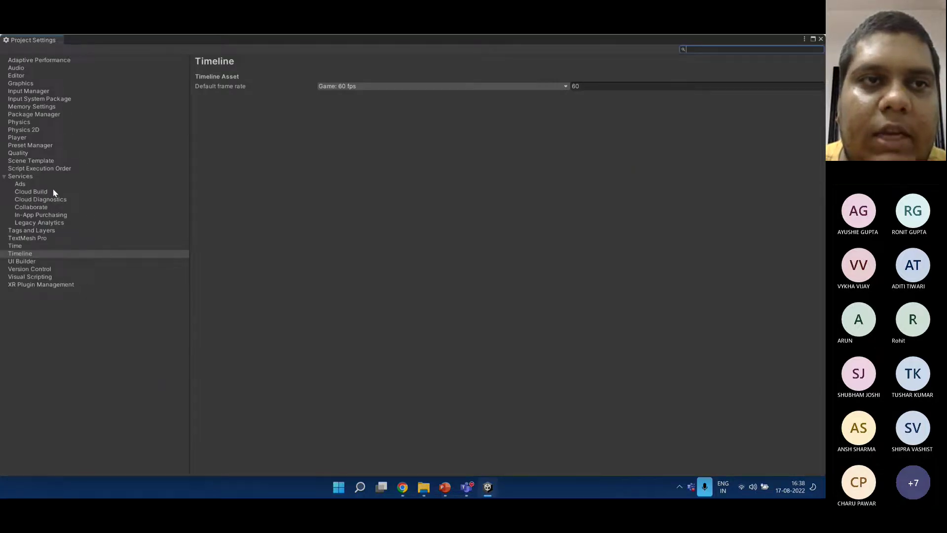
left_click(46, 139)
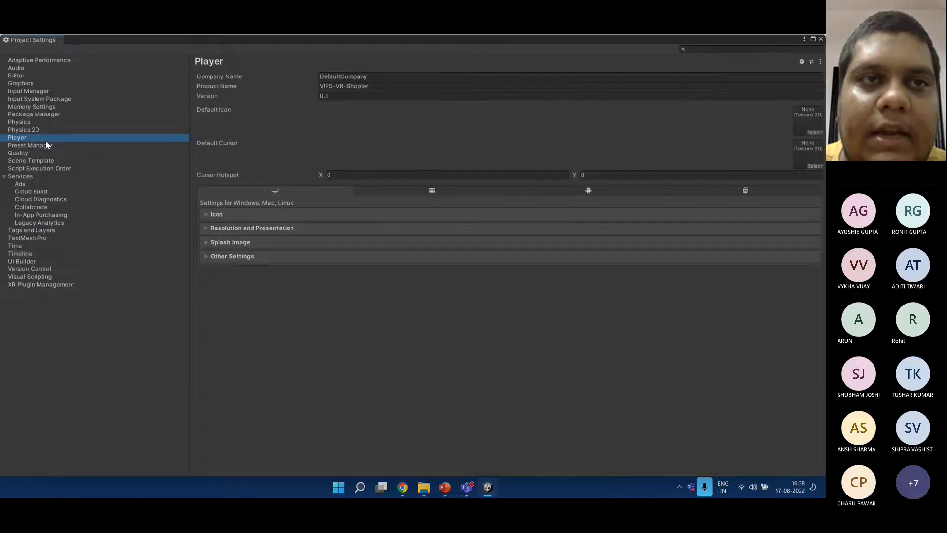
left_click(273, 258)
scroll(317, 320, "down", 5)
scroll(316, 318, "down", 7)
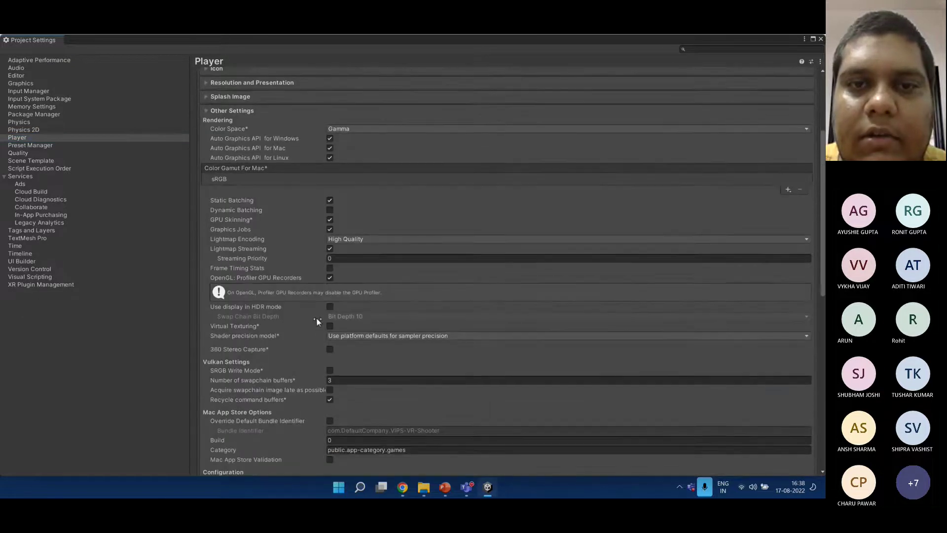
scroll(317, 318, "down", 1)
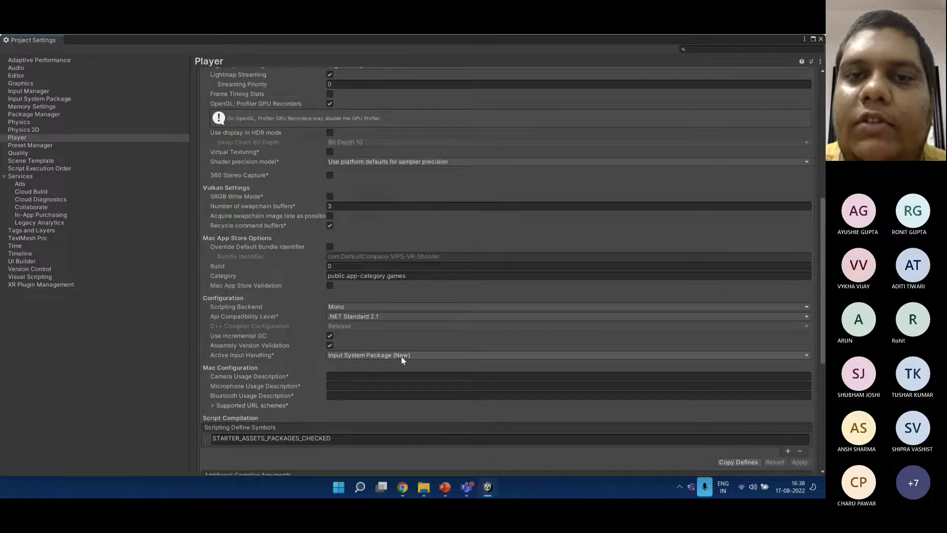
left_click(465, 354)
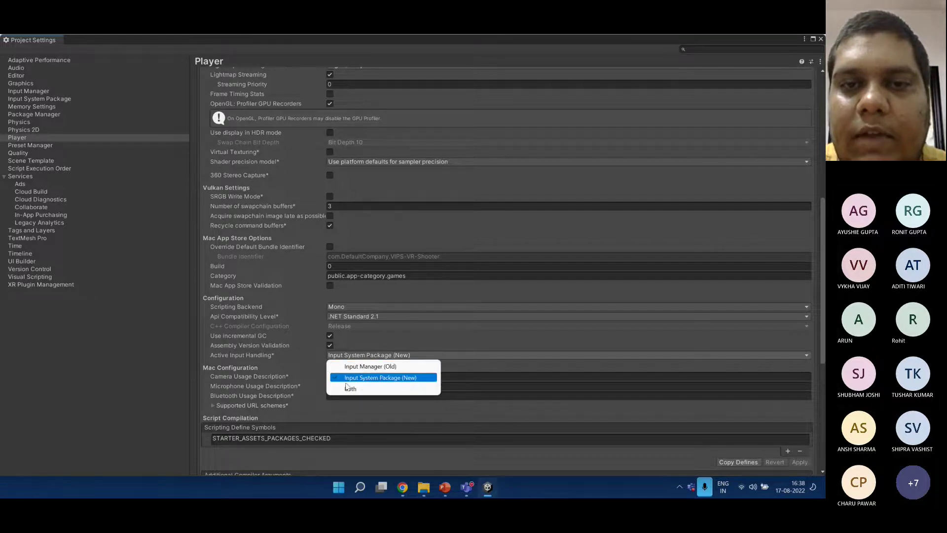
left_click(404, 378)
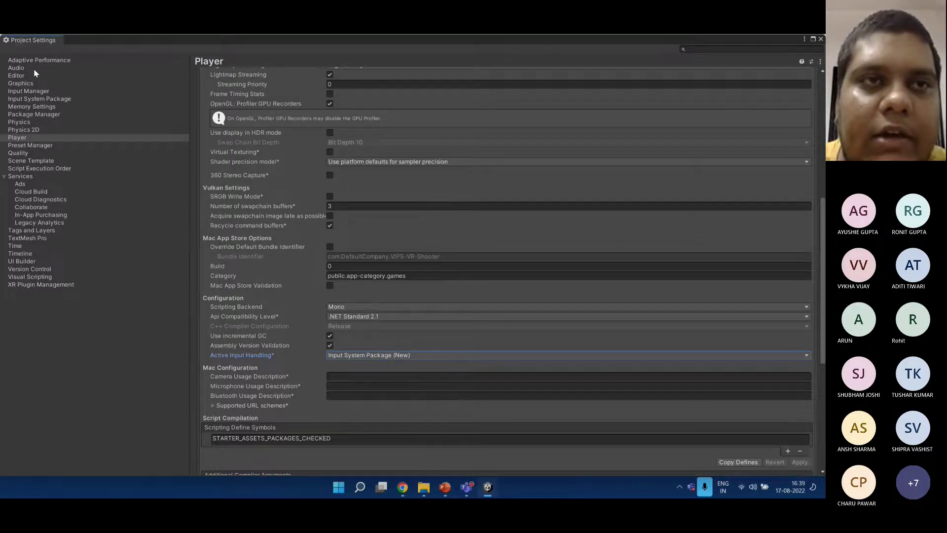
Compare the Input Manager axes with the Input System Package settings and close the Project Settings.
left_click(37, 93)
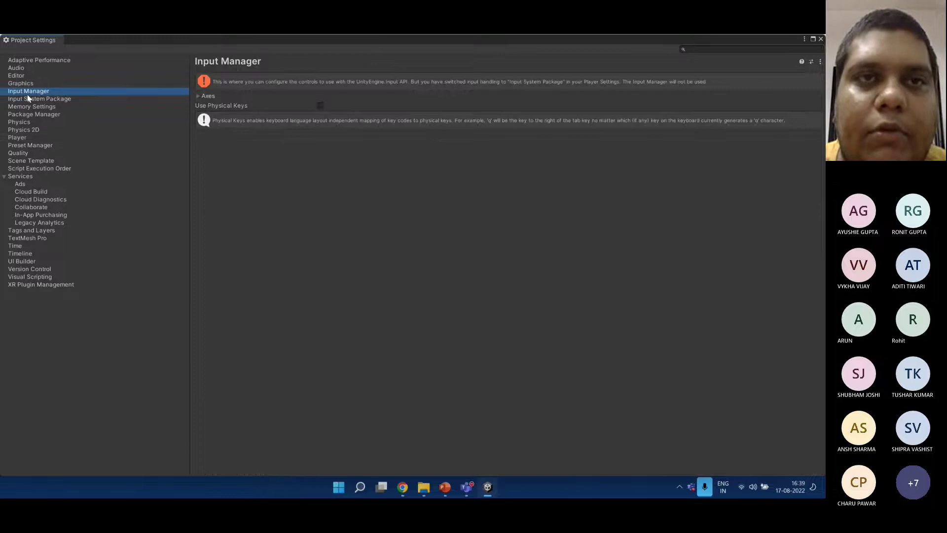
left_click(74, 99)
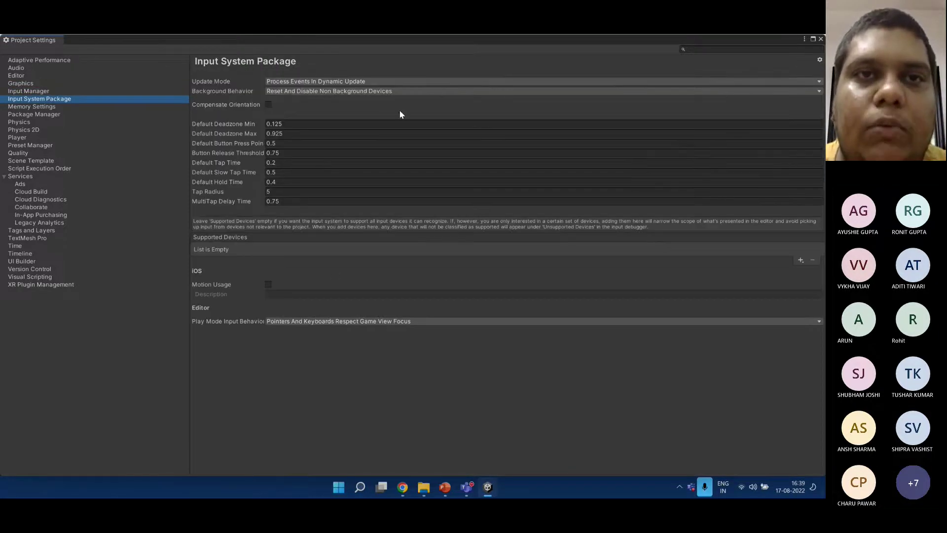
left_click(35, 92)
left_click(207, 97)
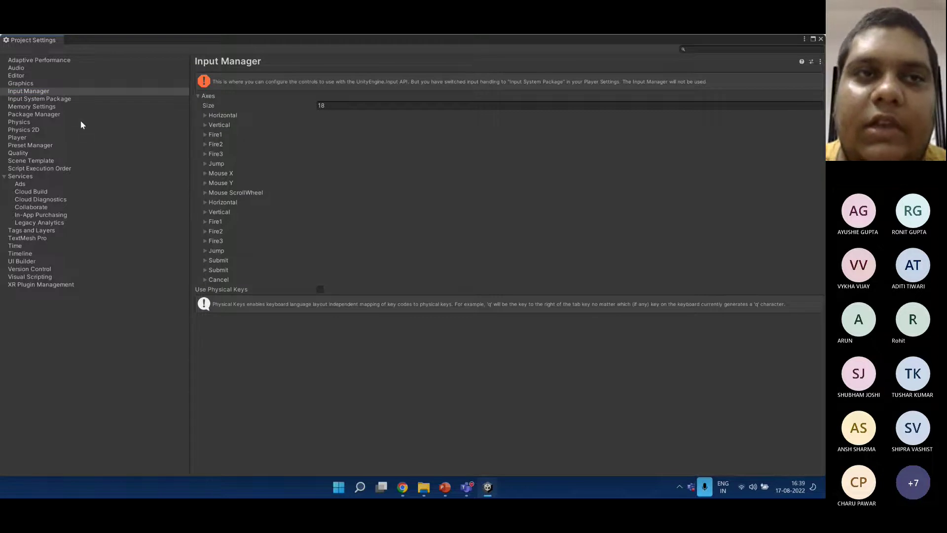
left_click(75, 99)
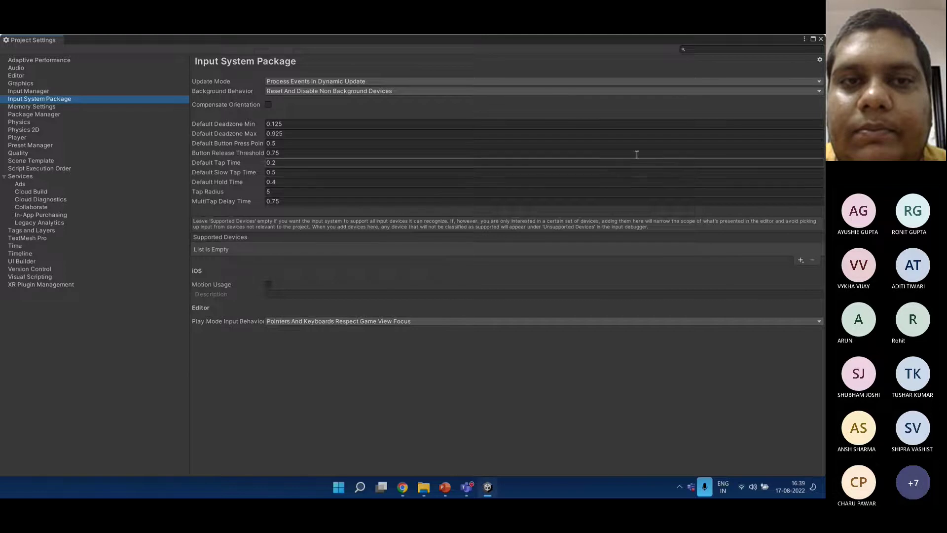
left_click(820, 39)
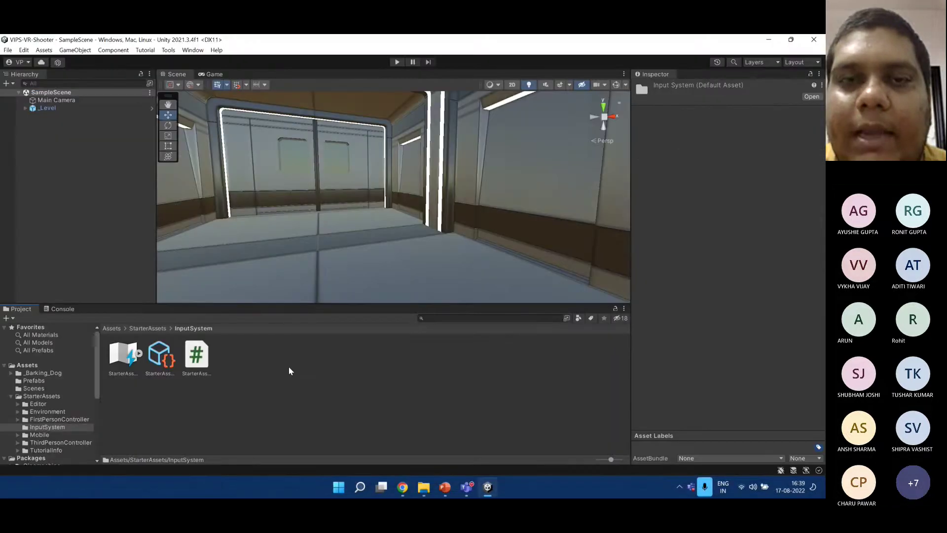
Inspect the StarterAssets input actions asset and open the Prefabs folder of FirstPersonController.
left_click(125, 358)
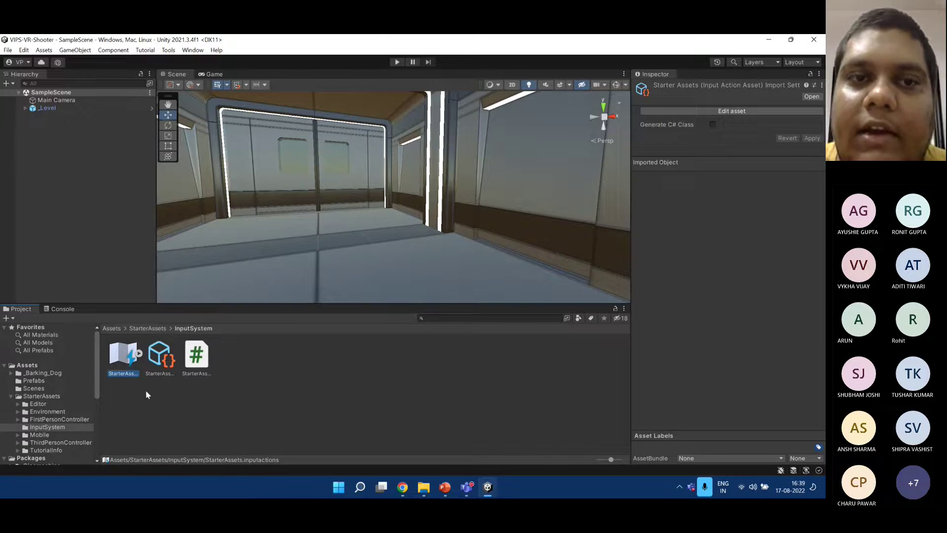
left_click(163, 393)
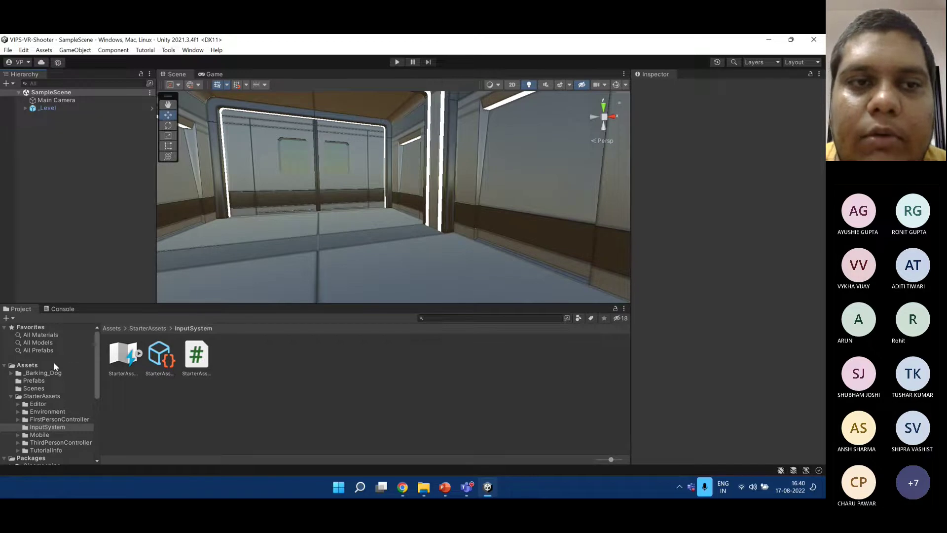
left_click(45, 397)
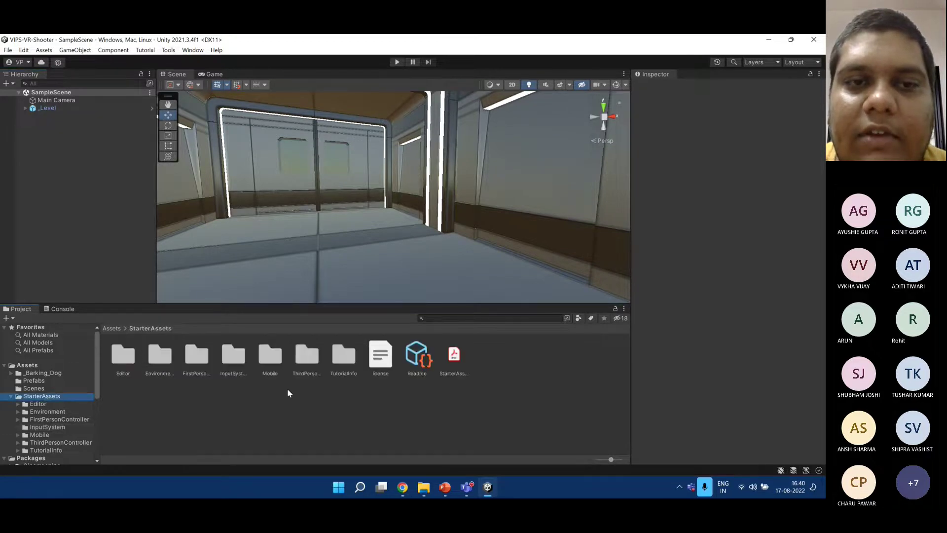
double_click(196, 355)
double_click(130, 361)
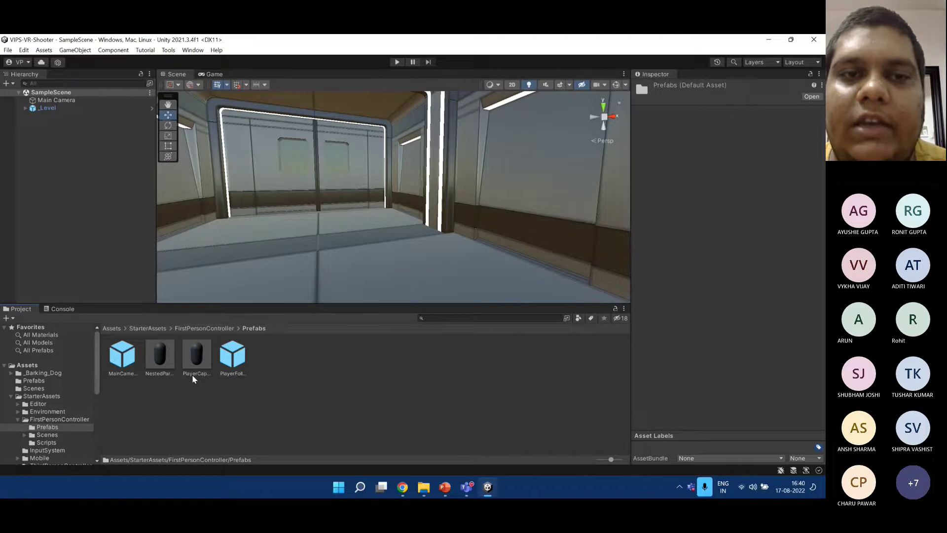
Point out the MainCamera, PlayerCapsule and player follow camera prefabs by selecting them together, and clear the selection.
left_click(128, 364)
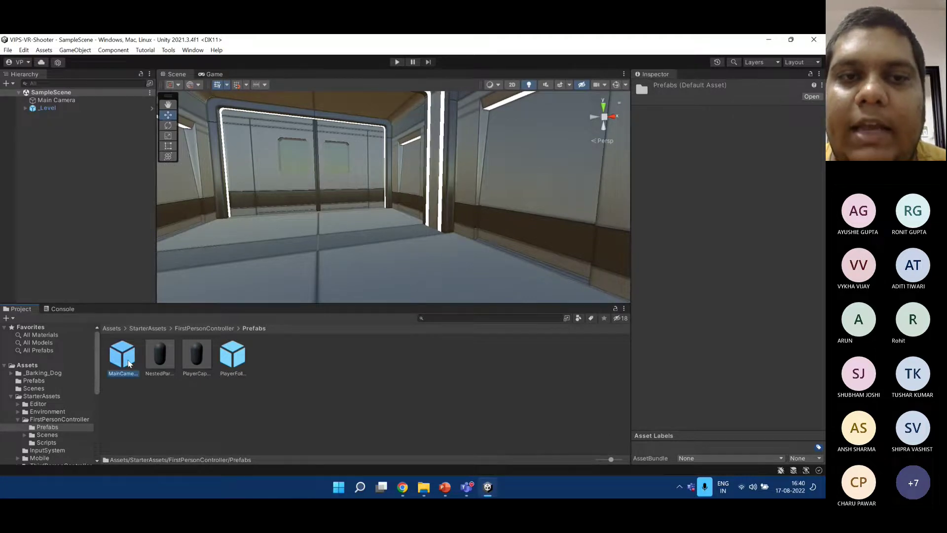
left_click(196, 355, "ctrl")
left_click(232, 356, "ctrl")
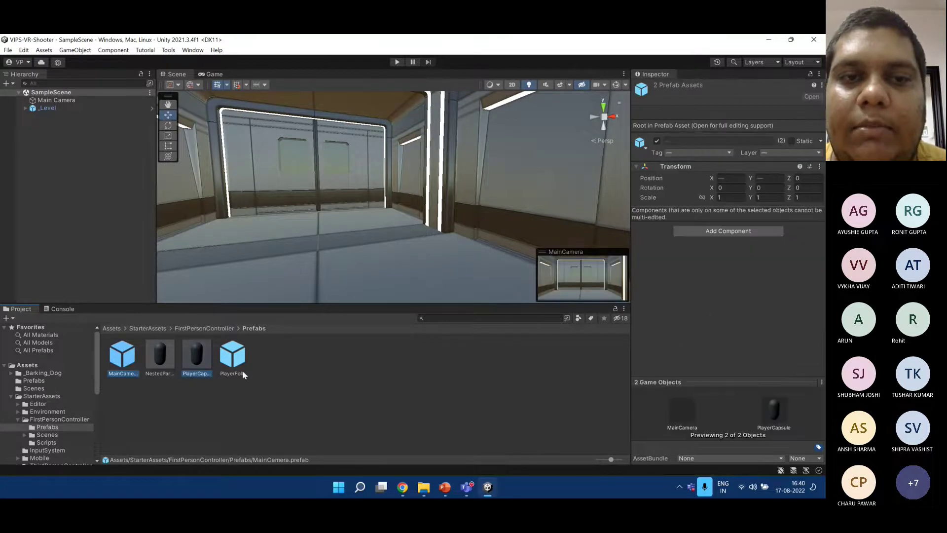
left_click(281, 415)
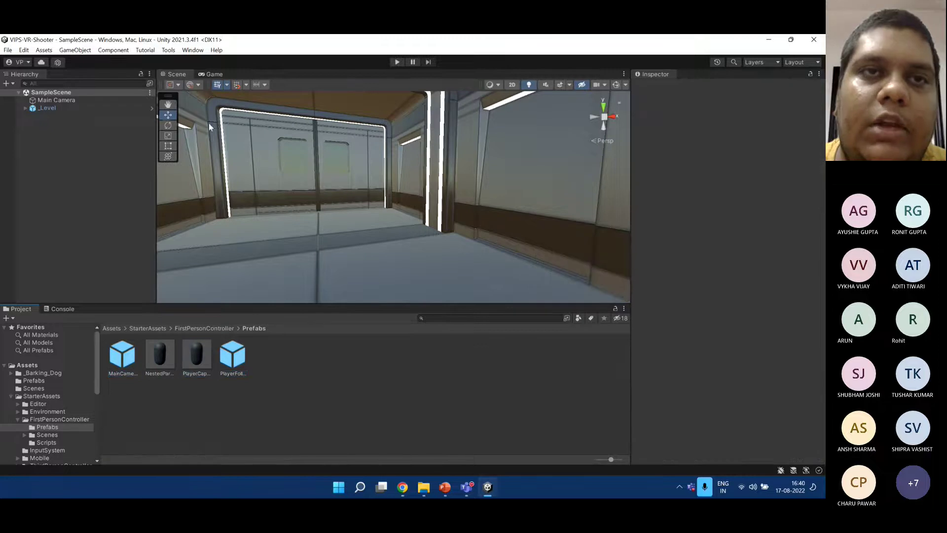
Add the Starter Assets first person controller to SampleScene alongside the existing Main Camera with Reset First Person Controller.
left_click(171, 52)
mouse_move(197, 61)
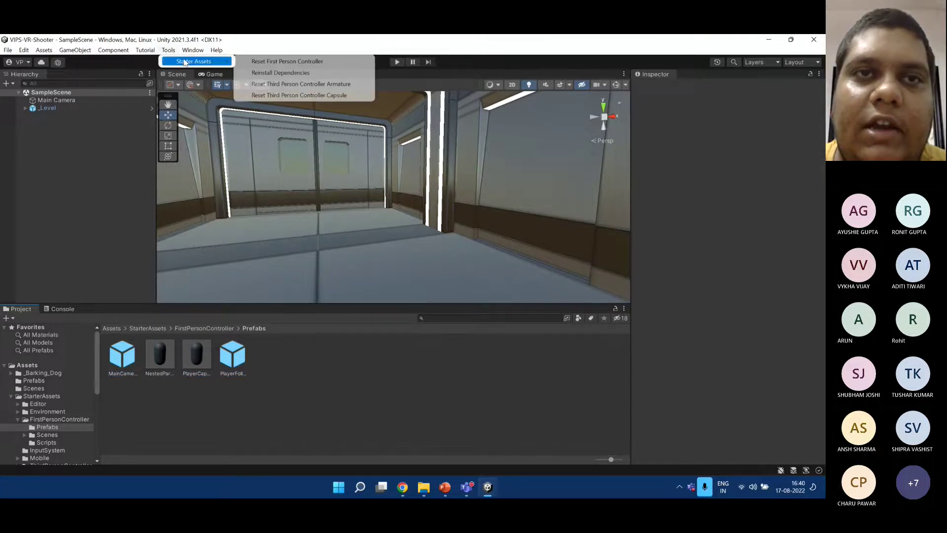
left_click(289, 61)
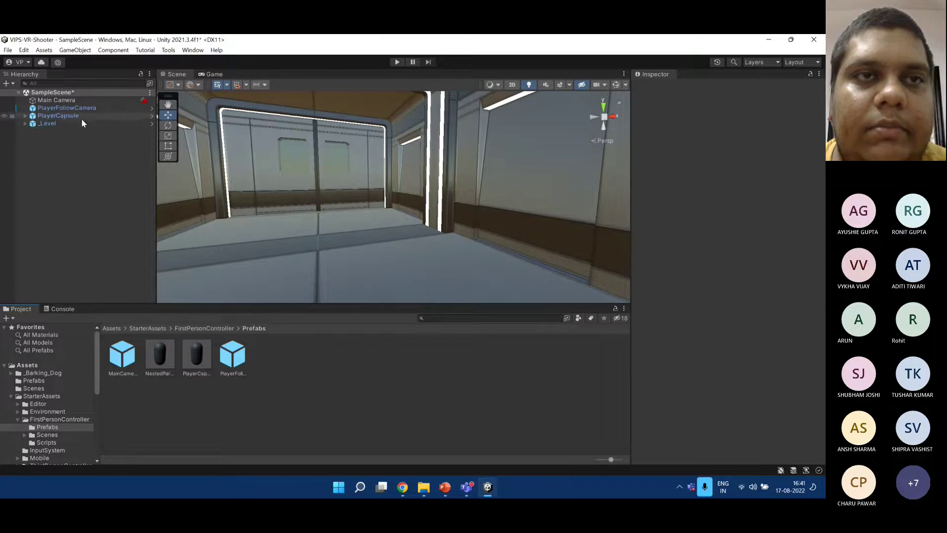
Delete Main Camera, PlayerFollowCamera and PlayerCapsule from SampleScene and save the scene.
left_click(75, 100)
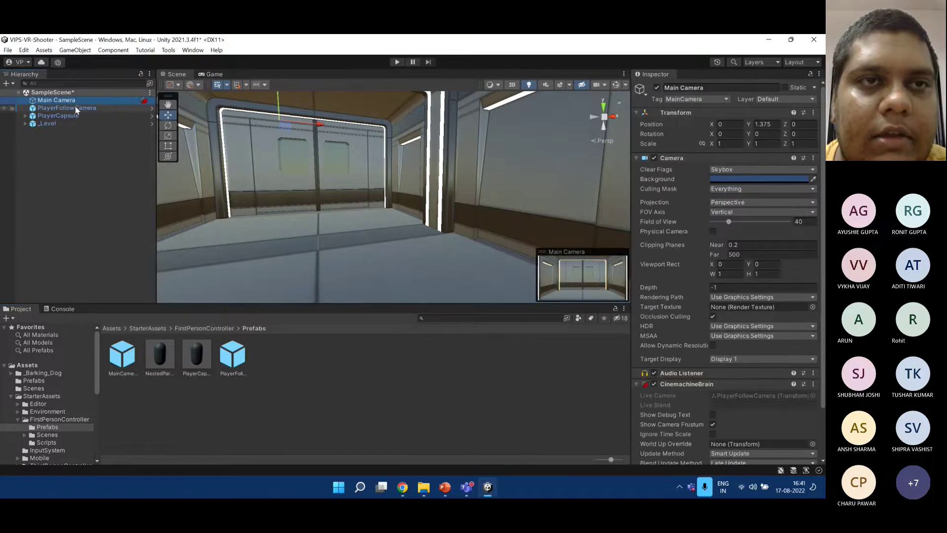
left_click(75, 115, "shift")
key("Delete")
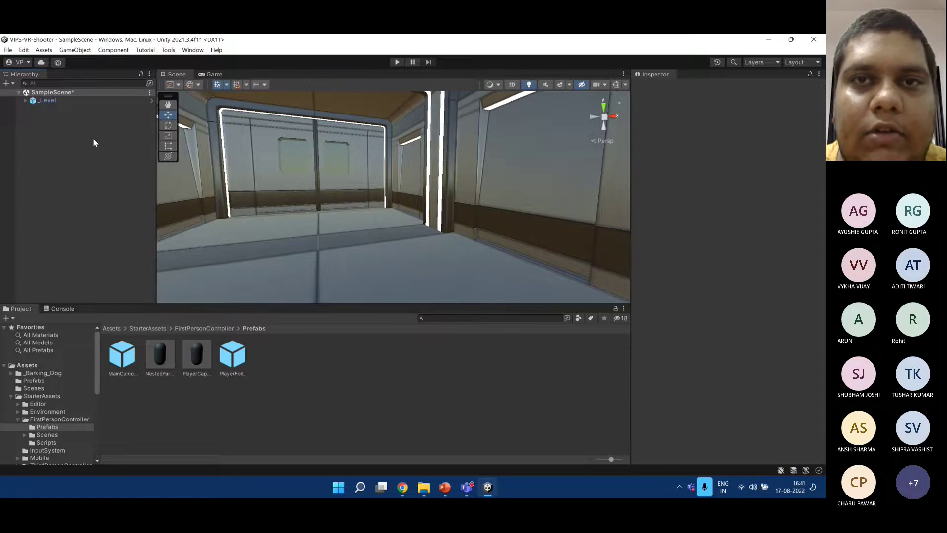
right_click_drag(375, 167, 353, 184)
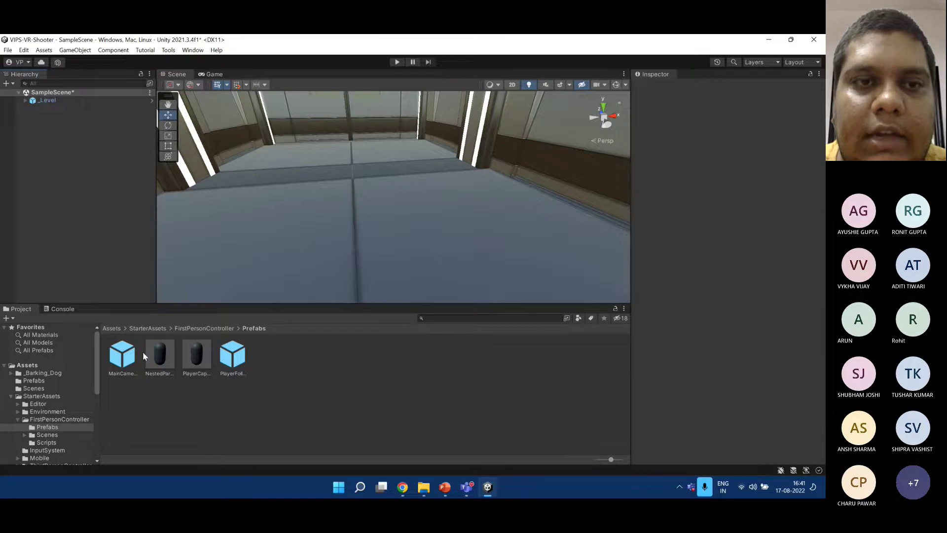
key("ctrl+s")
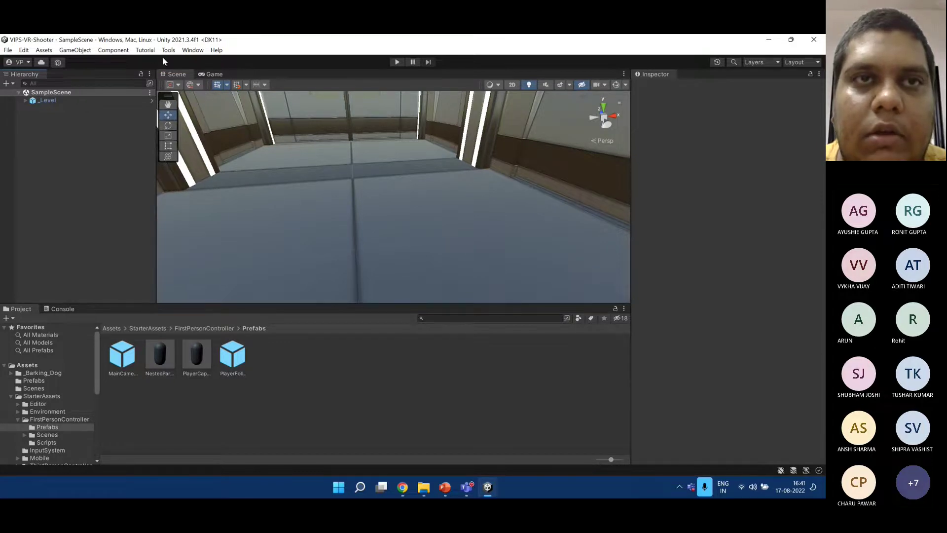
Run Reset First Person Controller again to create the player capsule, follow camera and main camera from the Starter Assets prefabs.
left_click(168, 50)
mouse_move(197, 67)
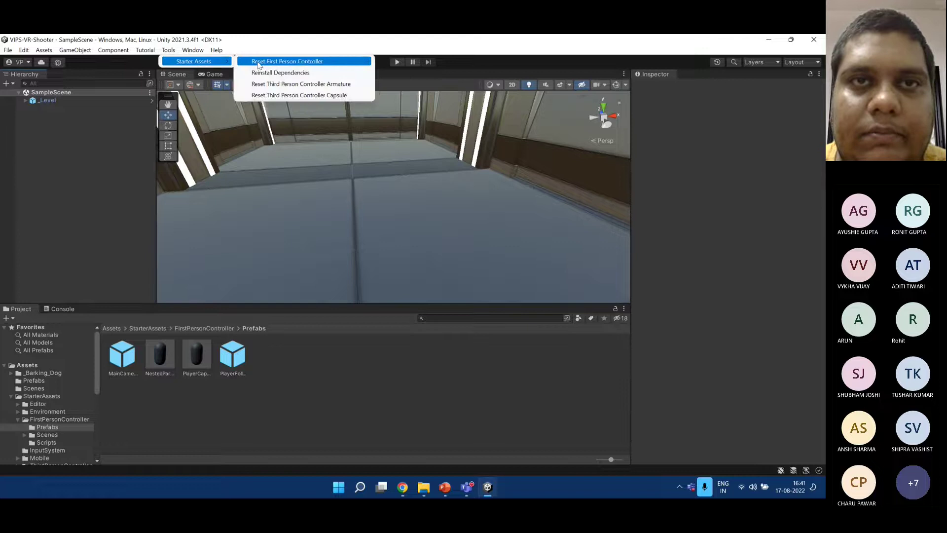
left_click(288, 61)
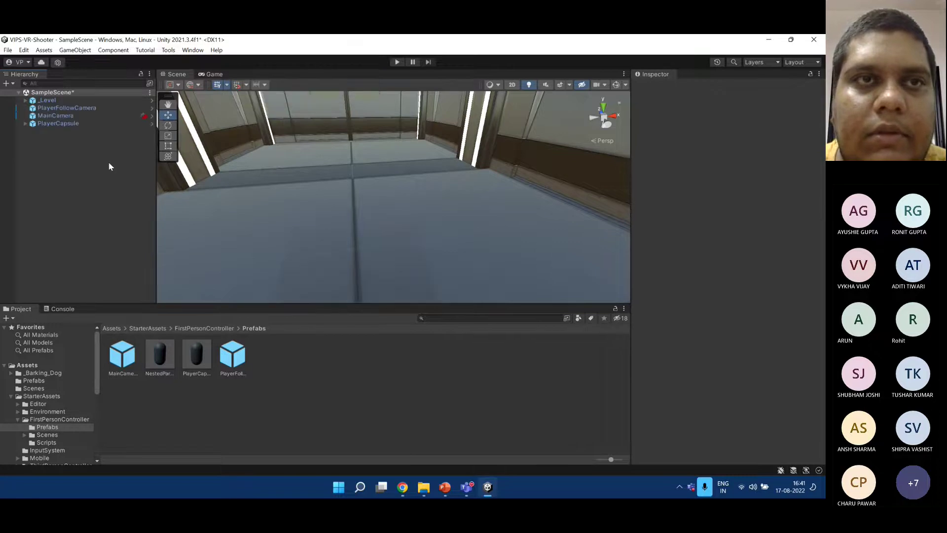
Inspect the Camera and CinemachineBrain components of the new MainCamera, and clear the selection.
left_click(82, 115)
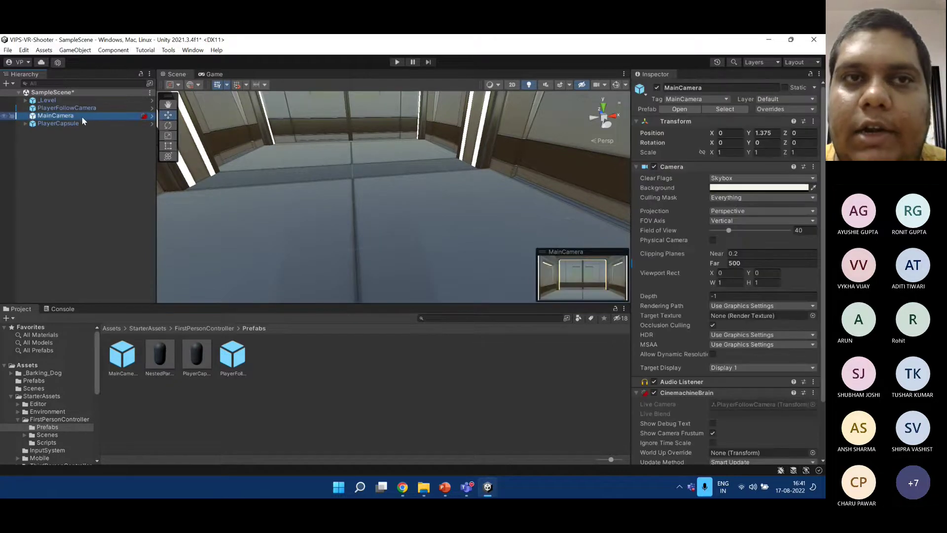
left_click(119, 153)
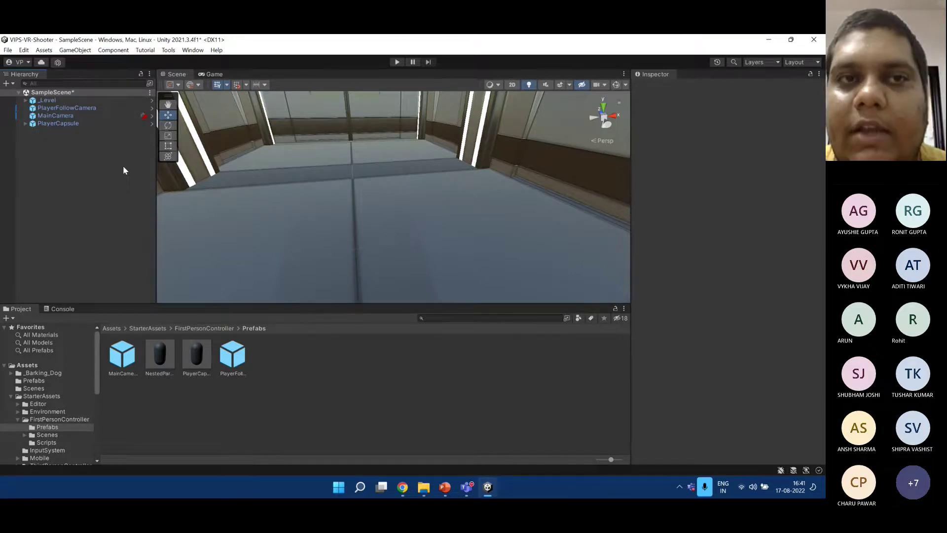
left_click(108, 115)
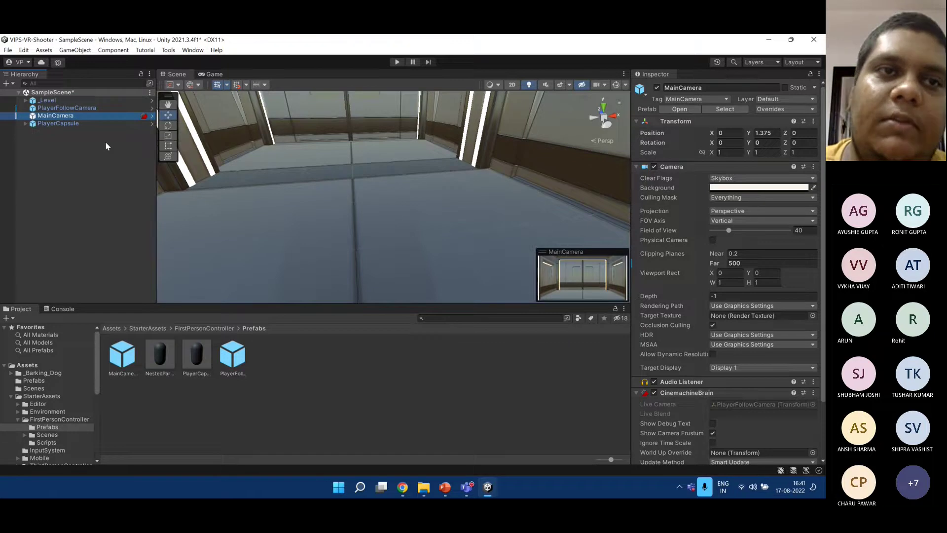
left_click(93, 142)
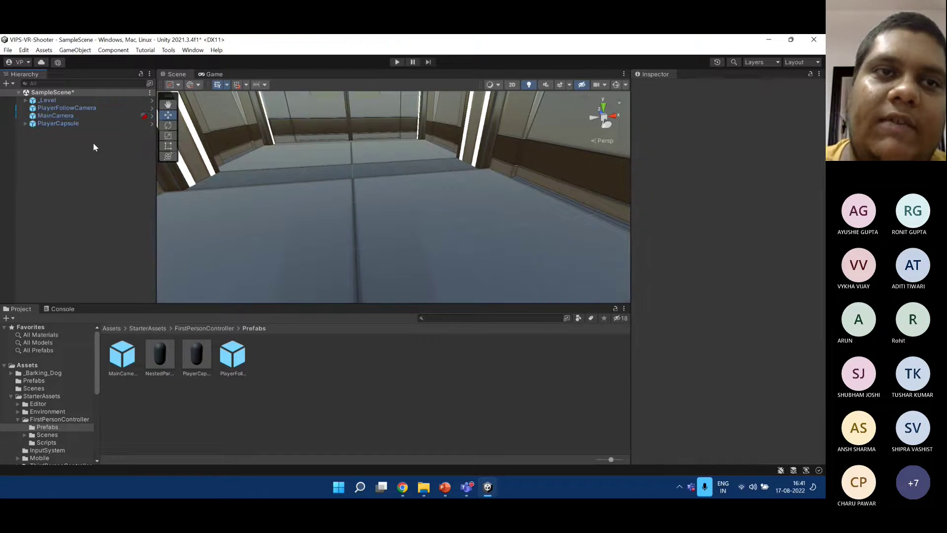
Trace the Follow target of PlayerFollowCamera to the PlayerCameraRoot object inside PlayerCapsule and inspect it.
left_click(88, 108)
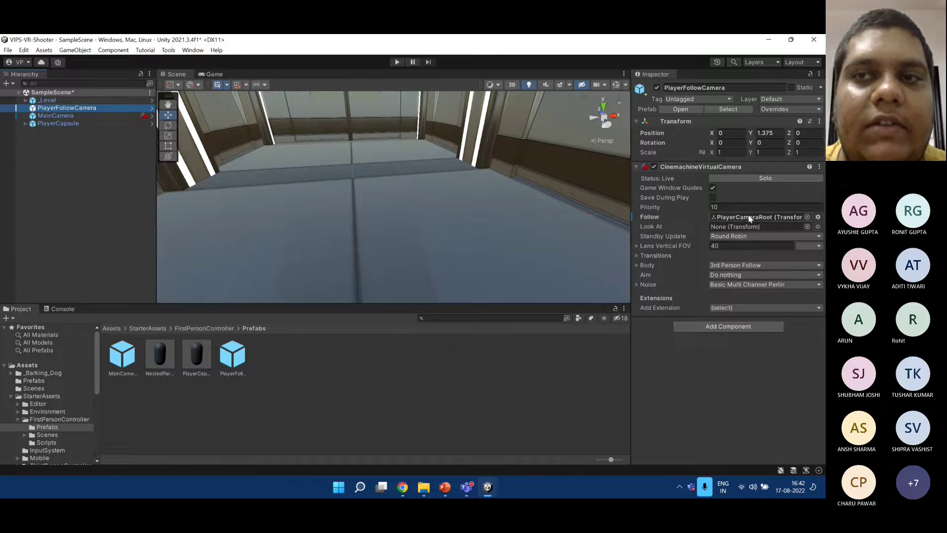
left_click(764, 220)
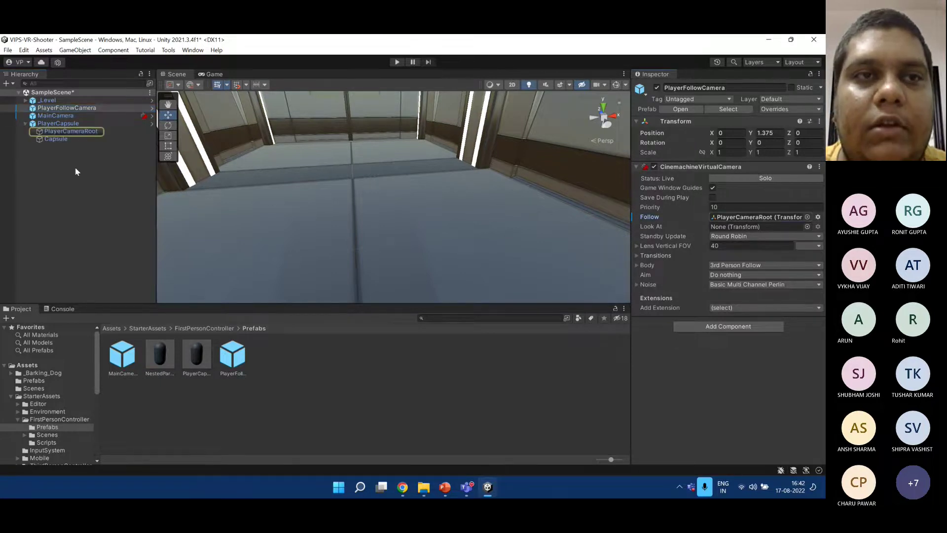
left_click(58, 124)
left_click(73, 131)
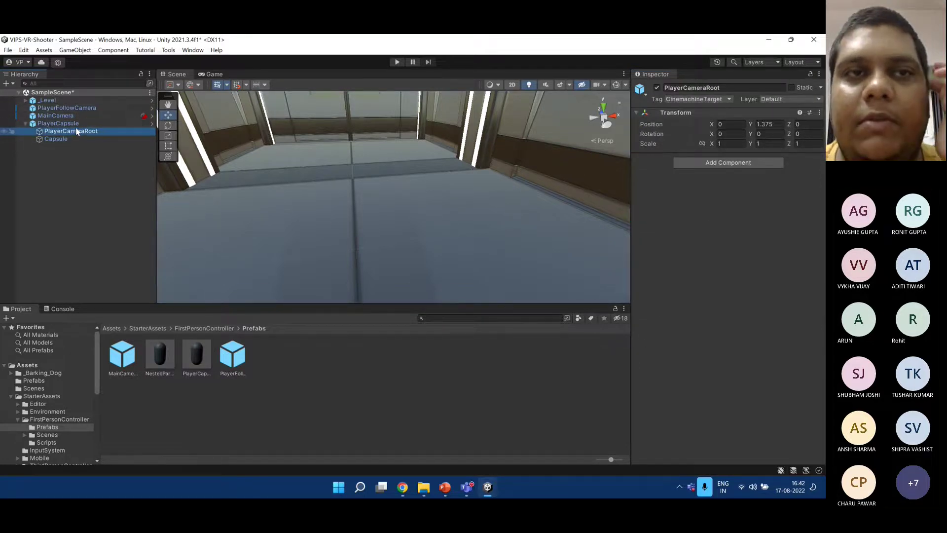
left_click(73, 117)
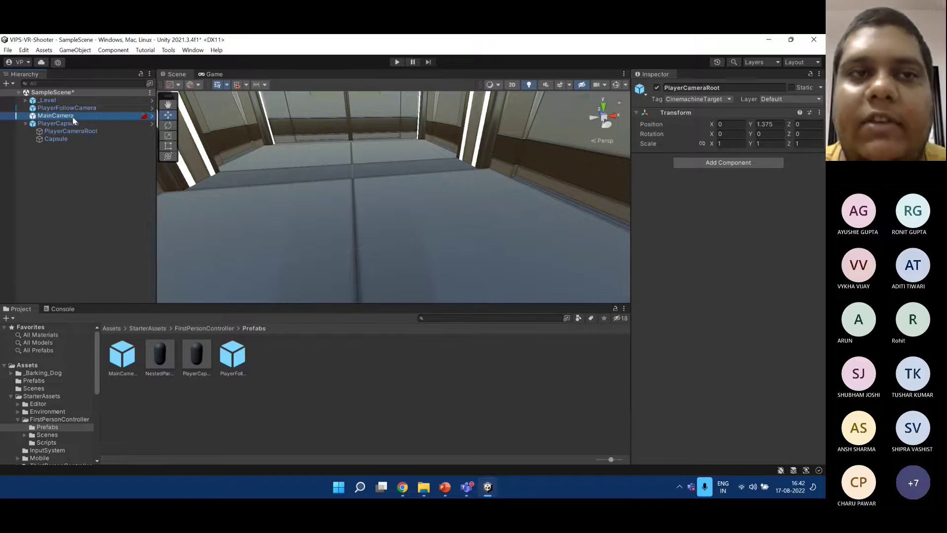
Frame PlayerCapsule in the Scene view, collapse its child objects and save SampleScene.
double_click(70, 124)
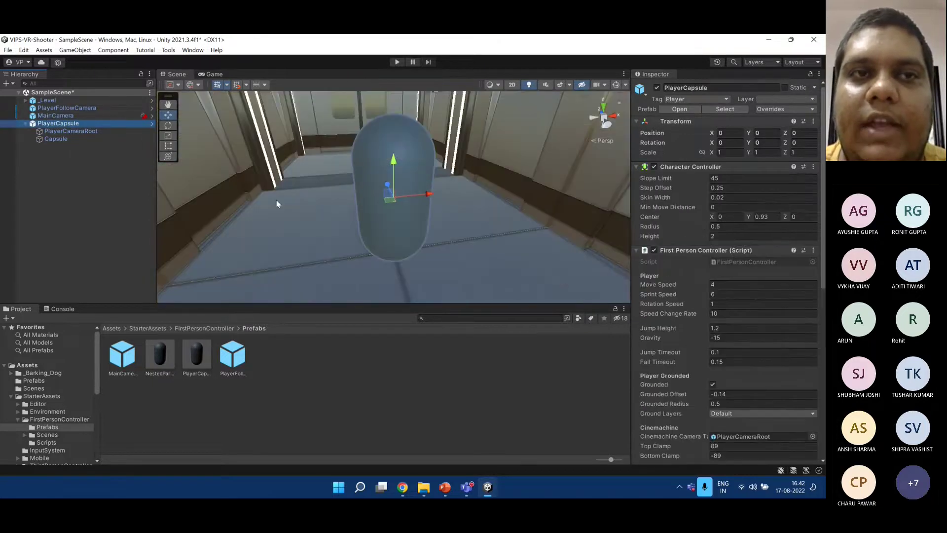
left_click(25, 123)
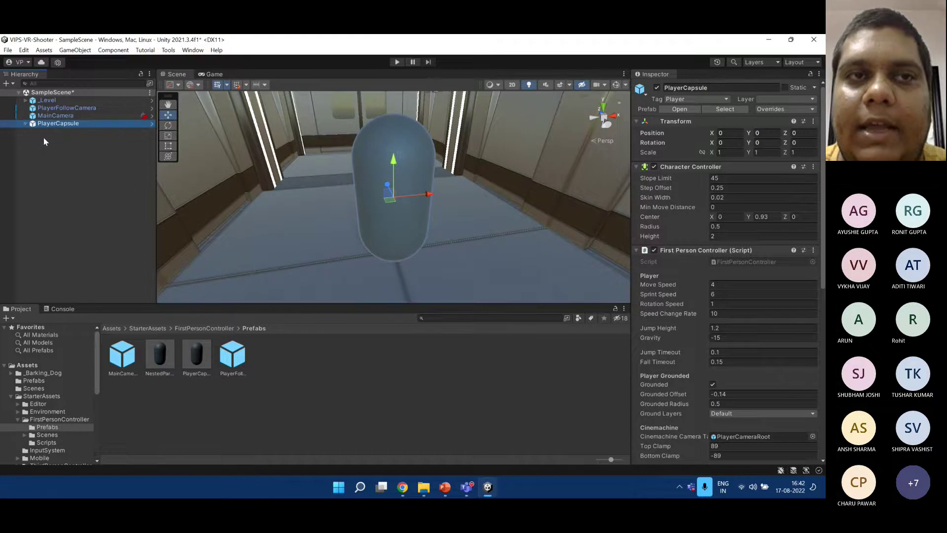
left_click(102, 158)
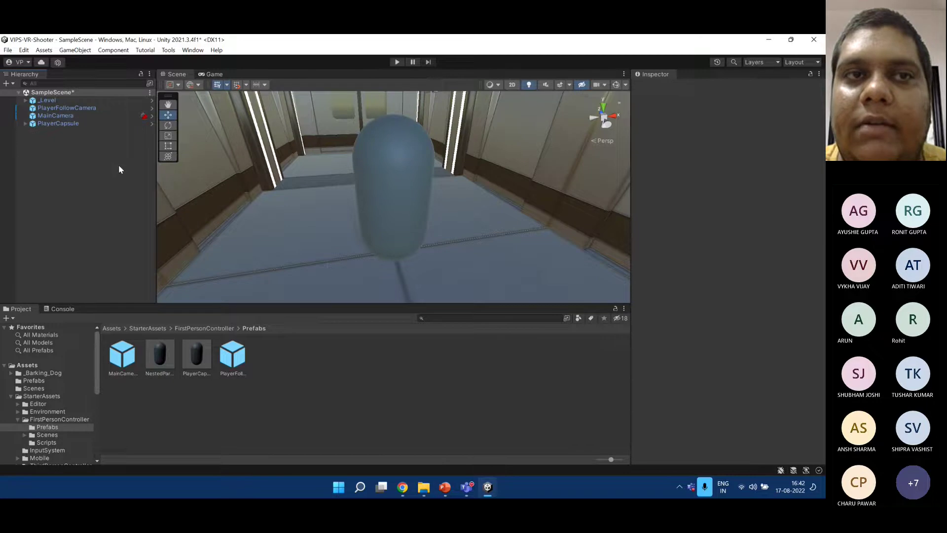
key("ctrl+s")
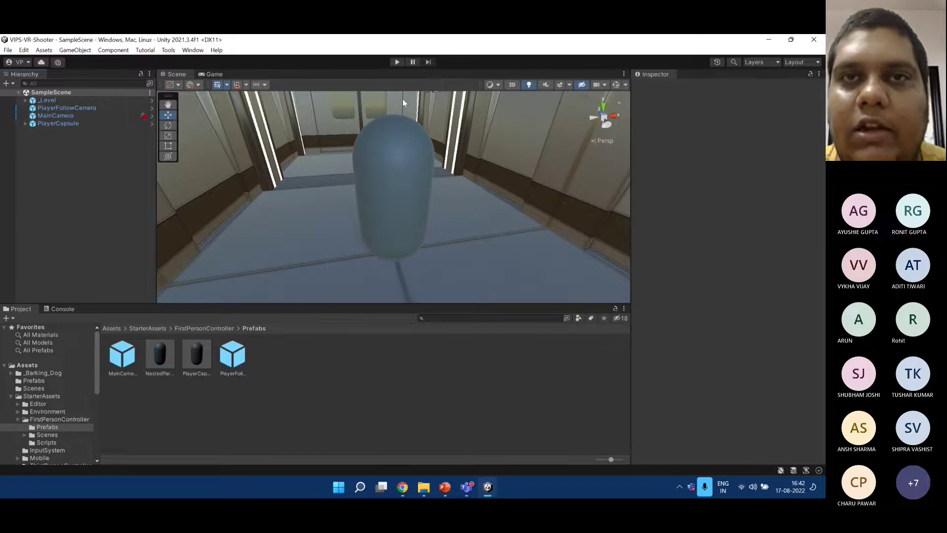
Play-test SampleScene by walking the first person player through the level's rooms, and exit Play mode.
left_click(397, 61)
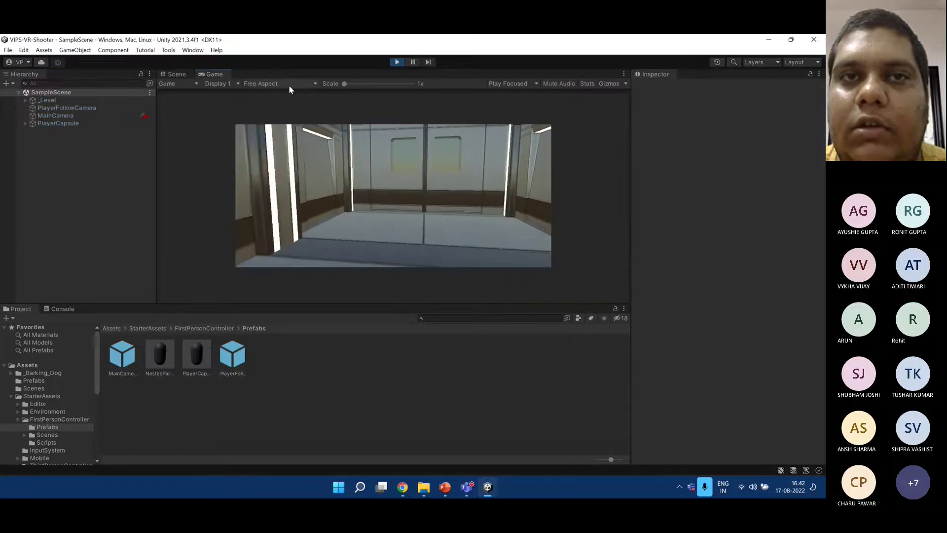
left_click(289, 85)
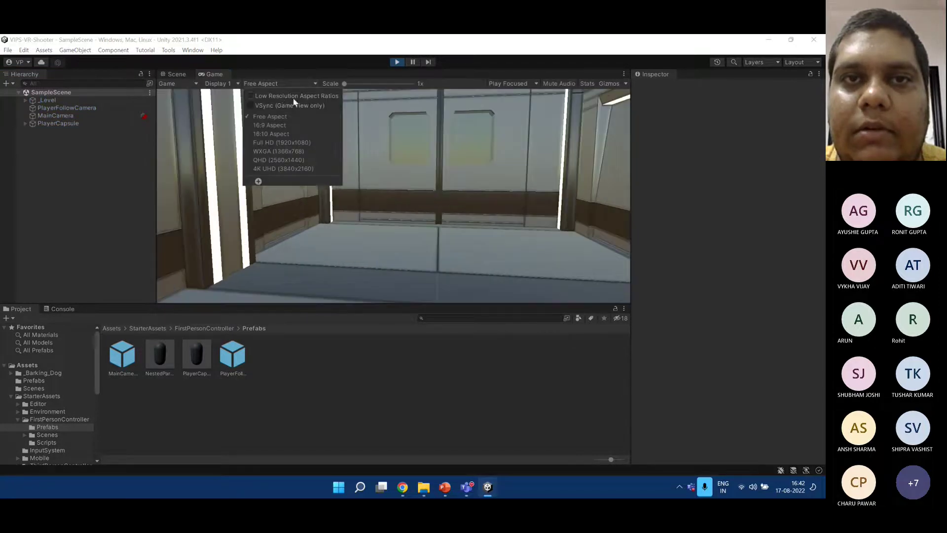
left_click(295, 102)
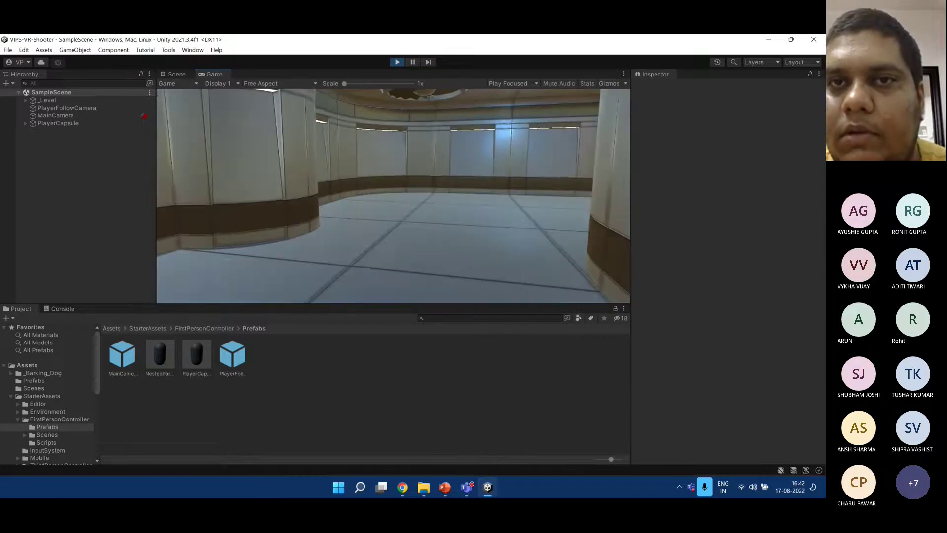
key("w")
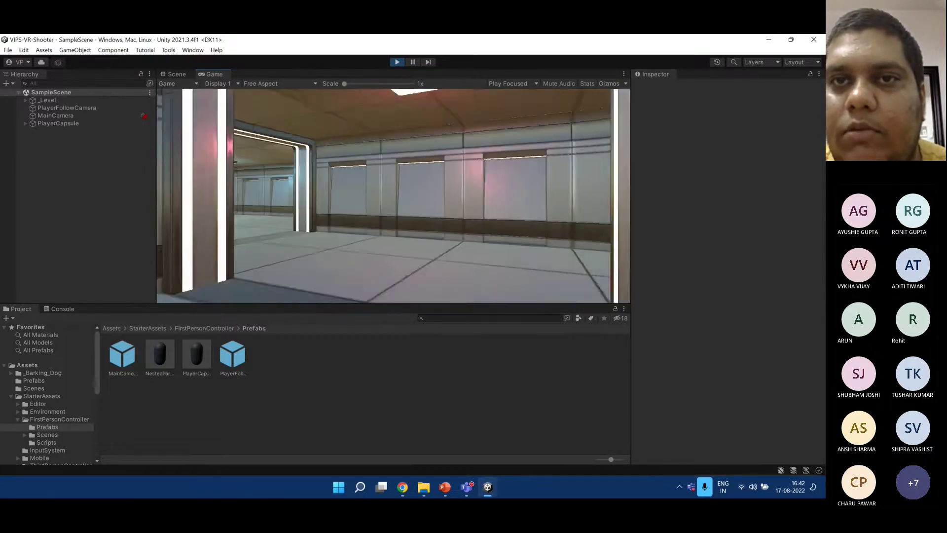
key("w")
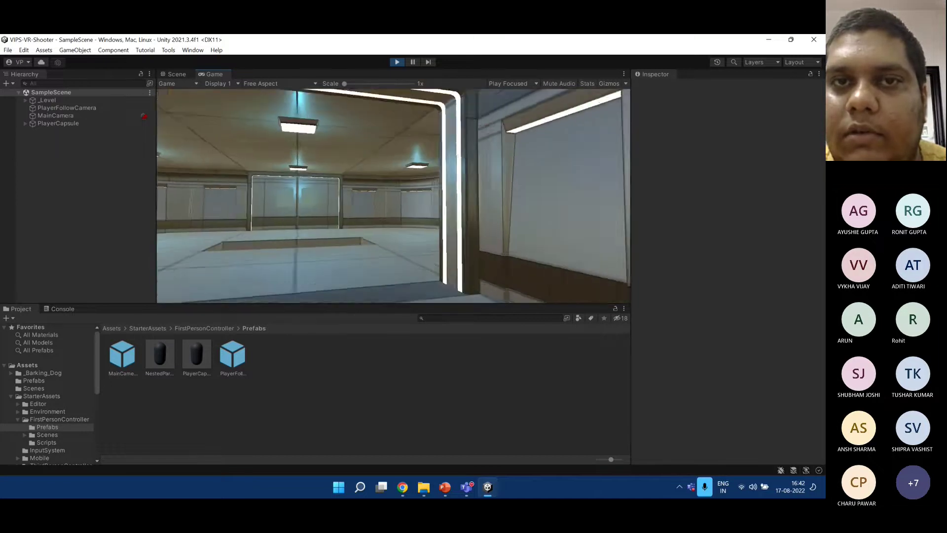
key("w")
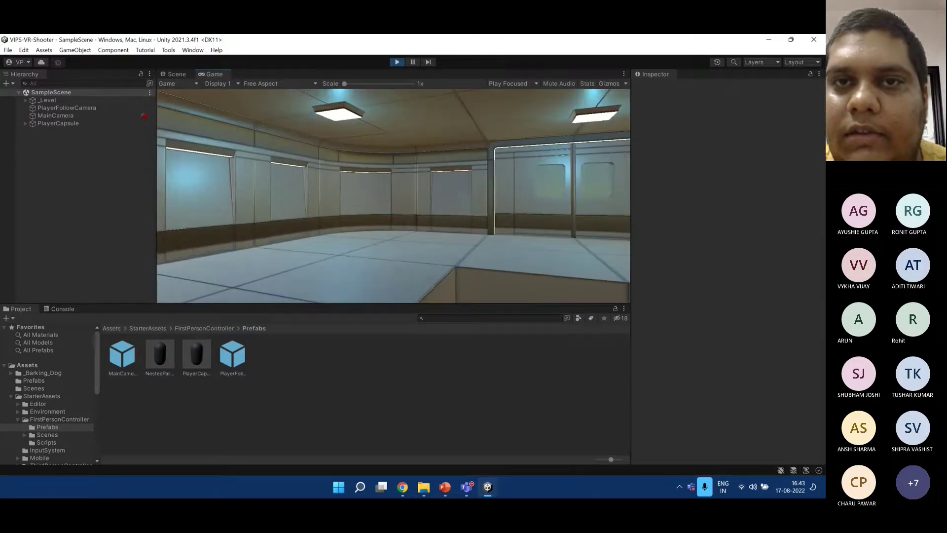
key("w")
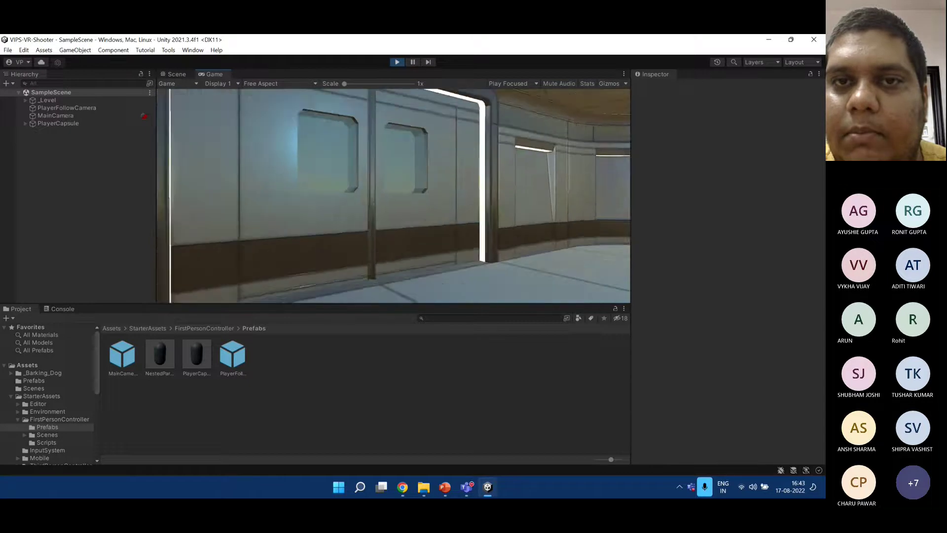
key("w")
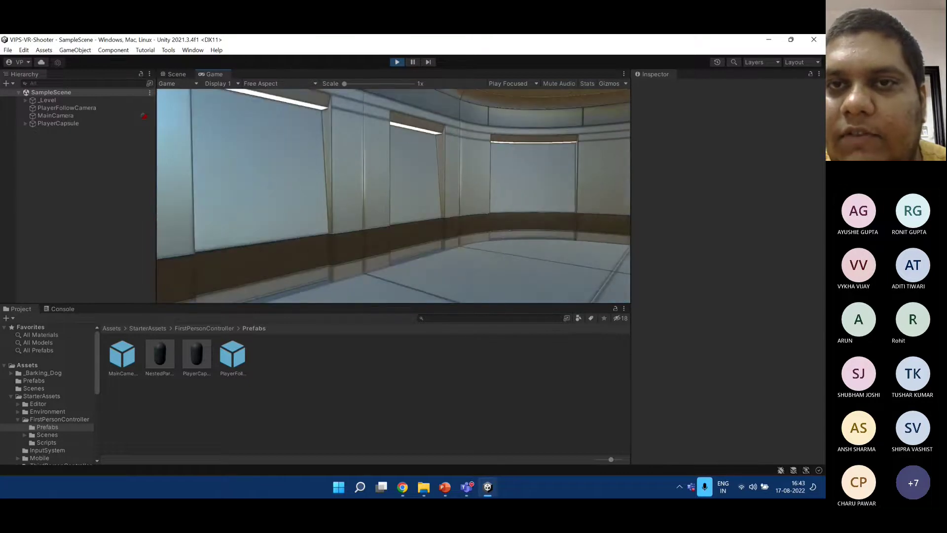
key("w")
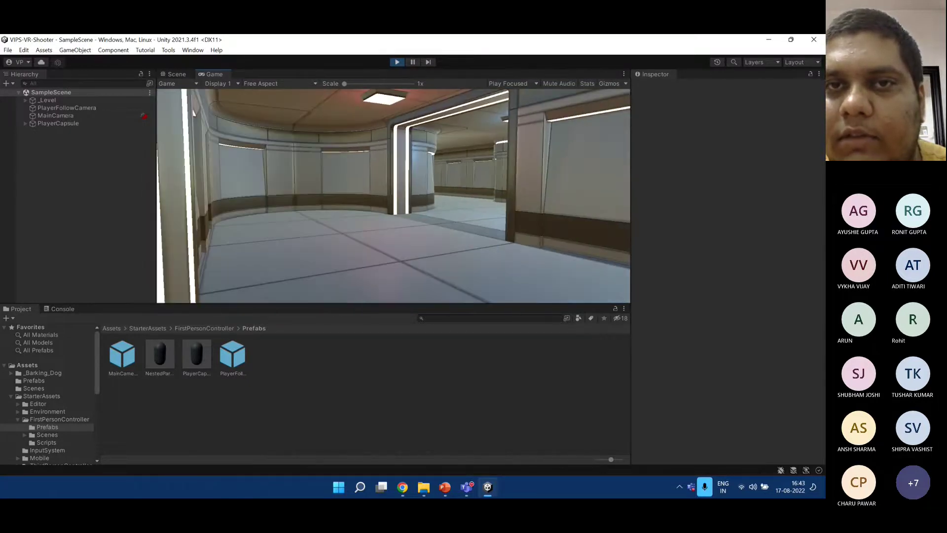
key("w")
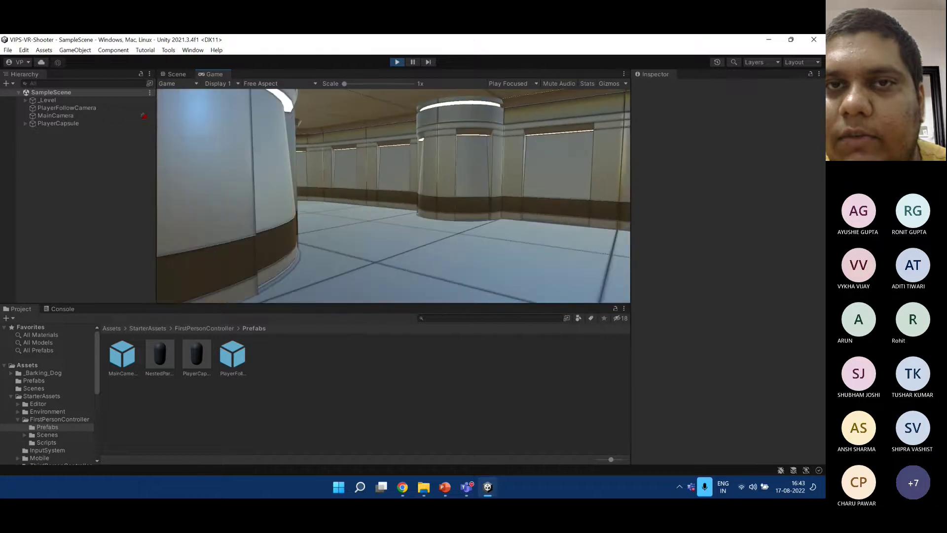
key("w")
key("Escape")
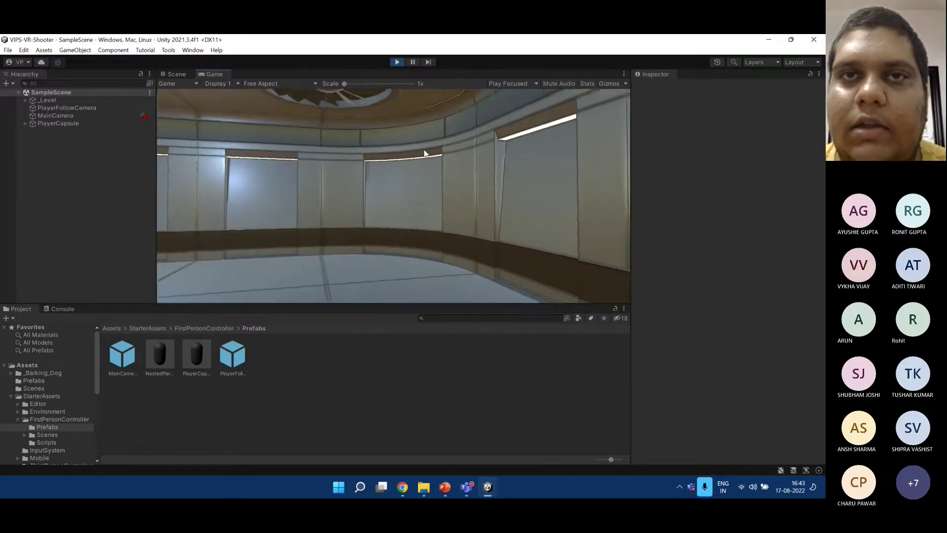
left_click(398, 62)
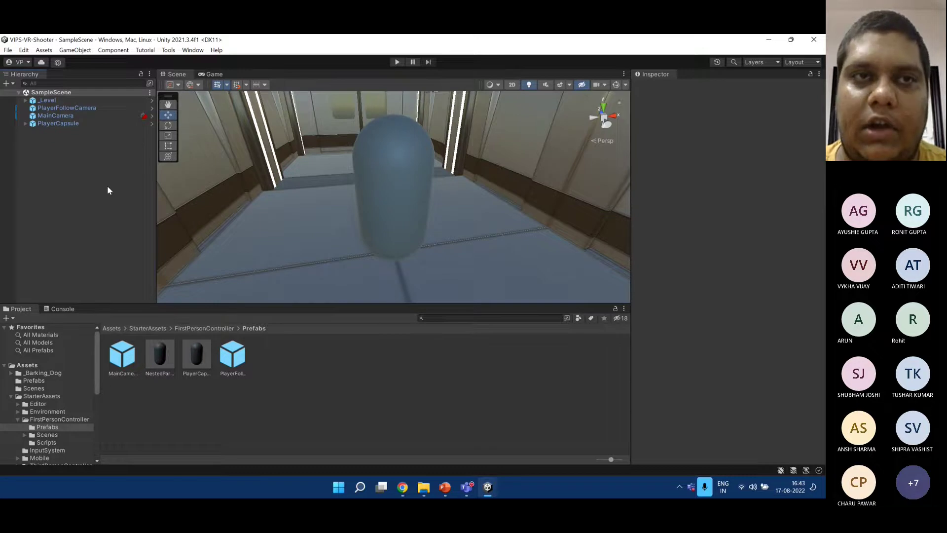
Review the Character Controller, First Person Controller and other component settings of PlayerCapsule.
left_click(73, 125)
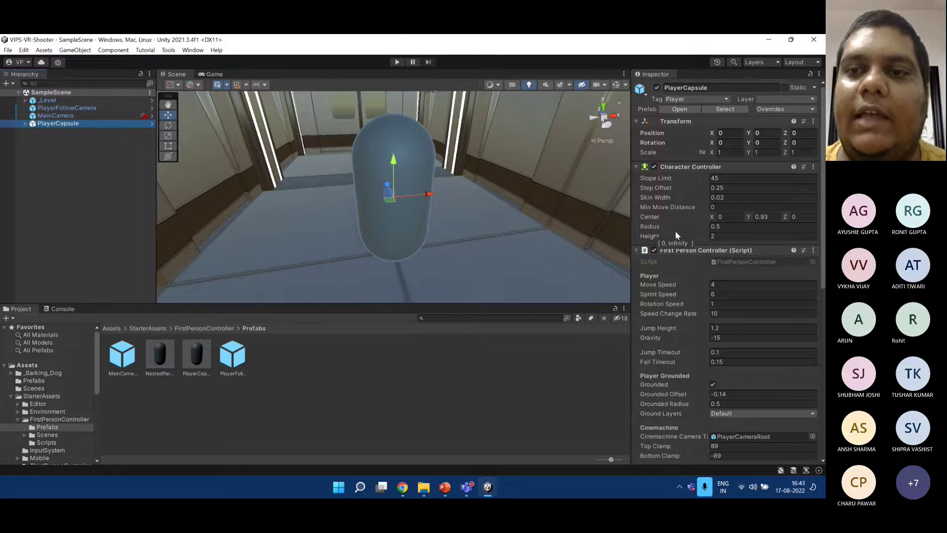
scroll(675, 236, "down", 6)
scroll(677, 233, "up", 6)
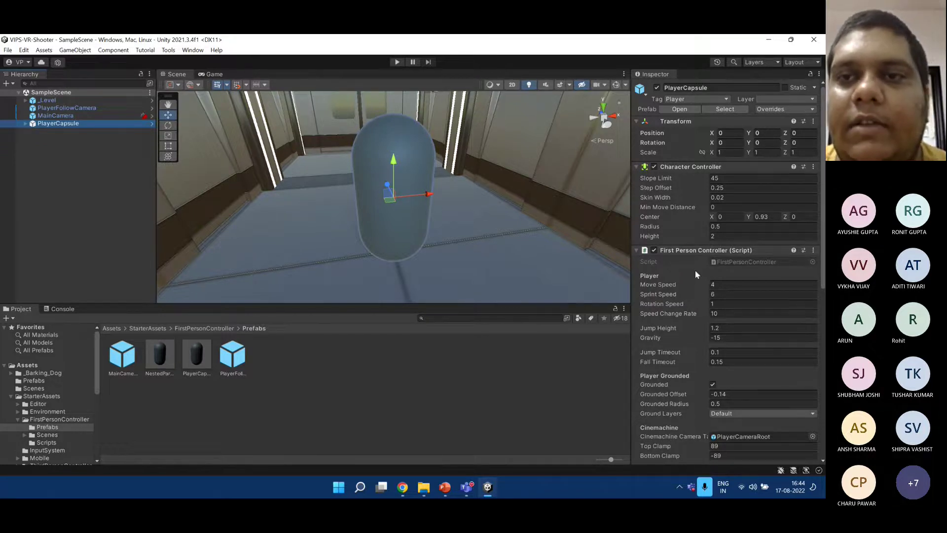
scroll(694, 269, "down", 3)
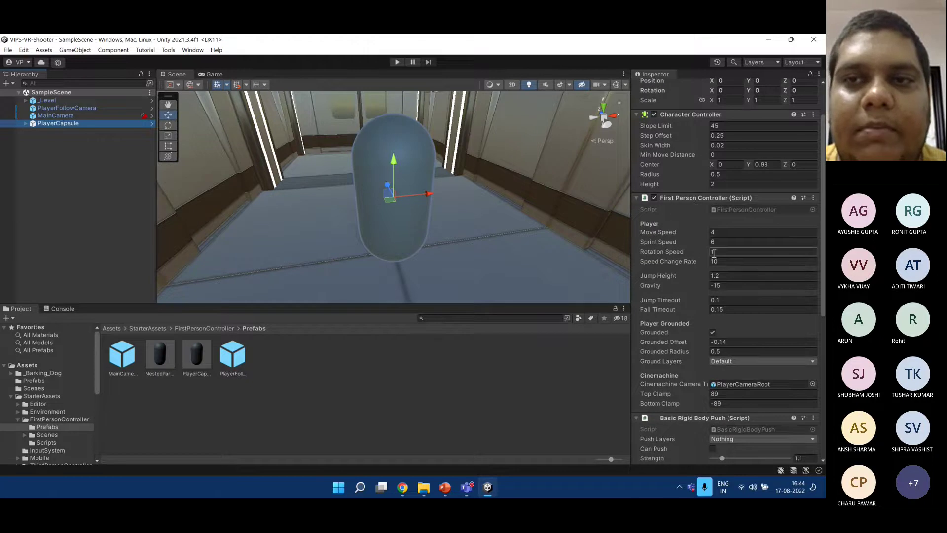
Review PlayerCapsule's component settings from First Person Controller through Basic Rigid Body Push and Starter Assets Inputs to Player Input.
scroll(703, 244, "down", 1)
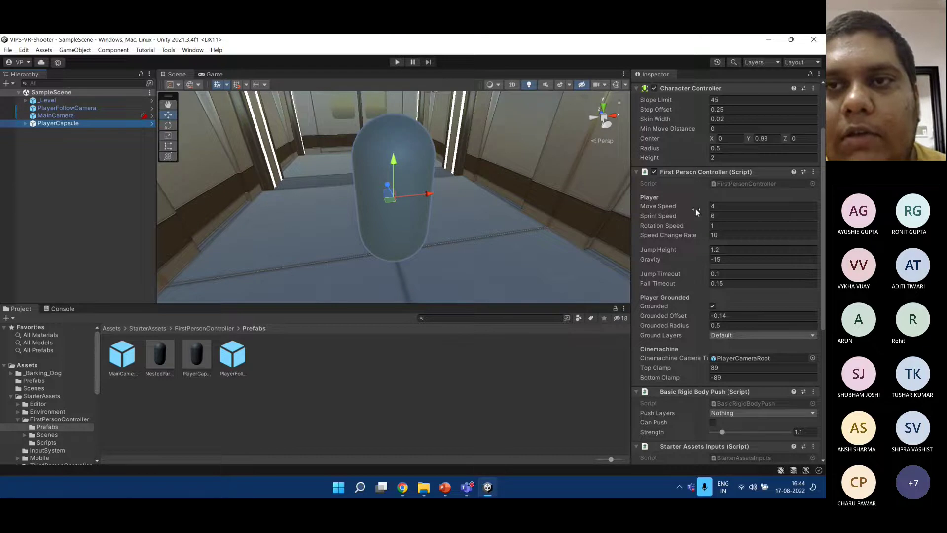
scroll(697, 211, "down", 1)
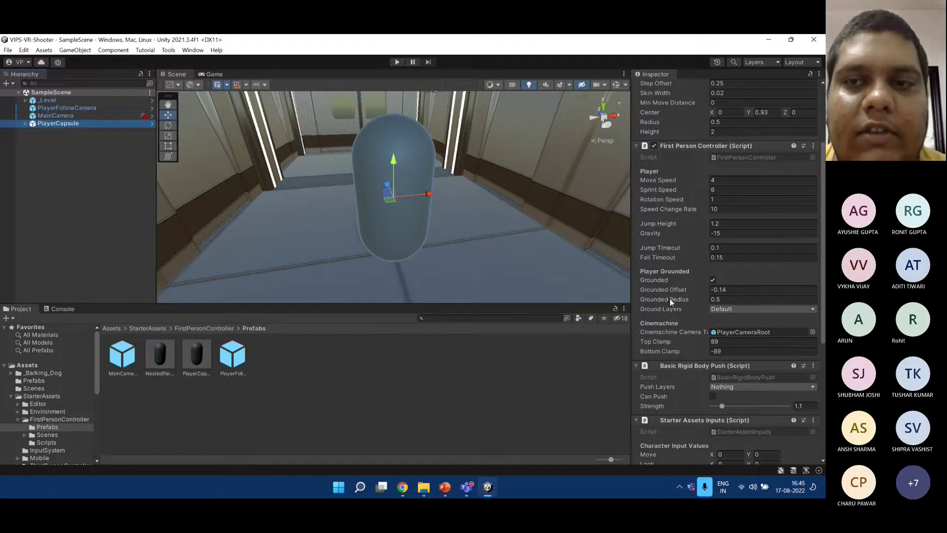
scroll(685, 303, "down", 3)
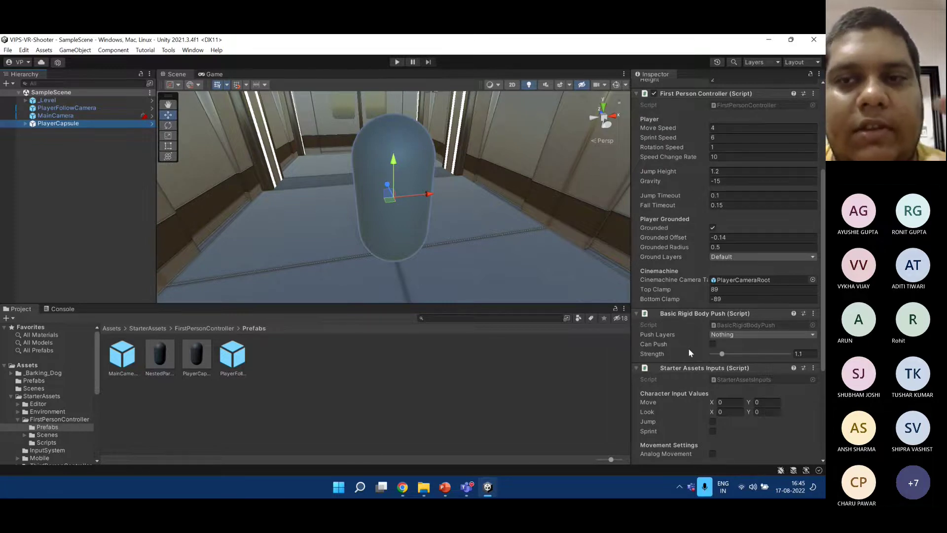
scroll(687, 347, "down", 4)
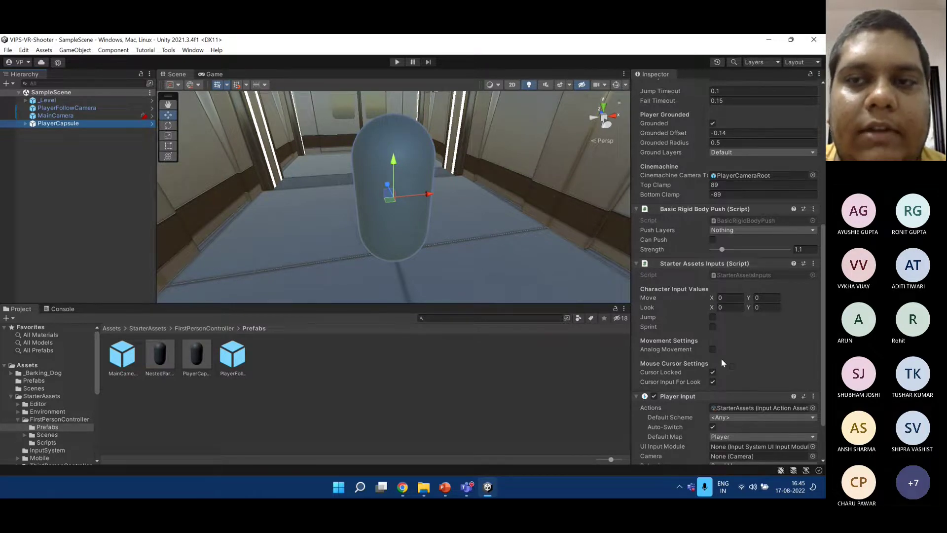
scroll(723, 357, "down", 3)
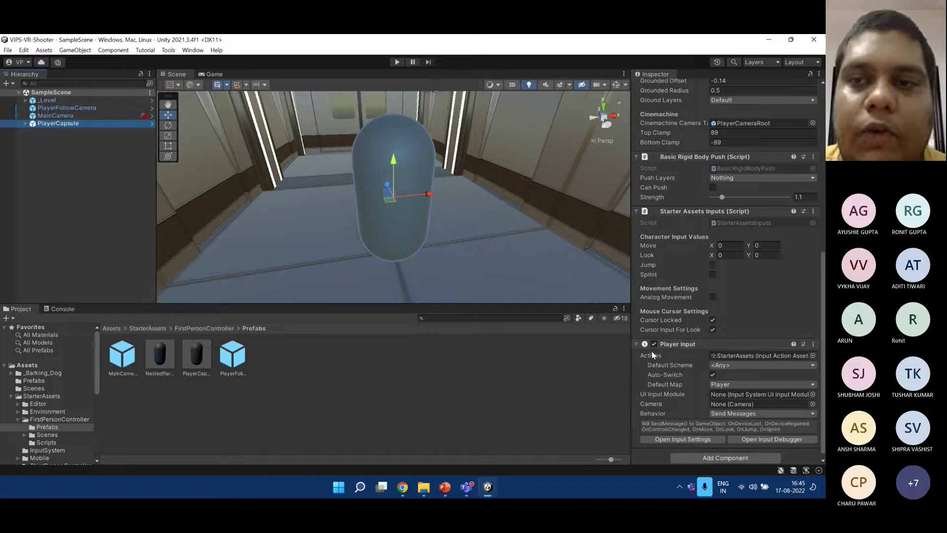
mouse_move(672, 366)
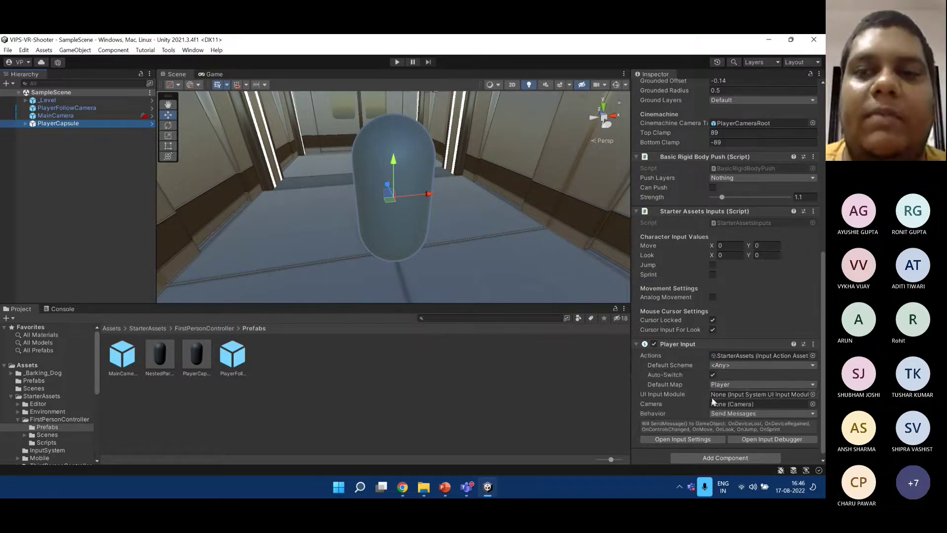
scroll(711, 397, "down", 1)
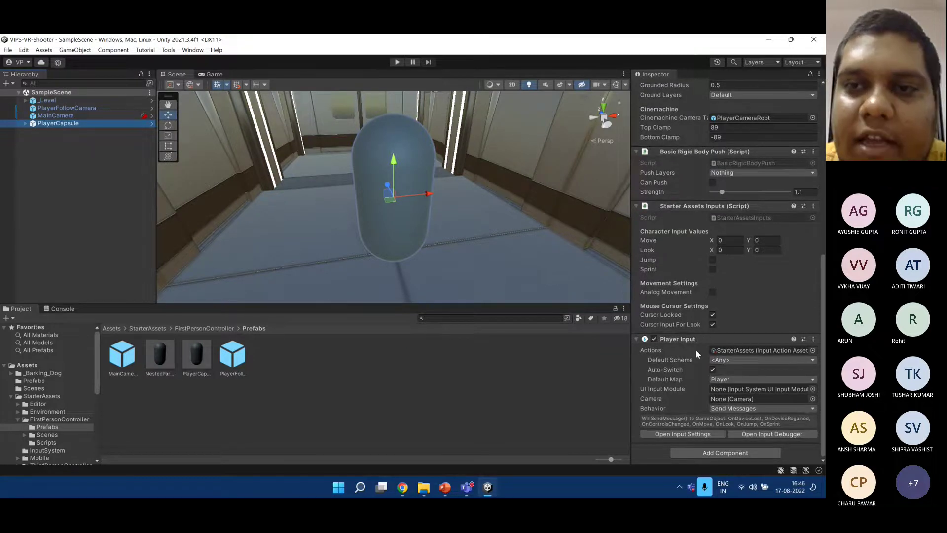
Locate the StarterAssets input action asset assigned to PlayerCapsule's Player Input and open it for editing.
left_click(750, 350)
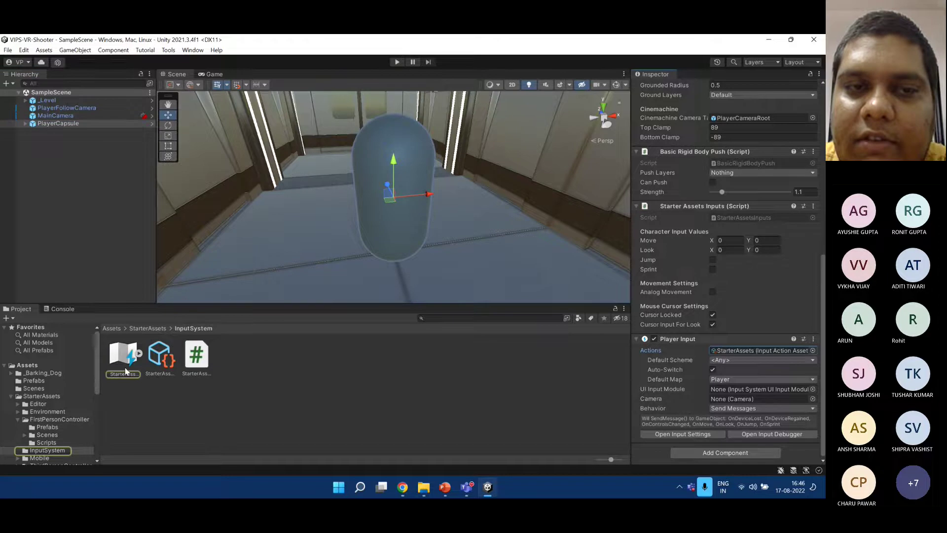
left_click(126, 354)
double_click(125, 351)
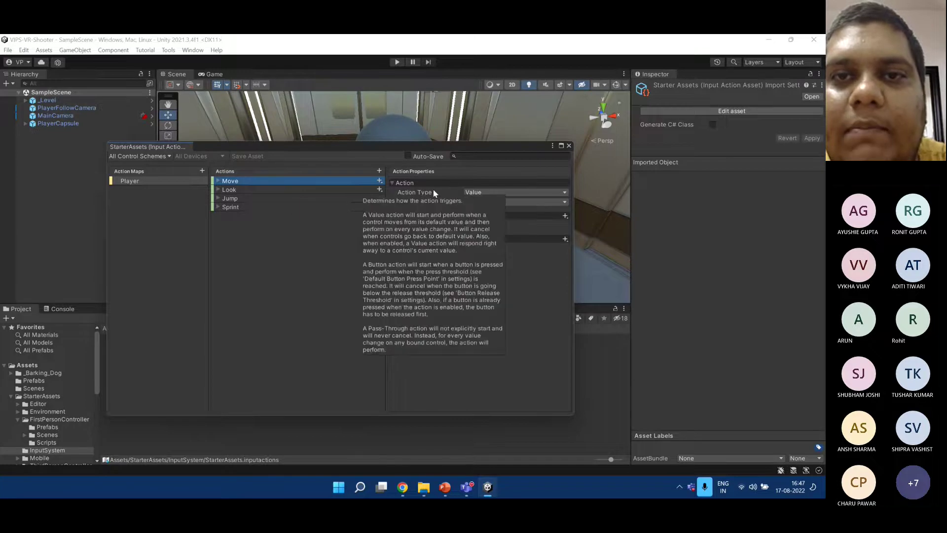
Examine the Action Type choices available for the Move action without changing the setting.
left_click(493, 194)
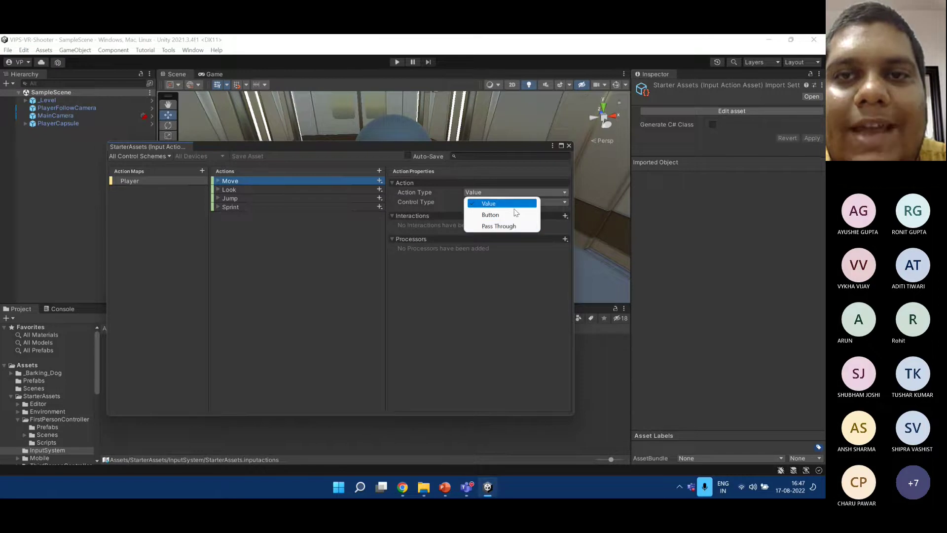
left_click(508, 193)
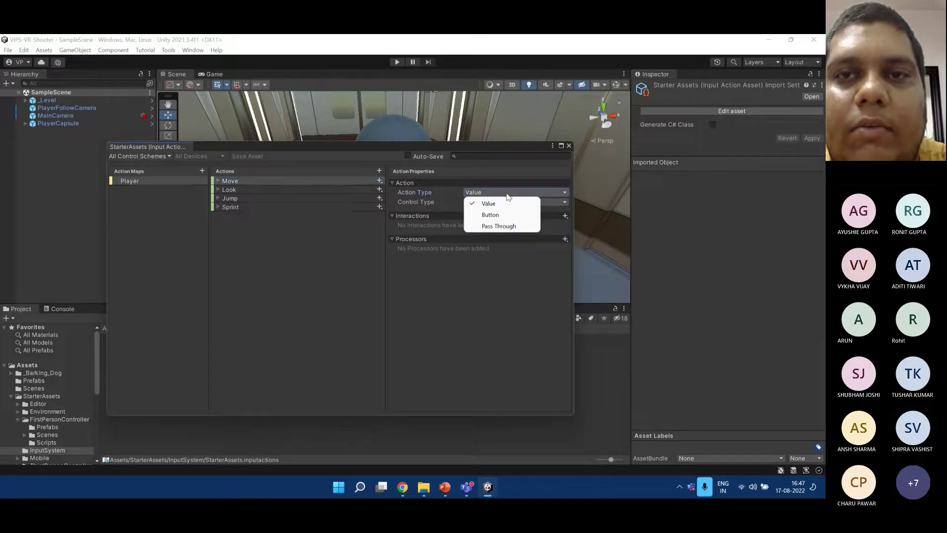
left_click(431, 192)
mouse_move(430, 192)
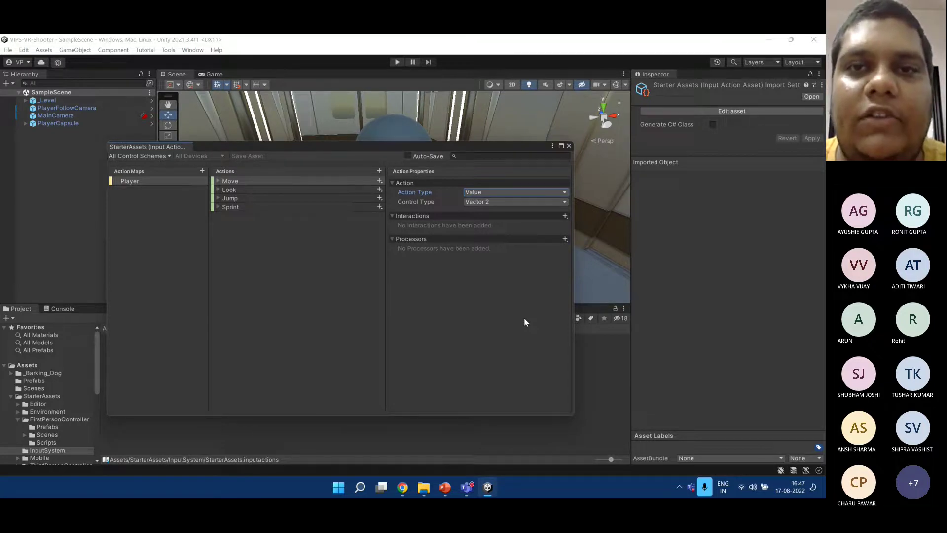
left_click(545, 191)
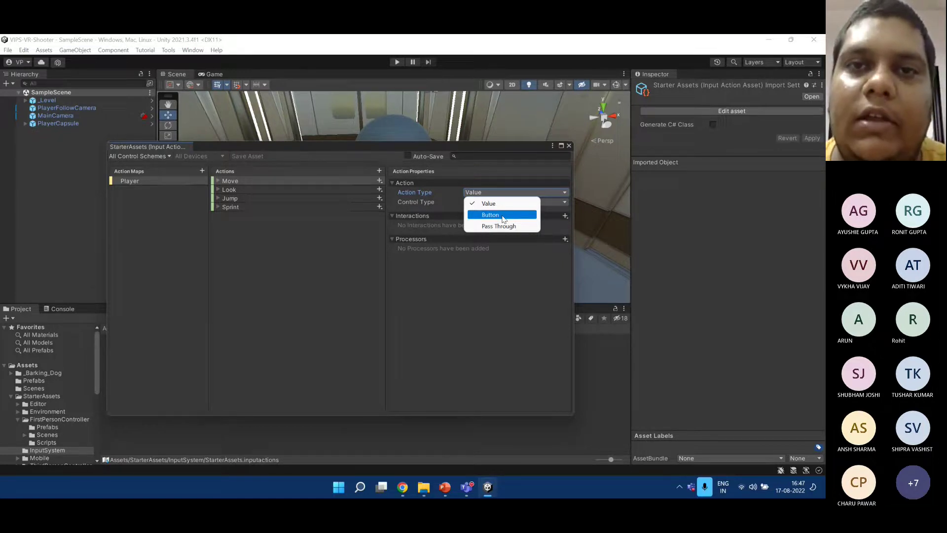
left_click(466, 325)
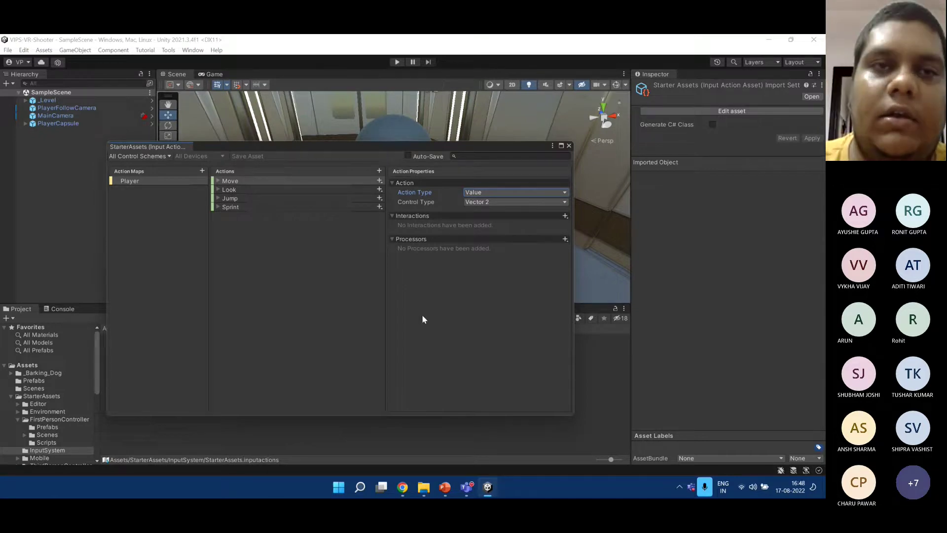
Inspect the Move action's WASD composite with its individual key bindings and the Left Stick gamepad binding, and collapse the composite.
left_click(218, 181)
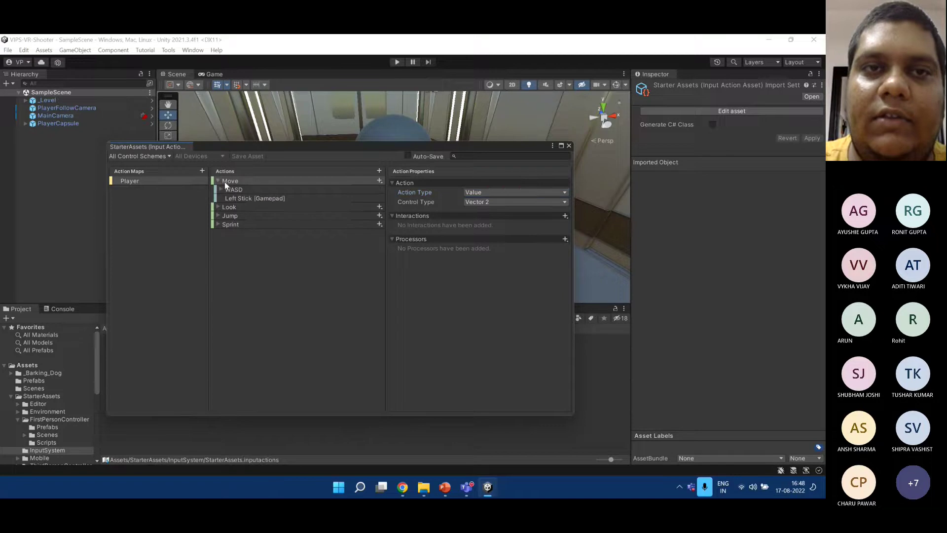
left_click(262, 191)
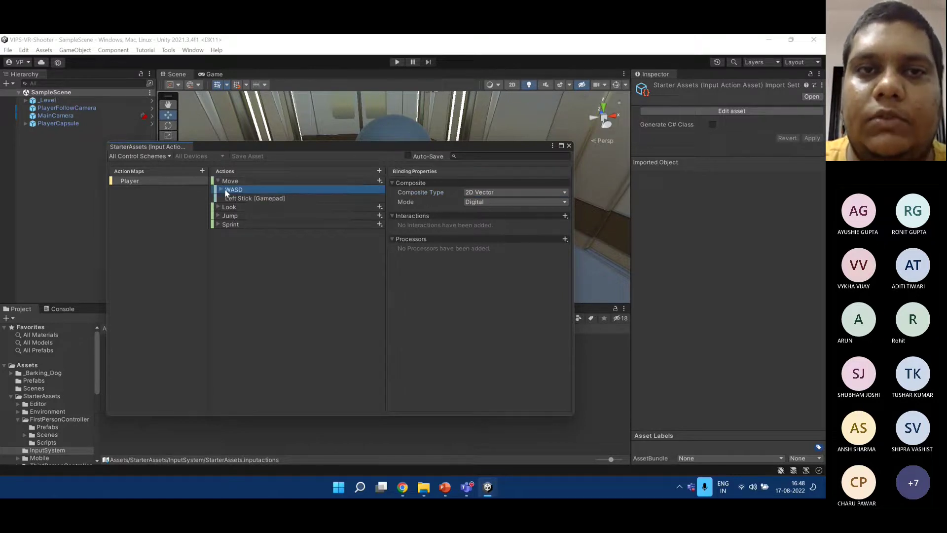
left_click(221, 189)
left_click(267, 198)
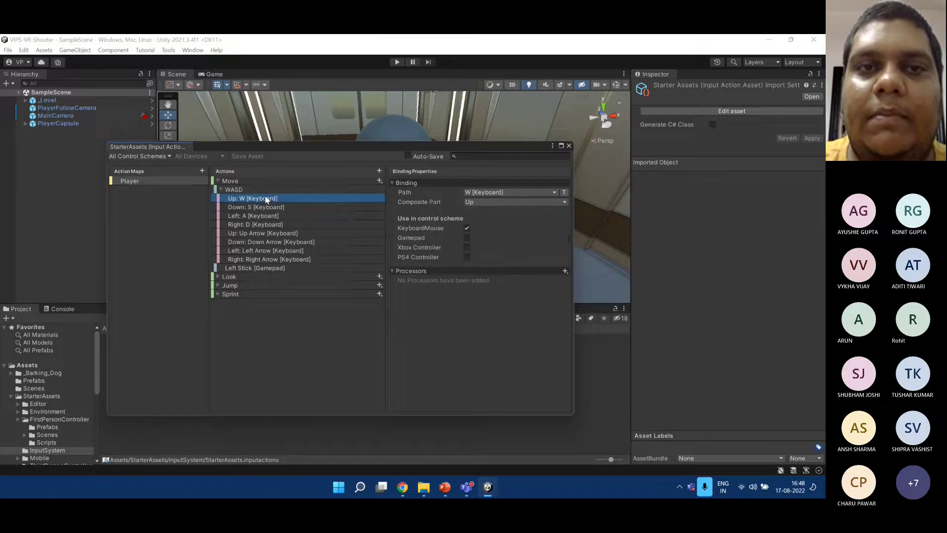
left_click(269, 205)
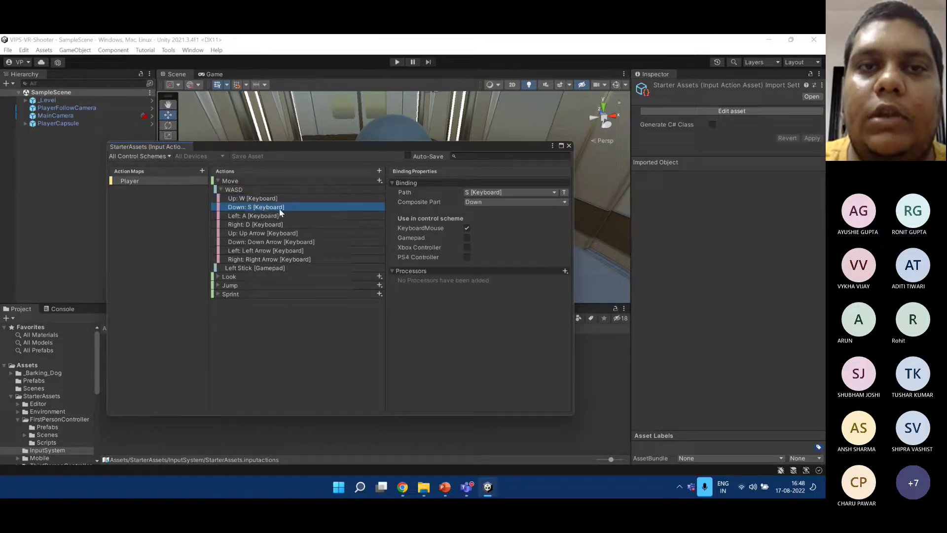
left_click(283, 218)
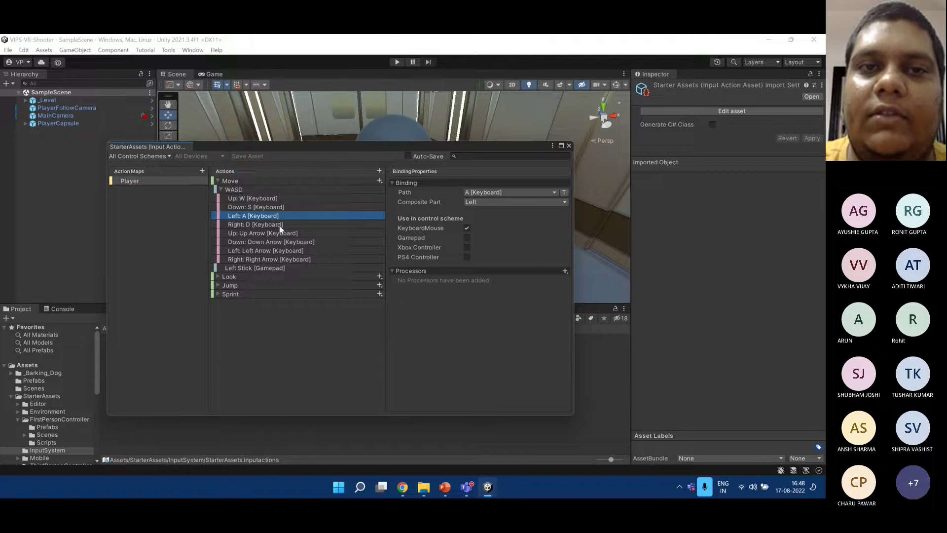
left_click(282, 226)
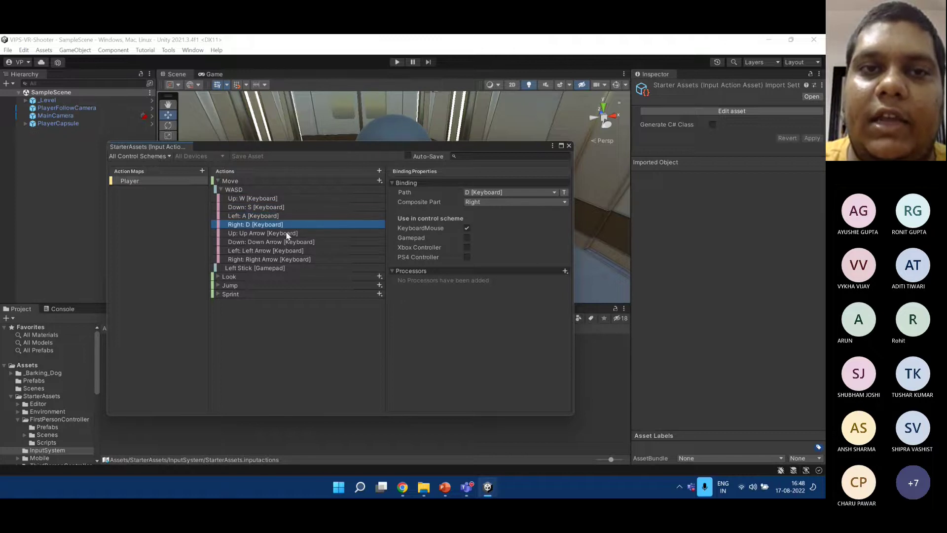
left_click(278, 268)
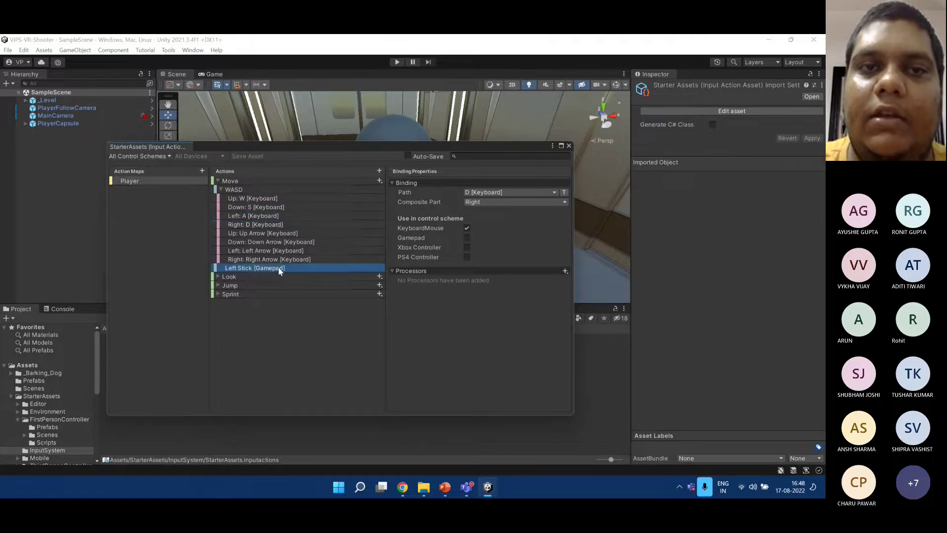
left_click(222, 189)
Compare the Action Type and Control Type choices in the Move action's properties, leaving both settings as they are.
left_click(275, 183)
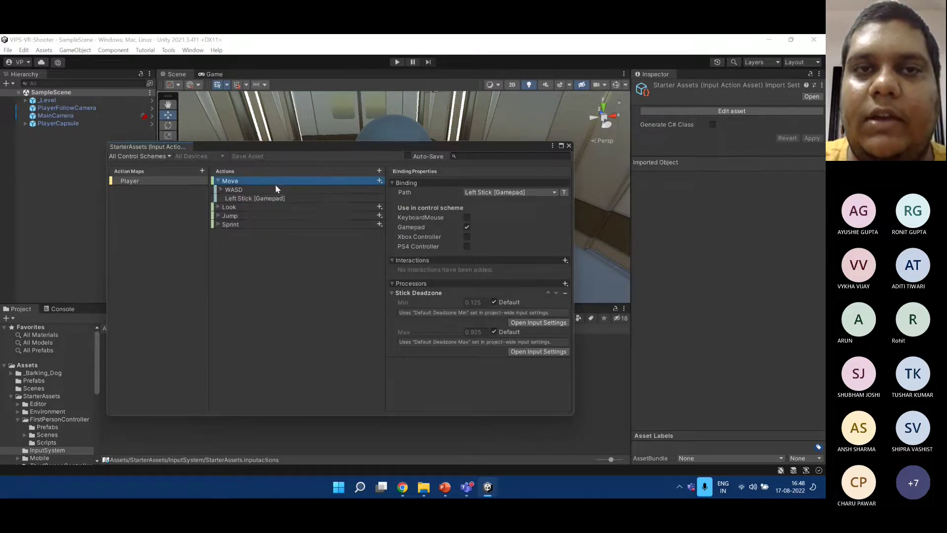
left_click(269, 190)
left_click(268, 182)
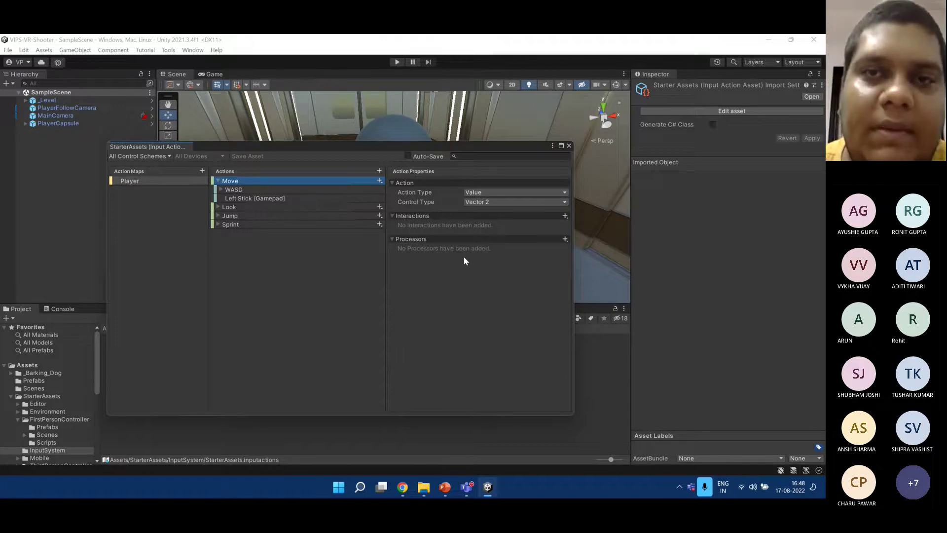
left_click(487, 193)
left_click(428, 209)
left_click(470, 202)
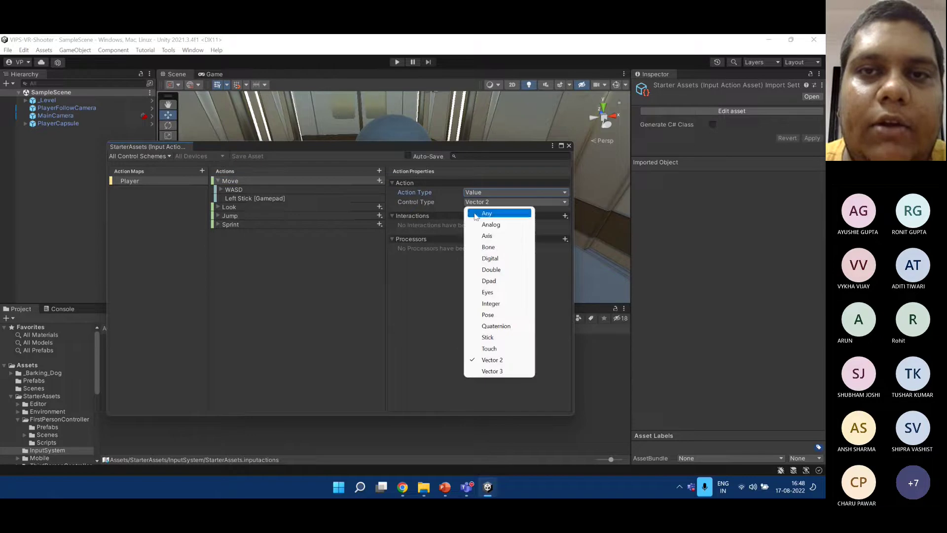
left_click(443, 306)
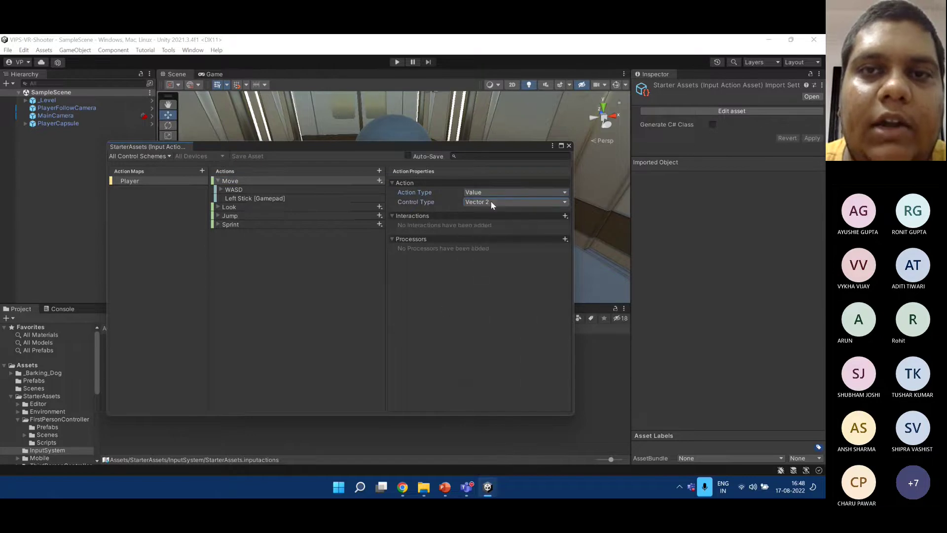
left_click(490, 193)
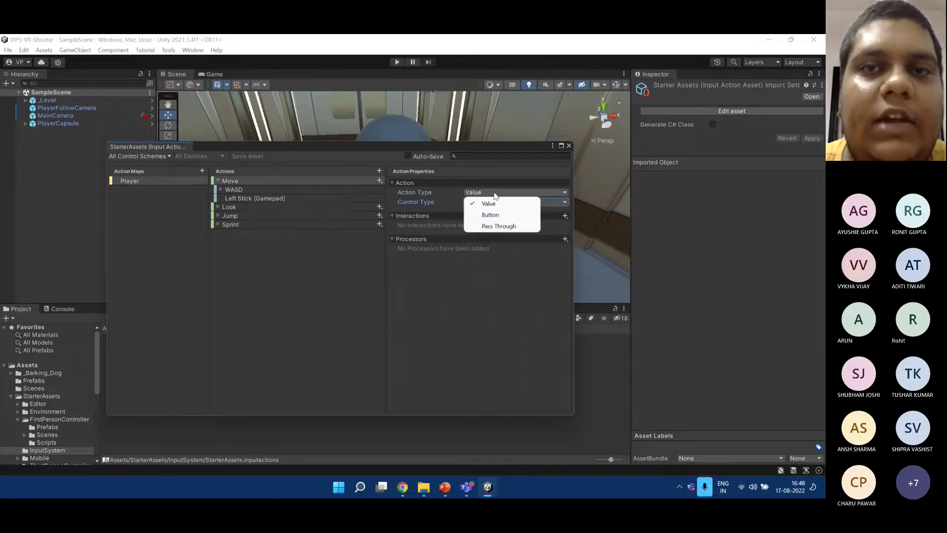
left_click(417, 206)
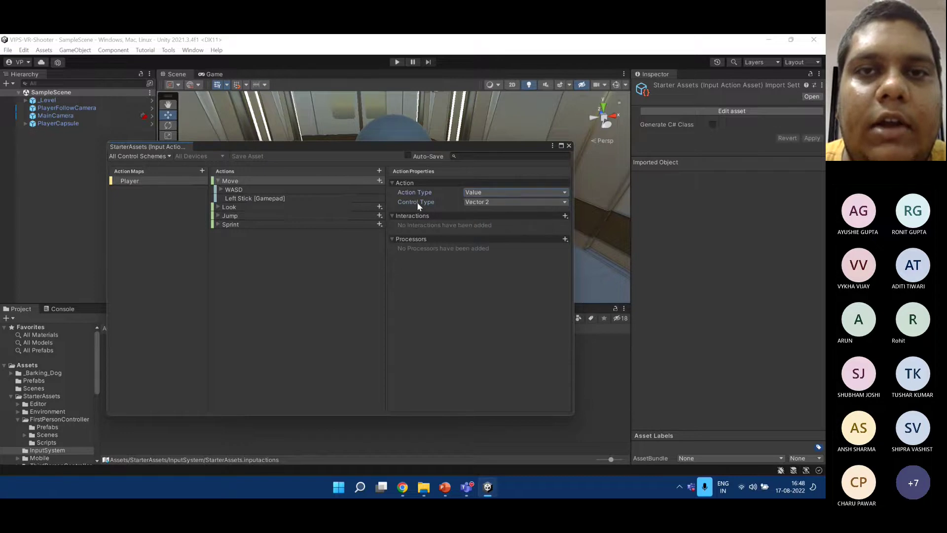
left_click(476, 192)
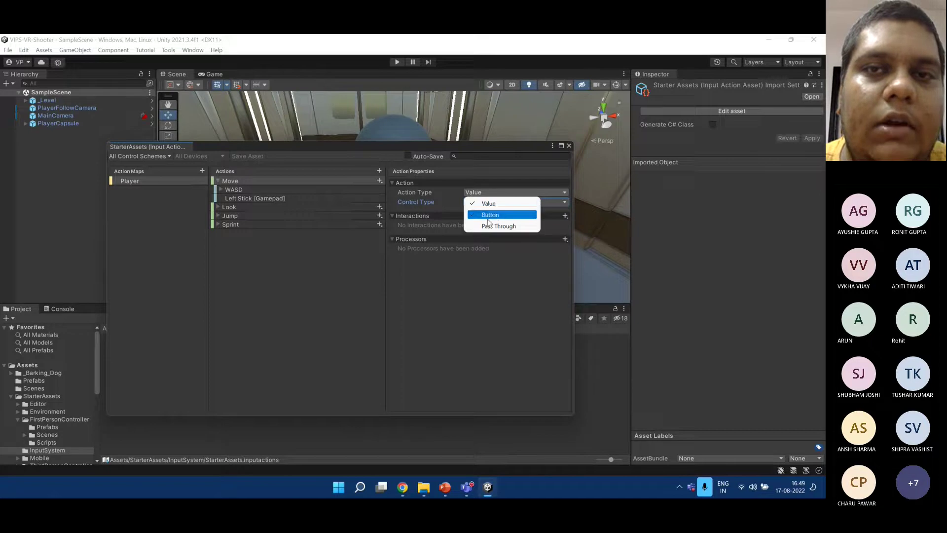
left_click(446, 193)
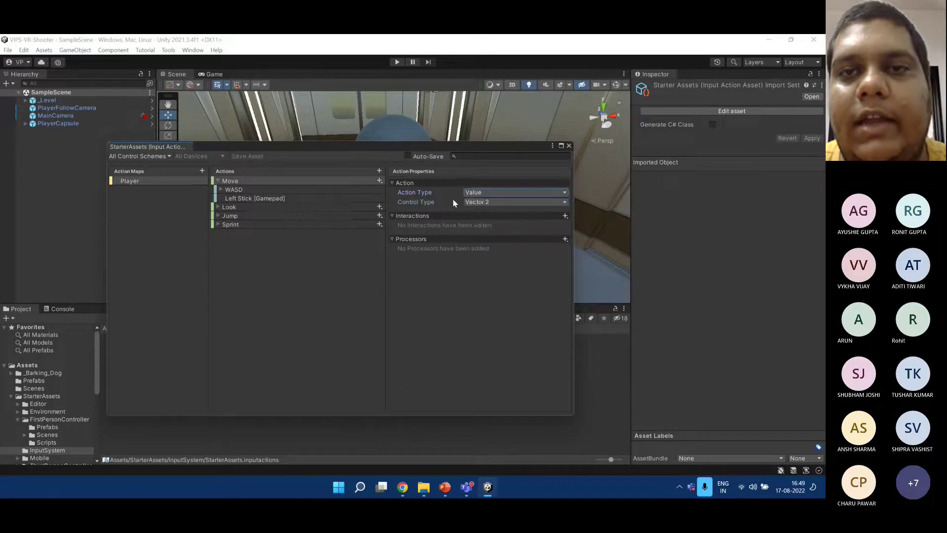
left_click(491, 202)
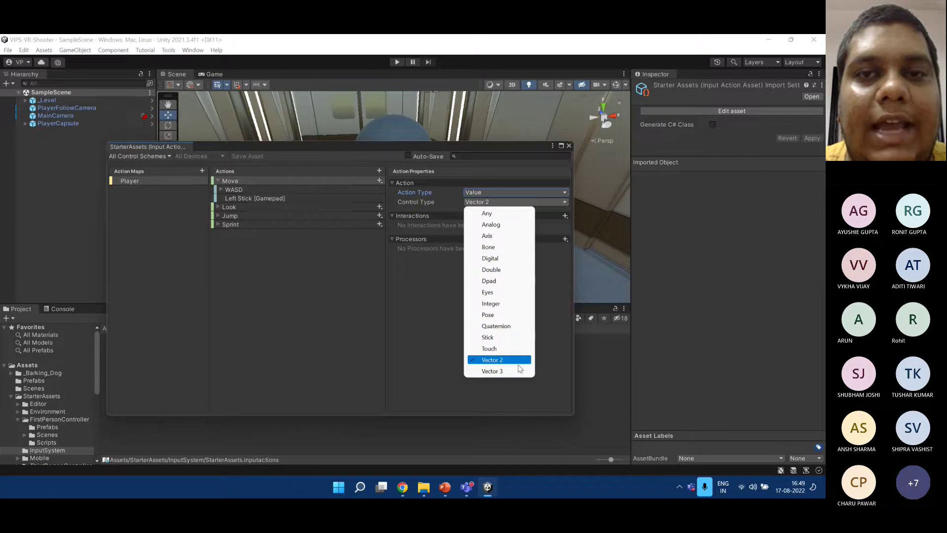
left_click(512, 393)
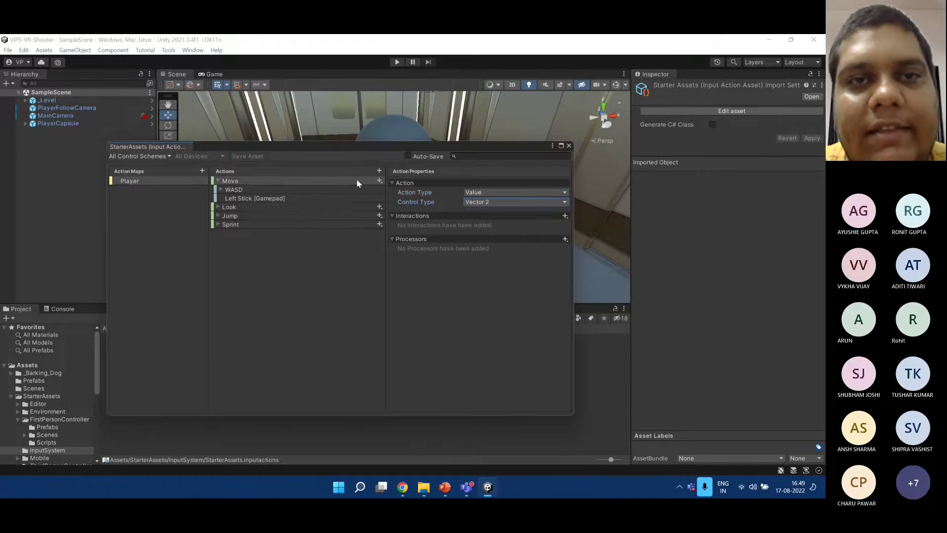
Review the properties of Move's WASD composite and Left Stick gamepad binding, and return to the Move action.
left_click(302, 192)
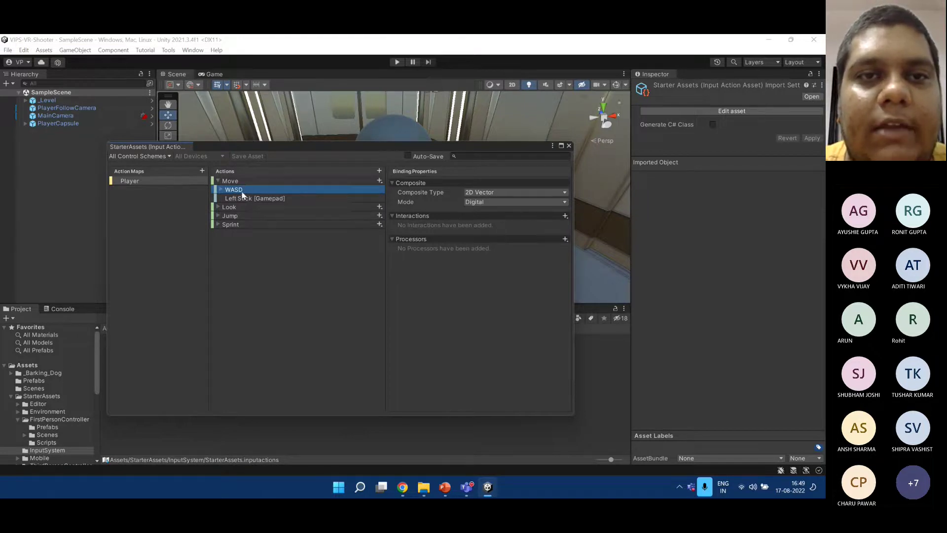
left_click(269, 198)
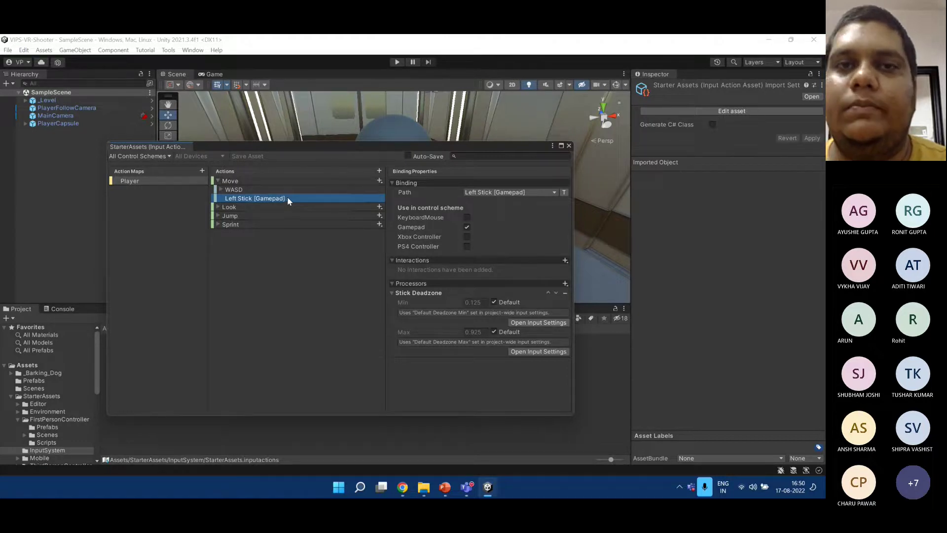
left_click(296, 182)
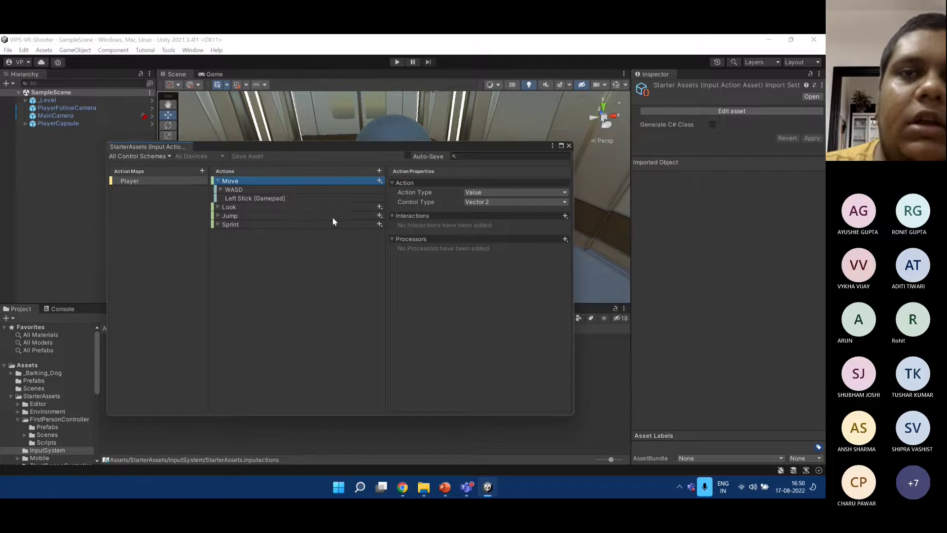
Add a binding to the Move action and set its path to the joystick optional control of the LeftHand XR Controller.
left_click(380, 181)
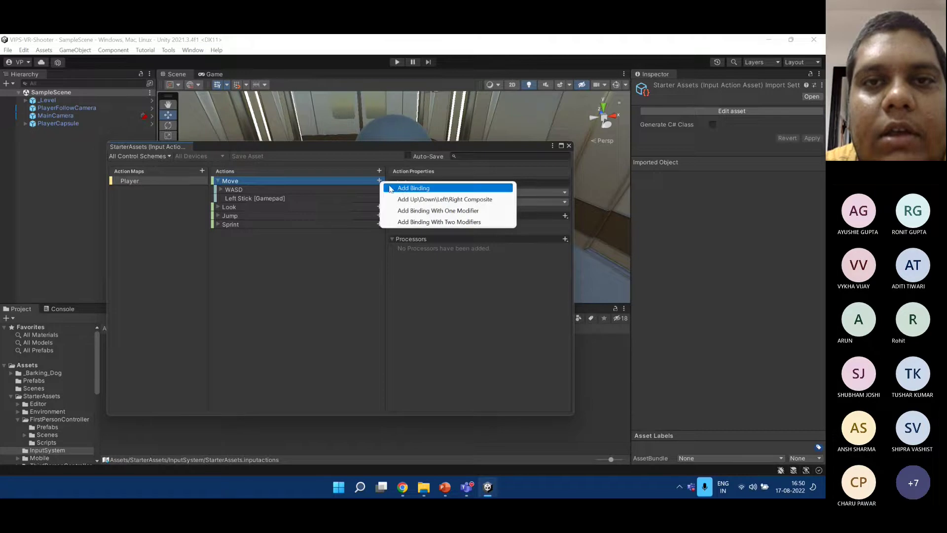
left_click(401, 186)
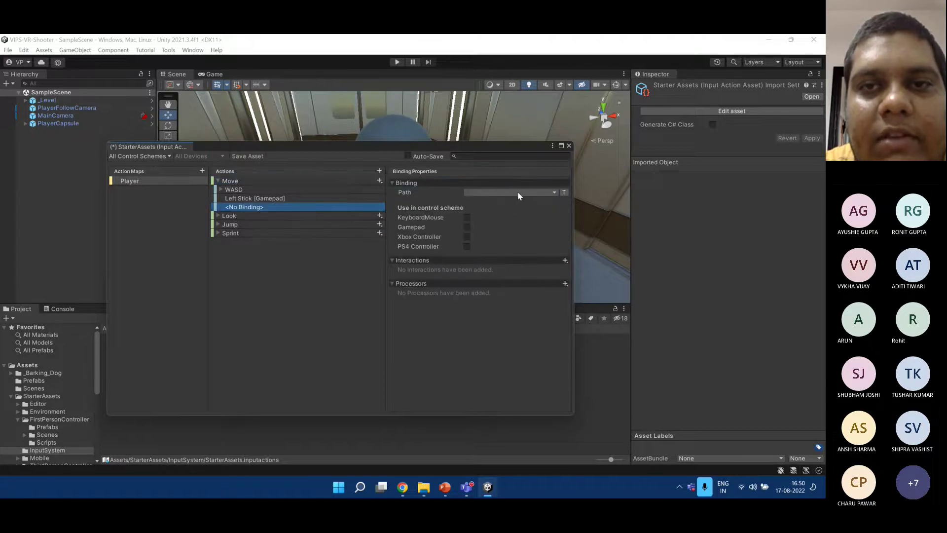
left_click(518, 193)
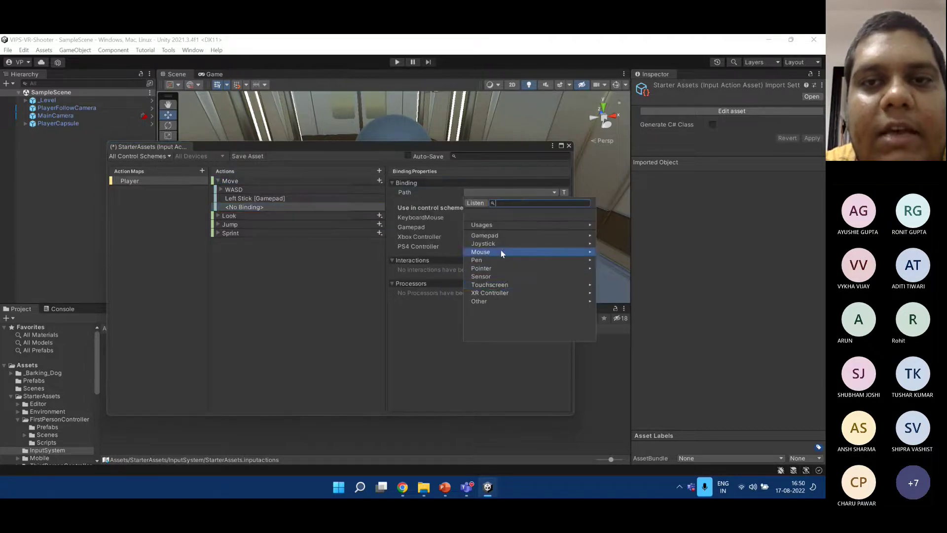
left_click(502, 285)
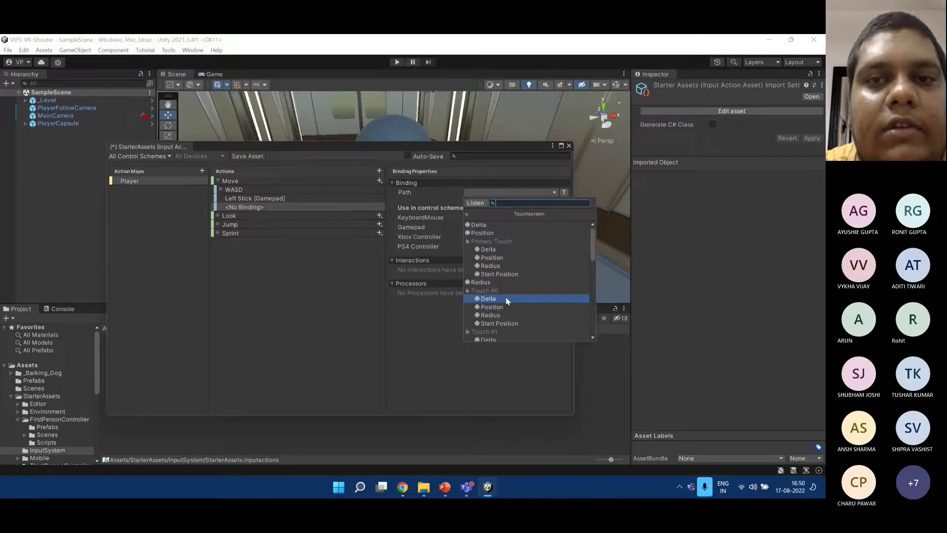
scroll(508, 277, "down", 3)
left_click(467, 214)
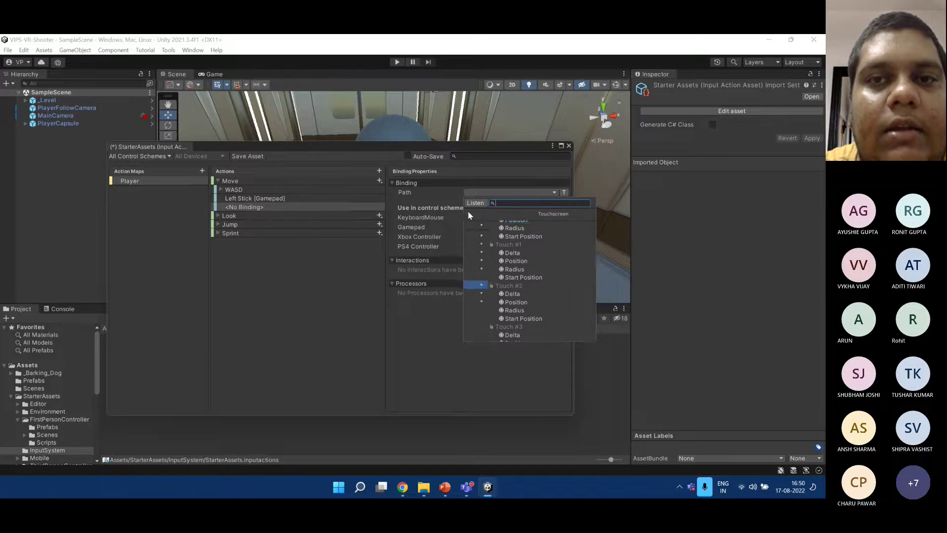
left_click(508, 294)
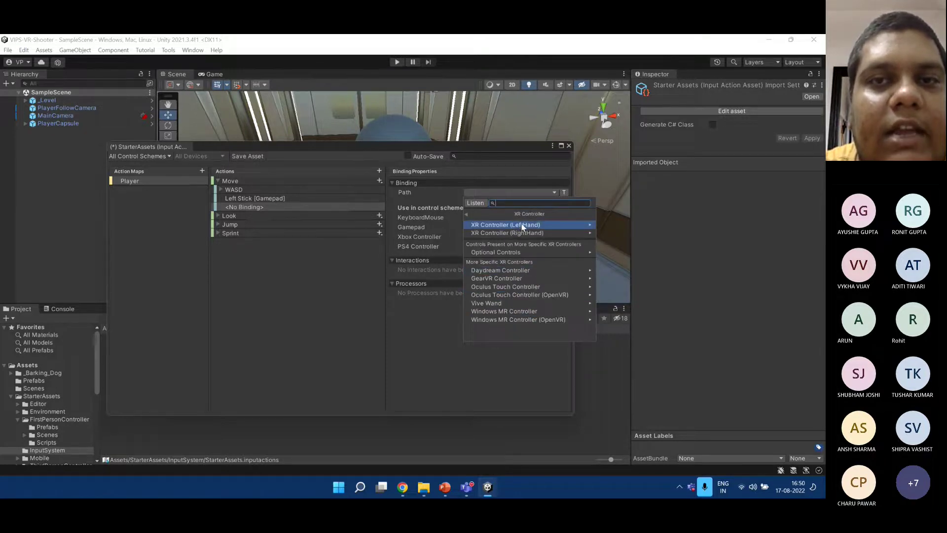
left_click(567, 224)
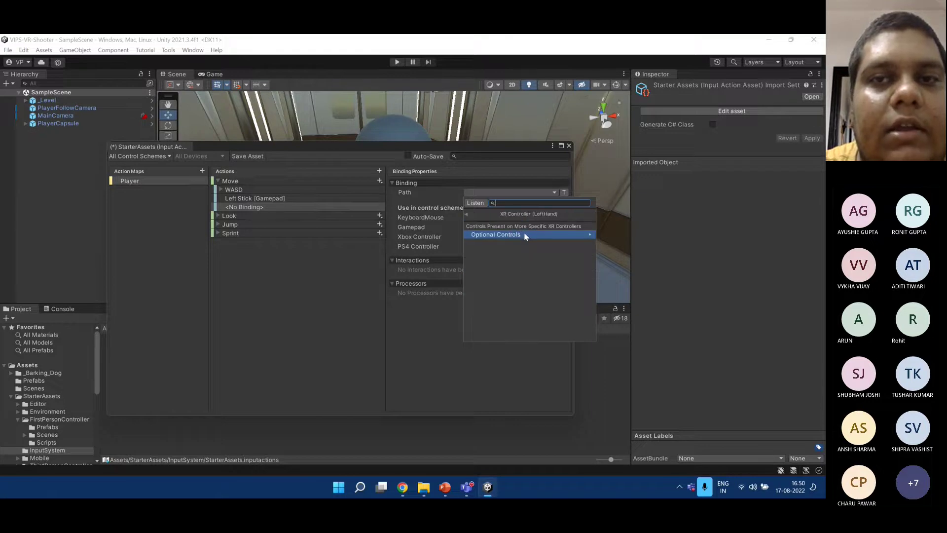
left_click(527, 234)
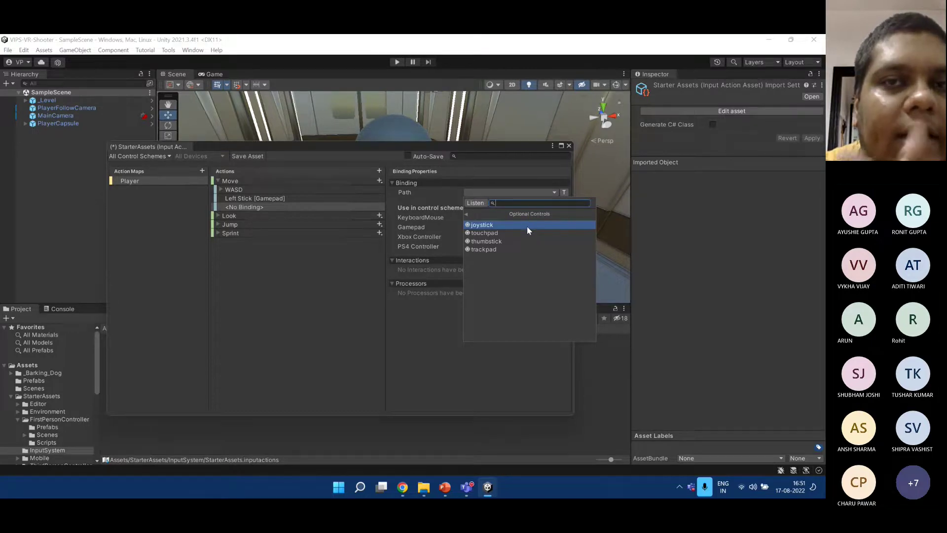
left_click(527, 228)
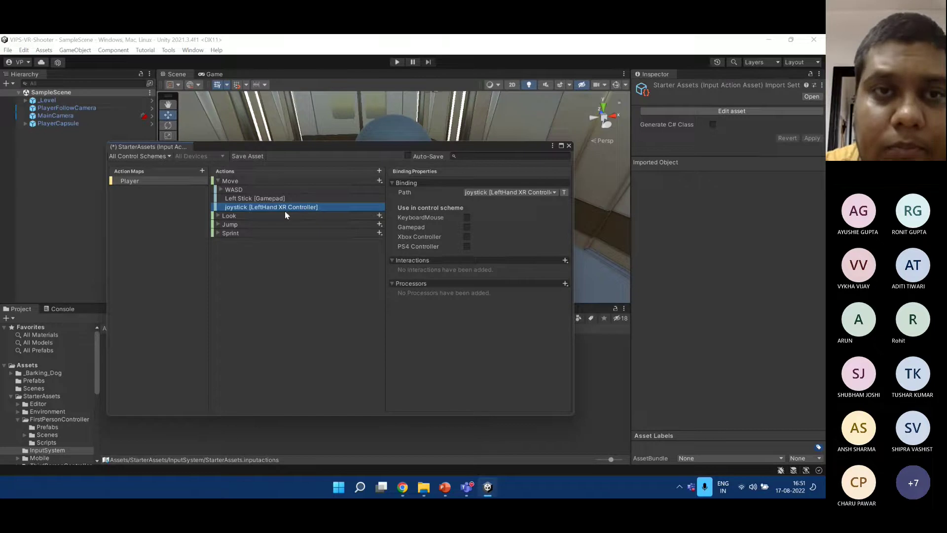
Expand the Look action and inspect its action properties and its Delta [Pointer] binding.
left_click(219, 215)
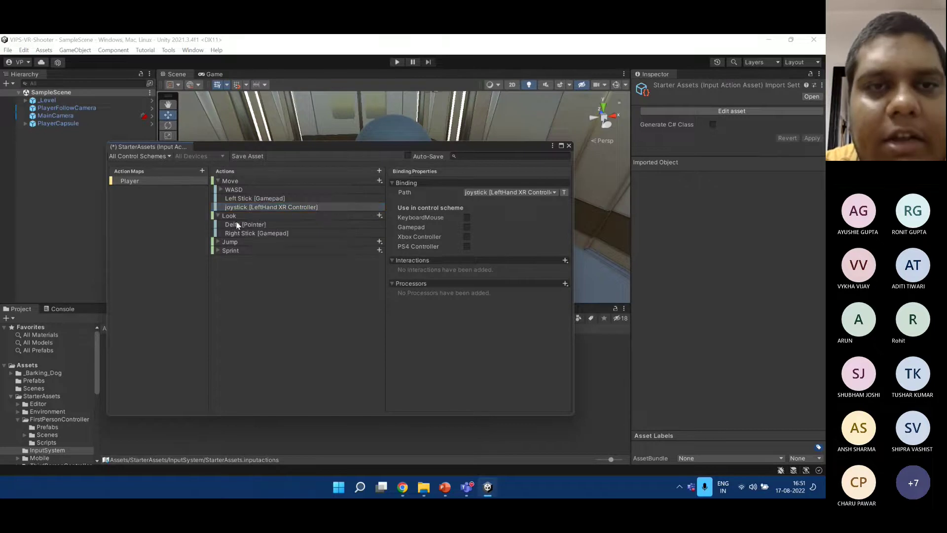
left_click(284, 217)
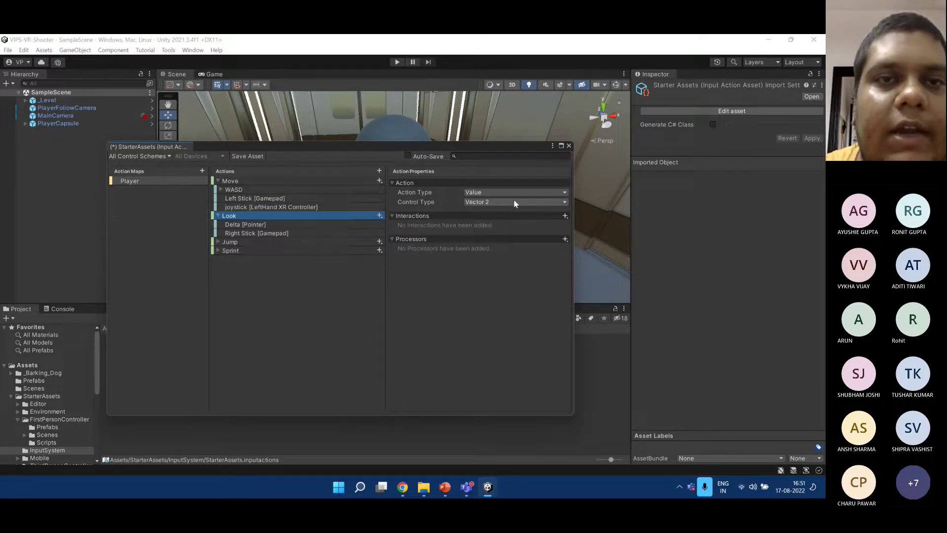
left_click(340, 226)
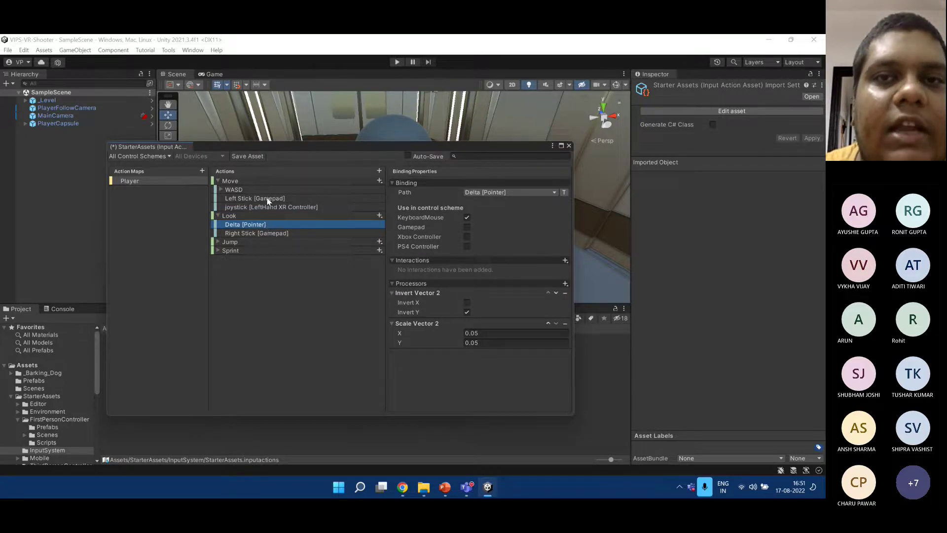
Browse the path choices for Look's Delta [Pointer] binding, going back from XR Controller to the device list and into Pointer.
left_click(508, 192)
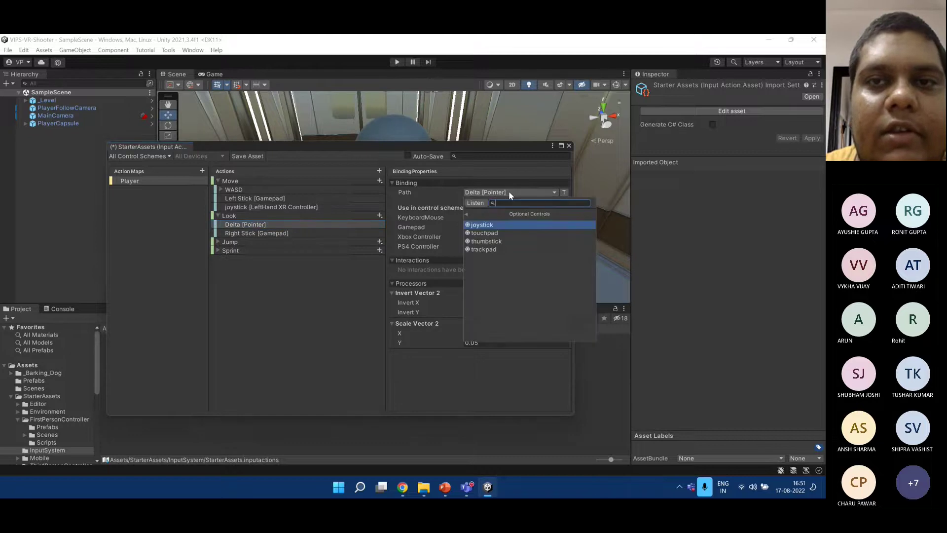
left_click(467, 212)
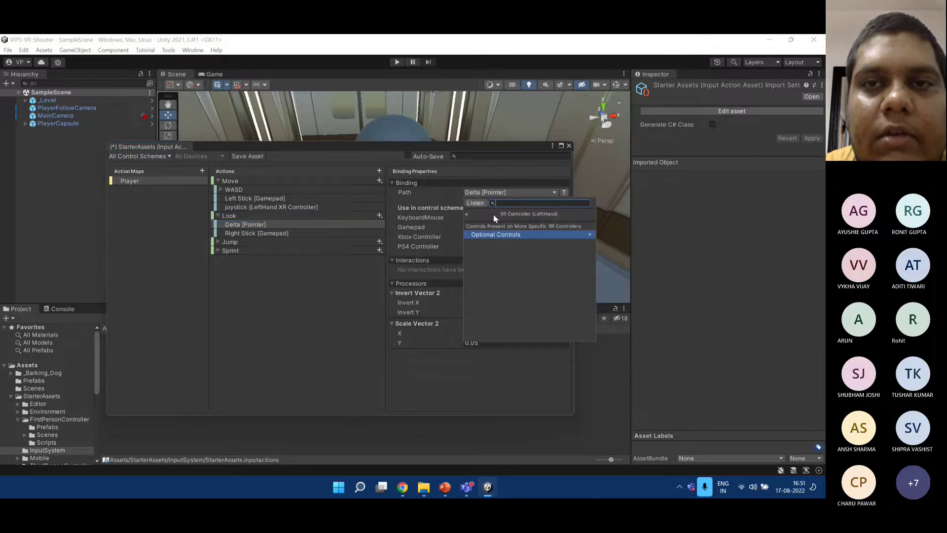
left_click(458, 215)
left_click(487, 192)
left_click(468, 214)
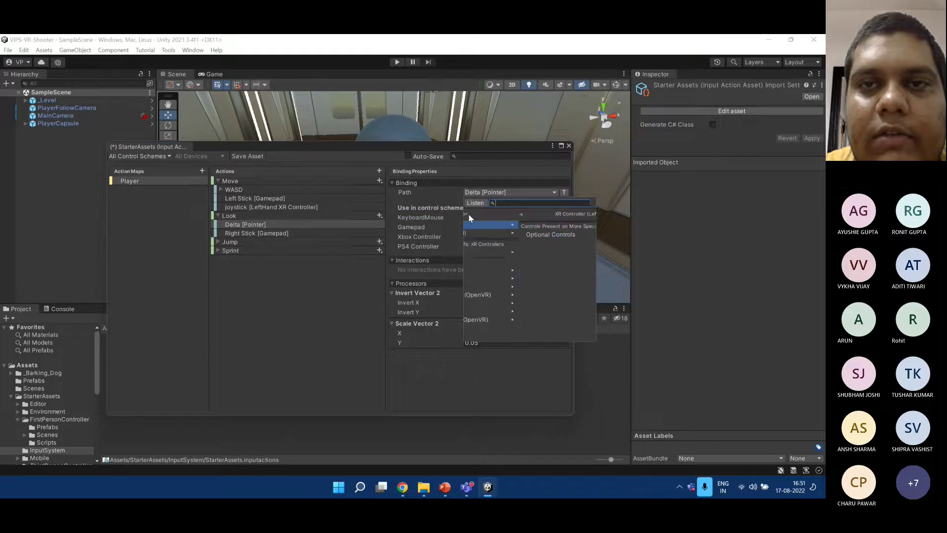
left_click(468, 214)
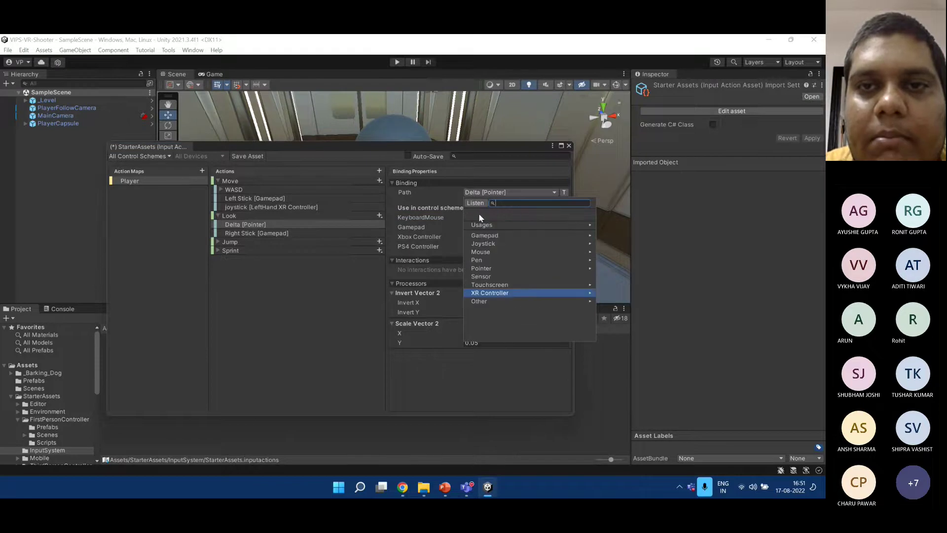
left_click(502, 268)
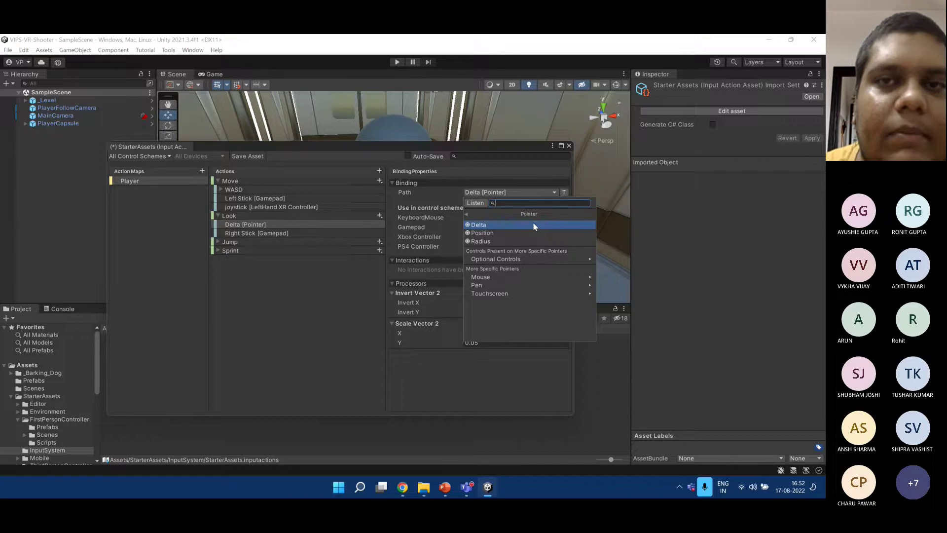
Compare the Mouse and Pen controls offered under Pointer and close the path choices without picking one.
left_click(505, 277)
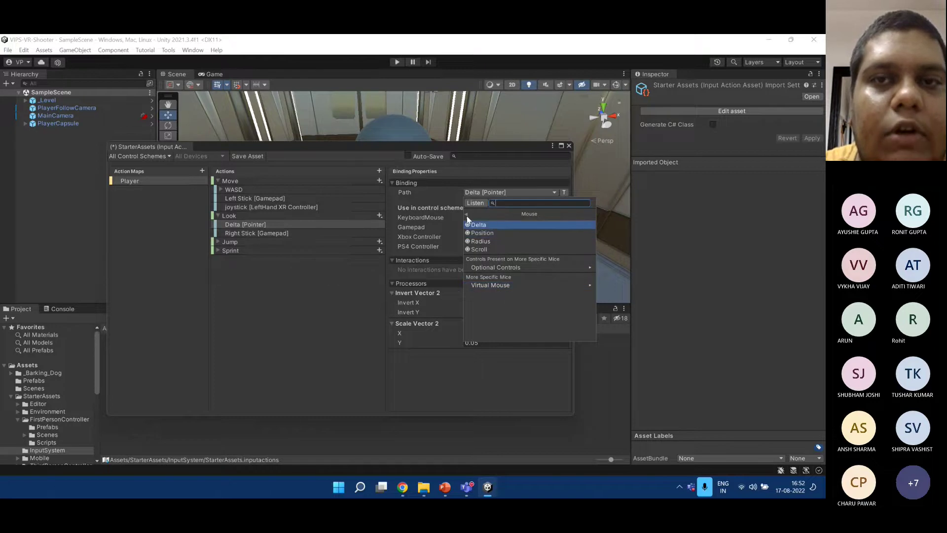
left_click(466, 214)
left_click(514, 283)
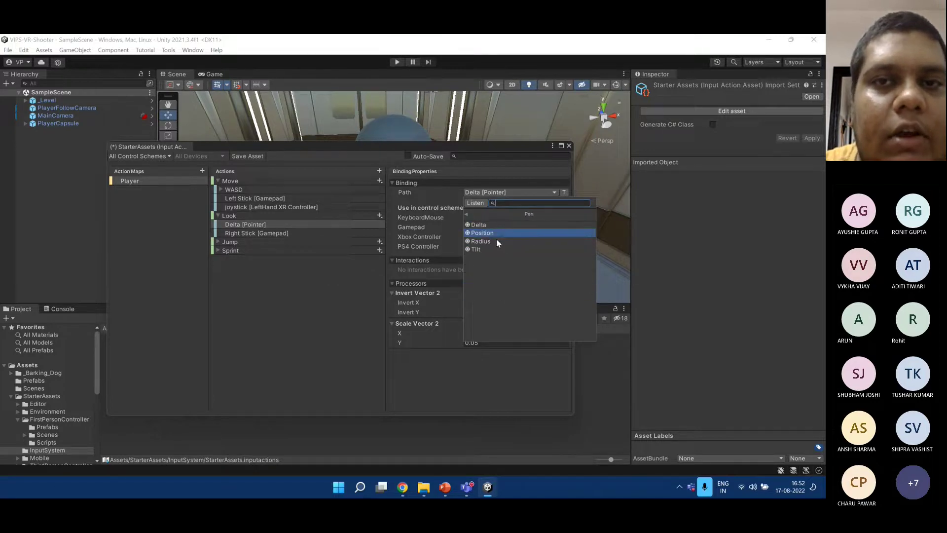
left_click(467, 214)
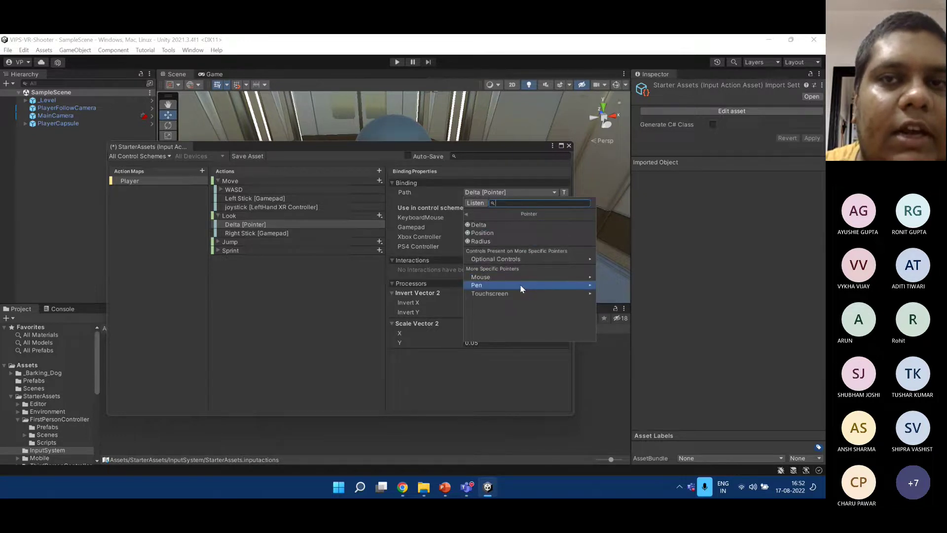
left_click(442, 191)
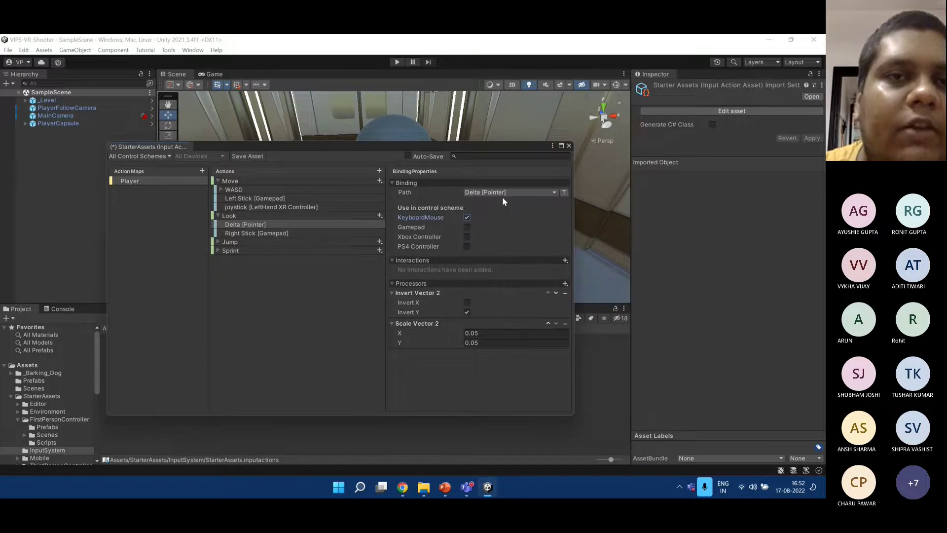
Recheck where Delta sits in the Pointer category of the Look binding's path choices, leaving the path as it is.
left_click(499, 193)
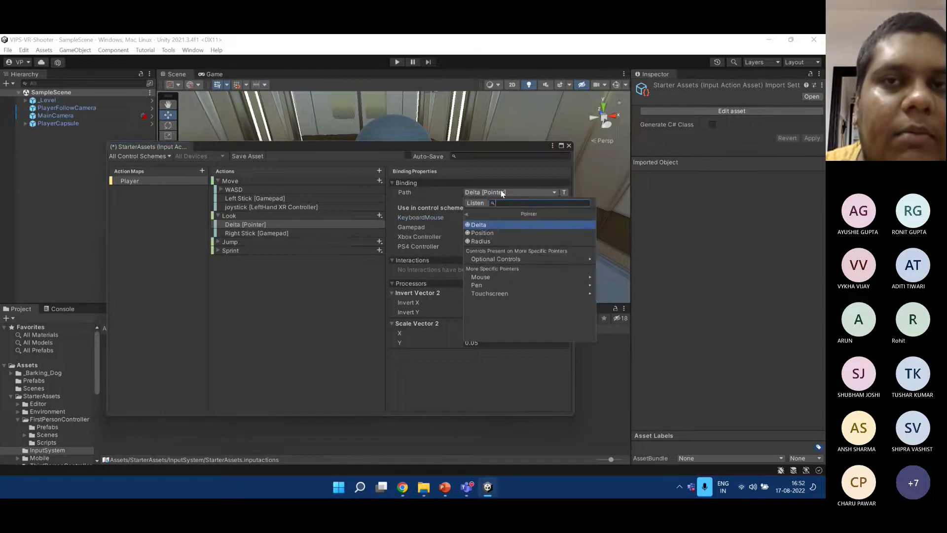
left_click(466, 214)
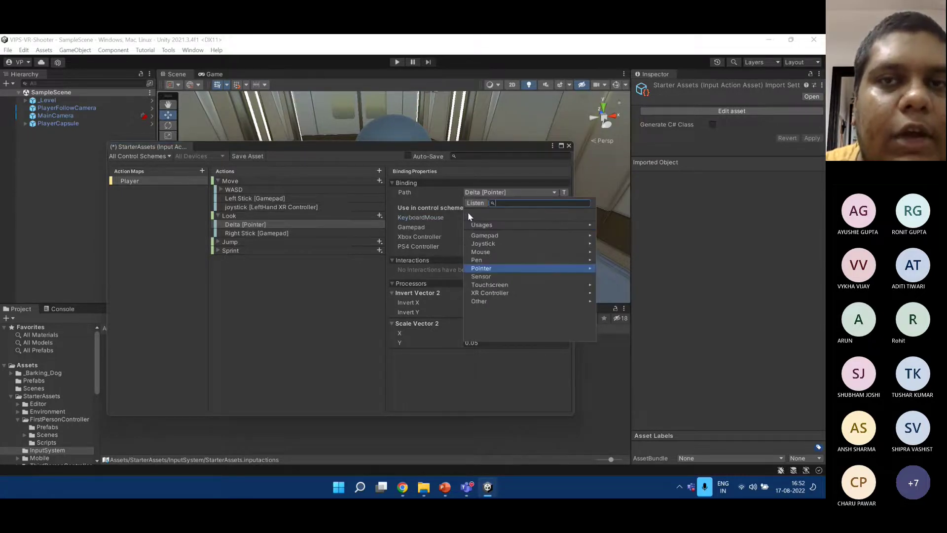
left_click(483, 271)
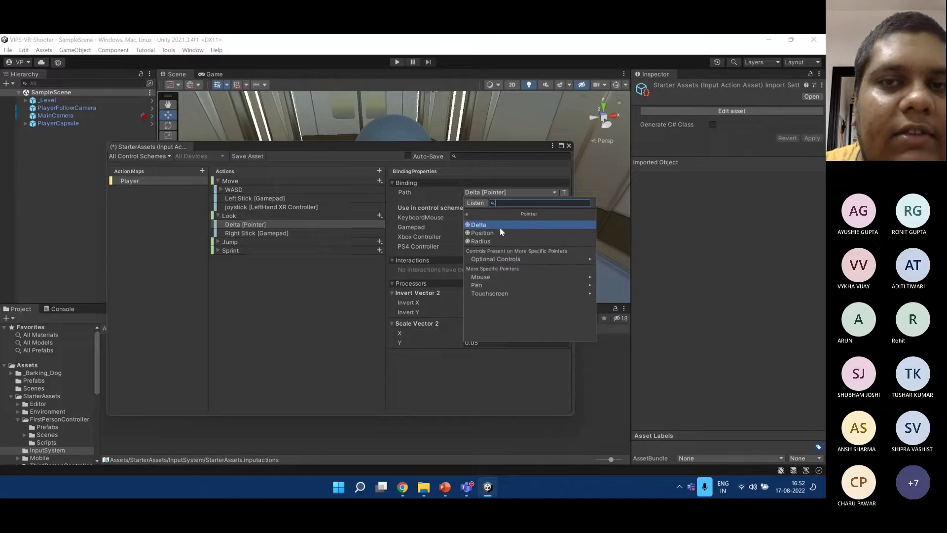
left_click(467, 213)
Review the Look action's Right Stick gamepad binding, and select and expand the Jump action to view its bindings.
left_click(279, 234)
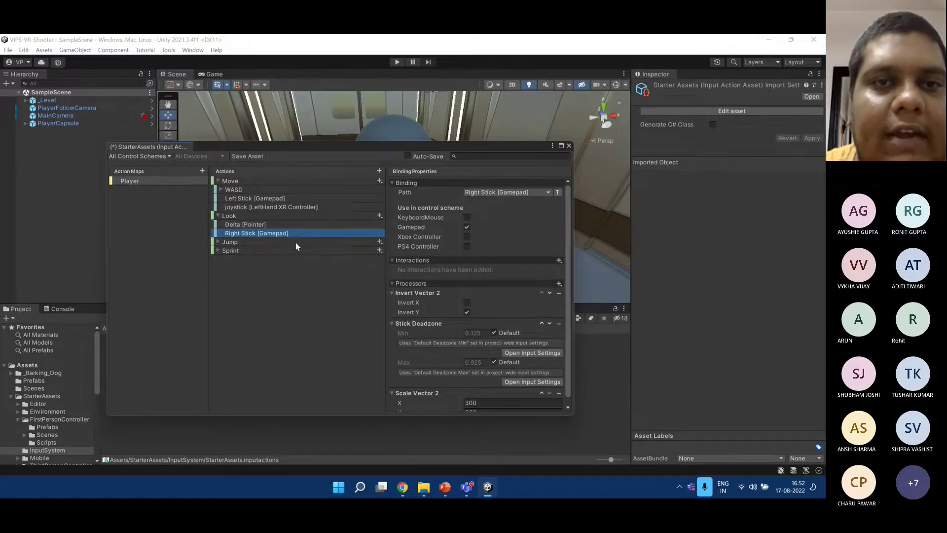
left_click(295, 241)
left_click(220, 242)
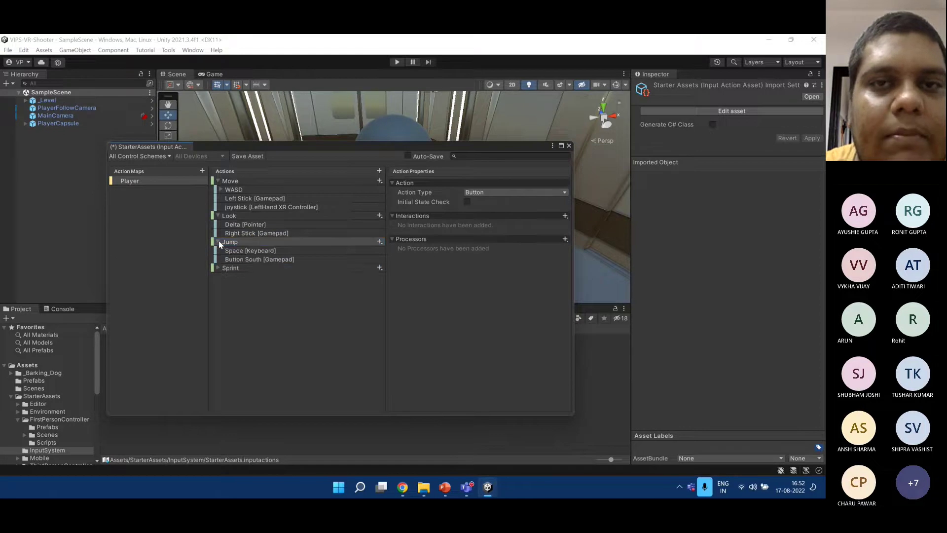
Inspect the Jump action's Space and Button South bindings, and filter the input actions to the KeyboardMouse control scheme.
left_click(251, 250)
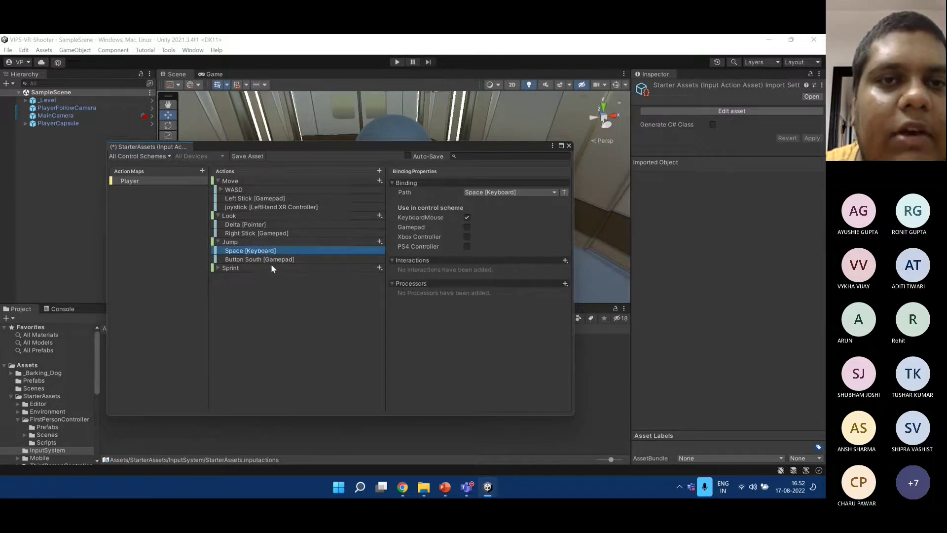
left_click(274, 260)
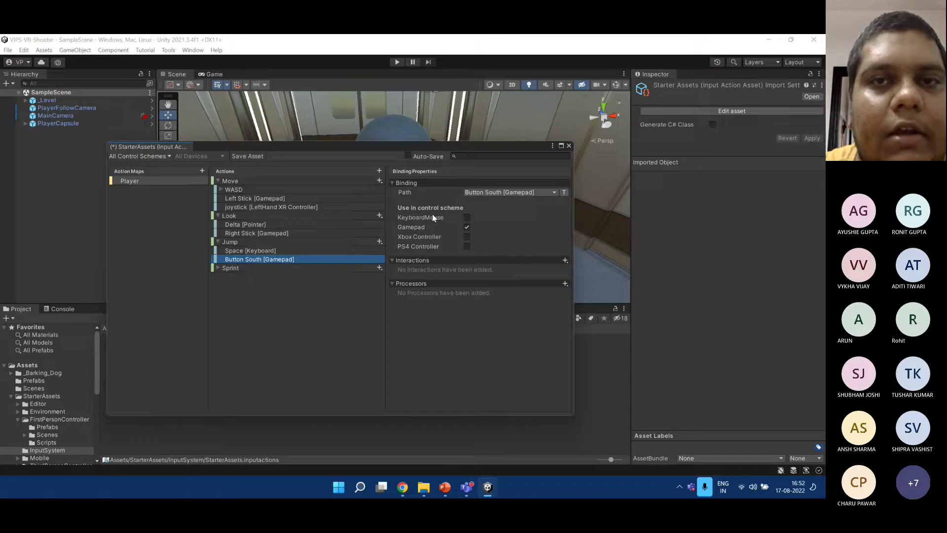
left_click(159, 156)
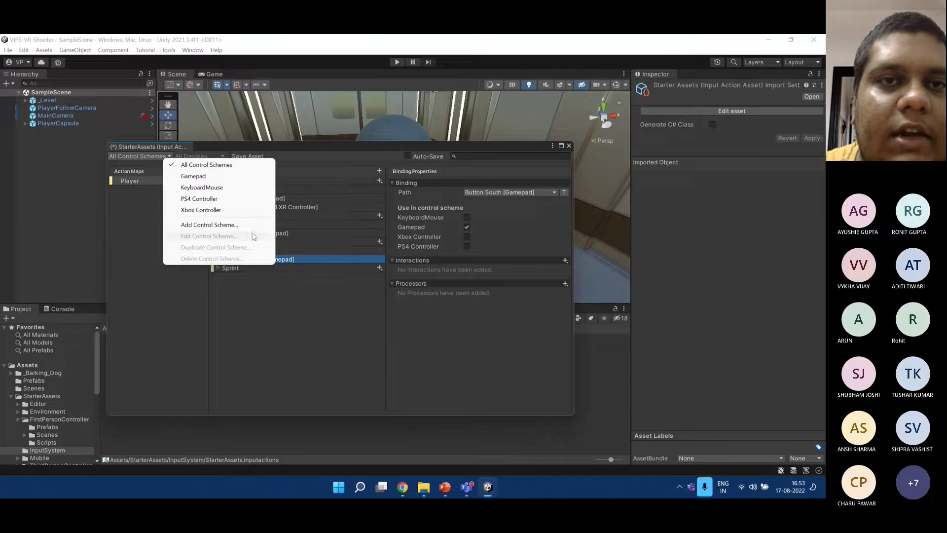
left_click(246, 188)
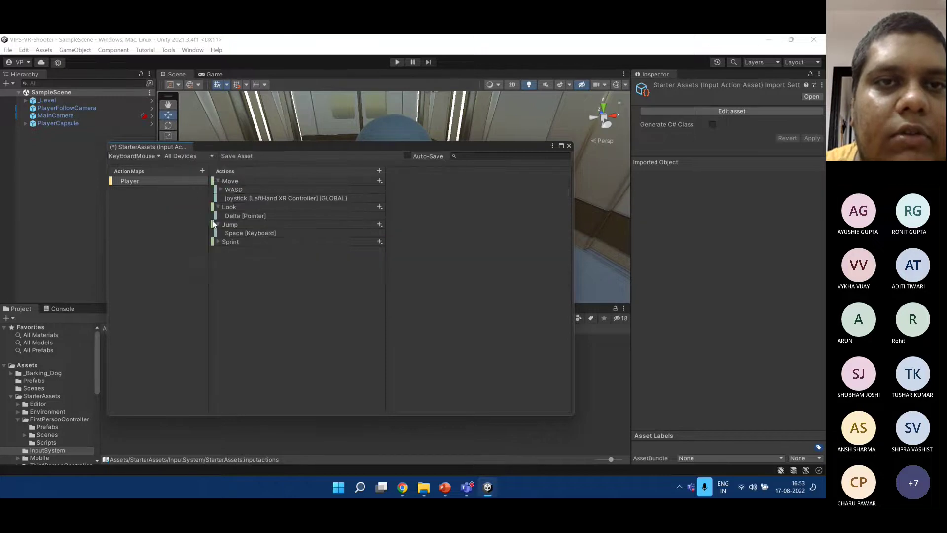
left_click(131, 156)
left_click(217, 186)
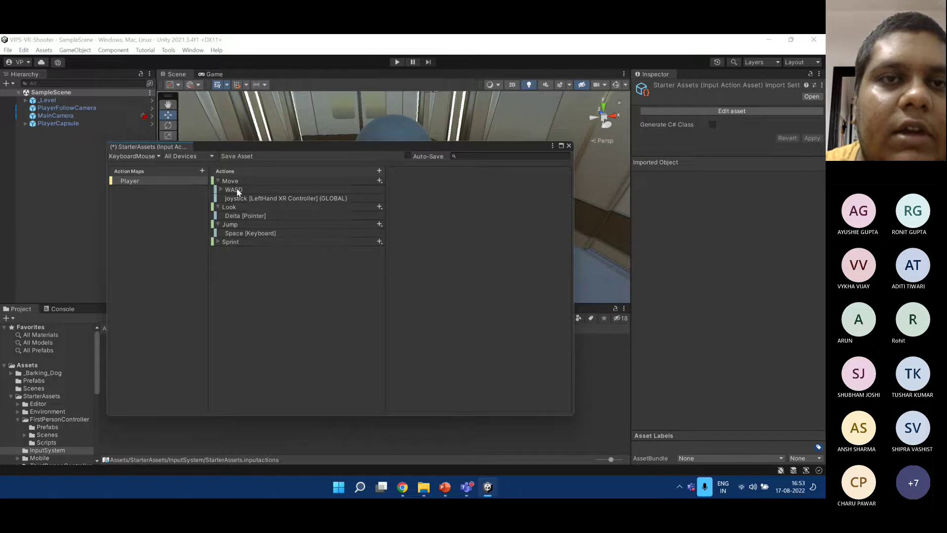
Examine the KeyboardMouse bindings of Move, Look, Jump and Sprint, plus the action types available for Sprint.
left_click(237, 191)
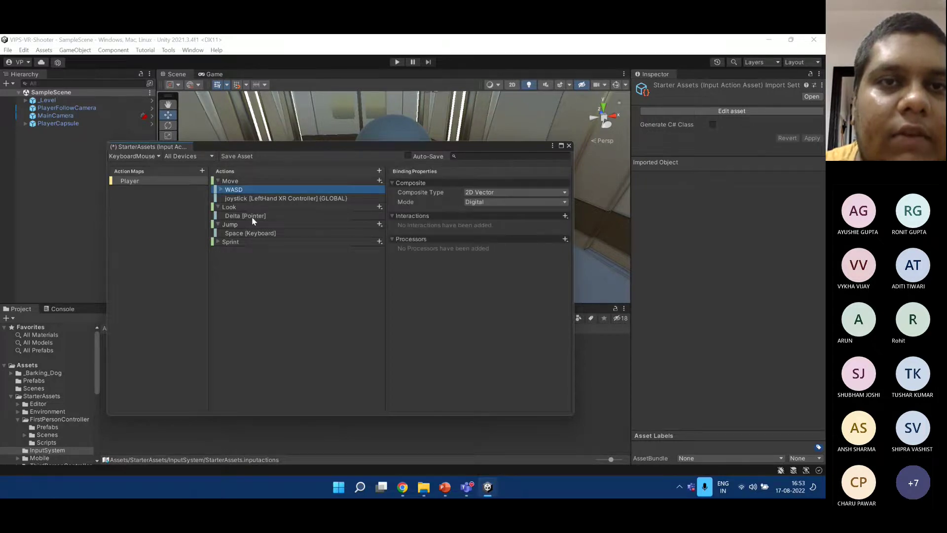
left_click(249, 217)
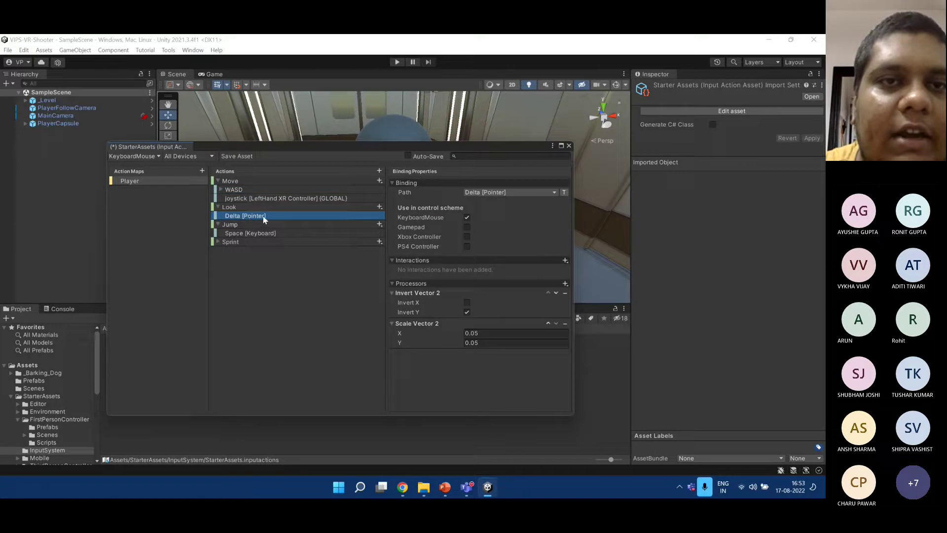
left_click(253, 234)
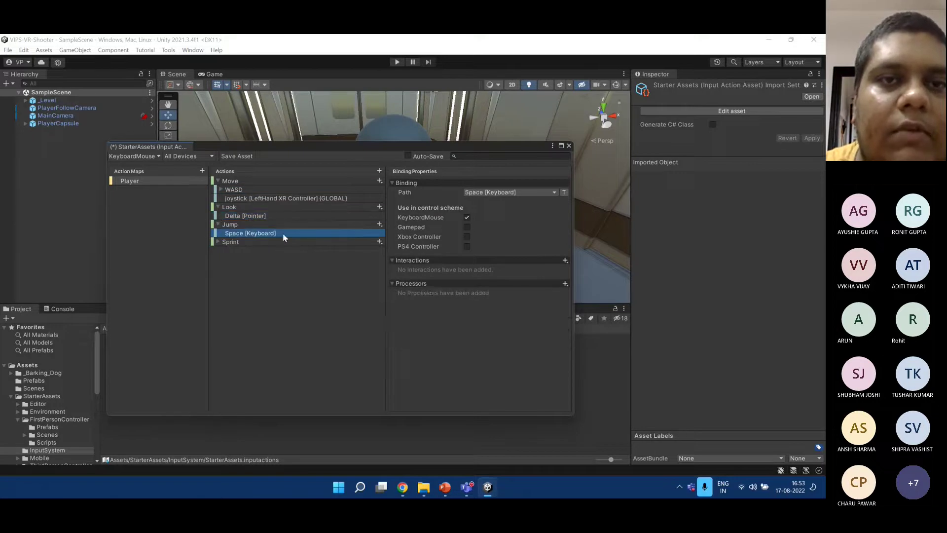
left_click(218, 242)
left_click(263, 251)
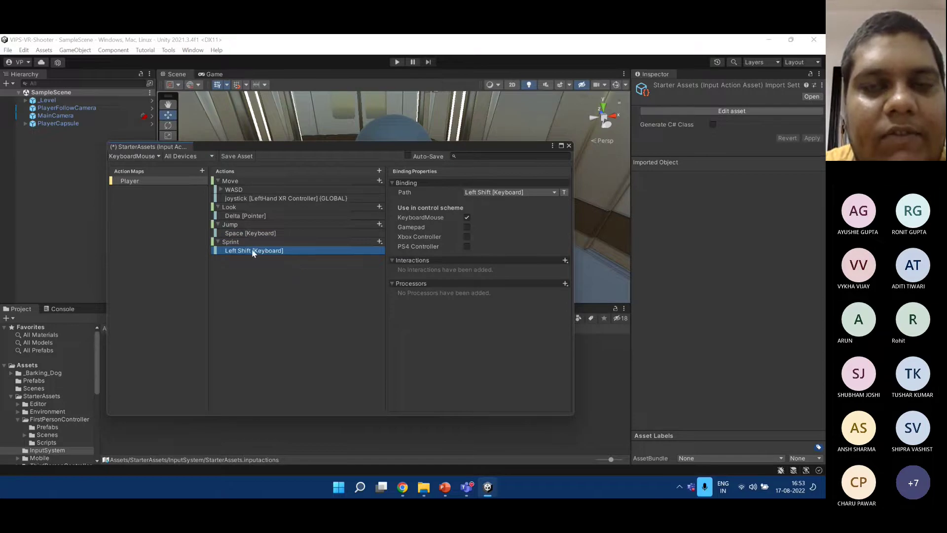
left_click(275, 242)
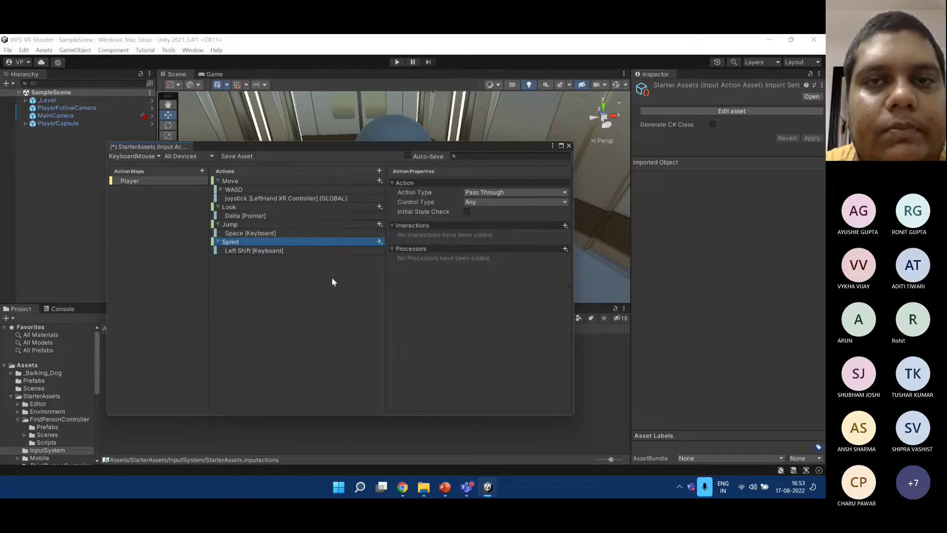
left_click(521, 193)
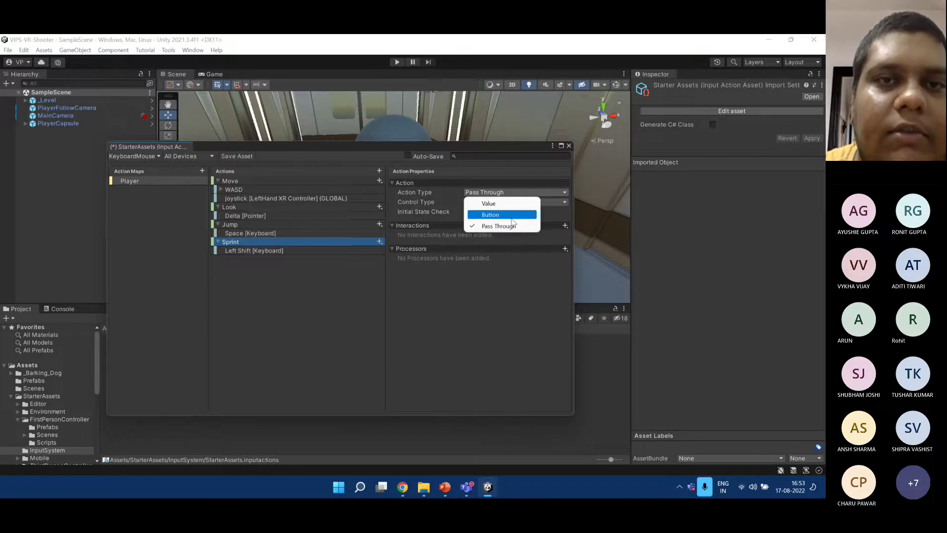
left_click(434, 339)
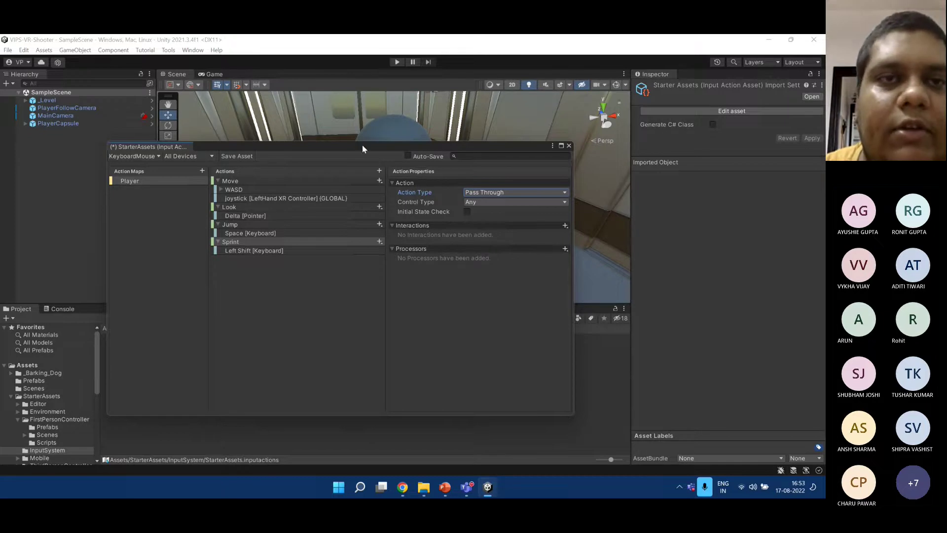
Discard the unsaved changes to the StarterAssets input actions and reopen the asset to check the Move action's bindings.
left_click(569, 146)
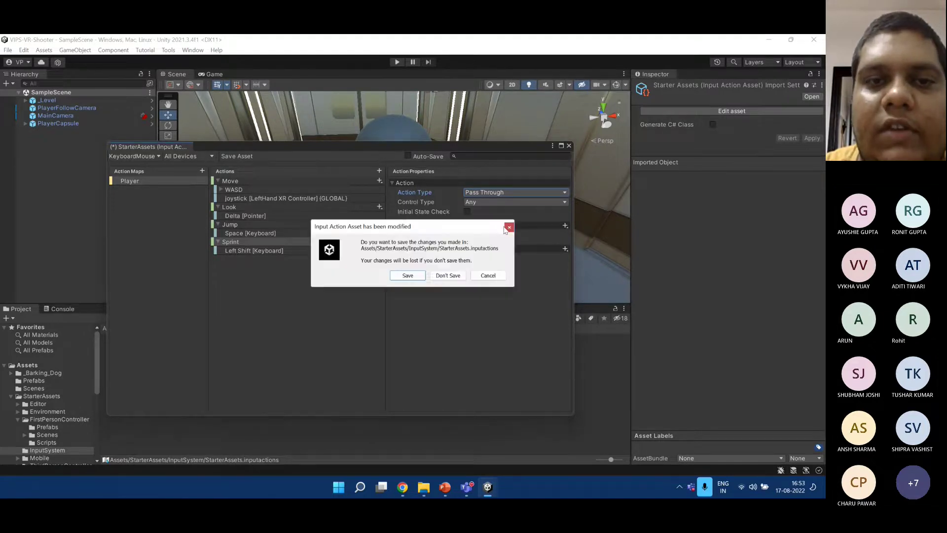
left_click(457, 280)
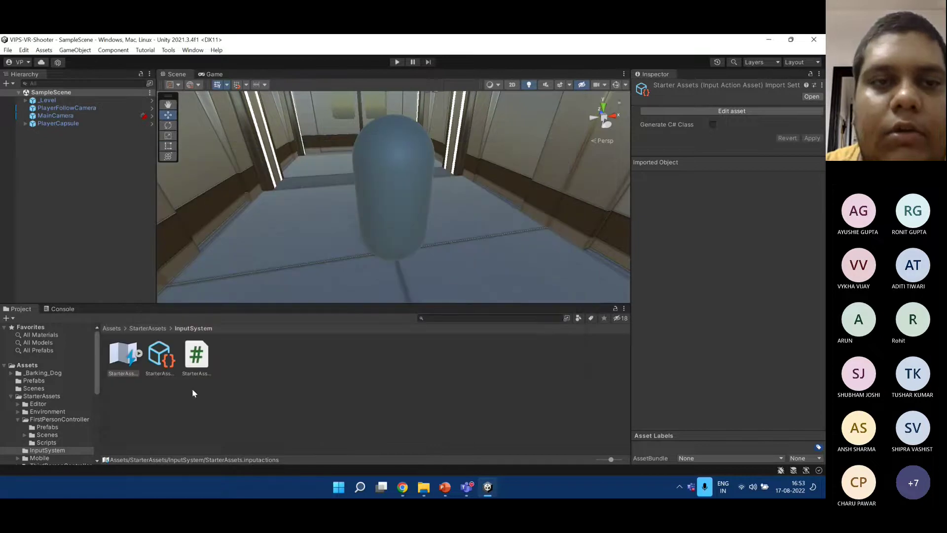
double_click(119, 355)
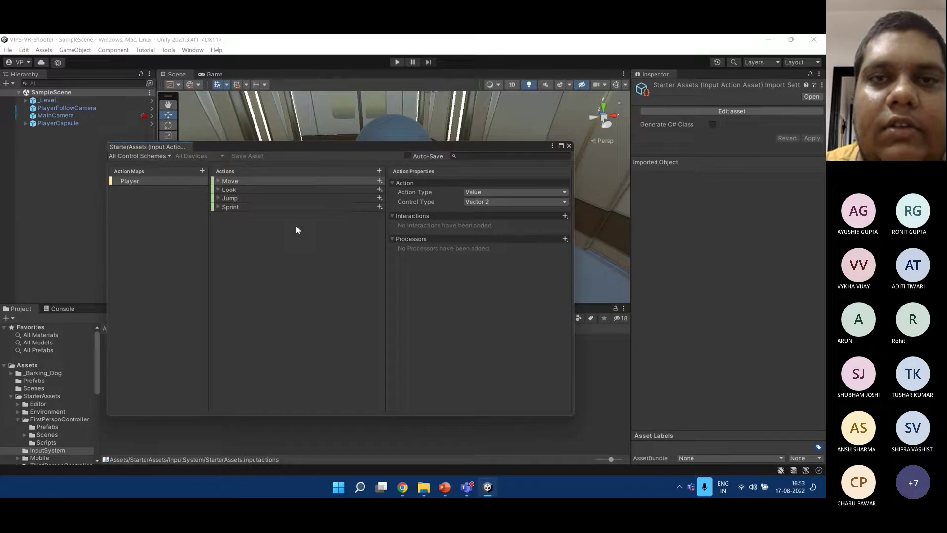
left_click(219, 181)
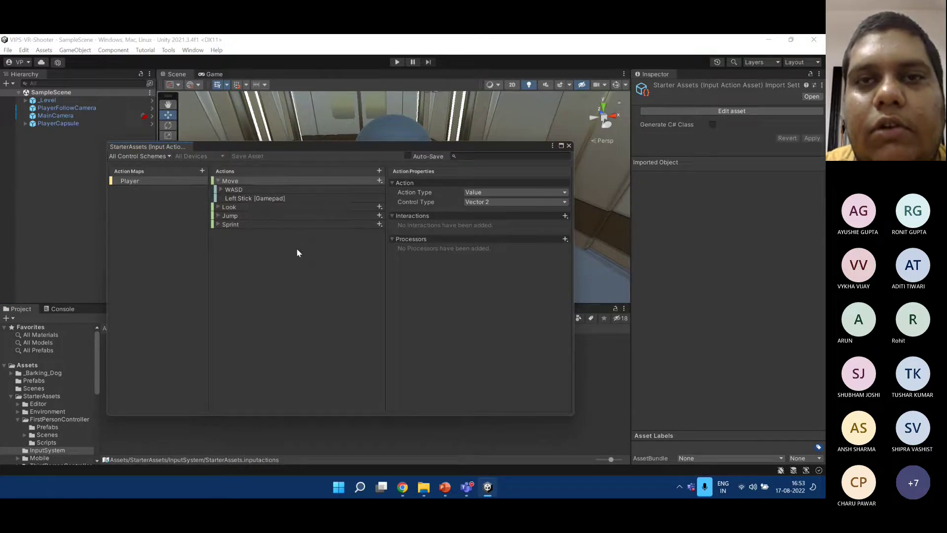
left_click(569, 146)
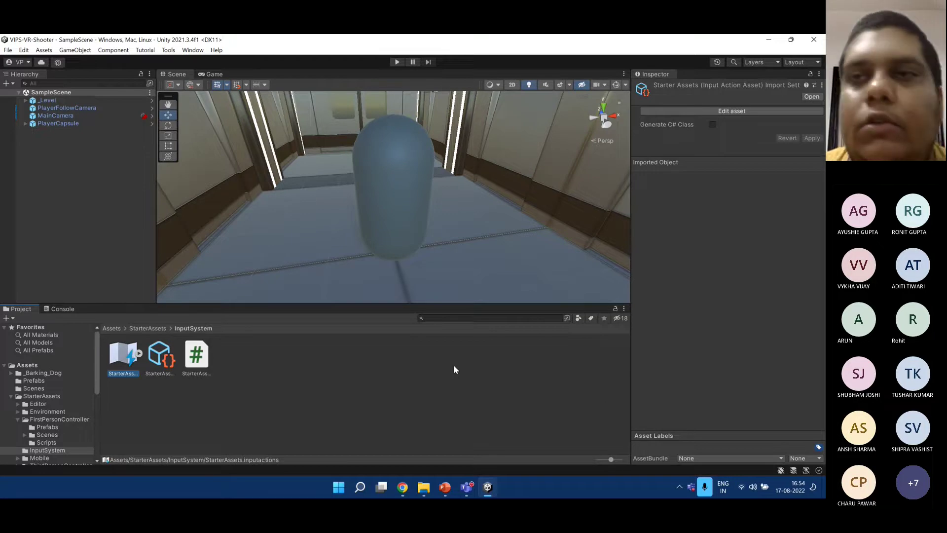
Select PlayerCapsule and review the Default Scheme options and Auto-Switch description of its Player Input component.
left_click(86, 123)
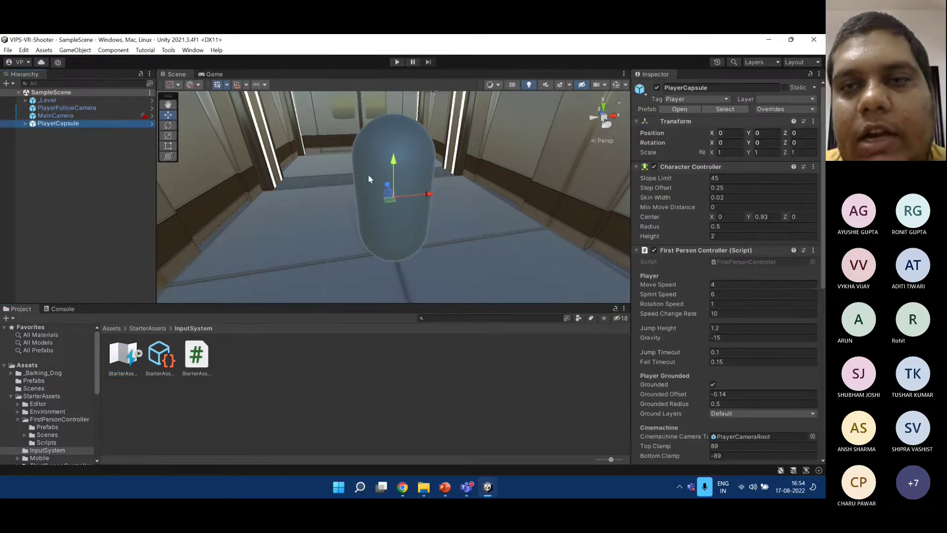
scroll(681, 249, "down", 10)
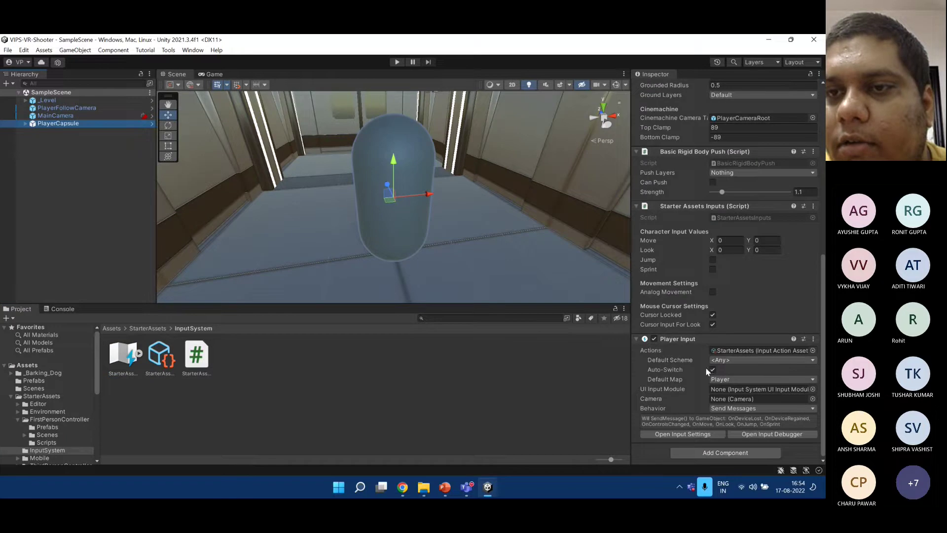
left_click(739, 360)
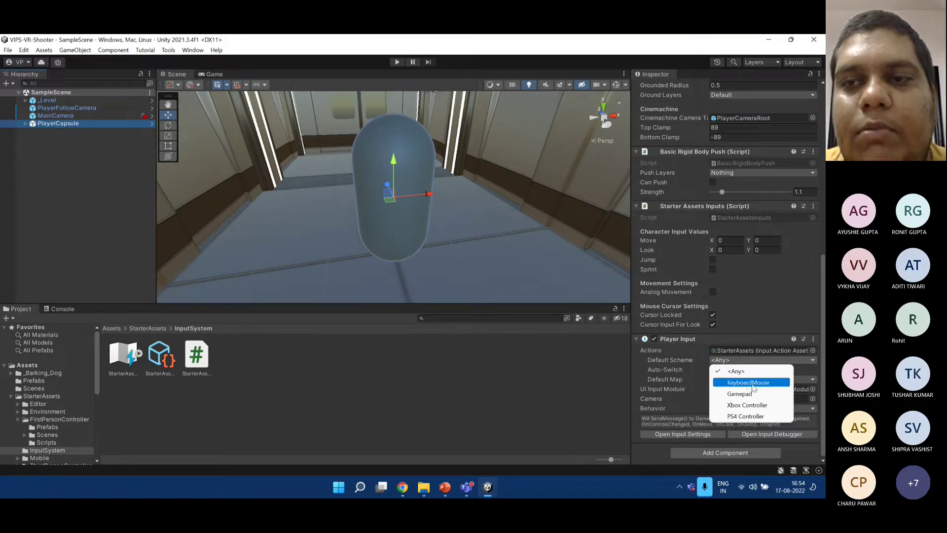
left_click(680, 371)
mouse_move(664, 371)
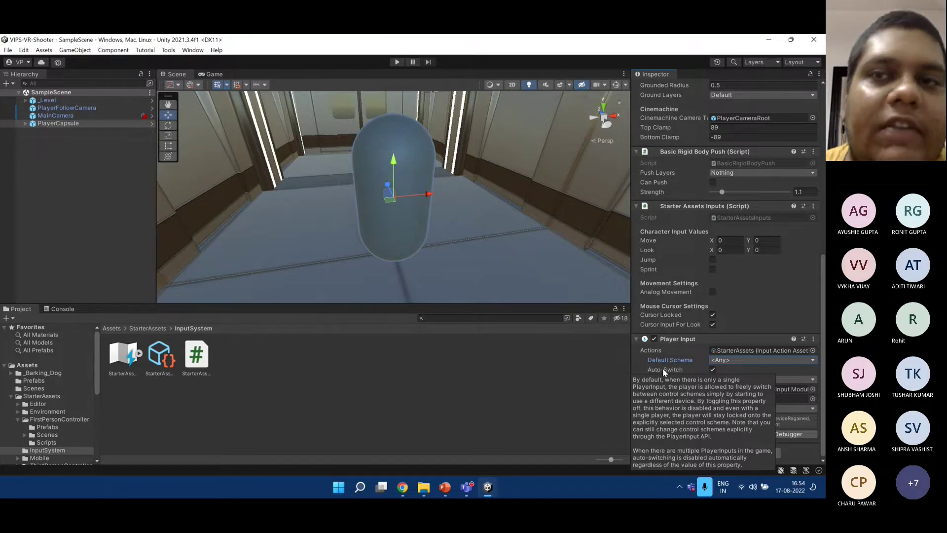
Review the Player Input component's Default Map and Behavior options and the actions listed in the StarterAssets input asset.
scroll(663, 371, "up", 2)
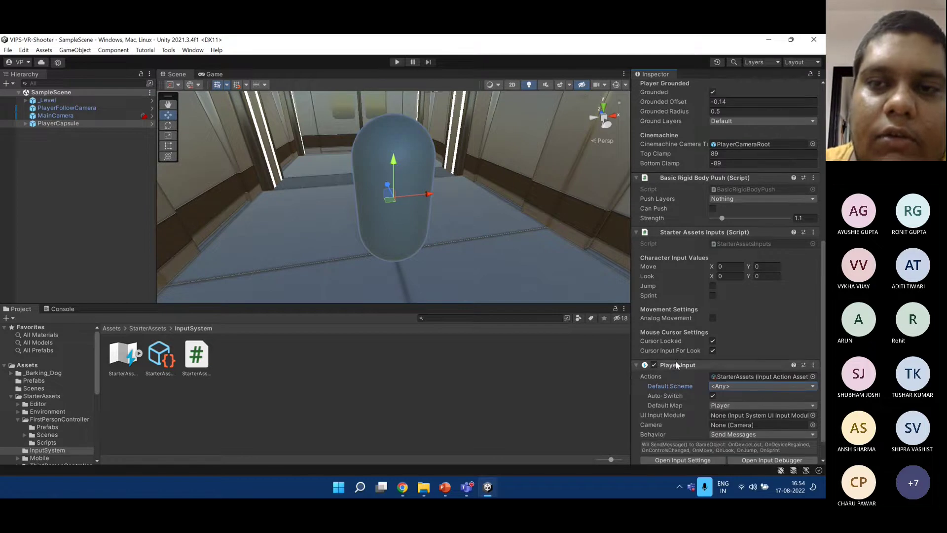
scroll(669, 401, "down", 2)
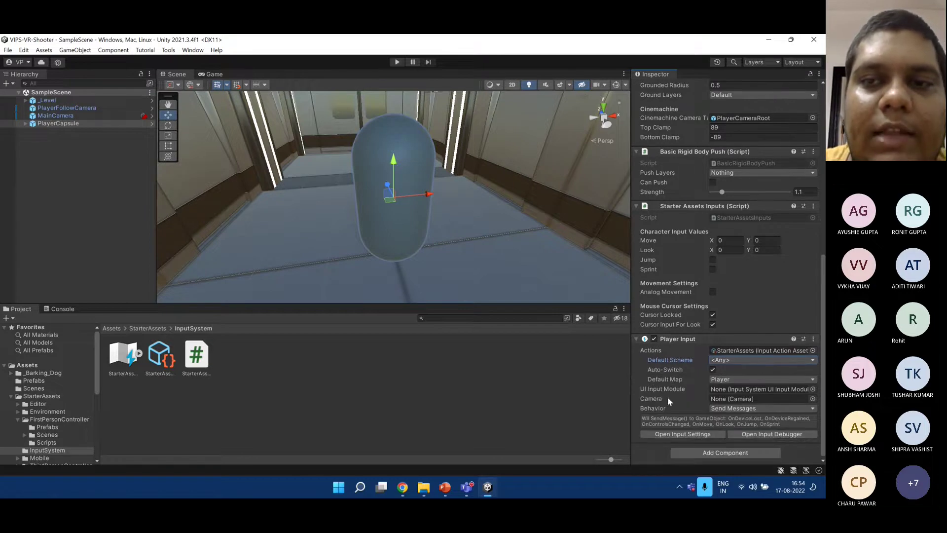
left_click(737, 379)
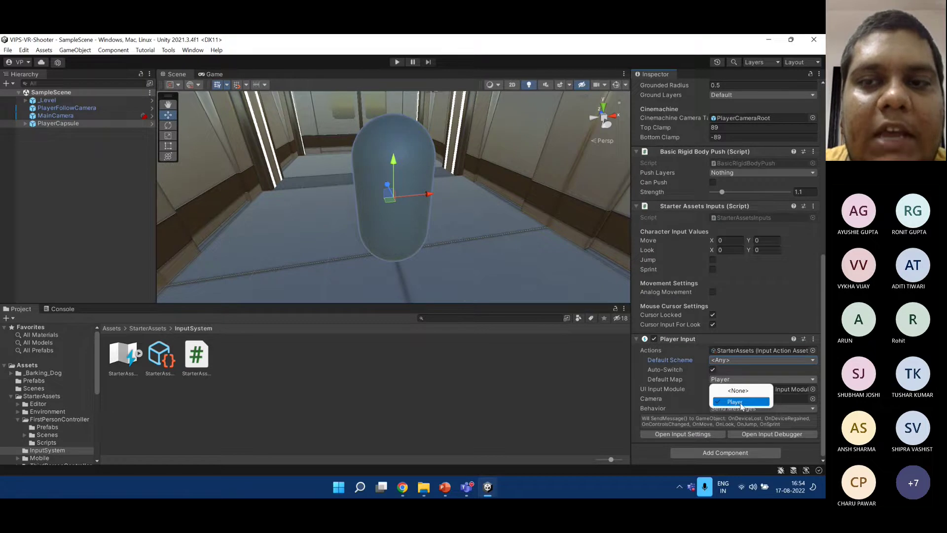
left_click(741, 402)
mouse_move(703, 400)
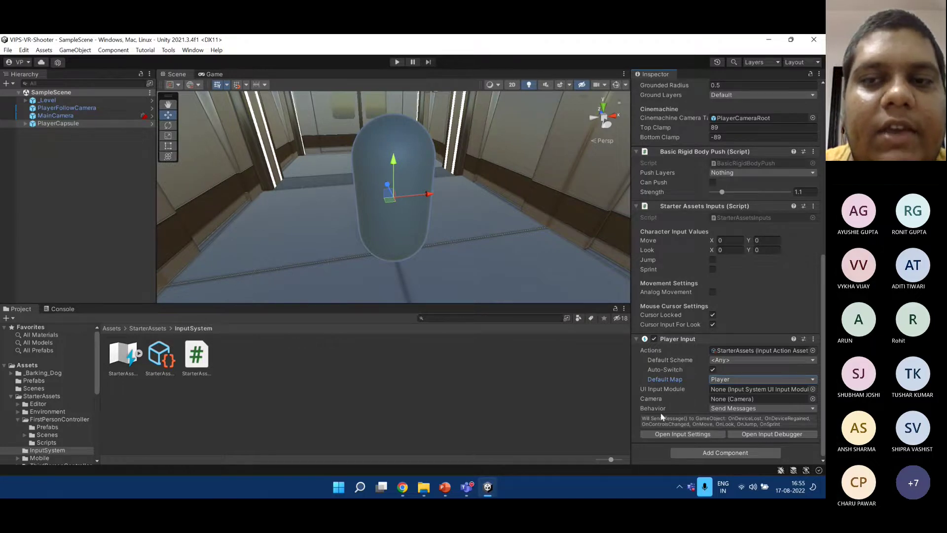
mouse_move(664, 414)
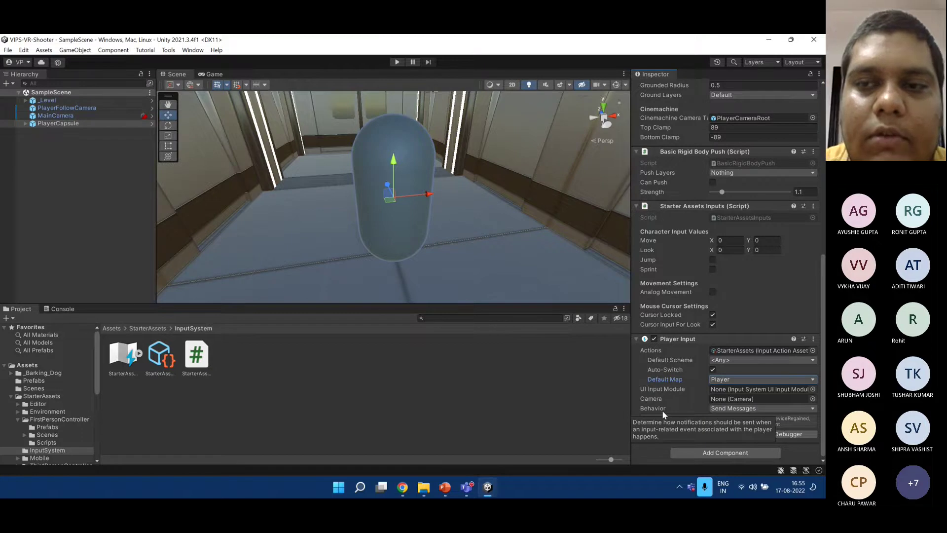
left_click(764, 408)
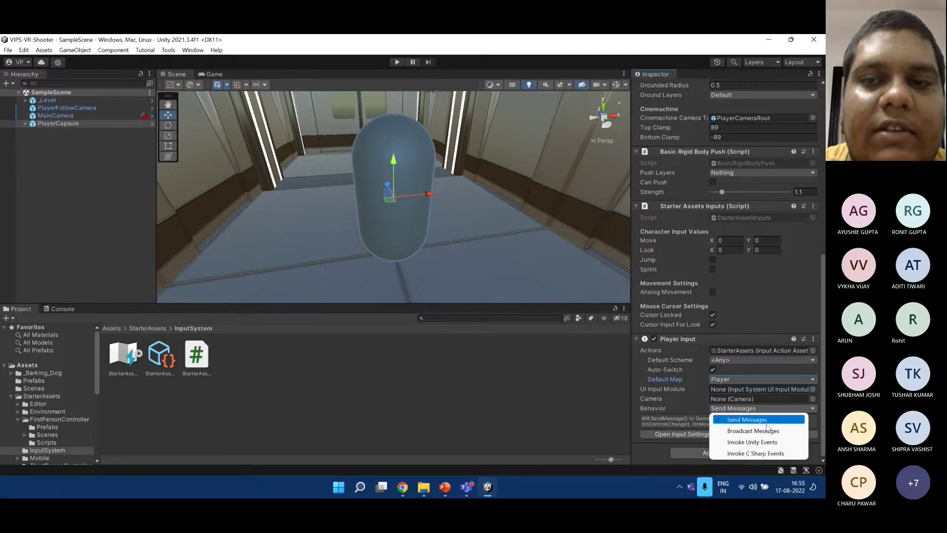
left_click(687, 407)
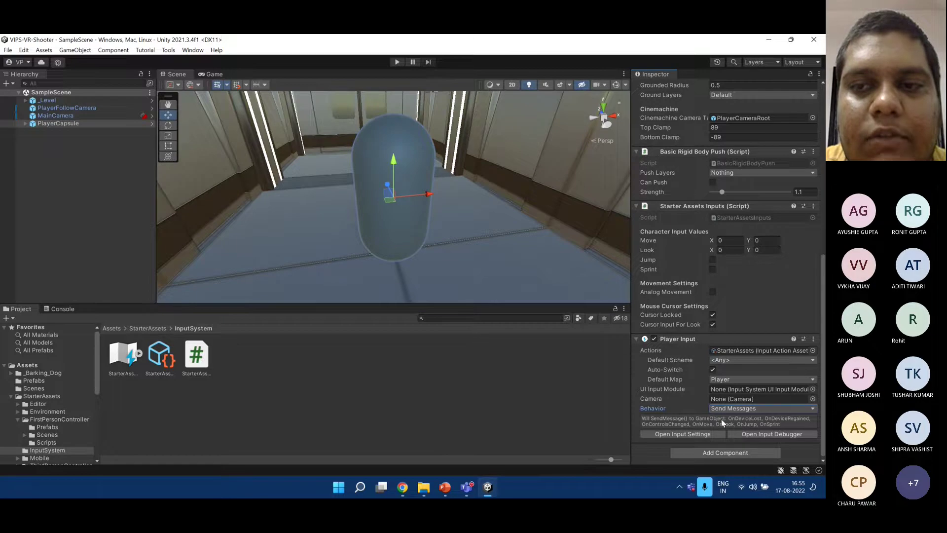
double_click(148, 375)
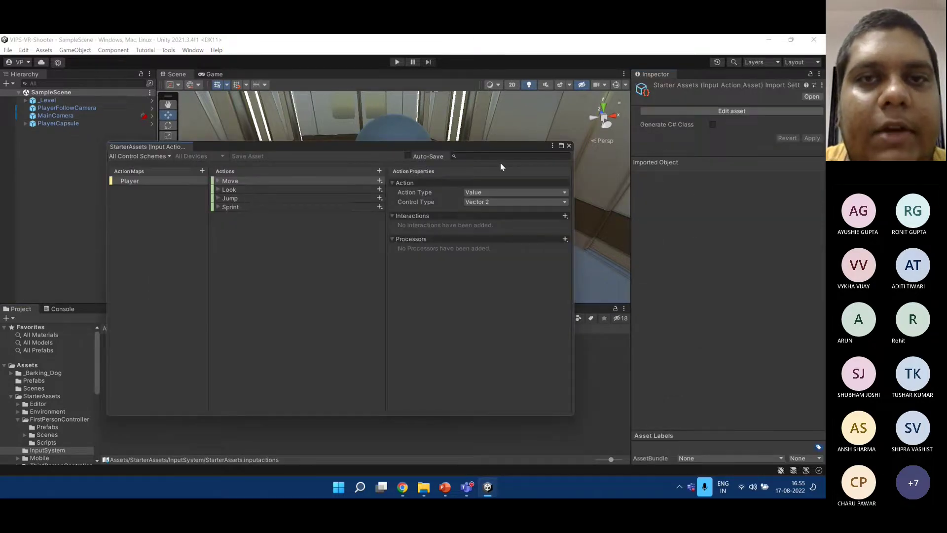
left_click(569, 145)
Set the Behavior of PlayerCapsule's Player Input component to Invoke Unity Events.
left_click(57, 123)
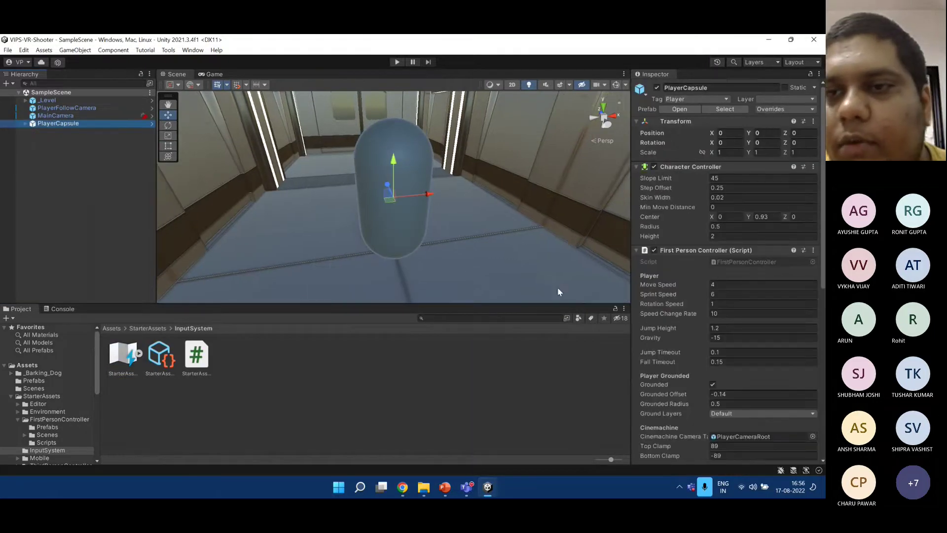
scroll(558, 287, "down", 2)
scroll(692, 288, "down", 10)
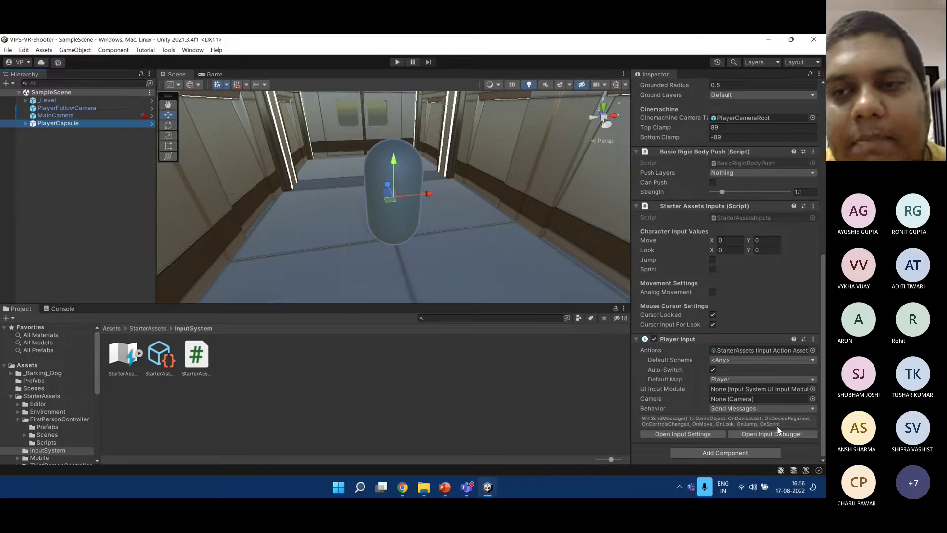
left_click(728, 409)
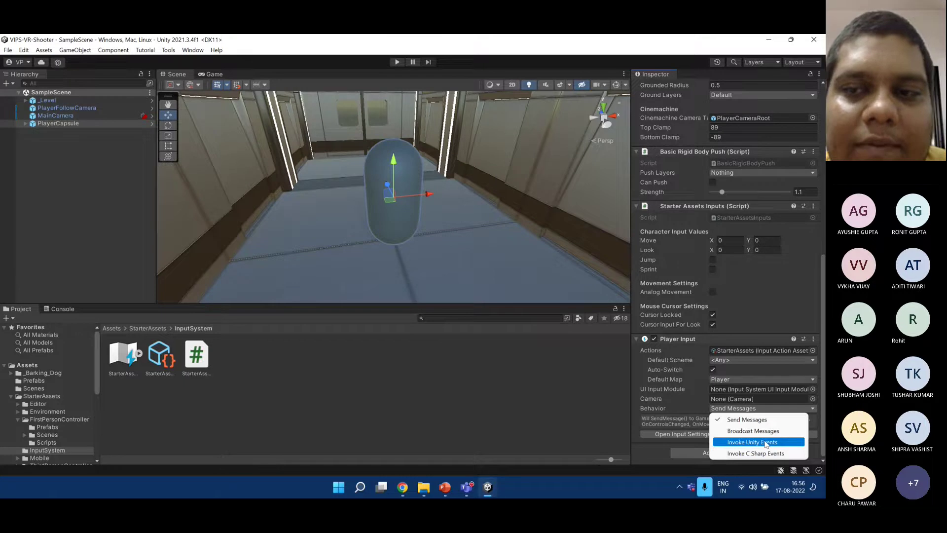
left_click(766, 443)
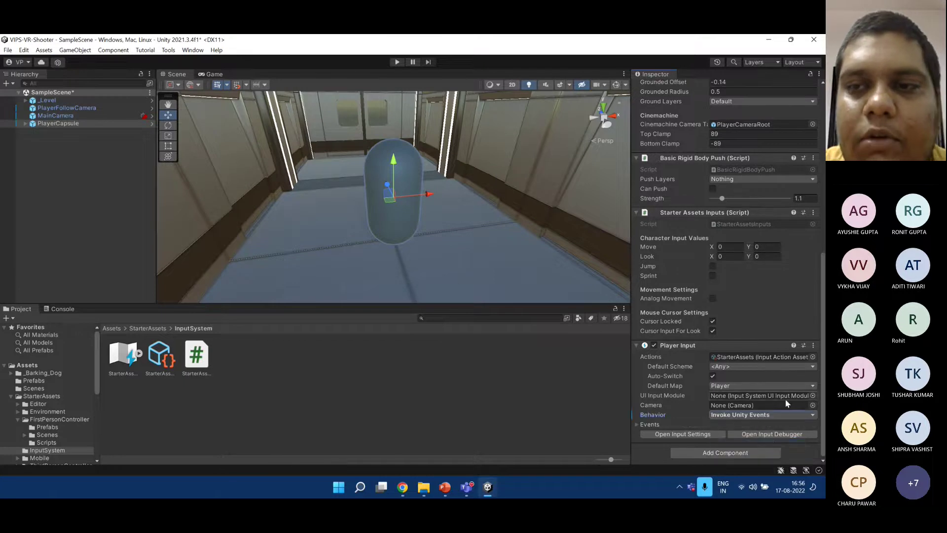
Expand the Player Input component's Events and its Player group to show the action callbacks.
left_click(651, 425)
scroll(676, 374, "down", 5)
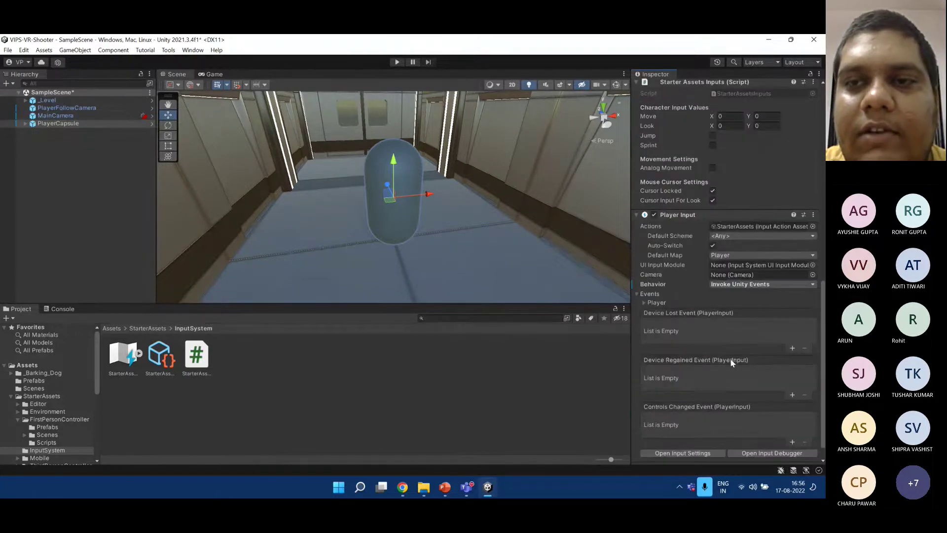
left_click(656, 285)
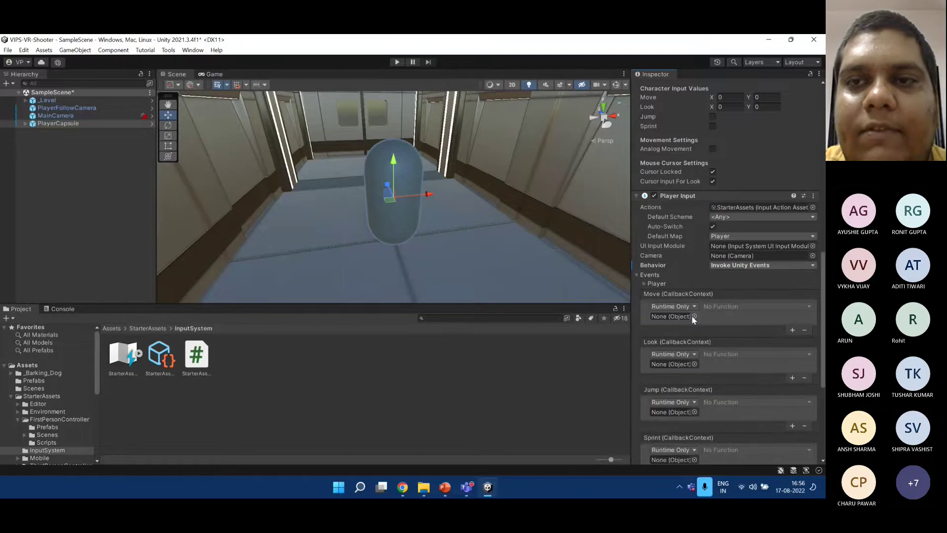
Set the Behavior of PlayerCapsule's Player Input component to Send Messages.
scroll(714, 327, "down", 4)
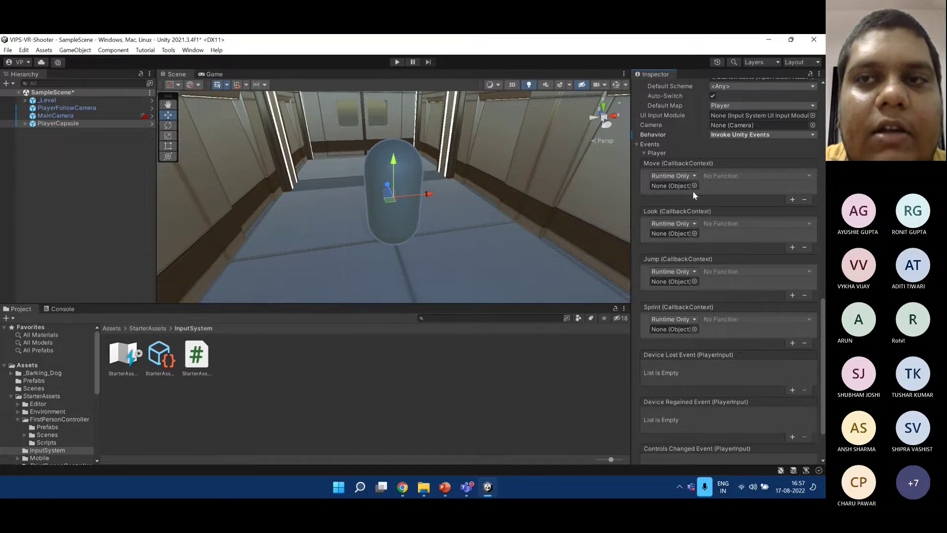
scroll(706, 211, "up", 2)
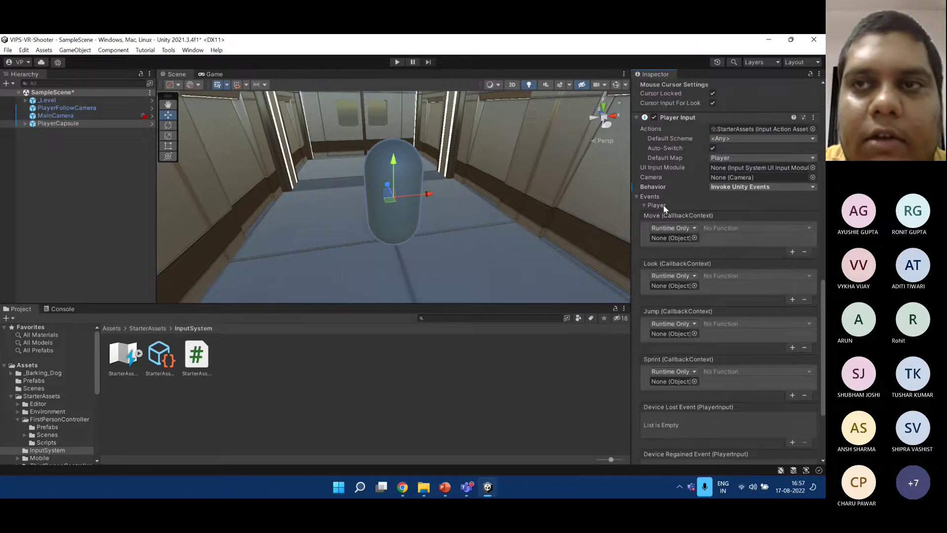
left_click(734, 187)
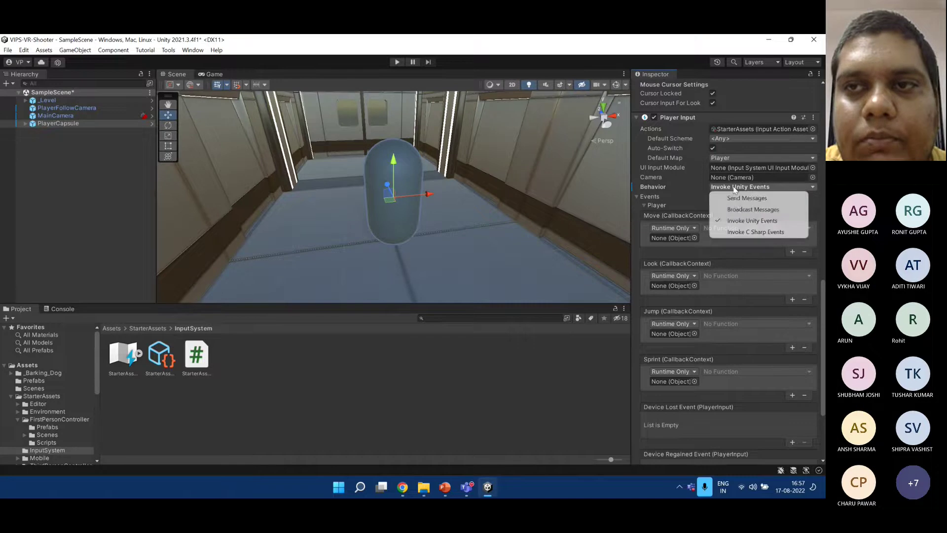
left_click(747, 198)
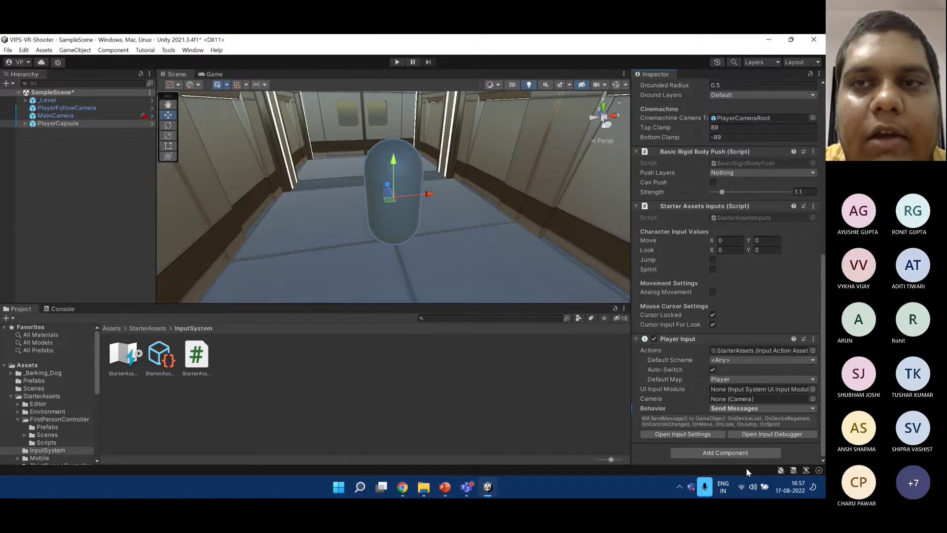
Open the StarterAssetsInputs script in Visual Studio and examine its OnMove, OnLook, OnJump and OnSprint methods.
left_click(740, 220)
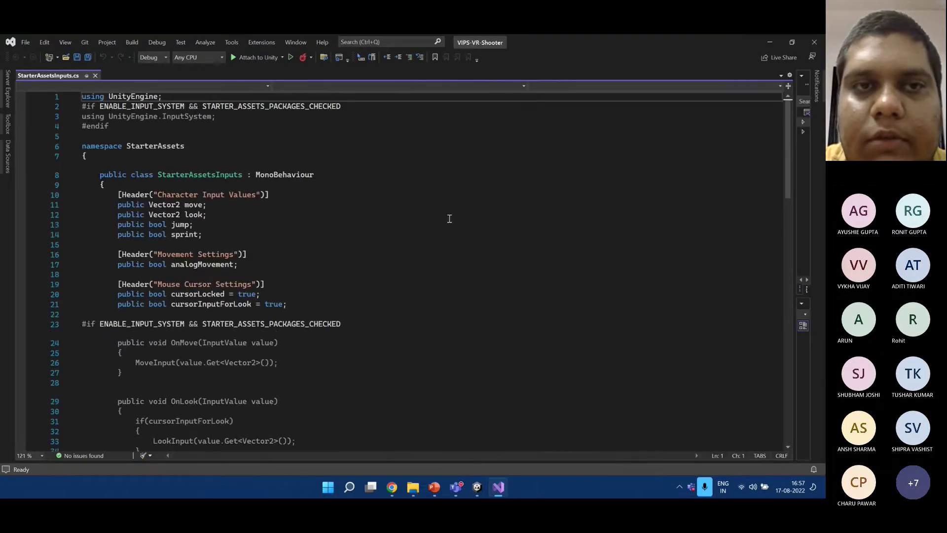
left_click_drag(788, 131, 775, 183)
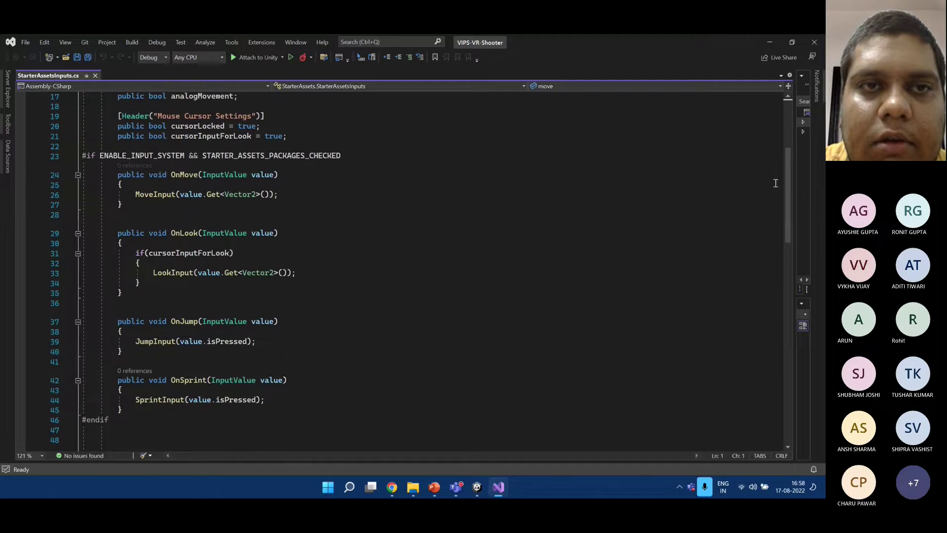
left_click(197, 175)
left_click(198, 233)
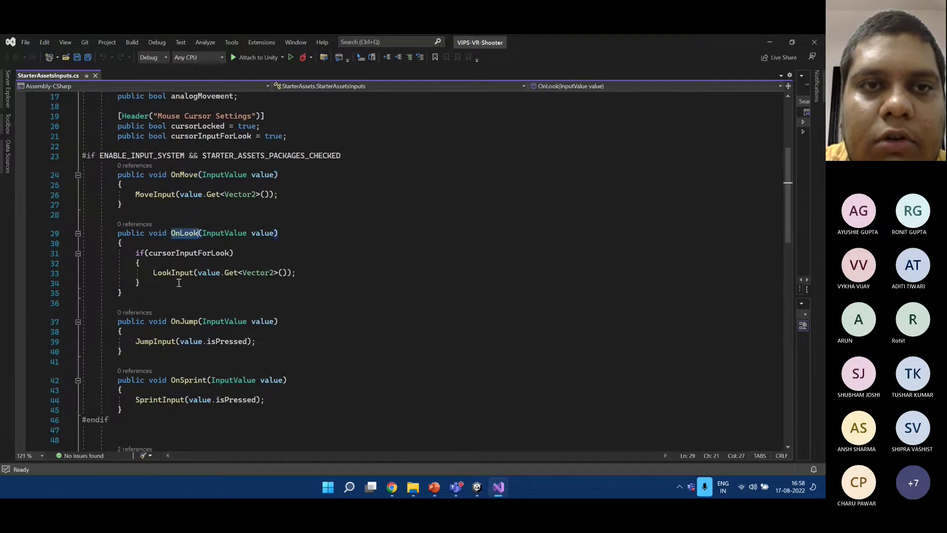
left_click(190, 322)
left_click(189, 381)
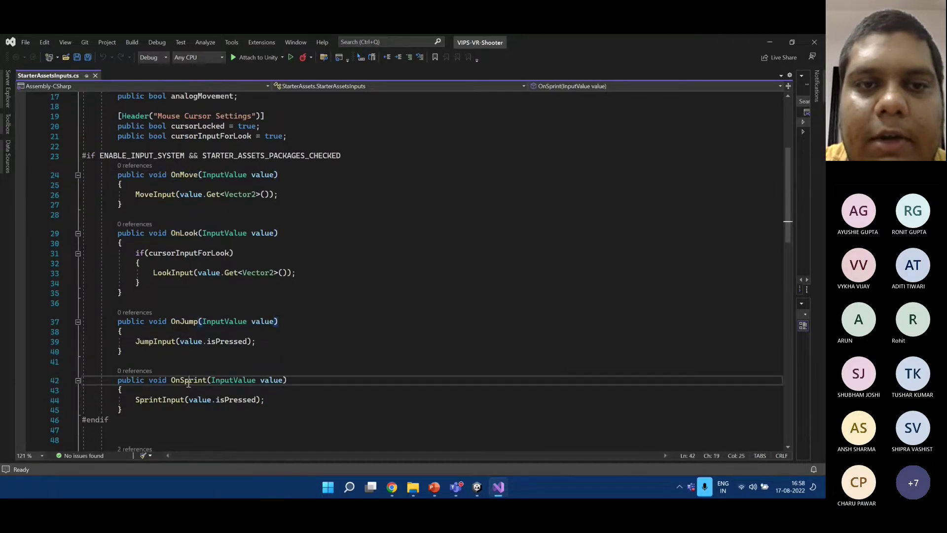
Return to Unity and set the Player Input component's Behavior to Invoke Unity Events.
left_click(773, 41)
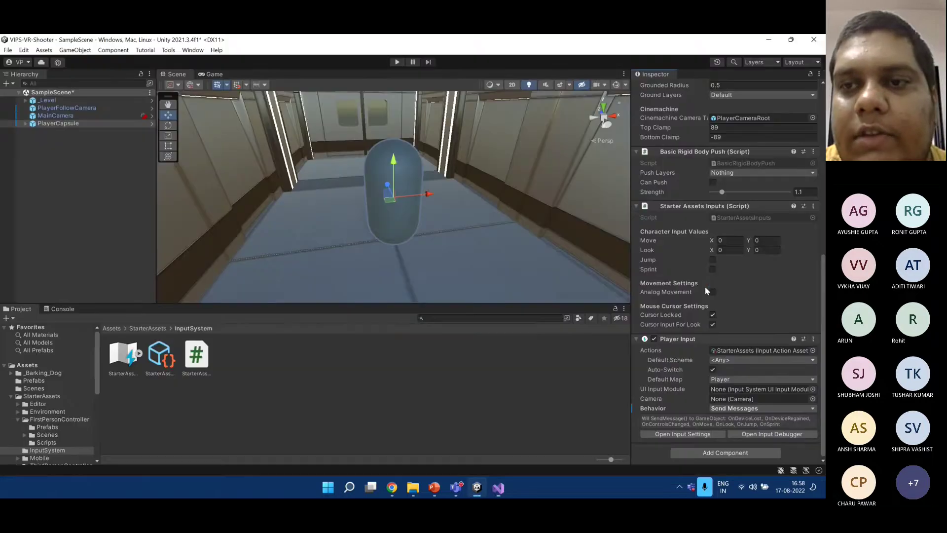
left_click(738, 410)
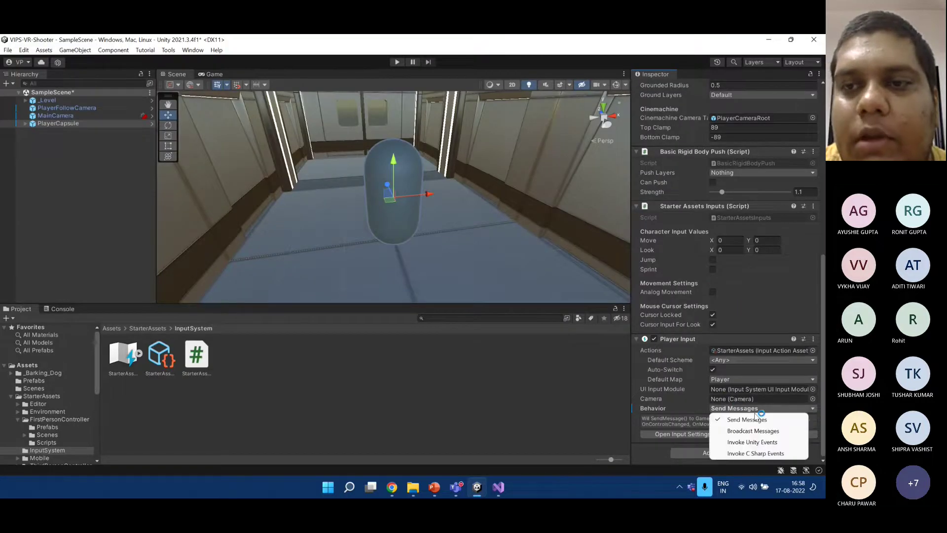
left_click(751, 442)
Assign PlayerCapsule as the target object of the Move callback in the Player Input events.
scroll(690, 315, "down", 5)
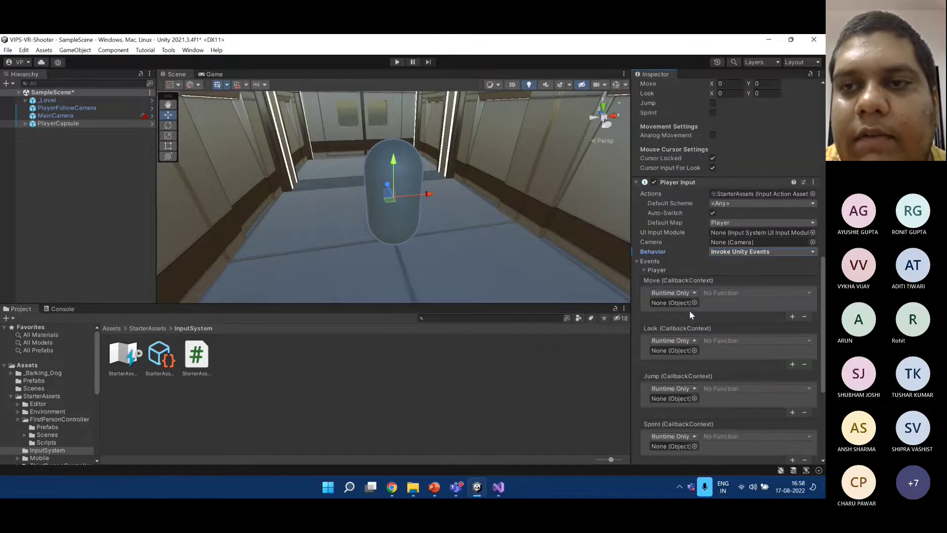
scroll(689, 310, "down", 3)
left_click(120, 124)
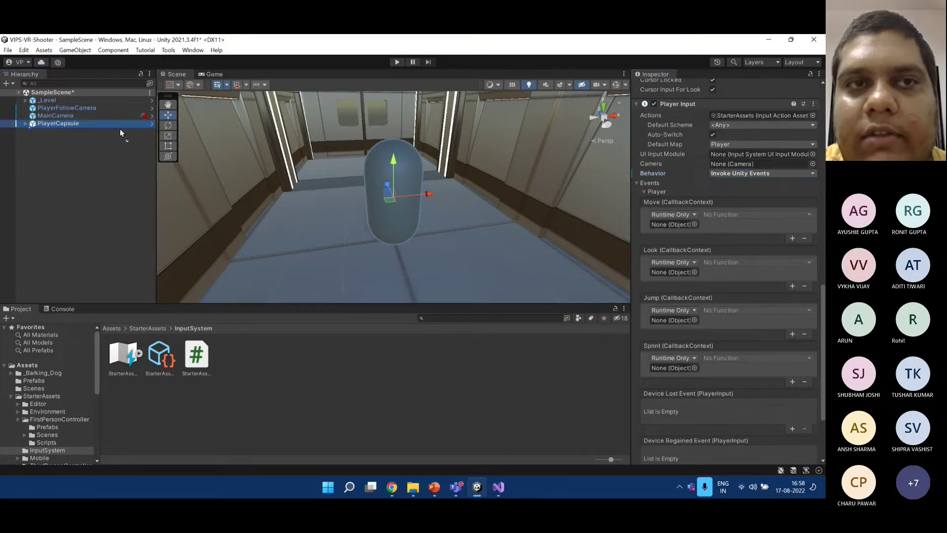
left_click_drag(120, 129, 673, 224)
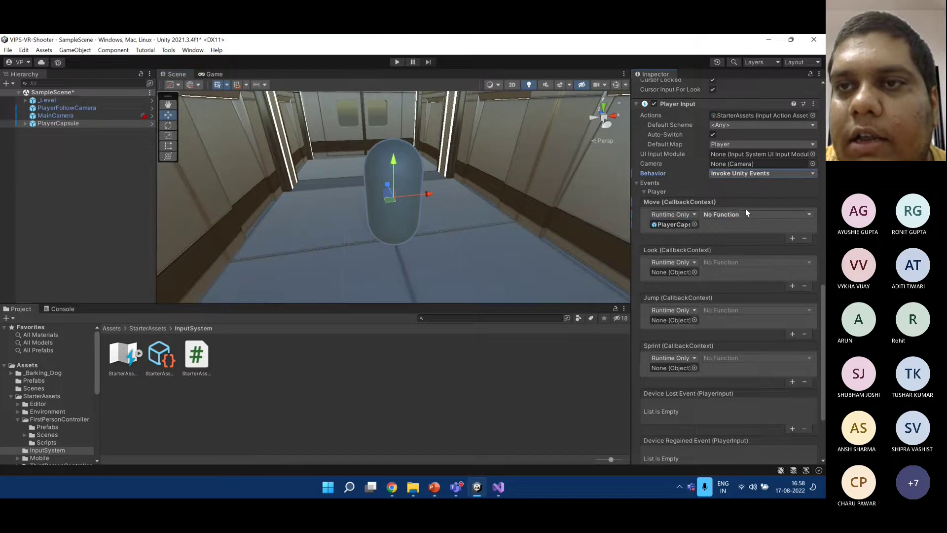
Browse the StarterAssetsInputs functions available for the Move callback and compare them with the script's methods in Visual Studio.
left_click(745, 215)
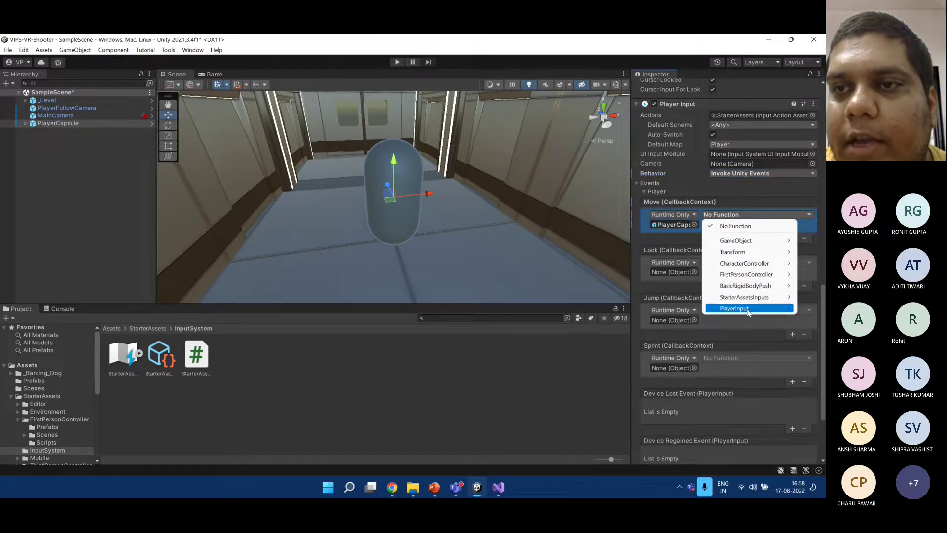
mouse_move(748, 297)
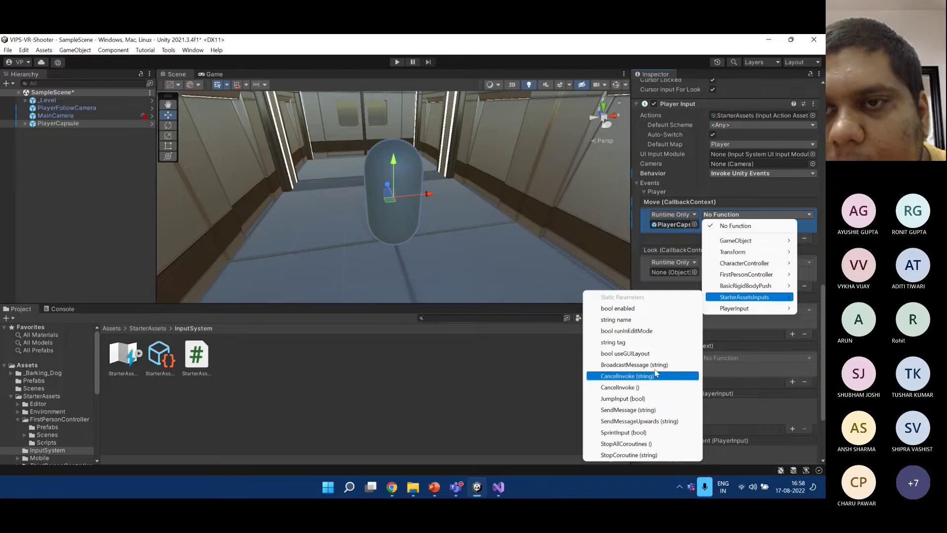
left_click(499, 487)
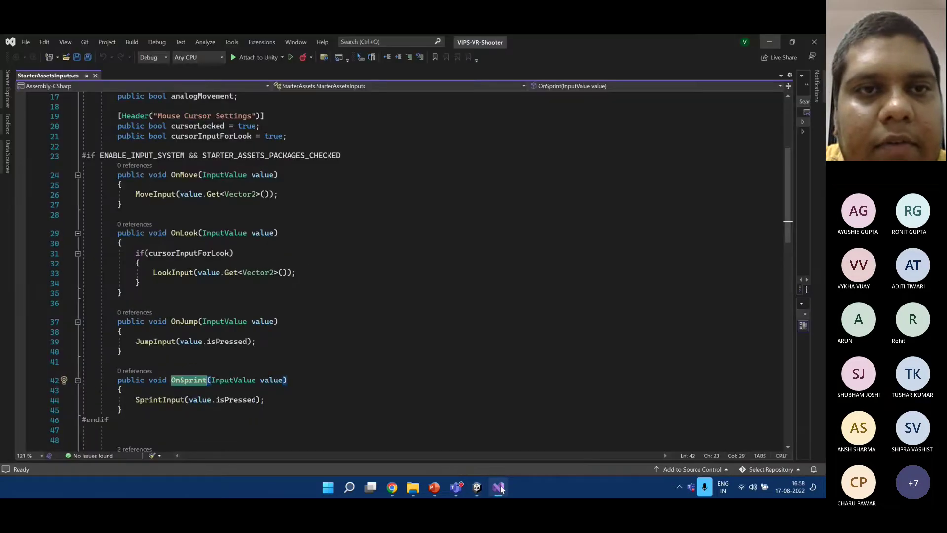
left_click(499, 487)
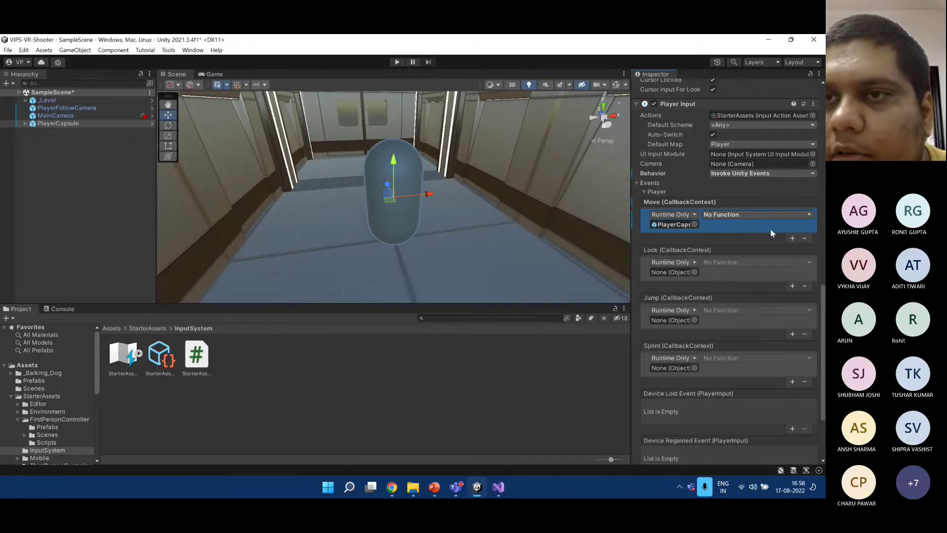
left_click(765, 215)
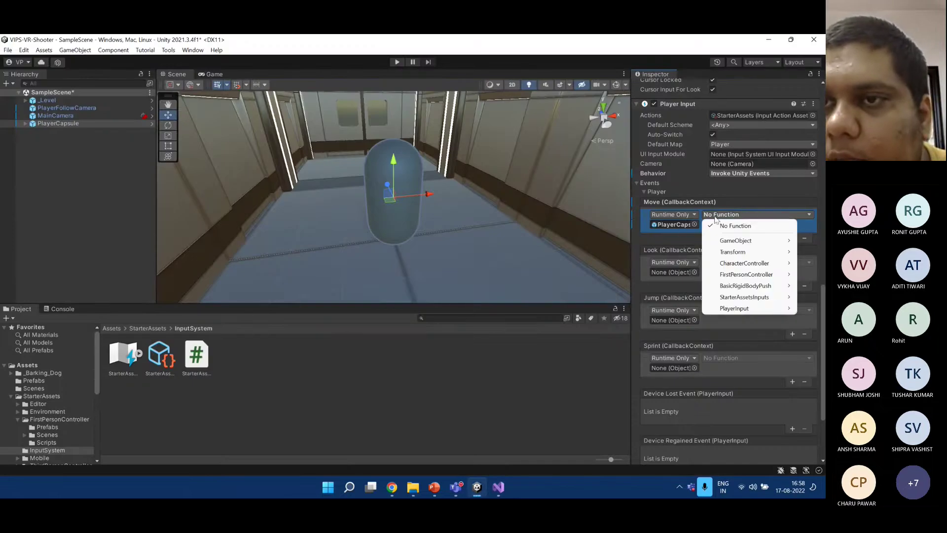
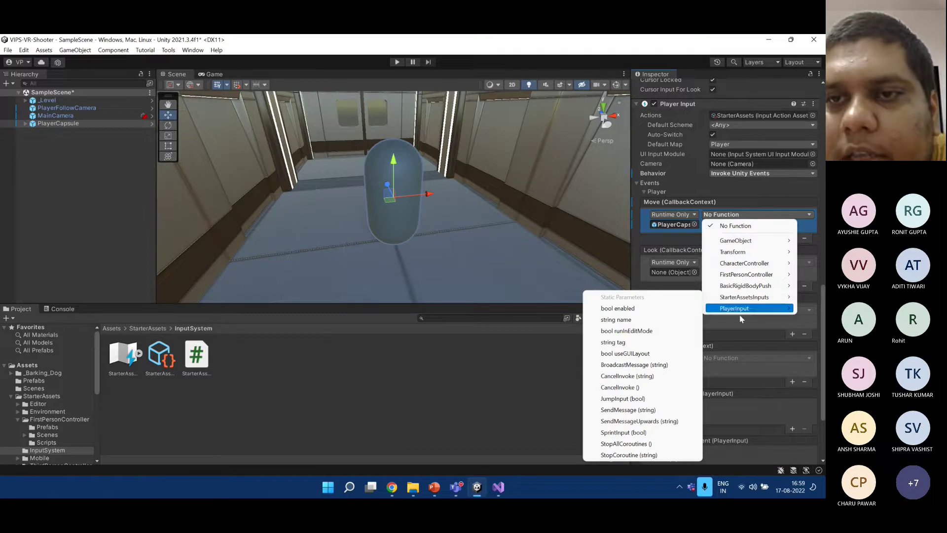
Switch to Visual Studio and review the input variables and the OnMove method in StarterAssetsInputs.cs.
left_click(498, 487)
scroll(452, 339, "up", 4)
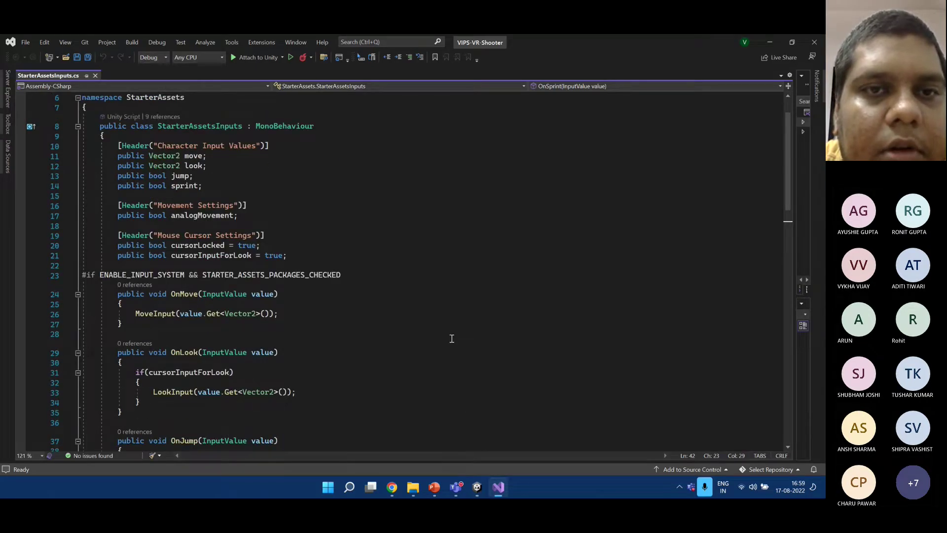
scroll(460, 324, "down", 2)
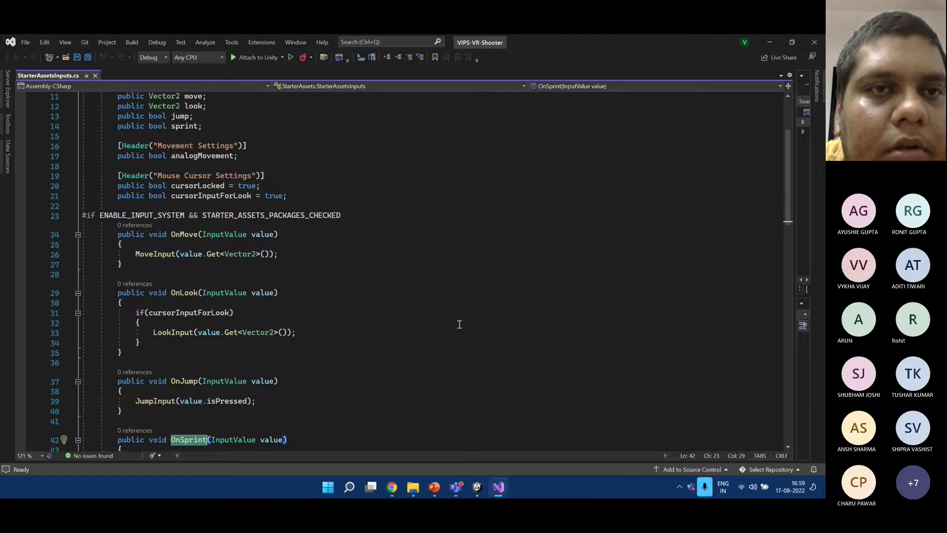
scroll(459, 324, "up", 1)
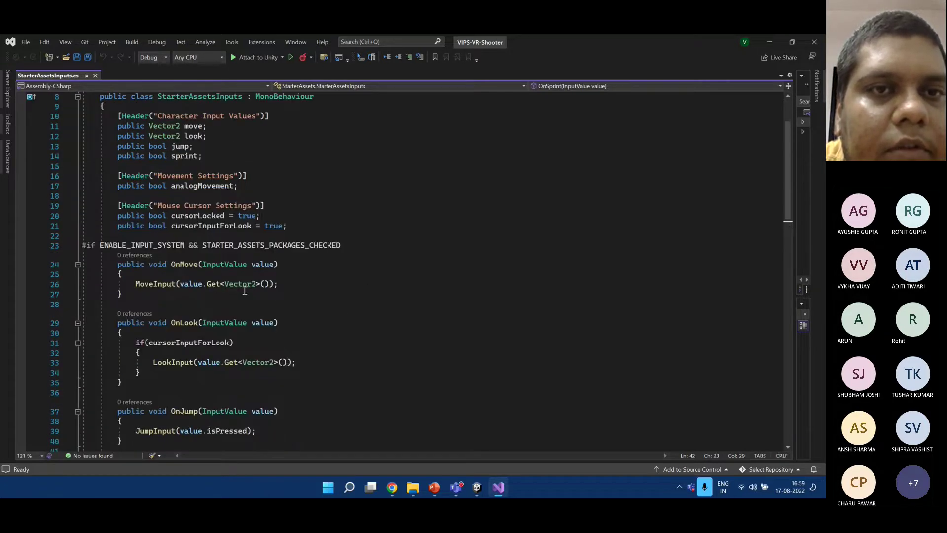
scroll(345, 309, "up", 1)
scroll(345, 309, "up", 1)
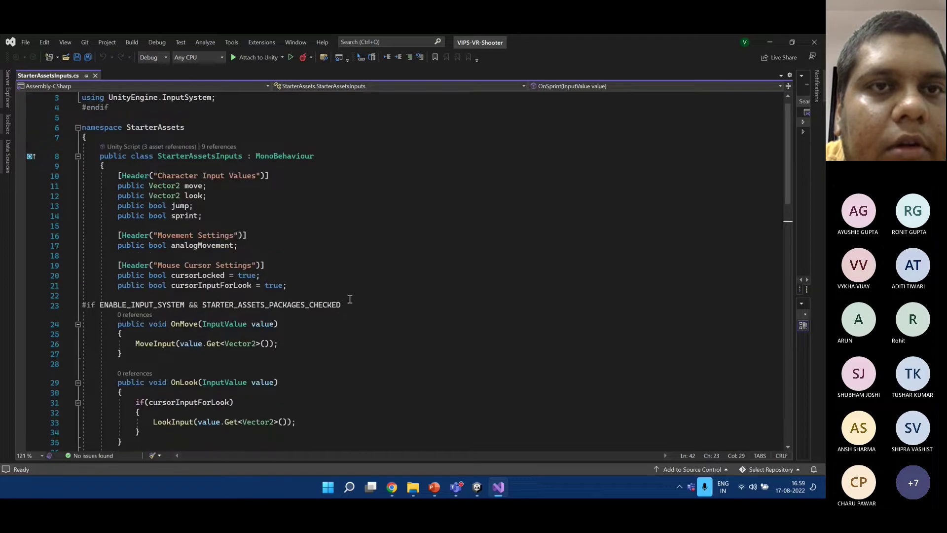
scroll(258, 301, "down", 1)
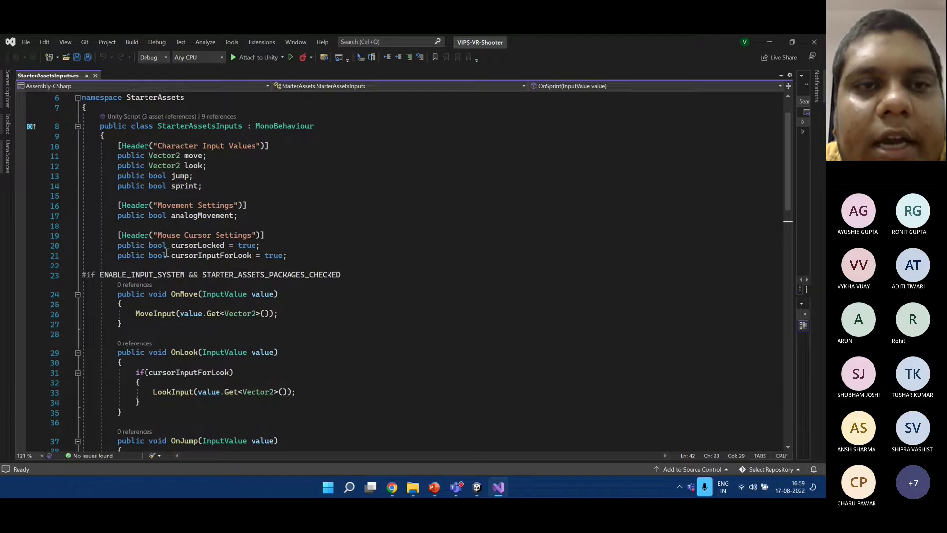
left_click(180, 294)
key("Down")
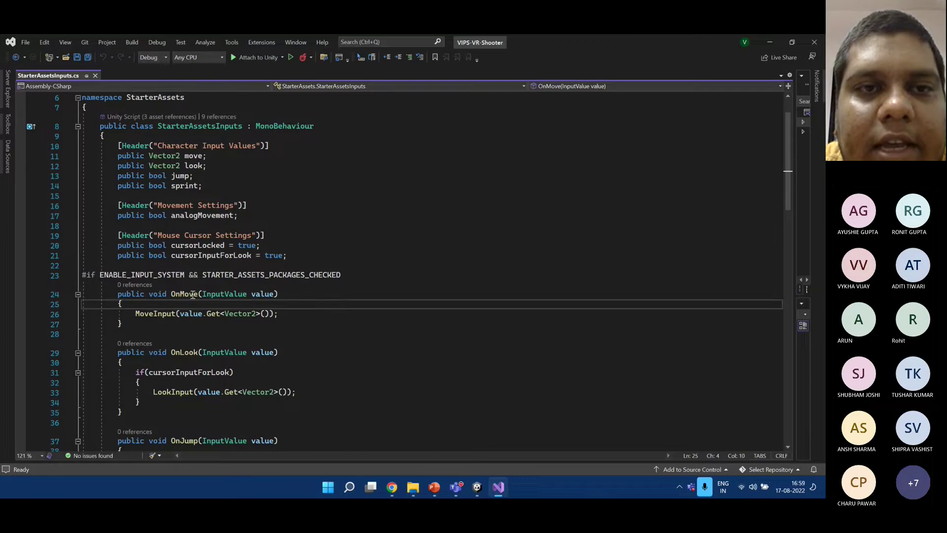
Return to Unity and check the PlayerInput functions available for the Move callback before going back to the script.
left_click(763, 43)
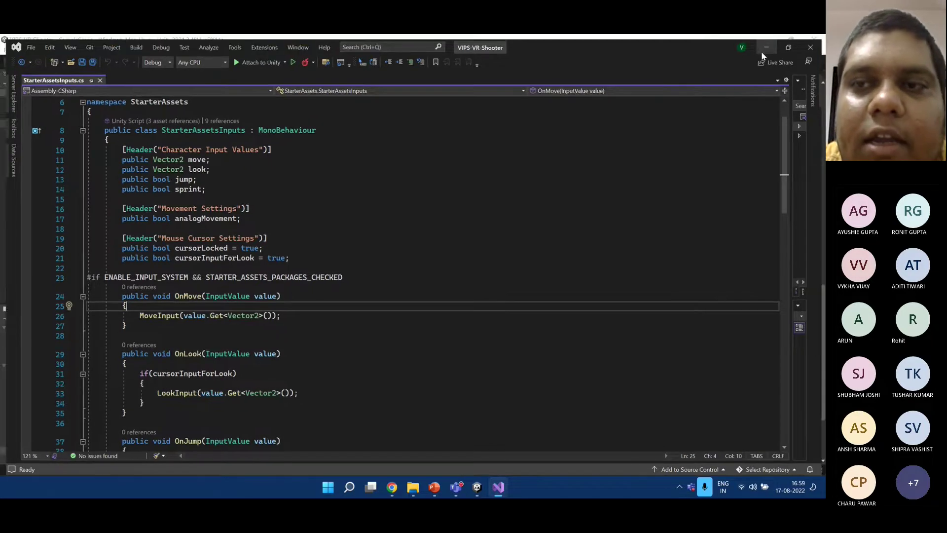
left_click(754, 215)
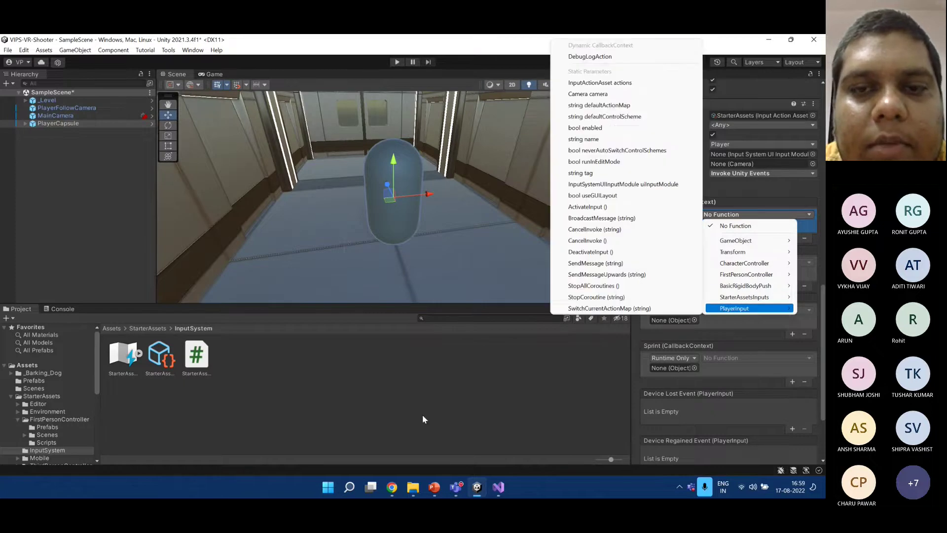
left_click(498, 487)
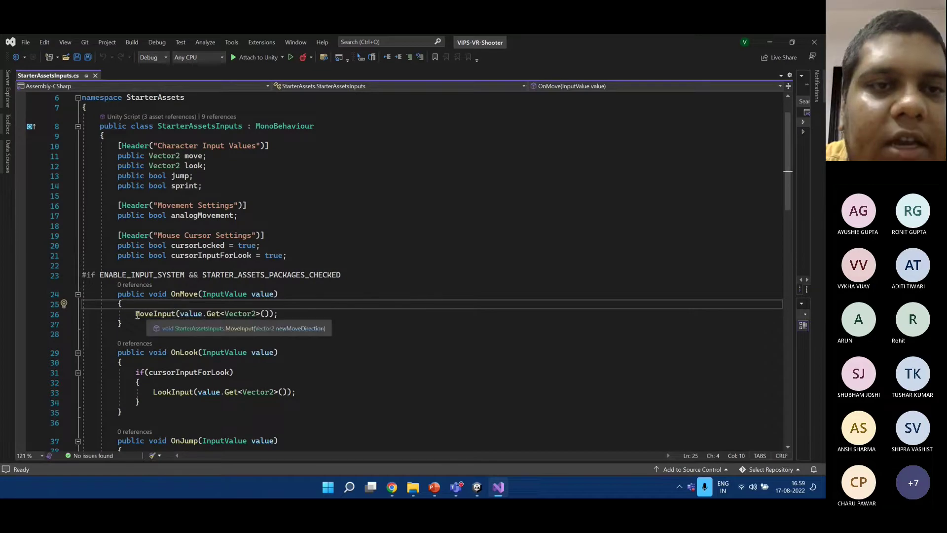
Follow the MoveInput call in OnMove to its definition and examine how it assigns newMoveDirection to the move variable.
left_click_drag(135, 315, 290, 314)
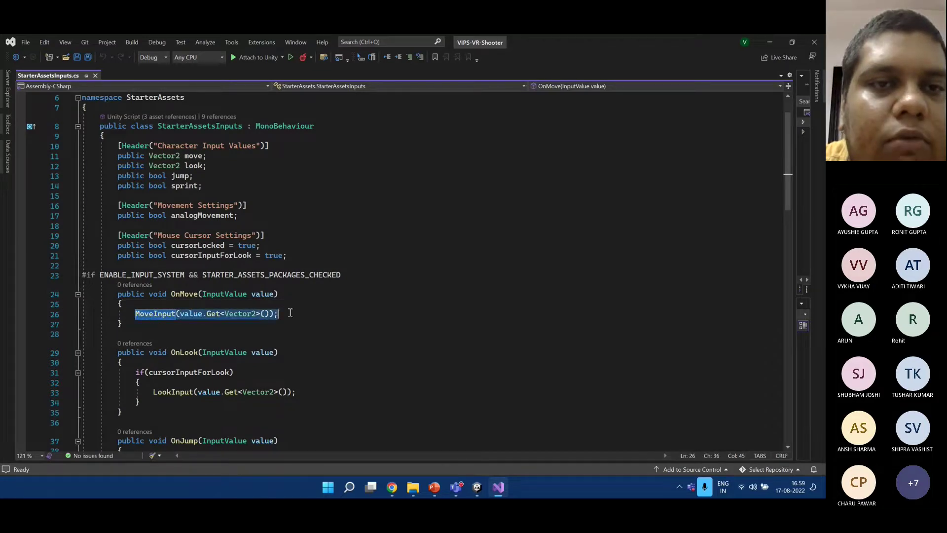
left_click(290, 315)
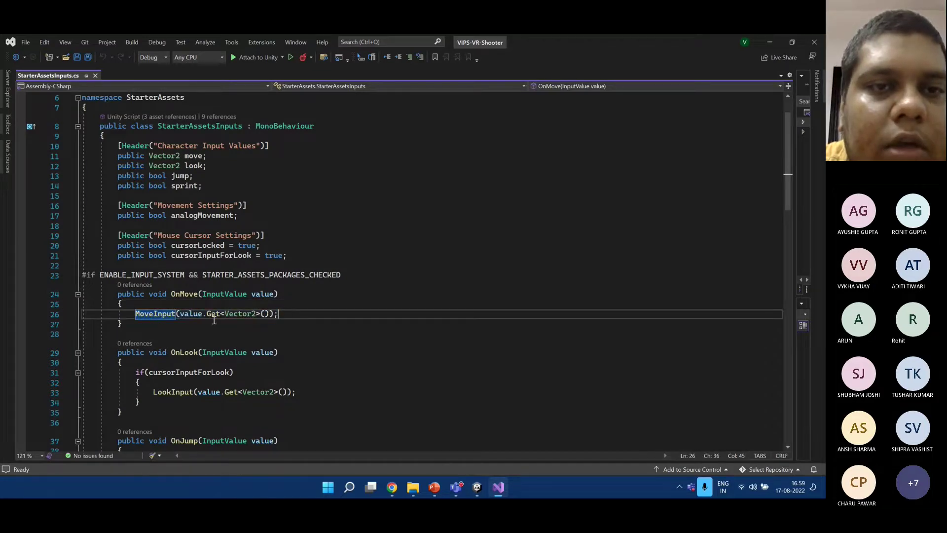
left_click(174, 314, "ctrl")
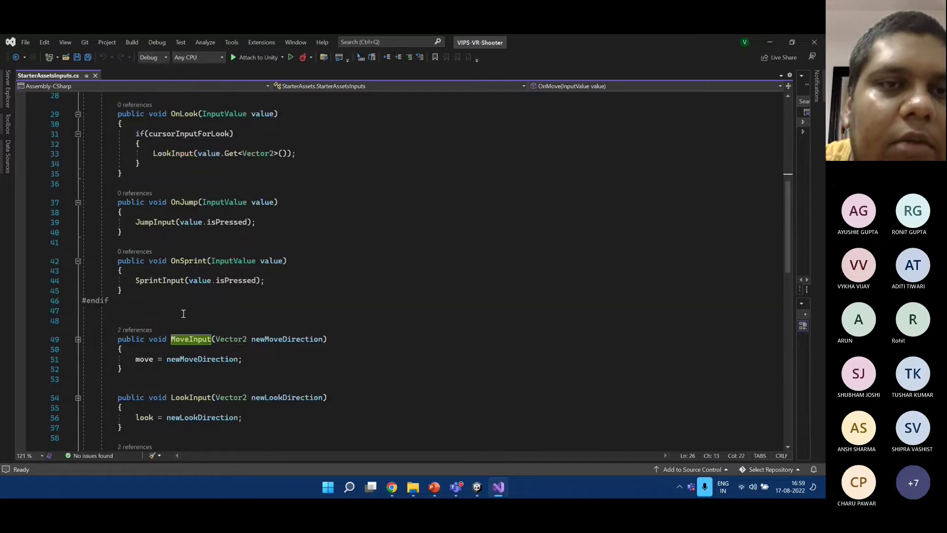
scroll(183, 315, "down", 4)
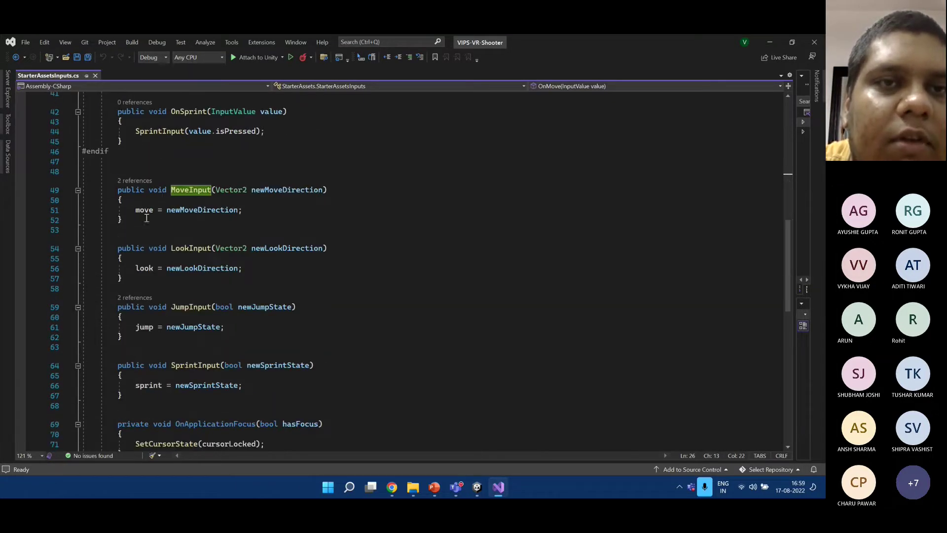
double_click(145, 212)
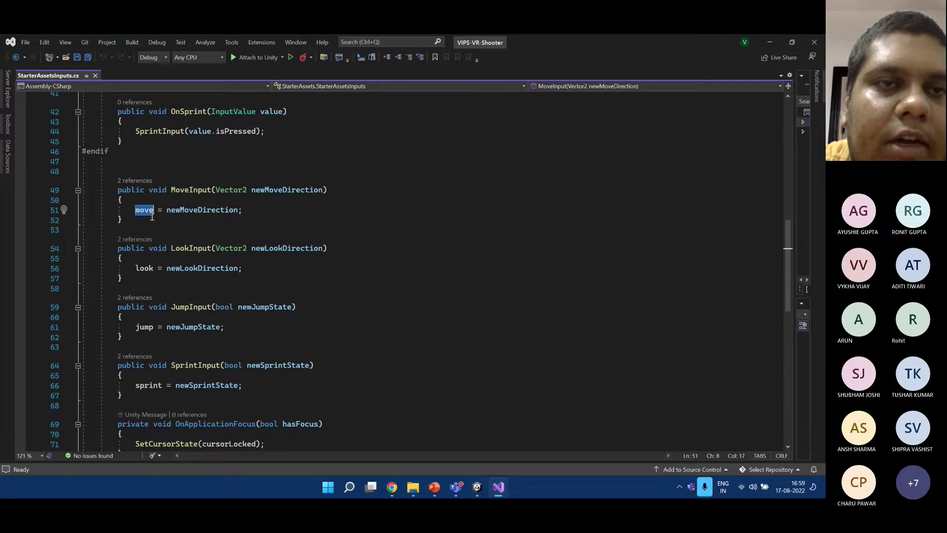
scroll(155, 209, "up", 3)
scroll(148, 269, "down", 1)
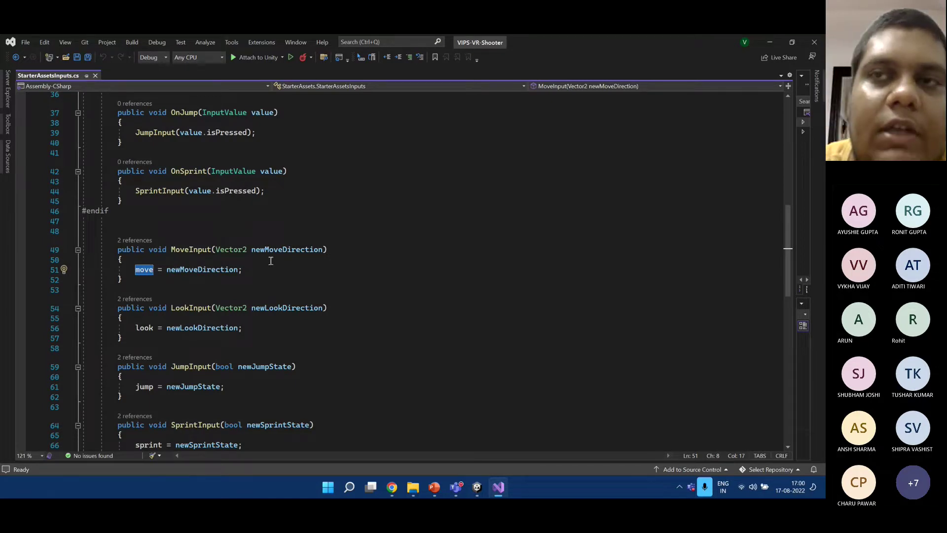
scroll(384, 374, "up", 2)
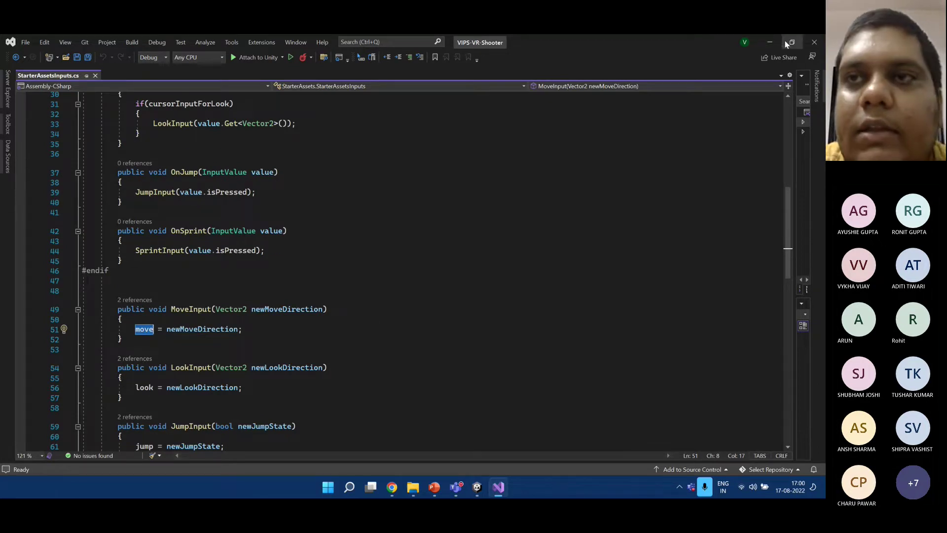
Return to Unity and review the StarterAssetsInputs and PlayerInput functions available for the Move callback.
left_click(770, 43)
left_click(752, 214)
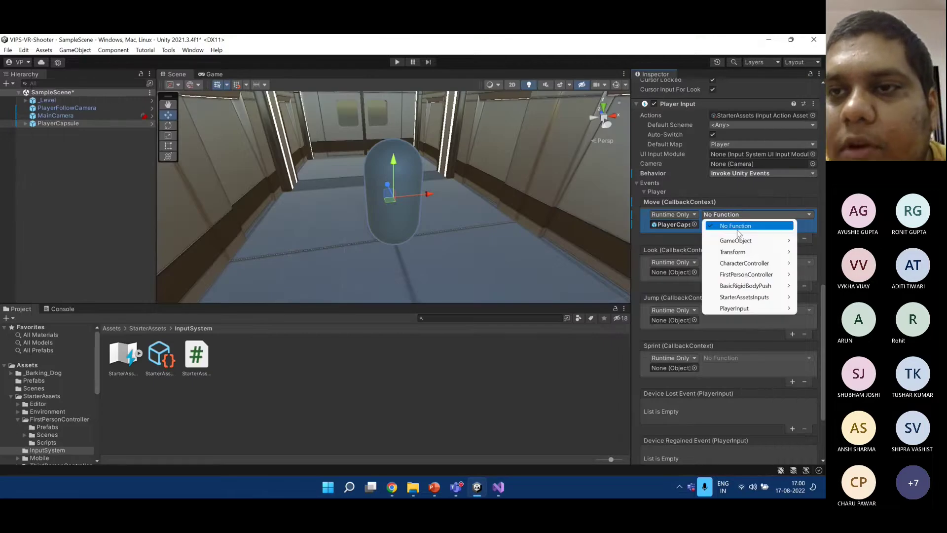
mouse_move(745, 297)
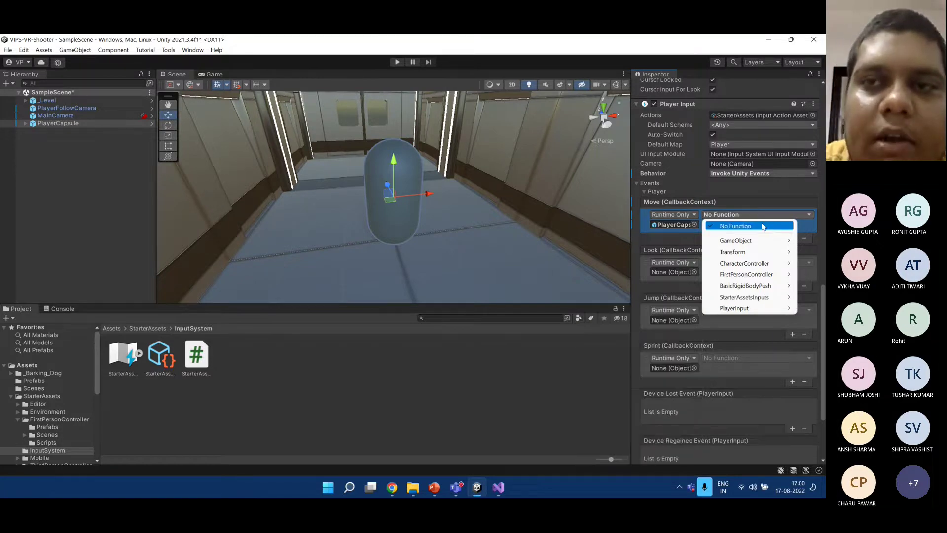
mouse_move(736, 308)
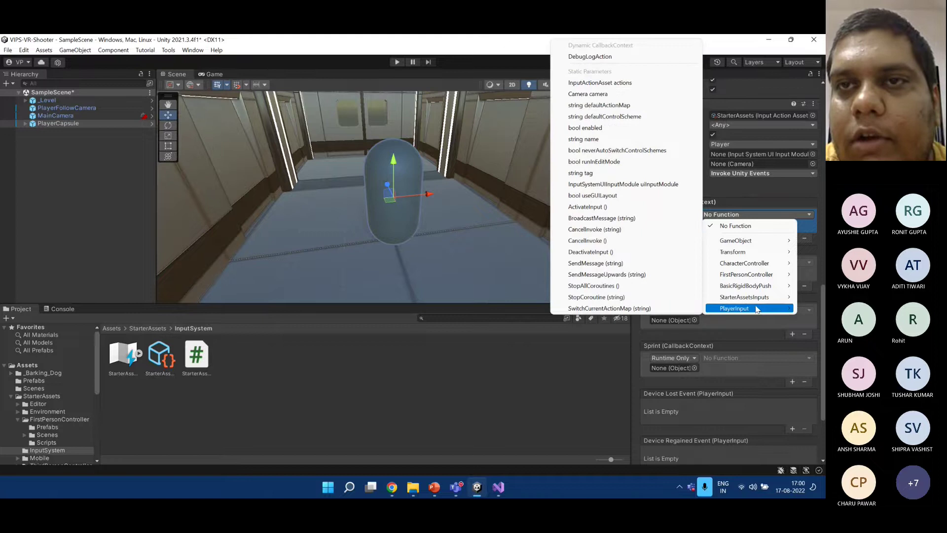
left_click(770, 200)
Set the Player Input behavior to Invoke C Sharp Events and check the StarterAssets input action asset's import settings.
left_click(754, 266)
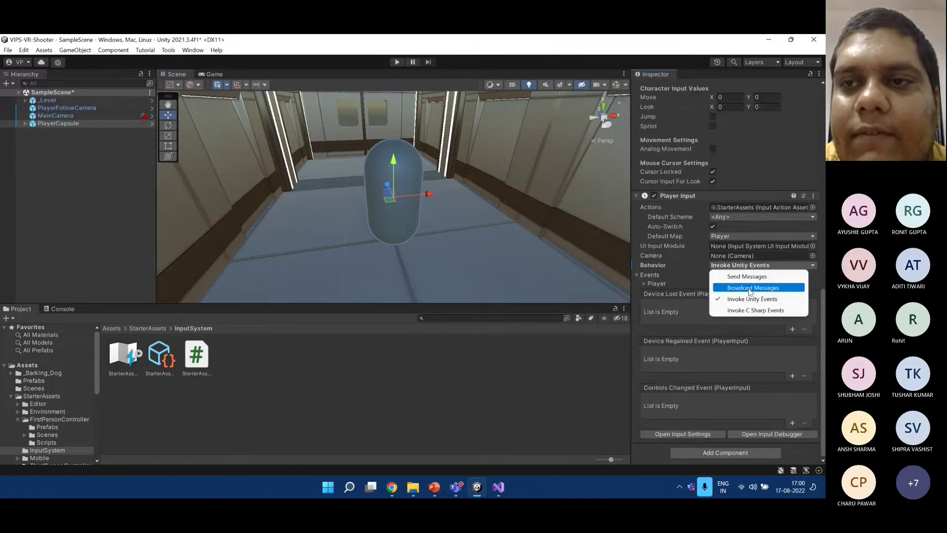
left_click(748, 311)
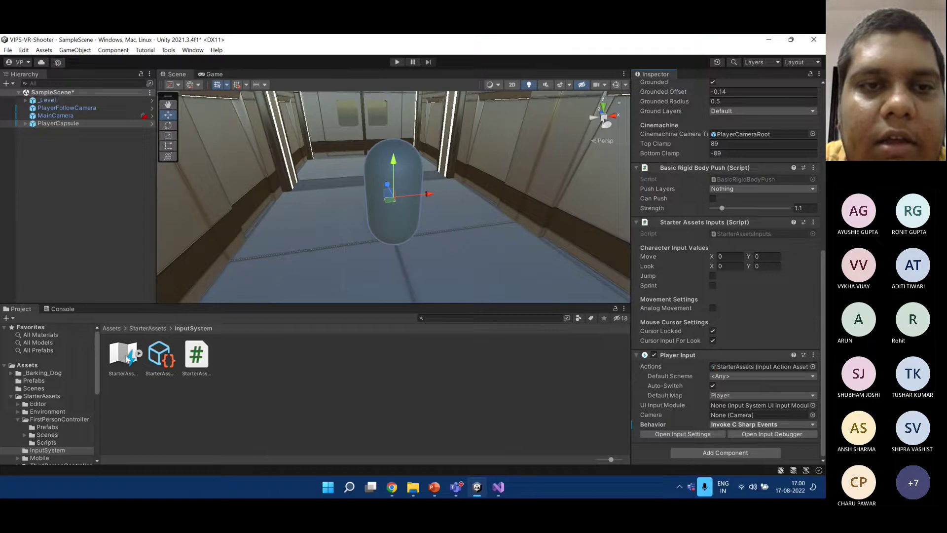
left_click(125, 356)
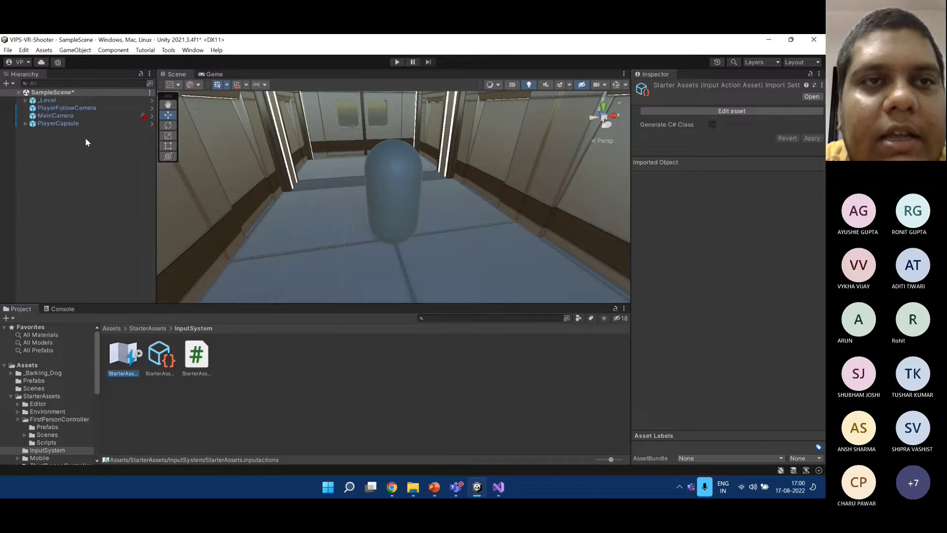
Select PlayerCapsule again and set its Player Input behavior to Send Messages.
left_click(78, 122)
scroll(744, 453, "down", 10)
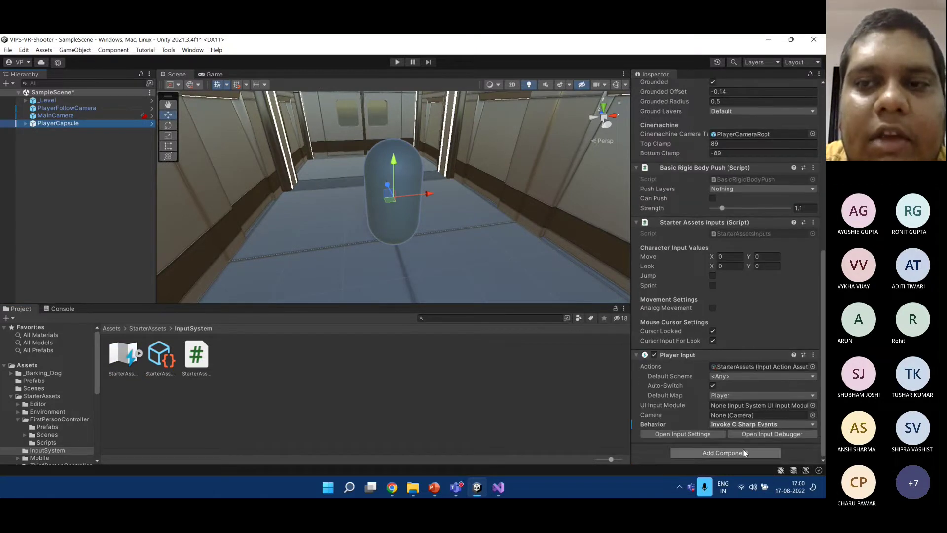
left_click(783, 425)
left_click(785, 390)
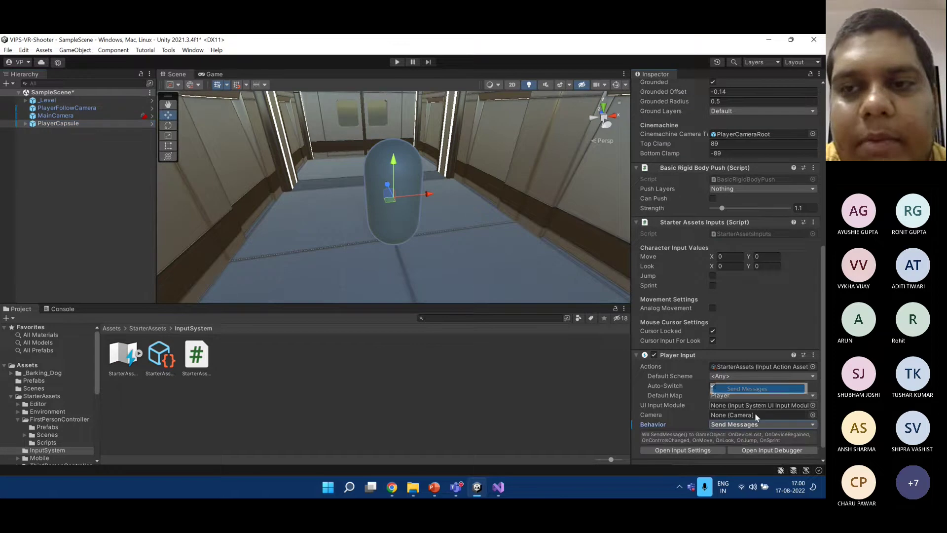
scroll(754, 416, "down", 1)
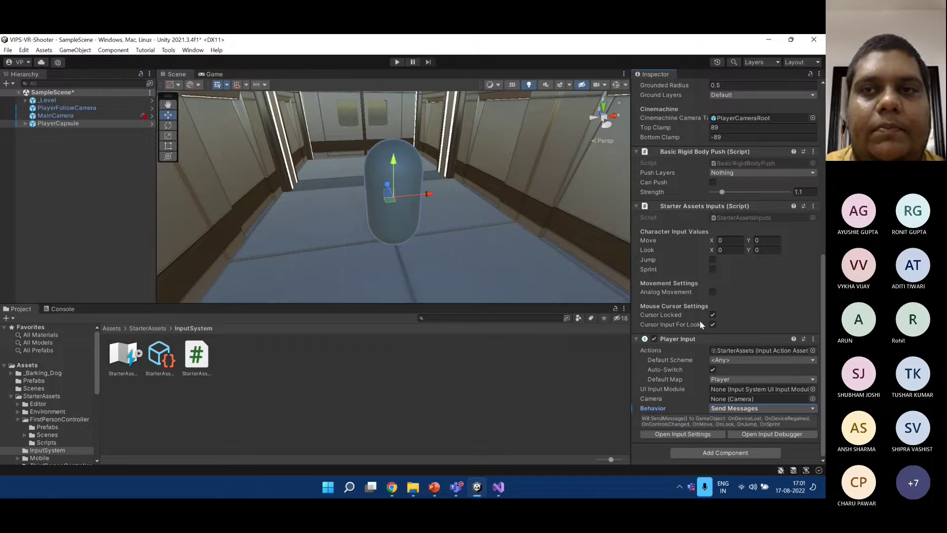
left_click(706, 286)
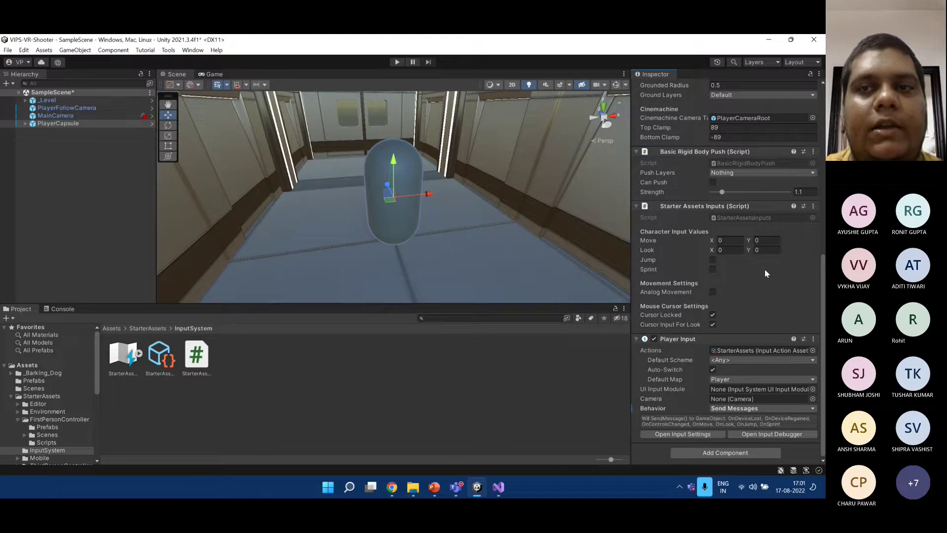
Open the FirstPersonController script from PlayerCapsule's First Person Controller component in Visual Studio.
scroll(686, 312, "up", 3)
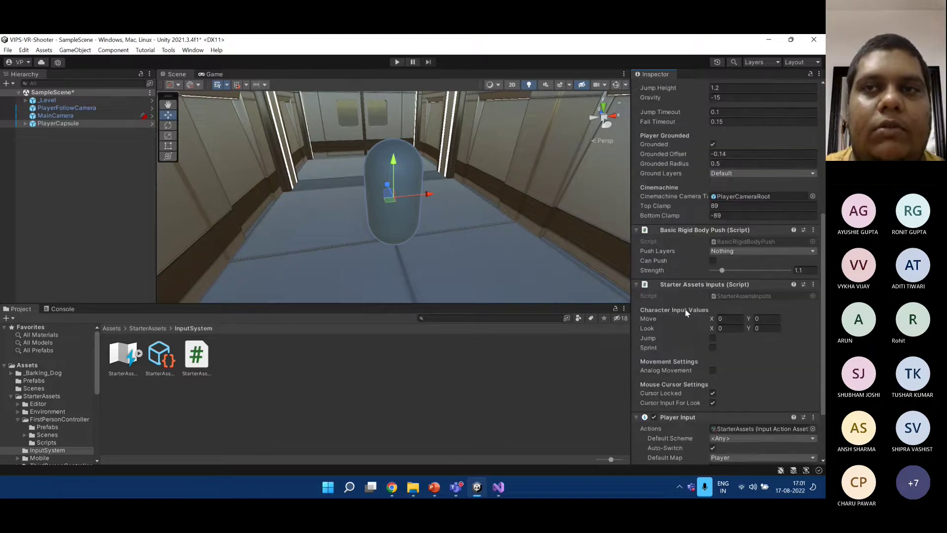
scroll(685, 312, "up", 4)
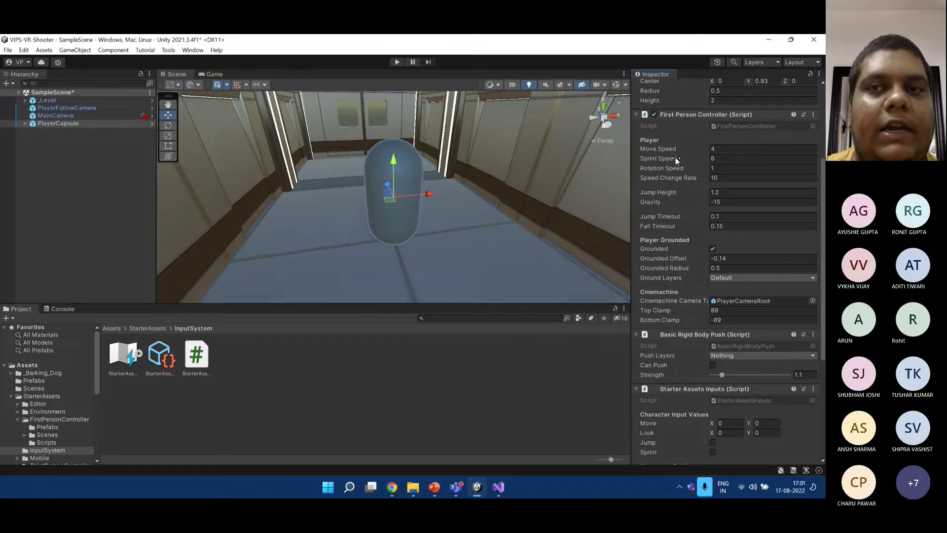
left_click(730, 126)
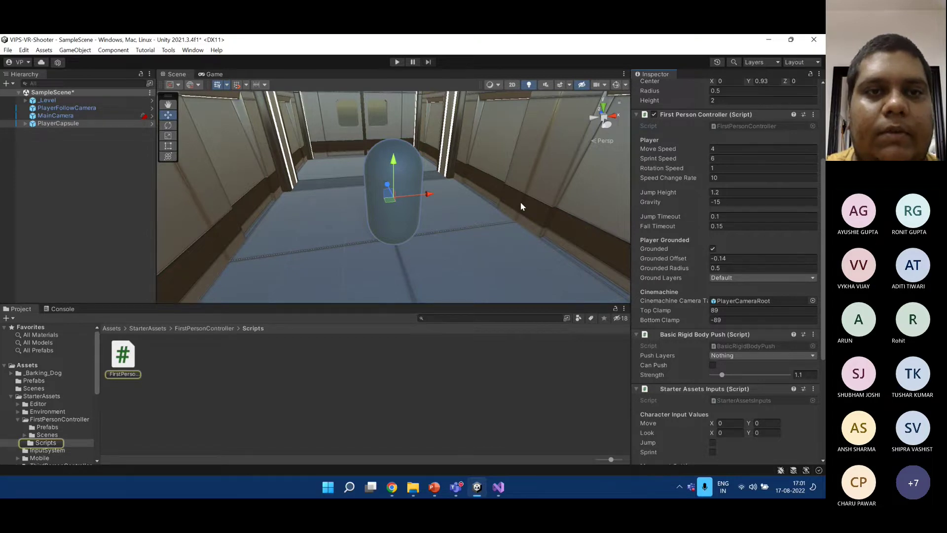
key("alt+Tab")
Find the _input field declaration in FirstPersonController.cs and examine its StarterAssetsInputs type.
scroll(383, 250, "down", 2)
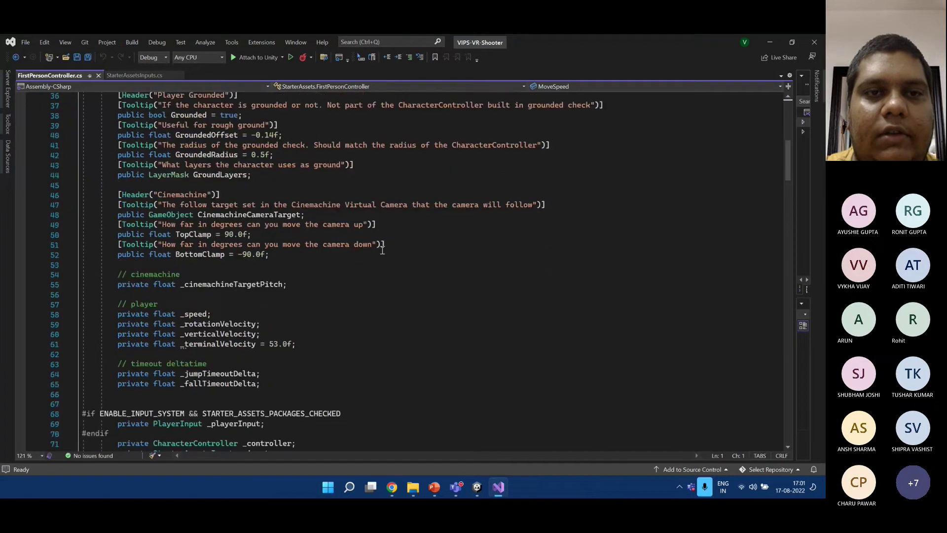
scroll(383, 250, "down", 1)
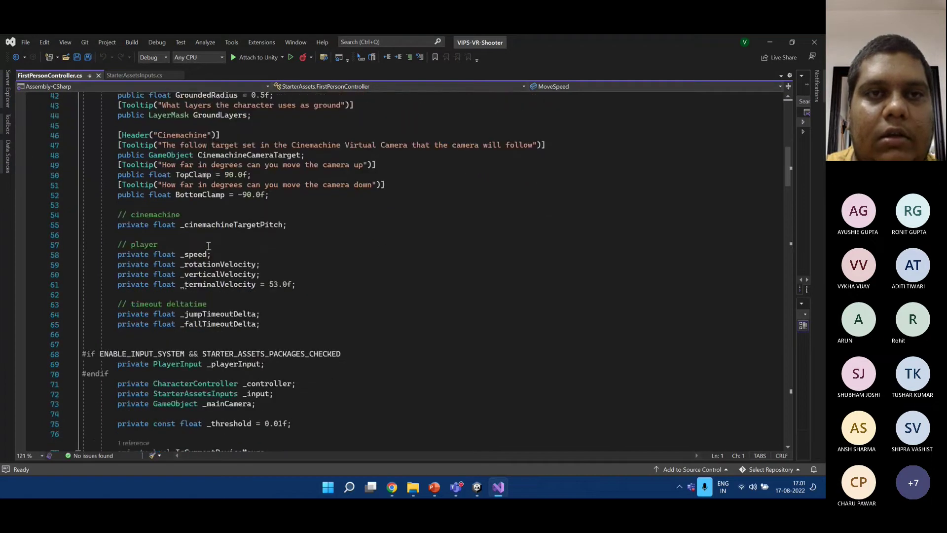
scroll(210, 246, "down", 4)
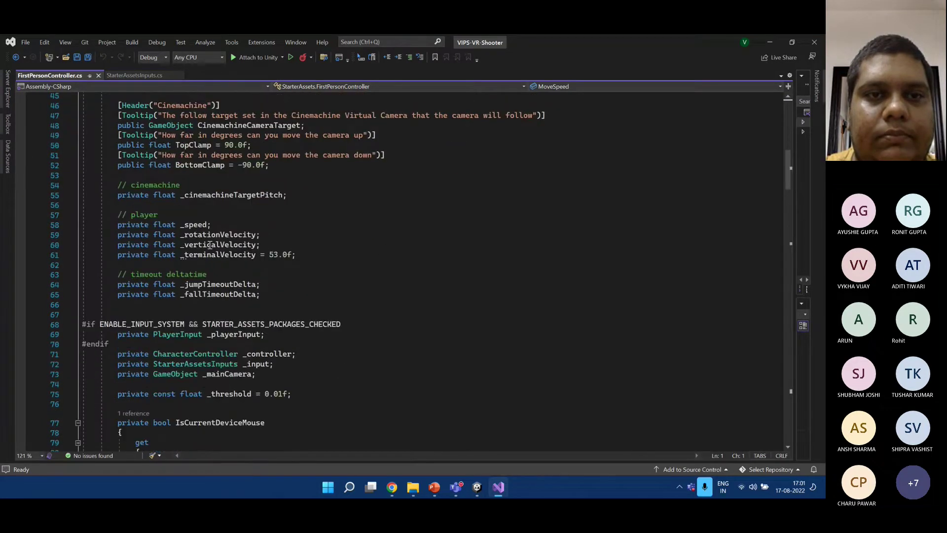
left_click_drag(117, 303, 272, 304)
left_click(256, 304)
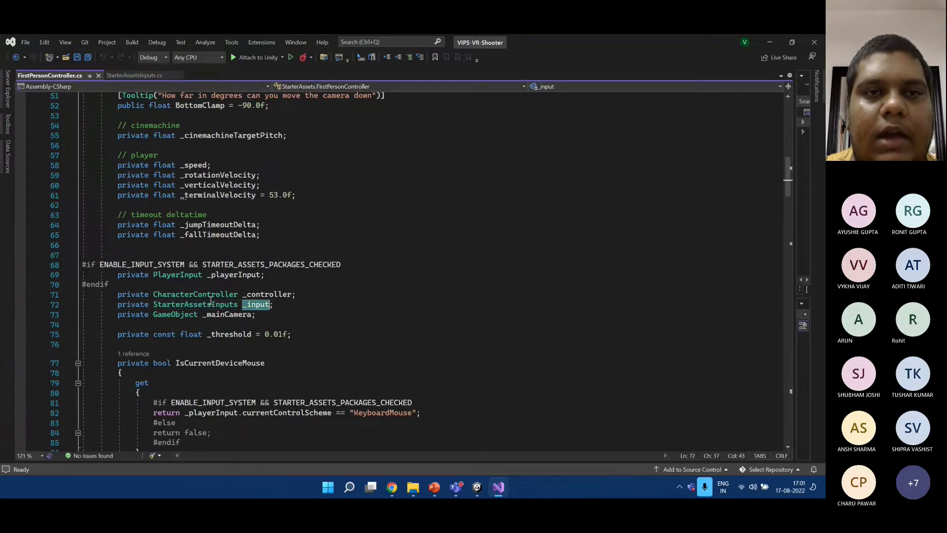
double_click(189, 307)
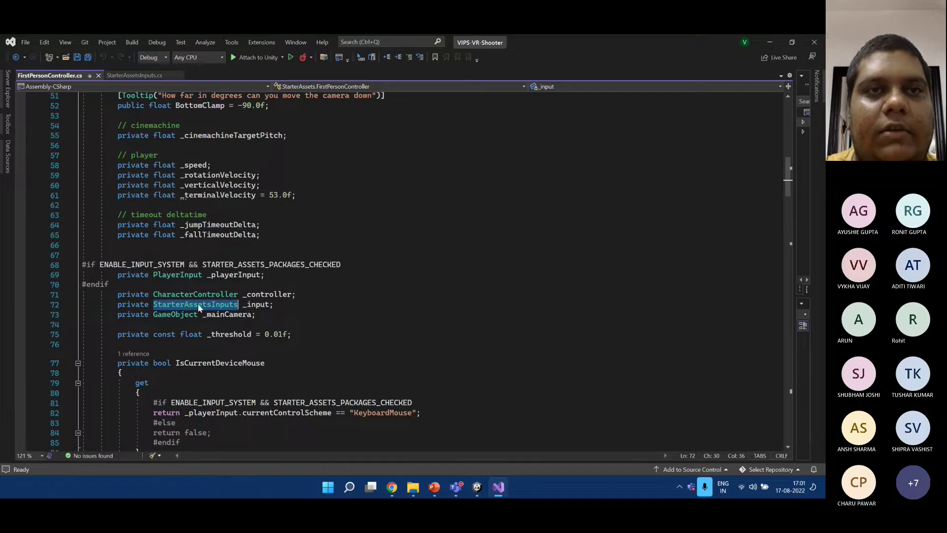
Review the input methods in StarterAssetsInputs.cs, then return to the _input field in FirstPersonController.cs.
left_click(133, 75)
scroll(271, 294, "down", 2)
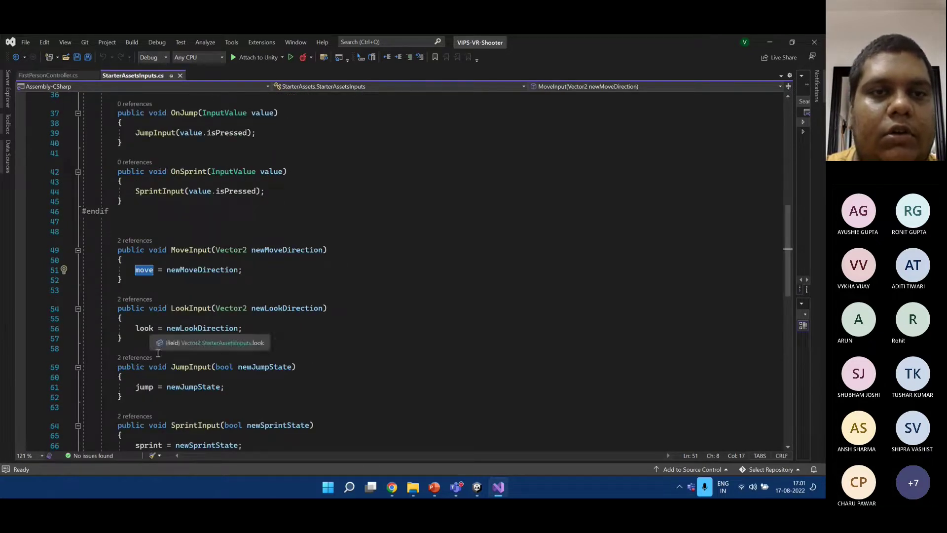
scroll(164, 387, "down", 2)
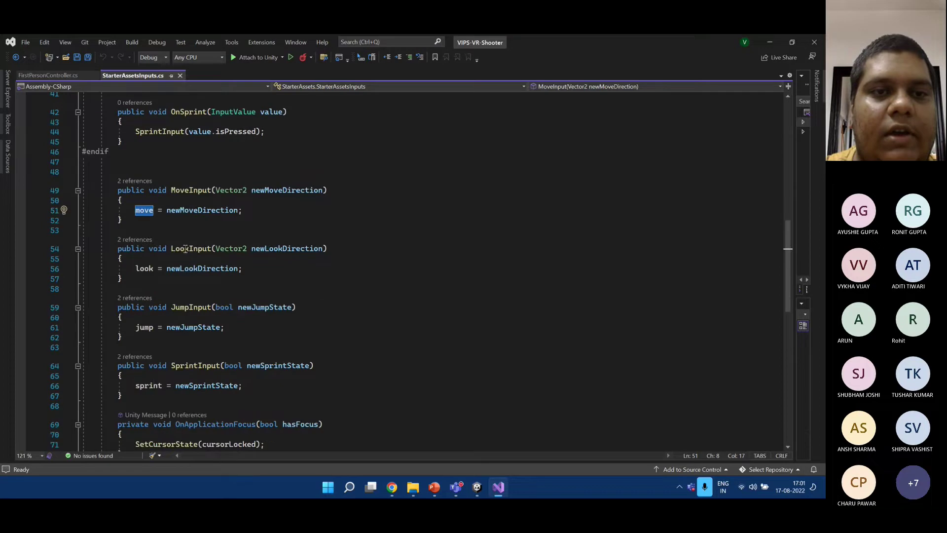
left_click(56, 77)
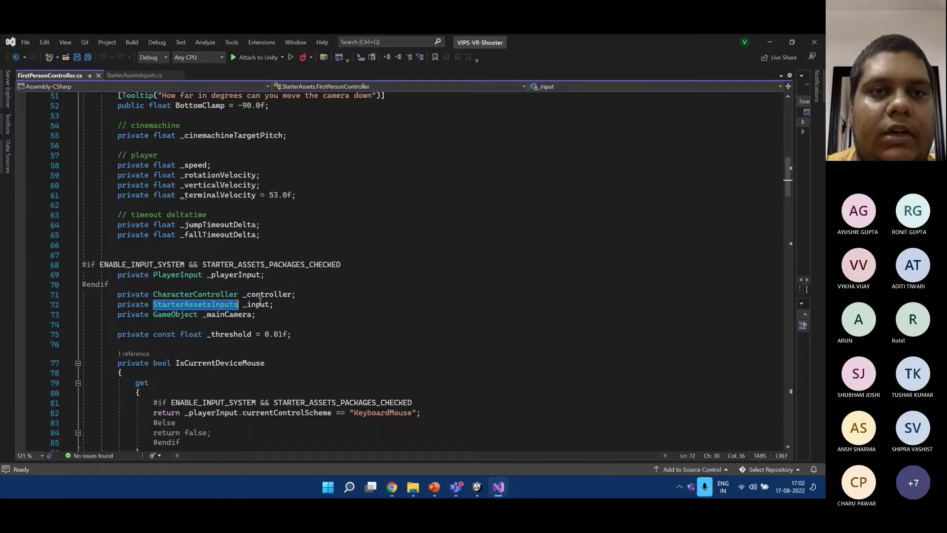
double_click(257, 304)
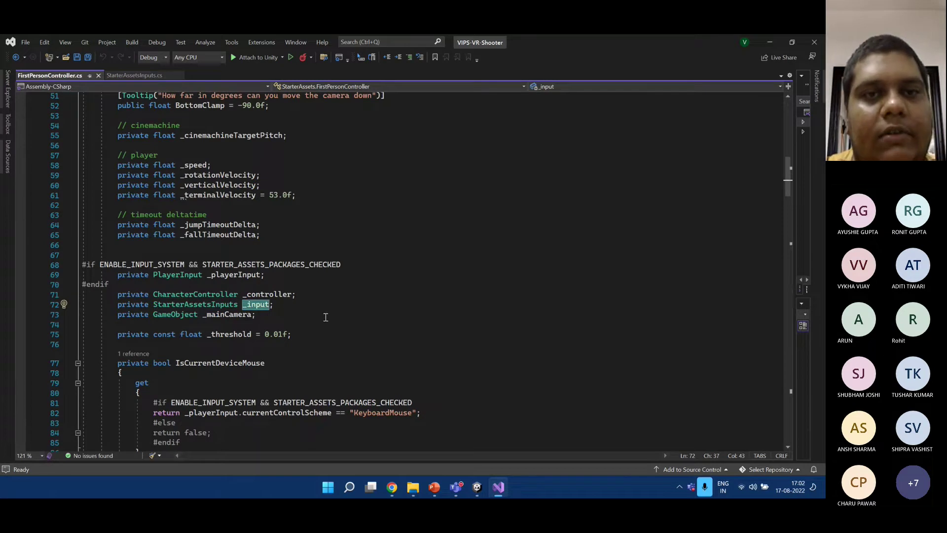
Search FirstPersonController.cs for _input and examine its uses in Start, CameraRotation and Move.
scroll(326, 317, "down", 2)
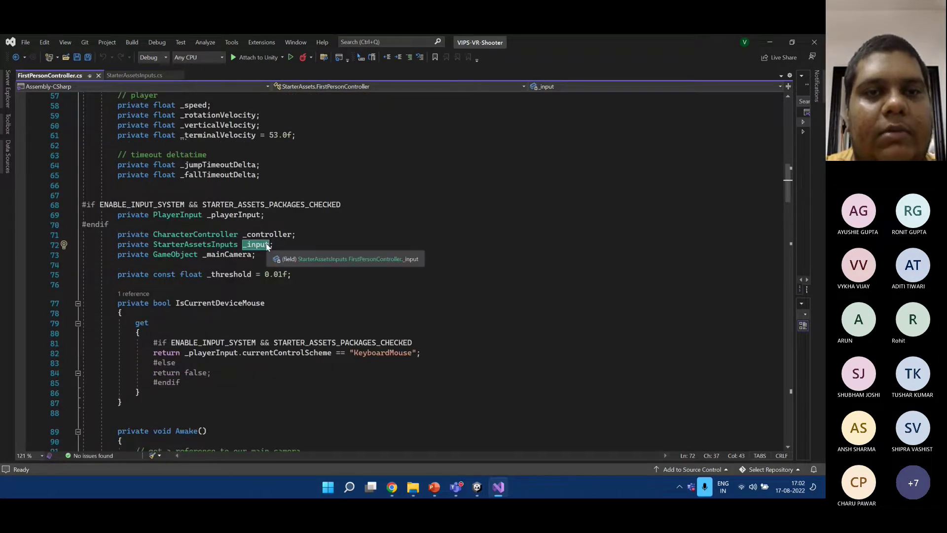
key("ctrl+f")
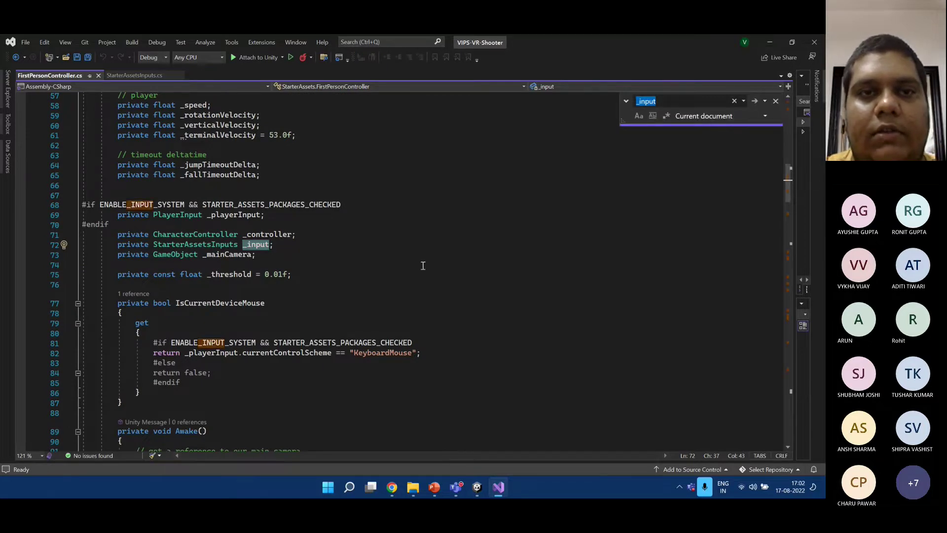
scroll(423, 265, "down", 9)
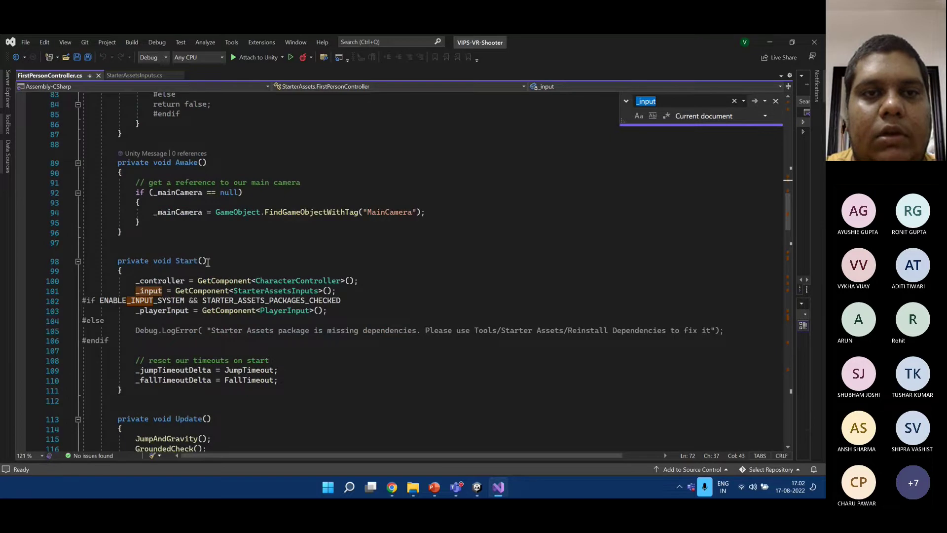
scroll(205, 262, "down", 8)
scroll(196, 262, "down", 4)
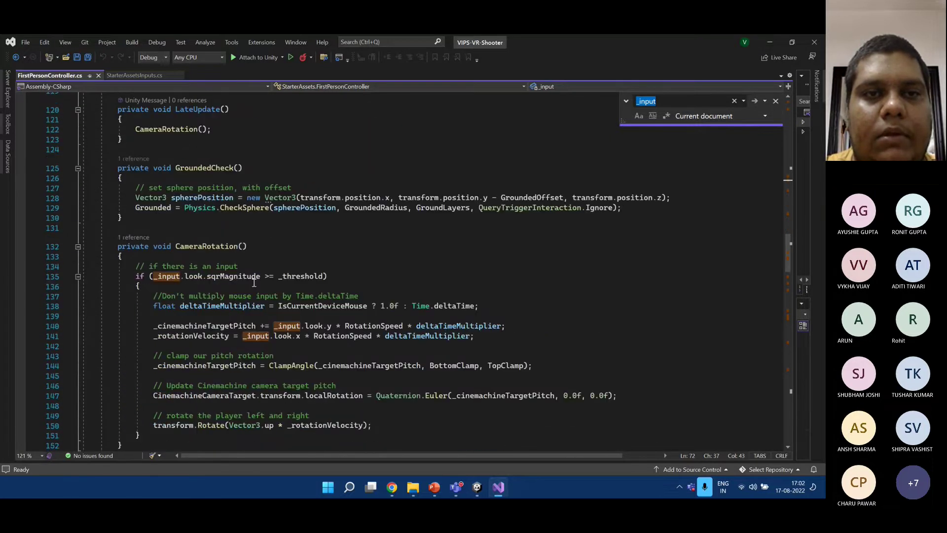
scroll(212, 260, "down", 10)
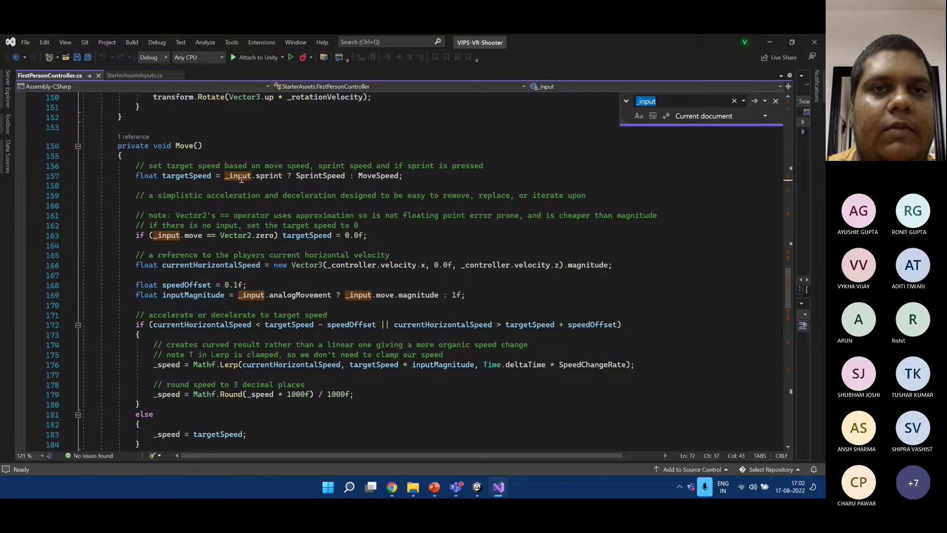
Examine how the targetSpeed line in Move uses _input.sprint to choose between SprintSpeed and MoveSpeed.
left_click(164, 175)
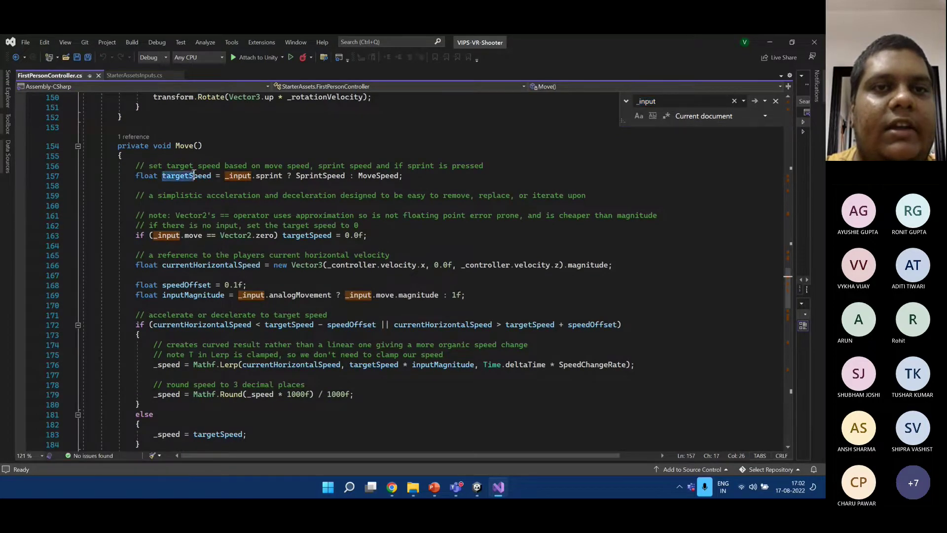
left_click(223, 186)
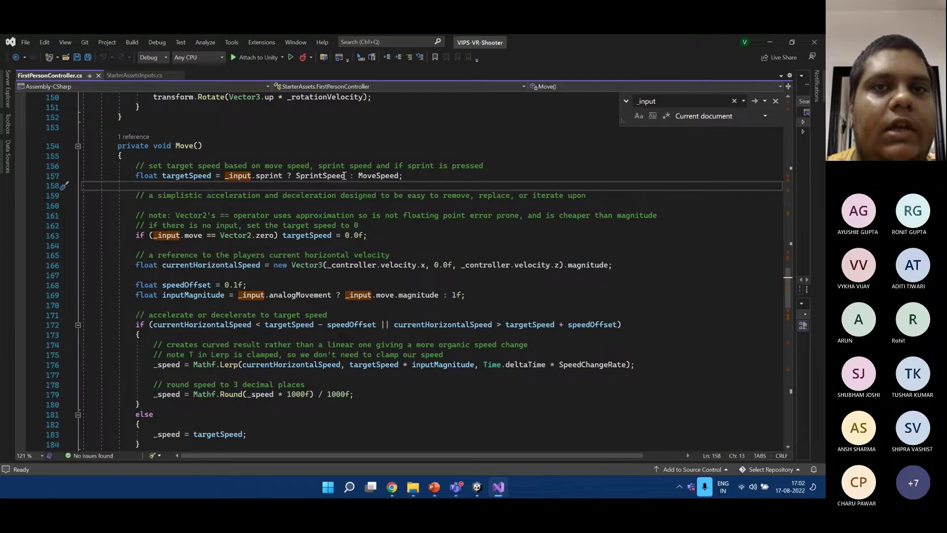
left_click(326, 175)
double_click(326, 176)
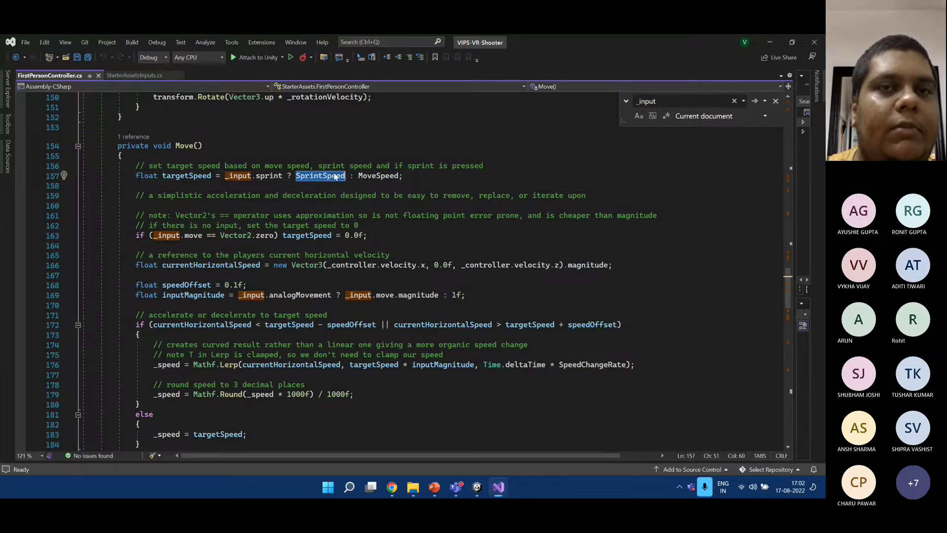
double_click(380, 177)
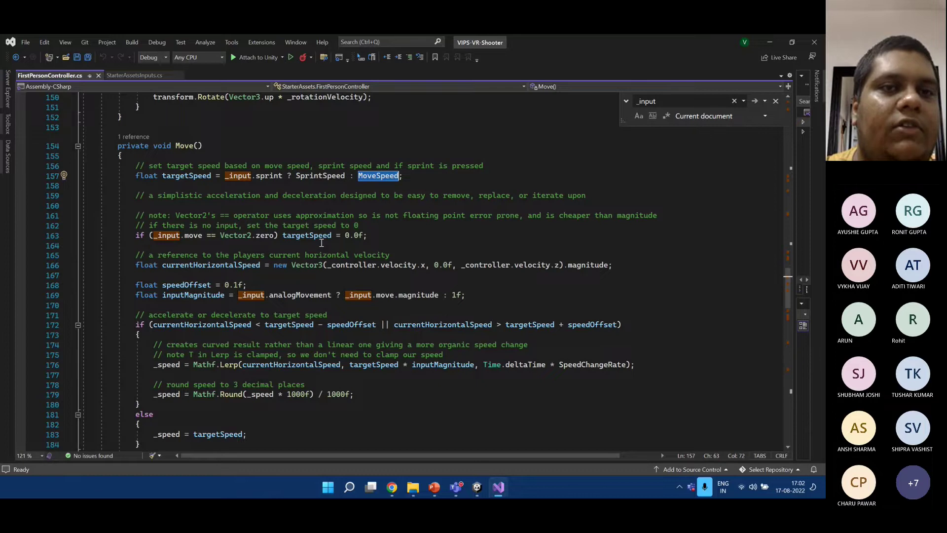
Review the remaining _input uses in the movement direction and jump code of FirstPersonController.cs.
scroll(321, 243, "down", 5)
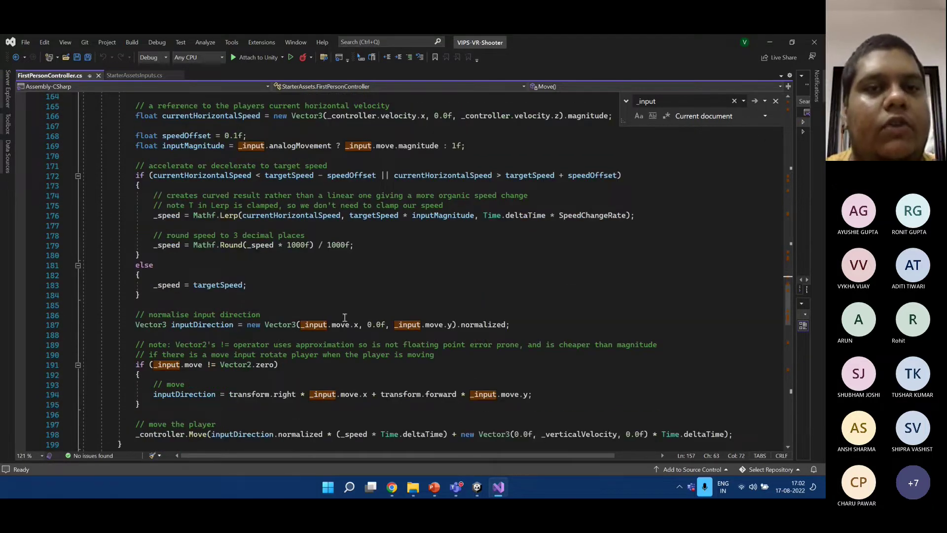
scroll(345, 317, "down", 15)
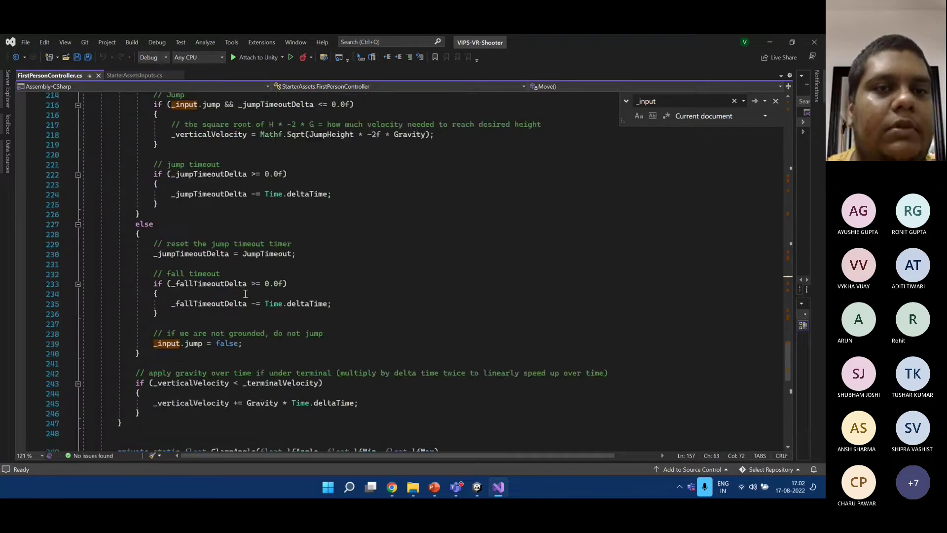
scroll(246, 294, "down", 6)
Go back to StarterAssetsInputs.cs and examine the jump assignment in the JumpInput method.
left_click(133, 75)
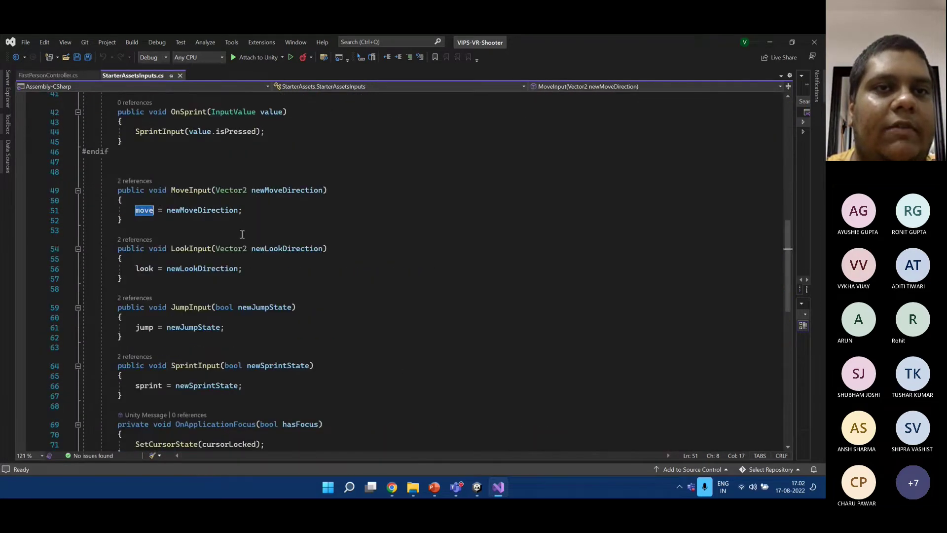
scroll(242, 235, "down", 1)
double_click(146, 297)
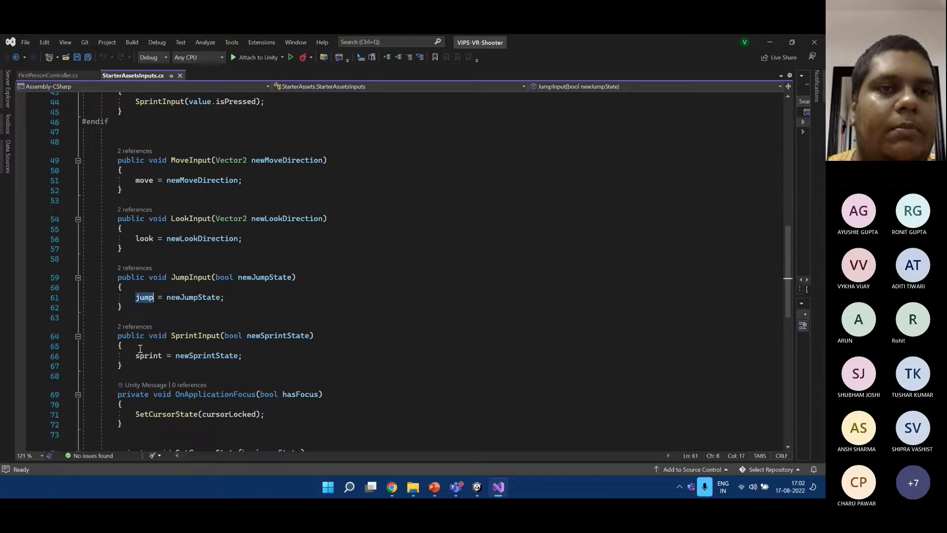
Examine the sprint assignment in SprintInput and the look assignment in LookInput of StarterAssetsInputs.cs.
double_click(146, 355)
double_click(145, 239)
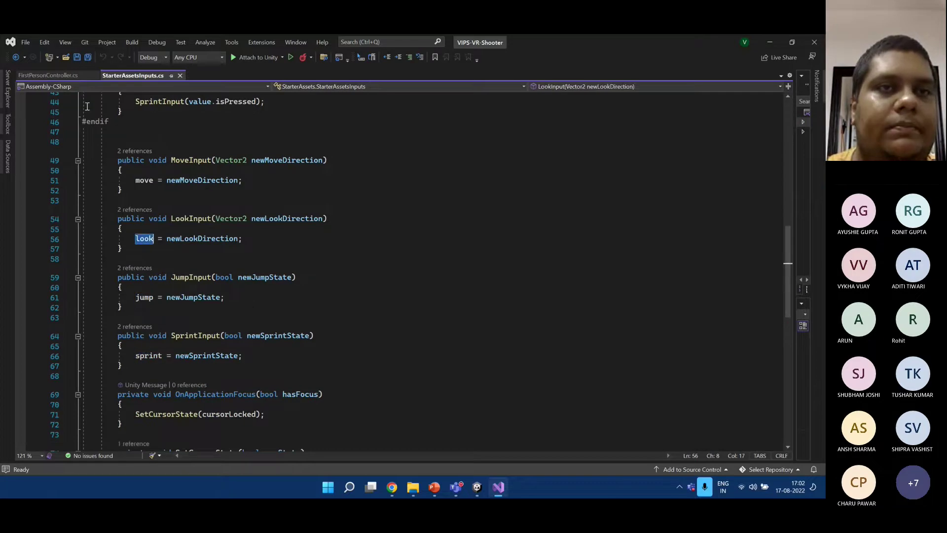
Close the _input search in FirstPersonController.cs and switch to Unity to review PlayerCapsule's components.
left_click(47, 75)
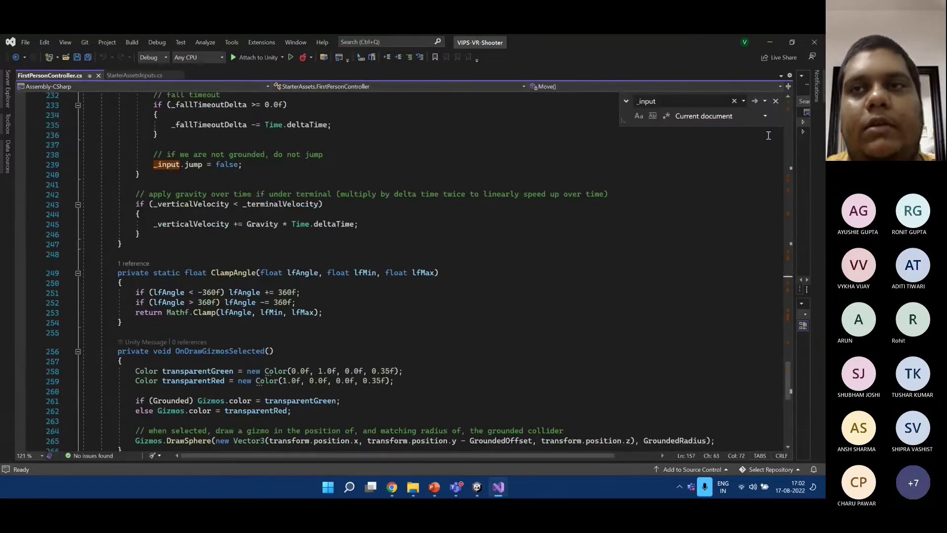
left_click(776, 101)
left_click(769, 43)
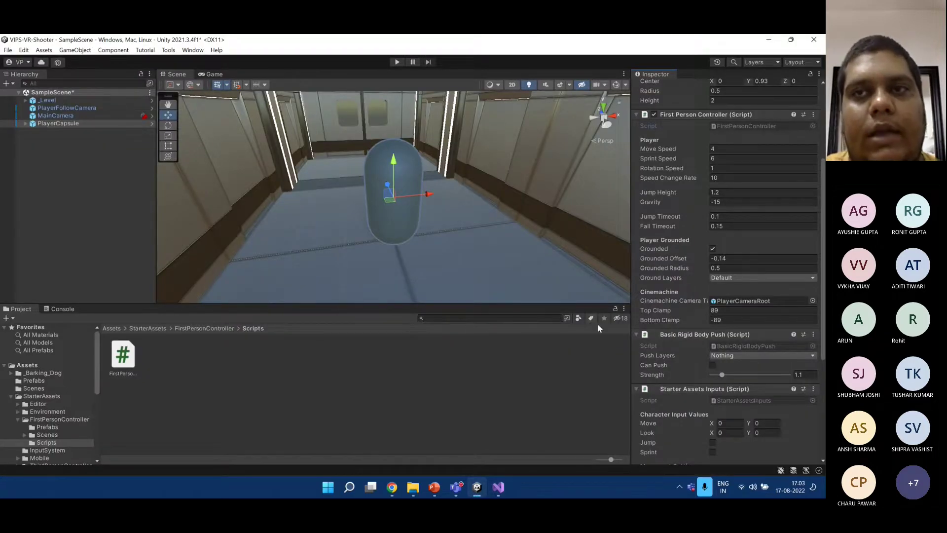
scroll(666, 351, "up", 4)
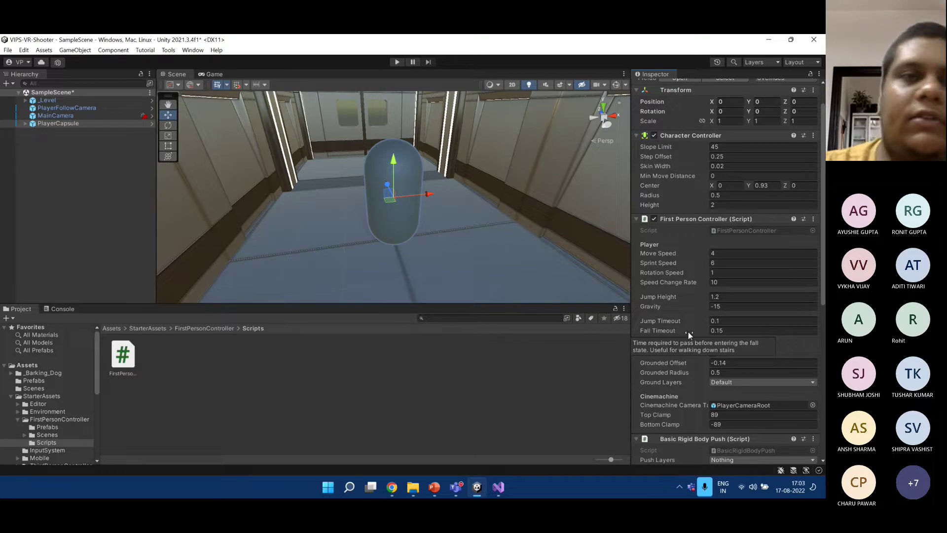
Remove the PlayerFollowCamera, MainCamera and PlayerCapsule objects from SampleScene, keeping only _Level.
left_click(114, 191)
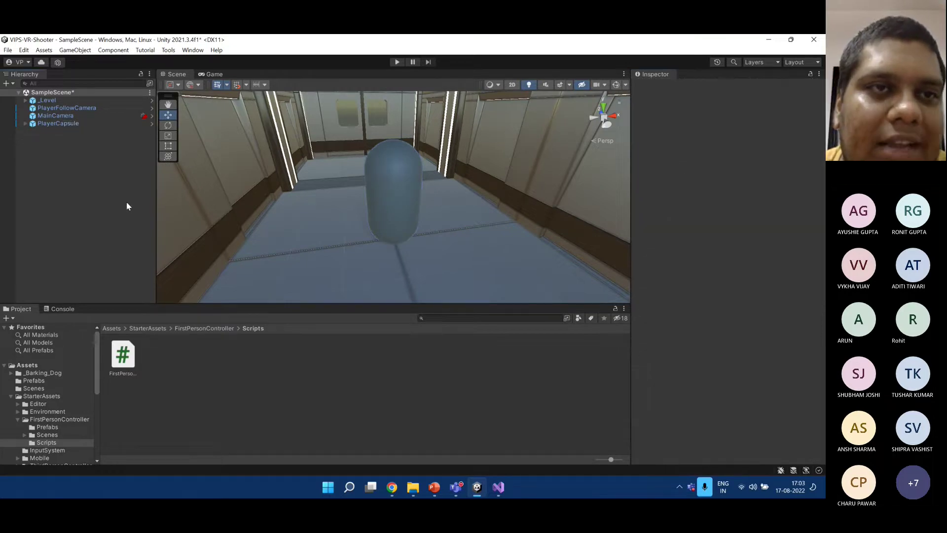
left_click(102, 124)
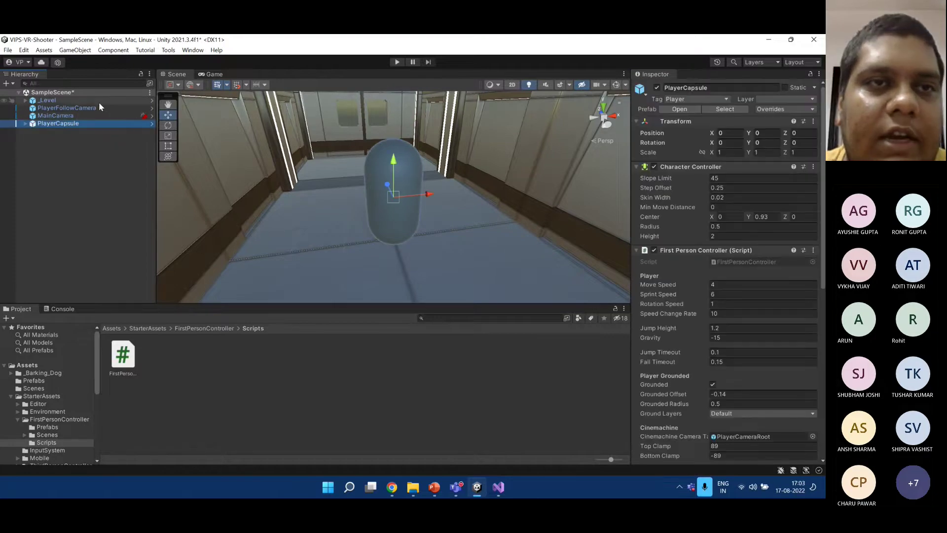
left_click(98, 105, "shift")
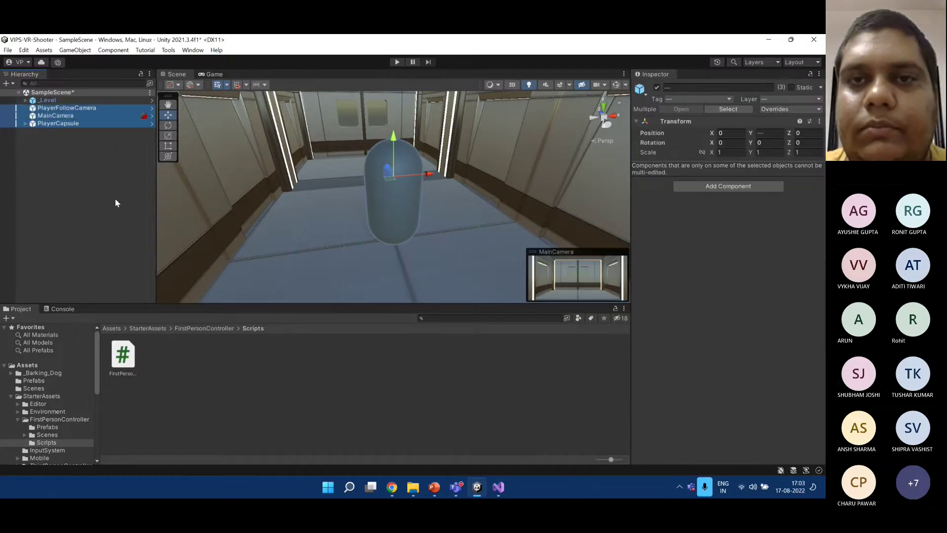
key("ctrl+z")
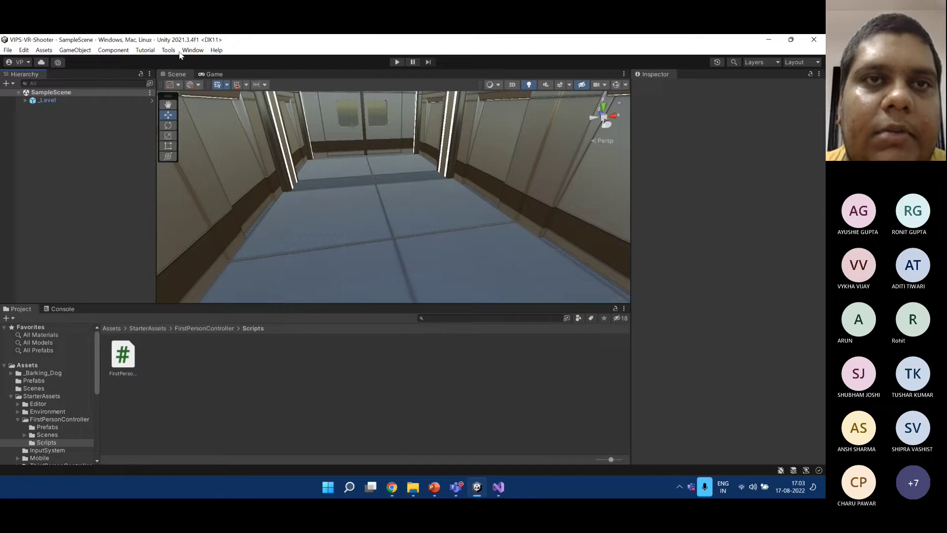
Add the Starter Assets third-person armature setup to the scene with Reset Third Person Controller Armature.
left_click(170, 50)
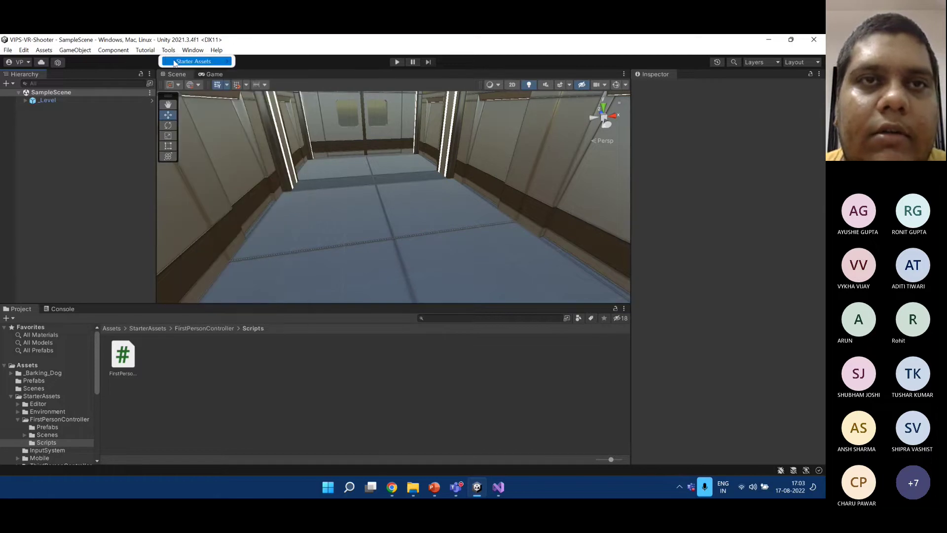
mouse_move(195, 64)
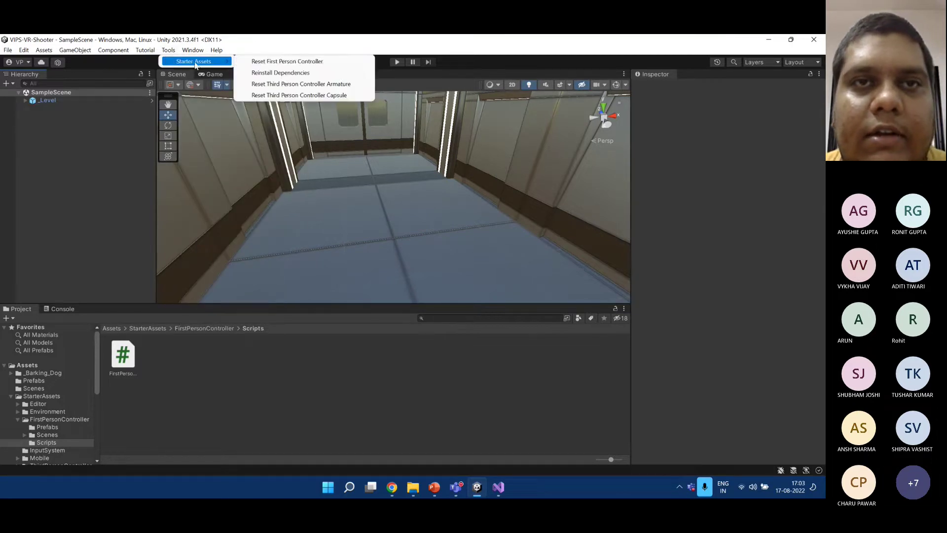
left_click(307, 85)
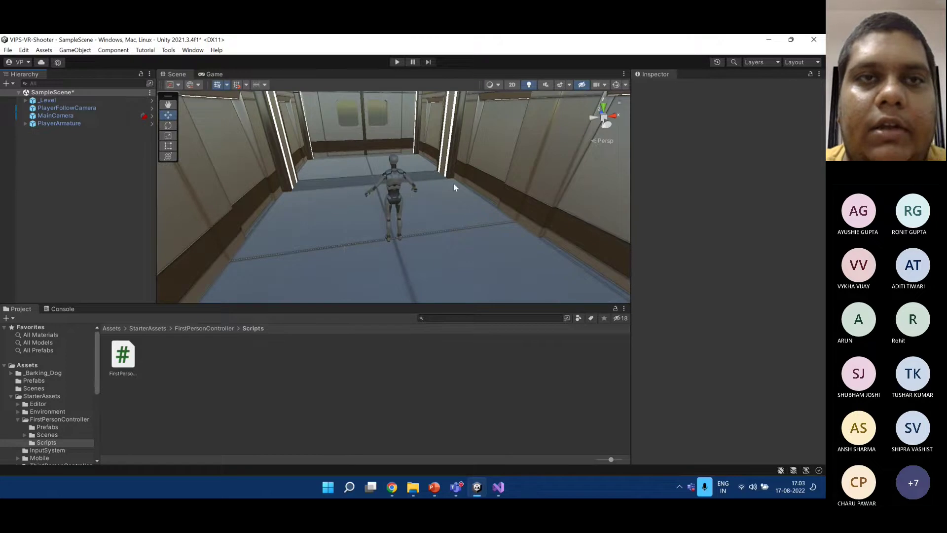
Test the third-person armature in Play mode by walking and sprinting around the level, and stop the playback.
left_click(397, 61)
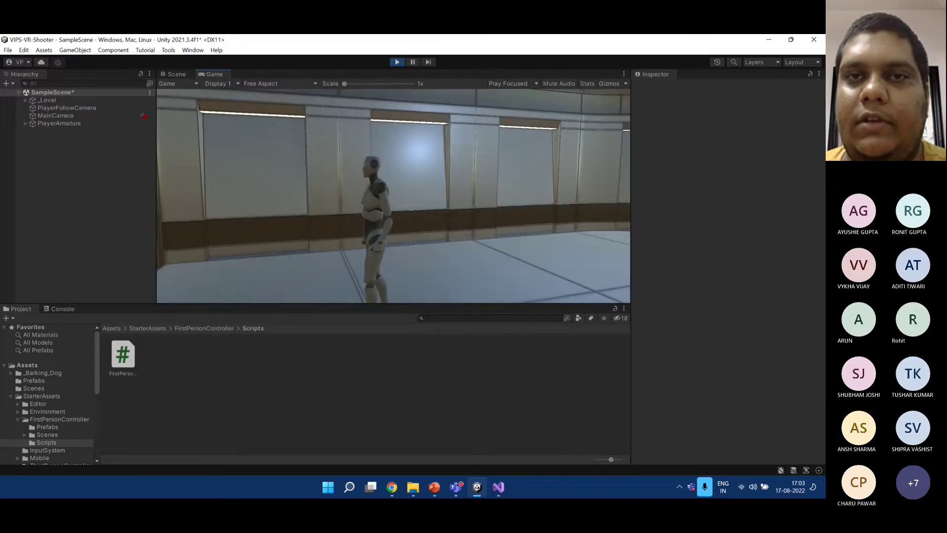
key("w")
key("shift+w")
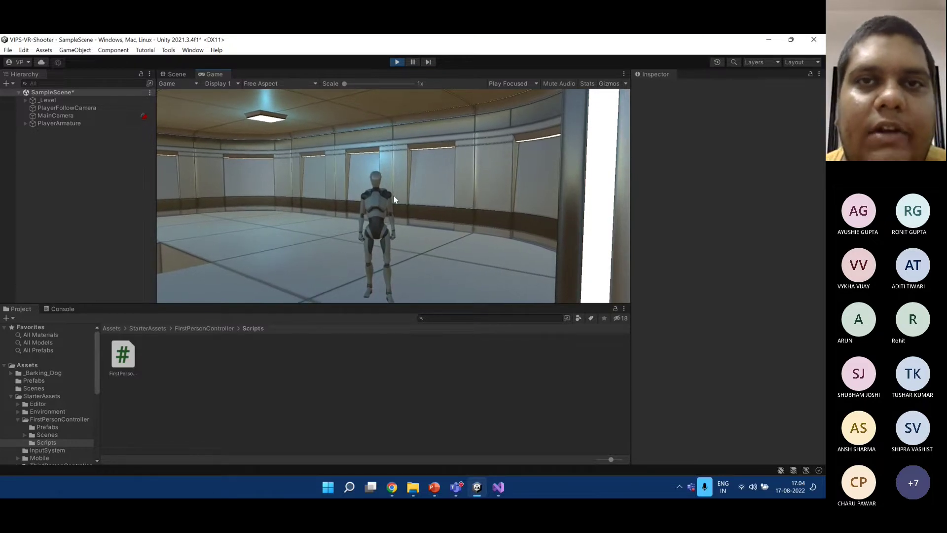
left_click(400, 62)
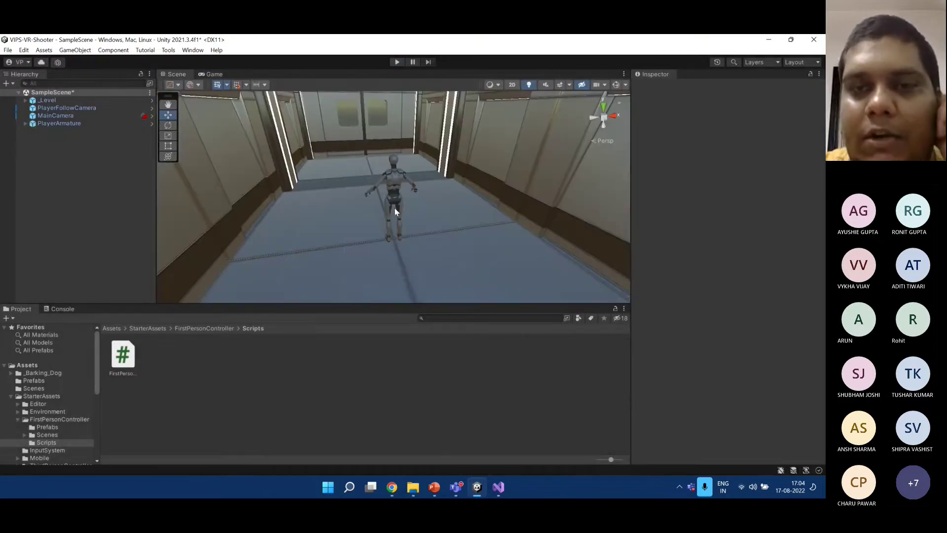
Switch to Chrome, open the Mixamo site through a web search for mixamo in a new tab, and log in with Google.
left_click(392, 489)
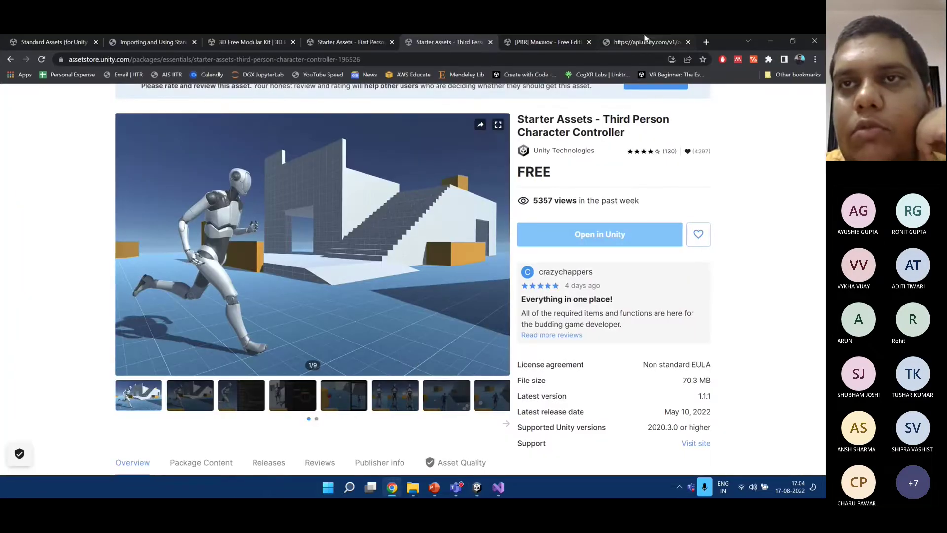
left_click(706, 42)
type("mixamo")
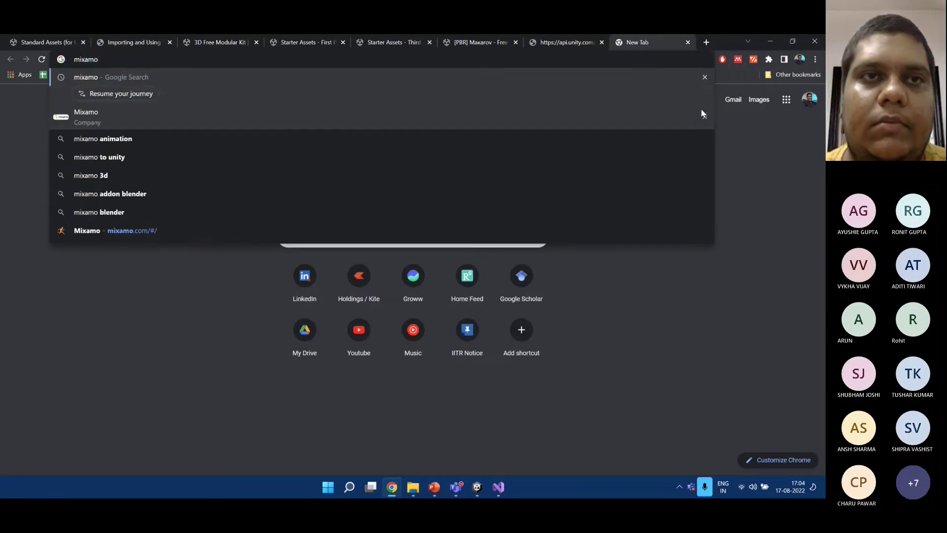
key("Return")
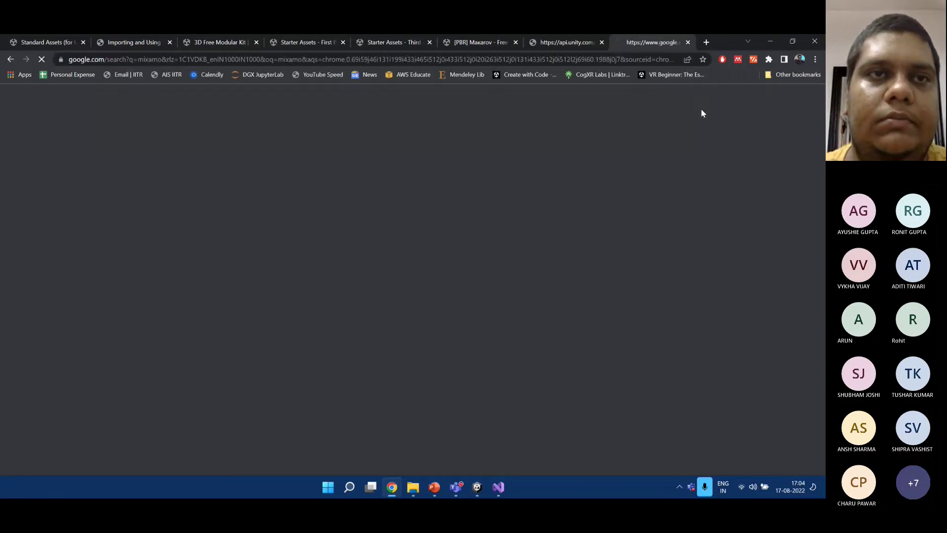
left_click(101, 192)
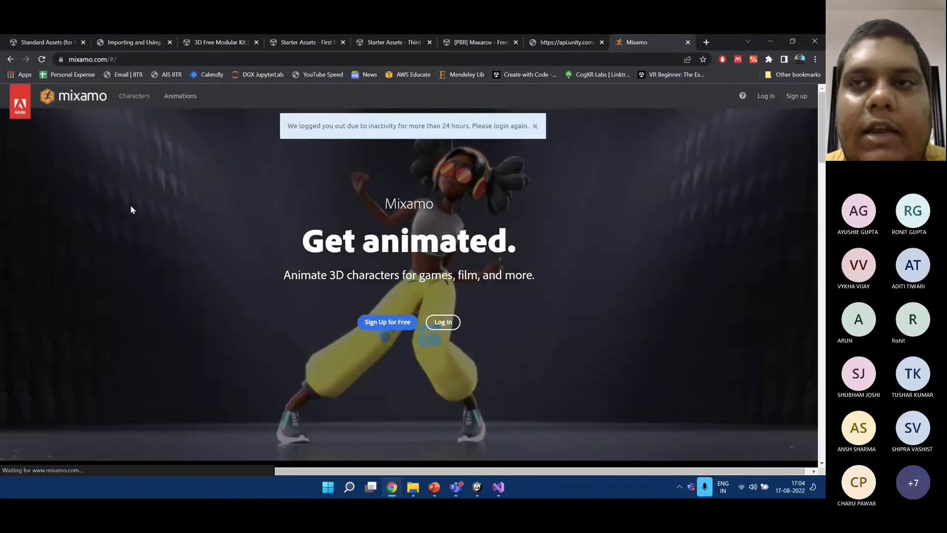
left_click(450, 325)
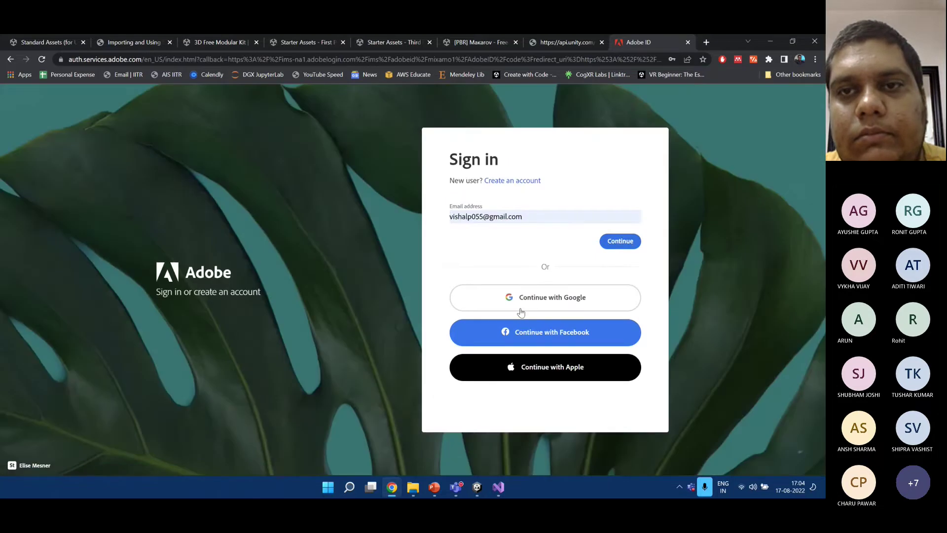
left_click(455, 306)
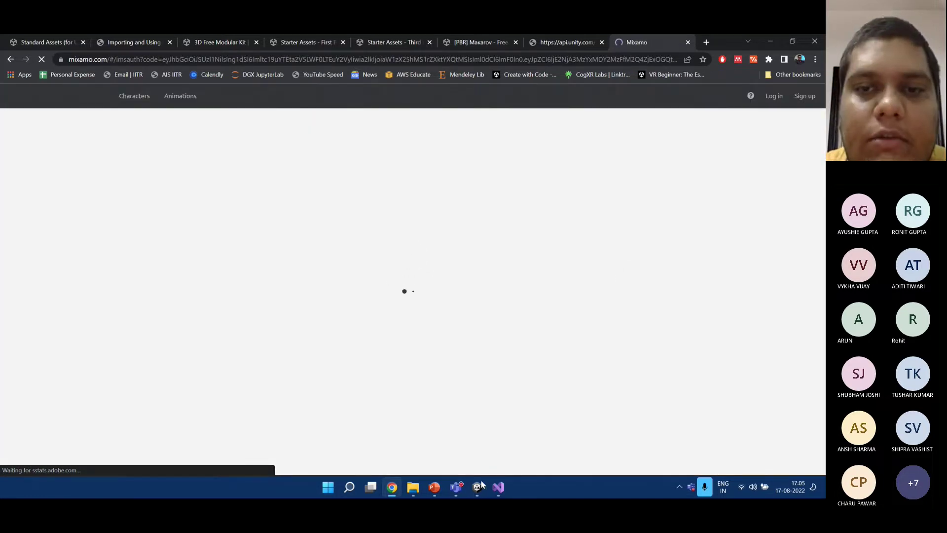
Switch to Unity and inspect the PlayerArmature character from the side in the Scene view.
mouse_move(481, 482)
left_click(493, 404)
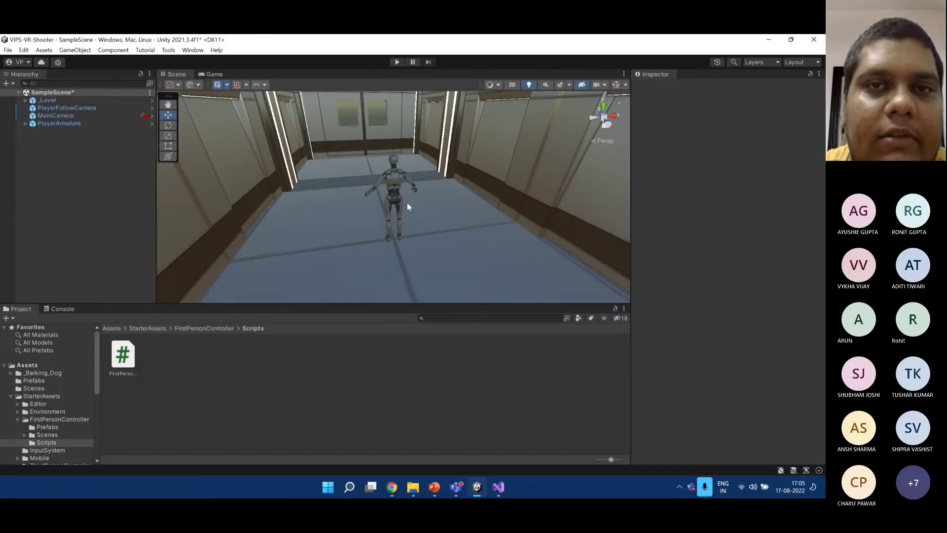
mouse_move(425, 200)
left_mouse_down("alt")
mouse_move(464, 229)
mouse_move(484, 214)
mouse_move(427, 209)
left_mouse_up("alt")
key("s")
mouse_move(427, 208)
right_mouse_down()
mouse_move(478, 197)
mouse_move(471, 185)
mouse_move(385, 194)
mouse_move(390, 173)
mouse_move(366, 173)
mouse_move(369, 159)
mouse_move(417, 218)
right_mouse_up()
key("w")
key("w")
key("s")
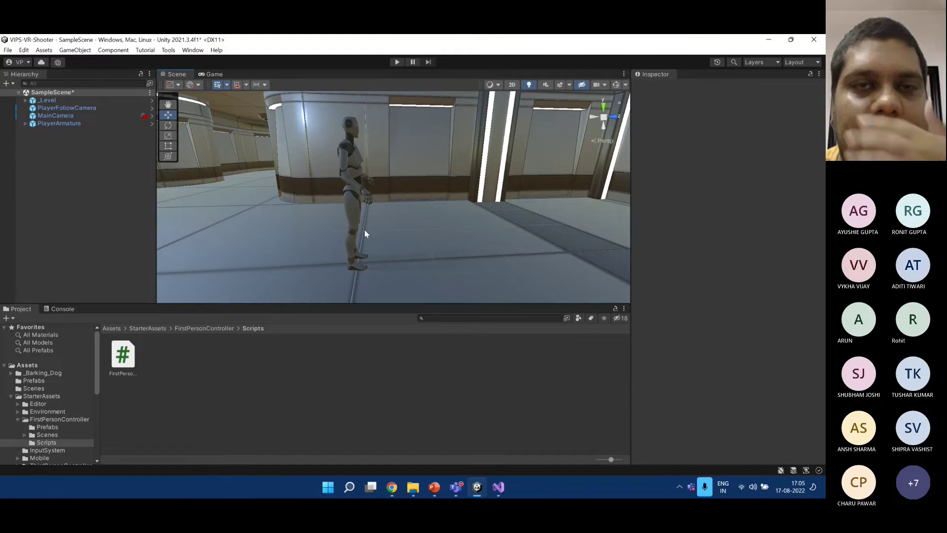
Return to Mixamo in Chrome and browse its character and animation collections.
left_click(392, 487)
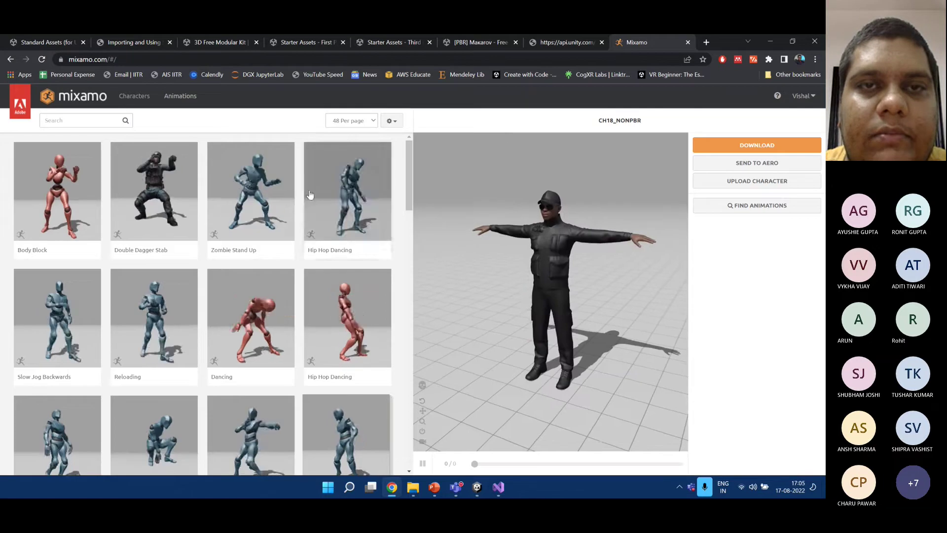
left_click(142, 95)
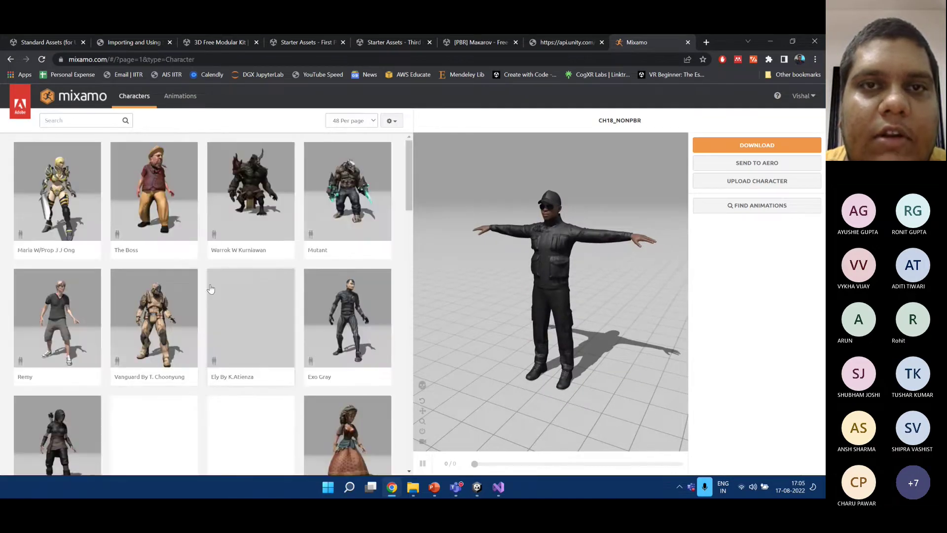
scroll(249, 267, "down", 5)
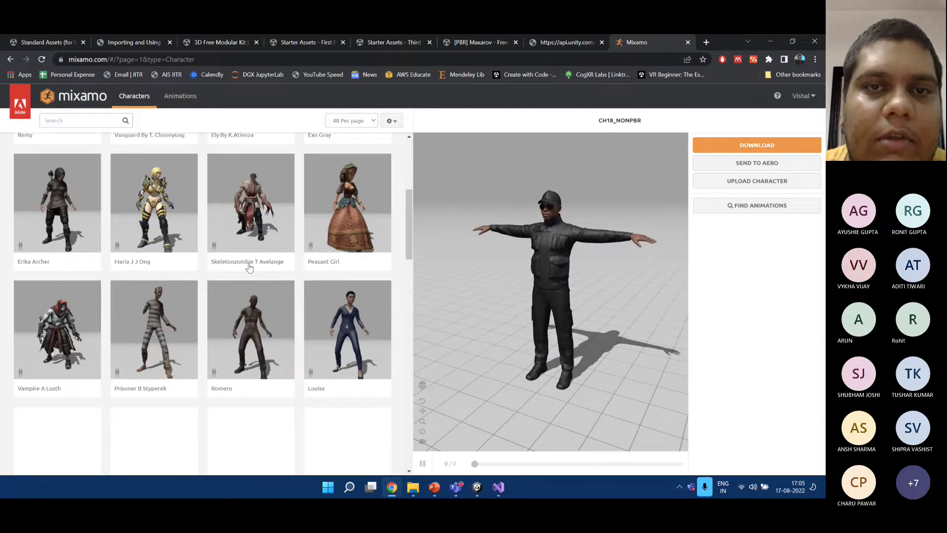
scroll(250, 267, "down", 5)
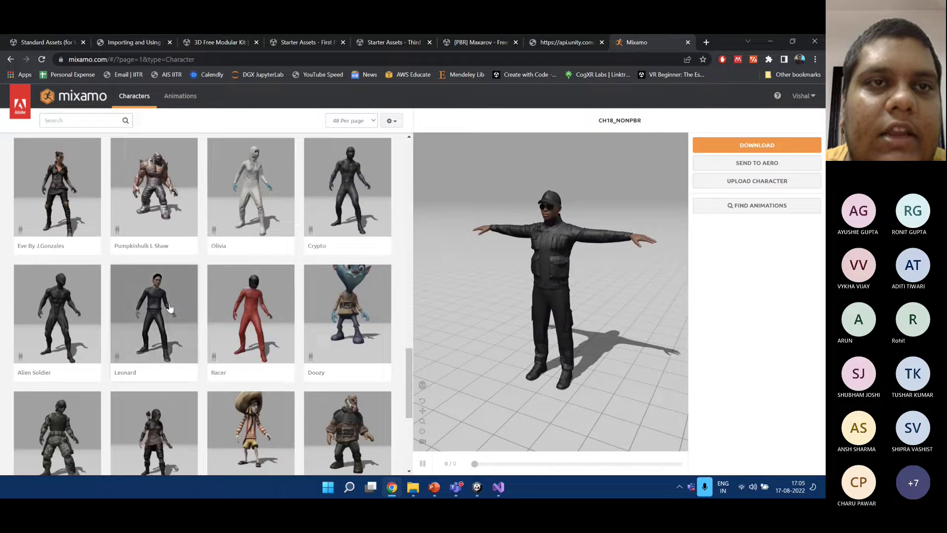
left_click(180, 95)
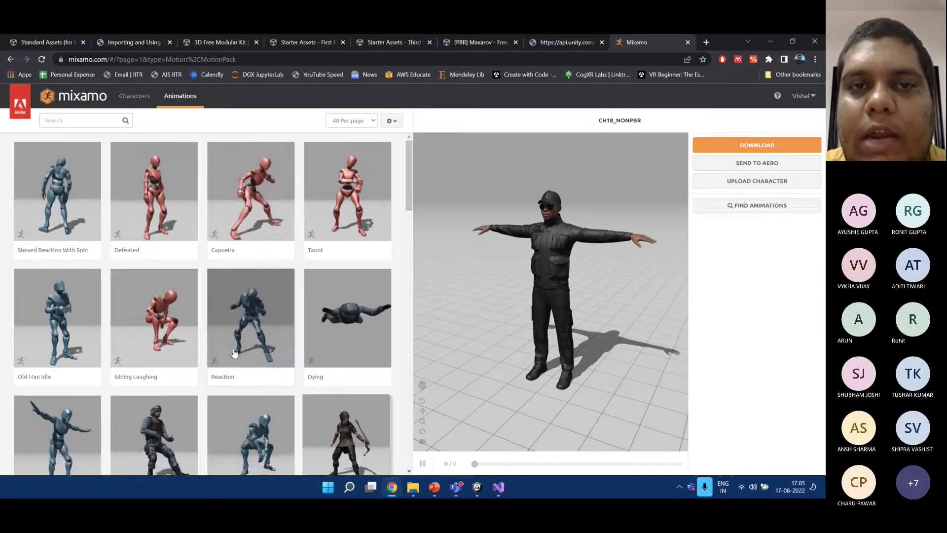
left_click(145, 98)
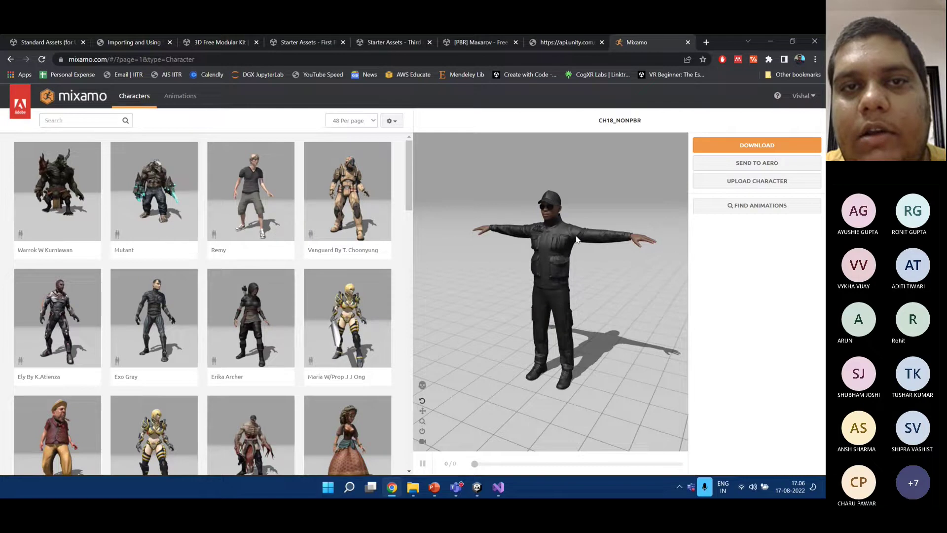
Try downloading the CH18_NONPBR character in FBX for Unity(.fbx) format with Original Pose(.fbx), and abandon saving the file.
left_click(755, 145)
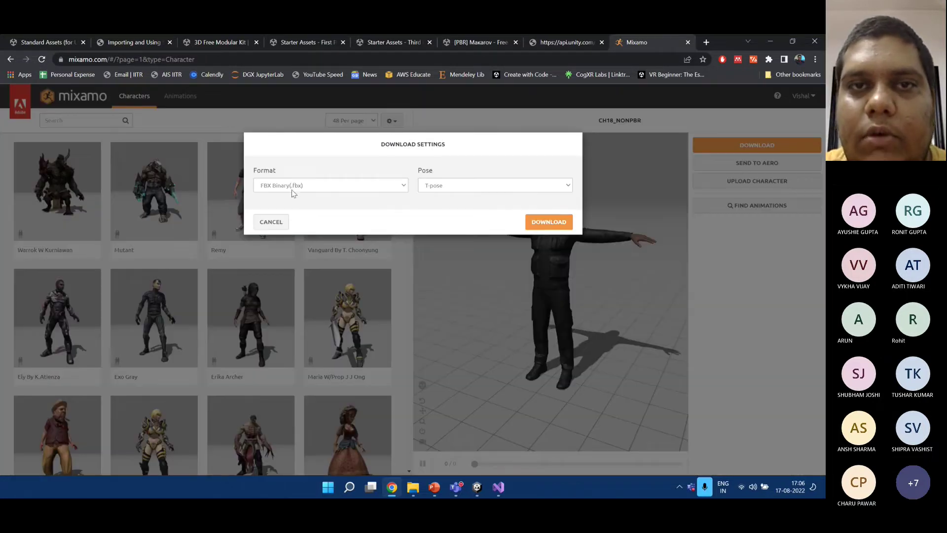
left_click(296, 190)
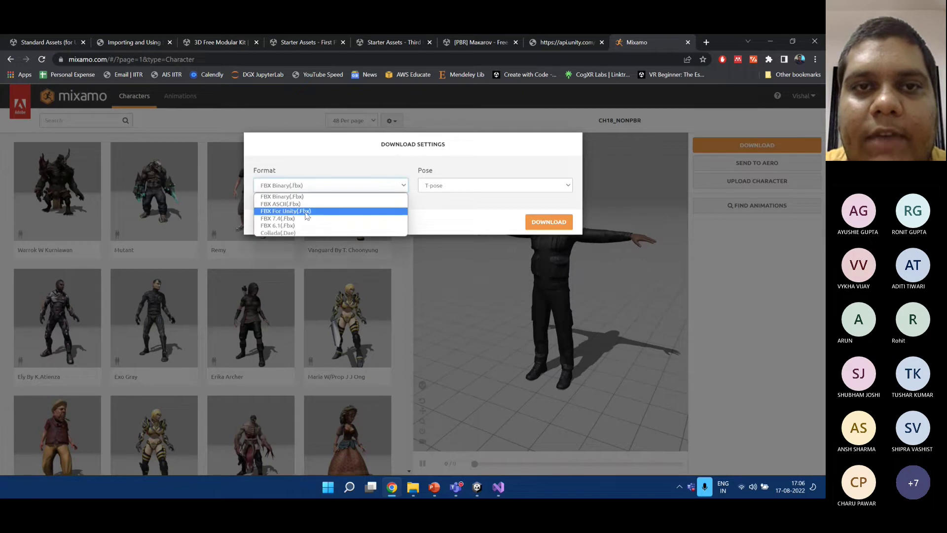
left_click(321, 212)
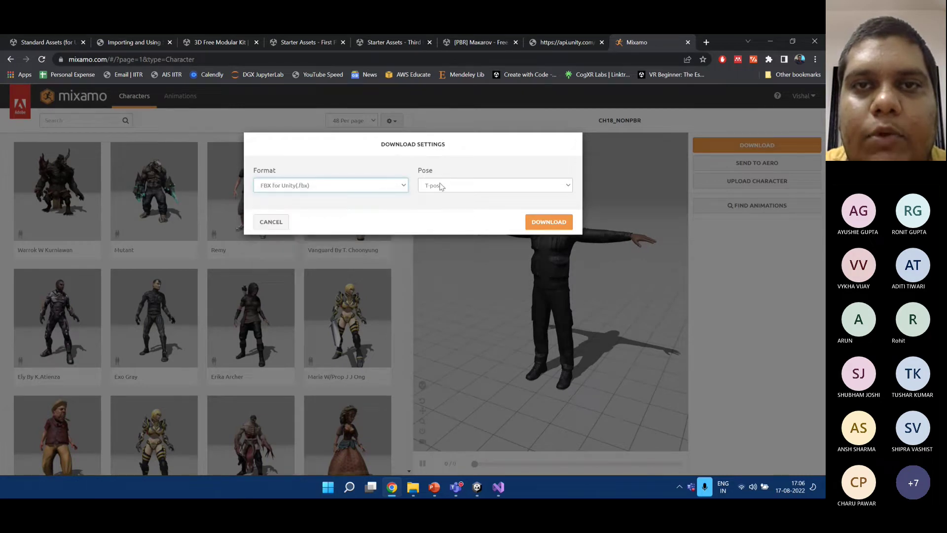
left_click(440, 186)
left_click(452, 202)
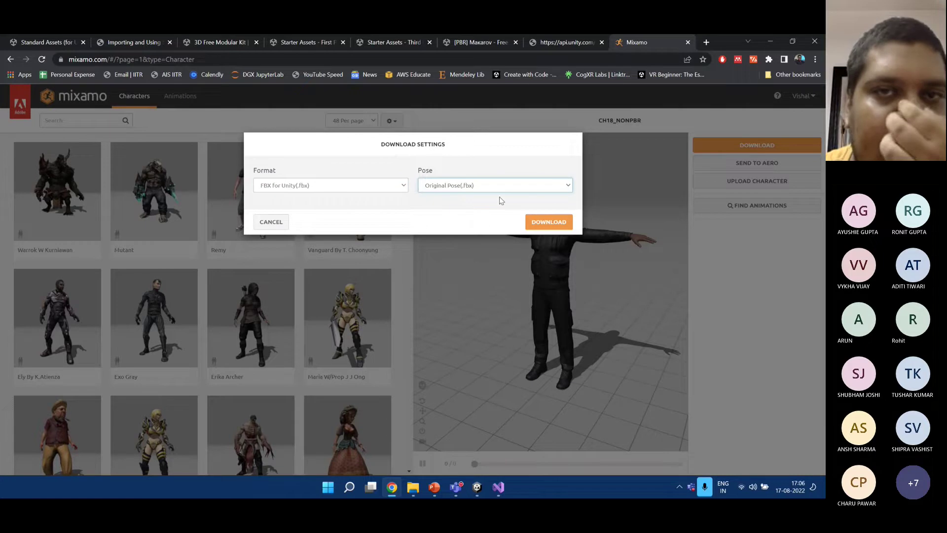
left_click(557, 222)
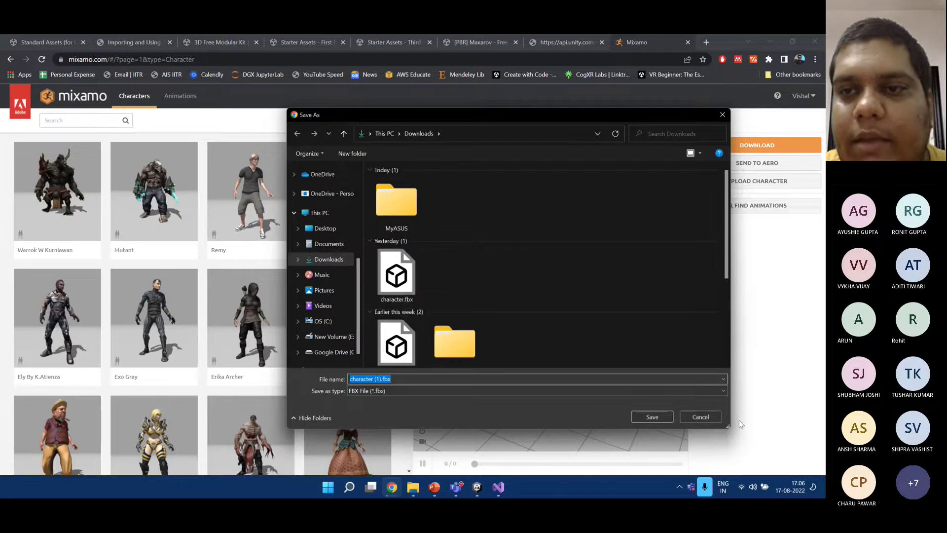
left_click(716, 421)
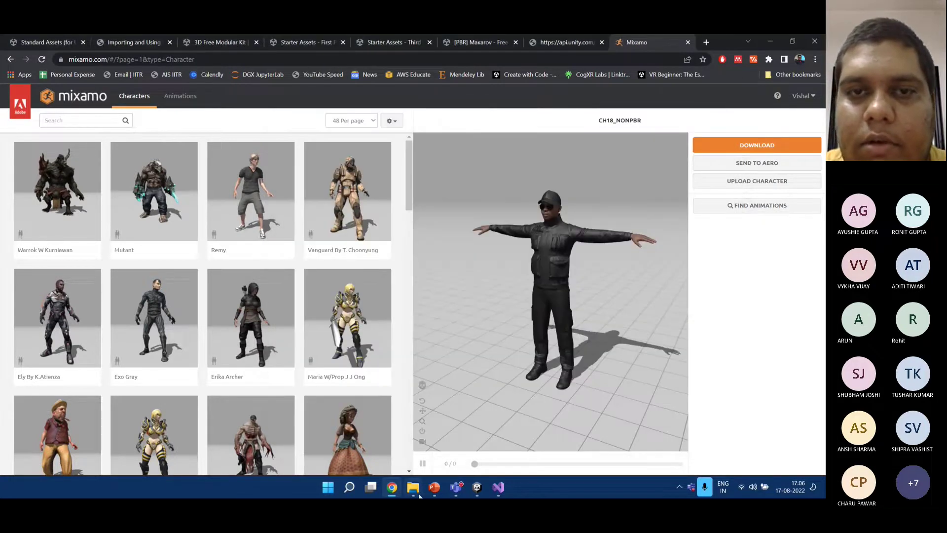
Switch to File Explorer and locate the character.fbx file in the Downloads folder.
left_click(413, 487)
scroll(95, 215, "up", 5)
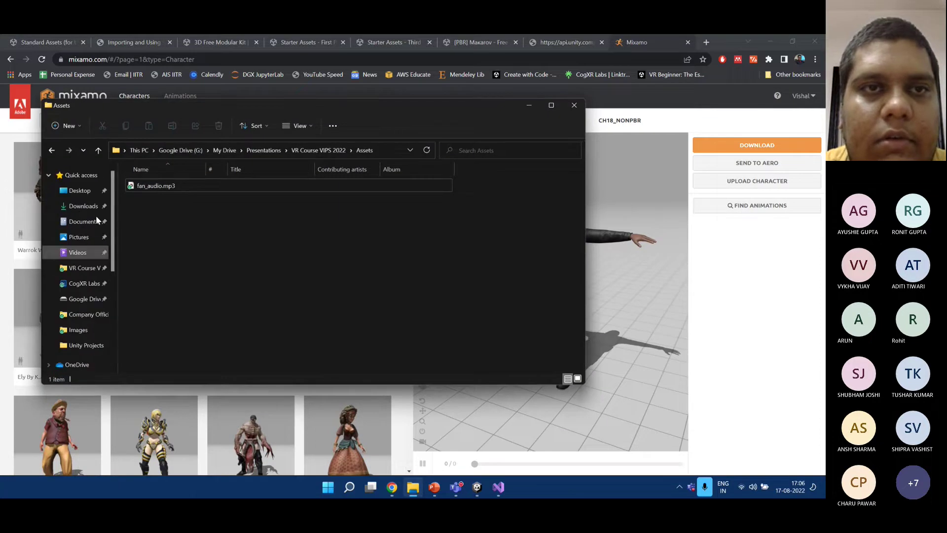
left_click(101, 205)
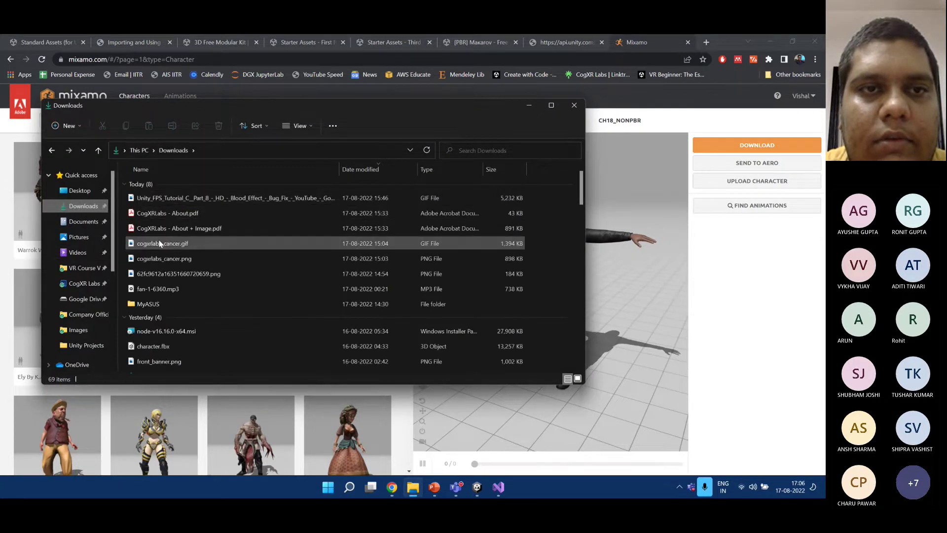
scroll(163, 276, "down", 5)
scroll(163, 292, "down", 1)
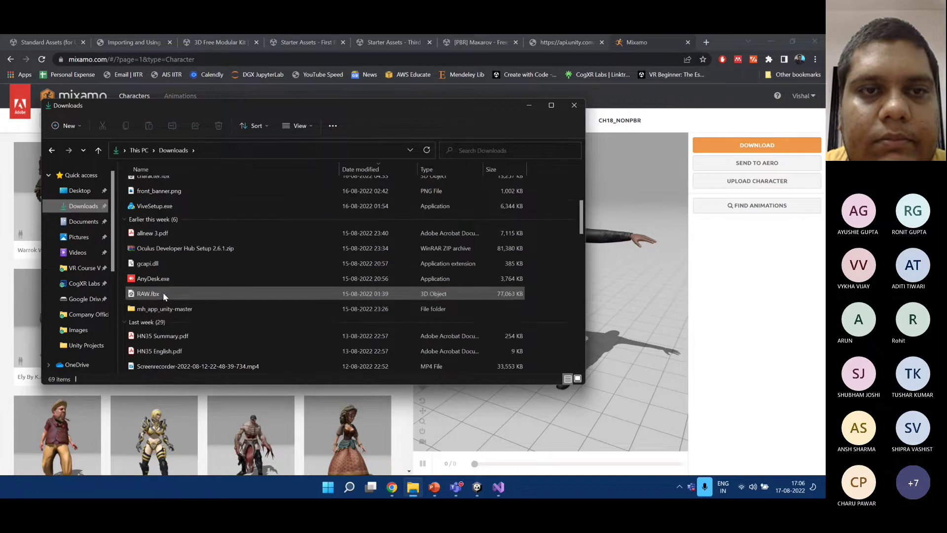
scroll(164, 276, "up", 2)
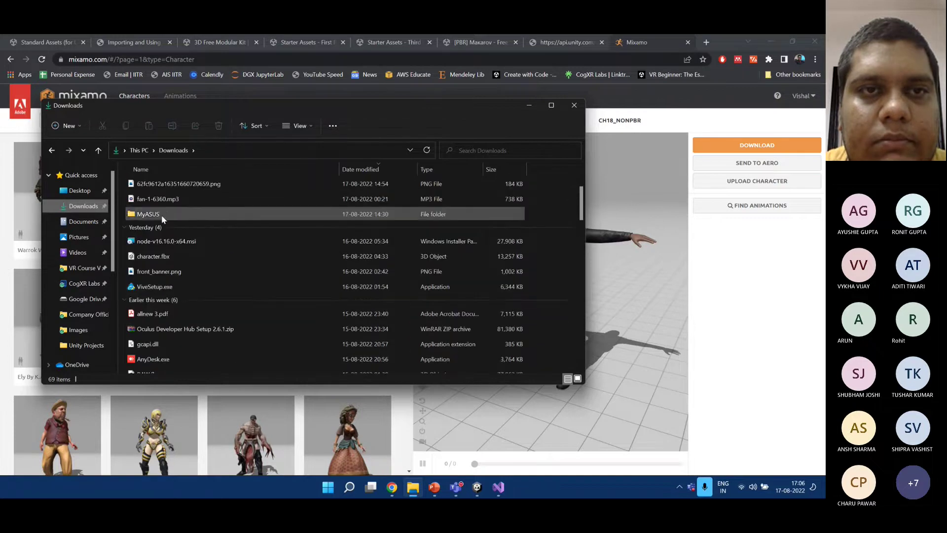
left_click(163, 257)
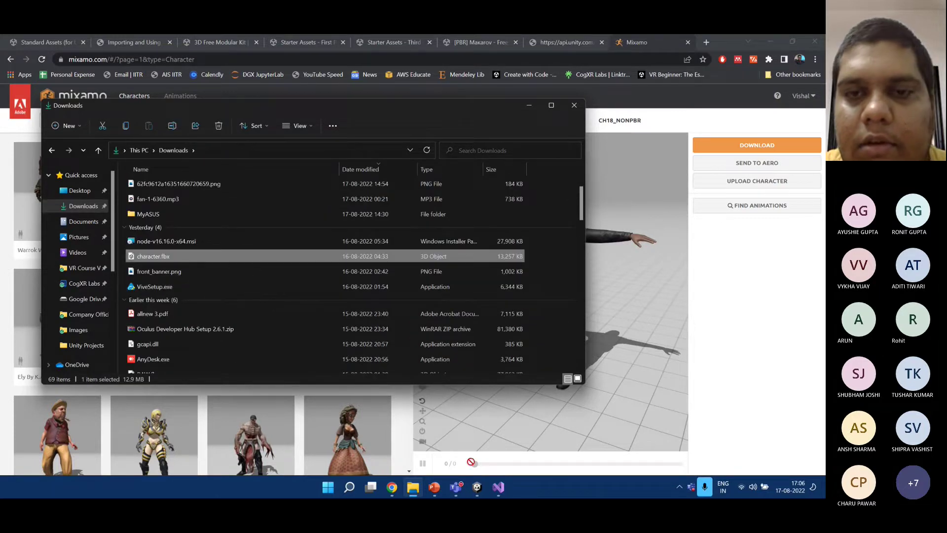
Switch to Unity, create a folder named 3D Models in the project's Assets, and open it.
left_click(477, 487)
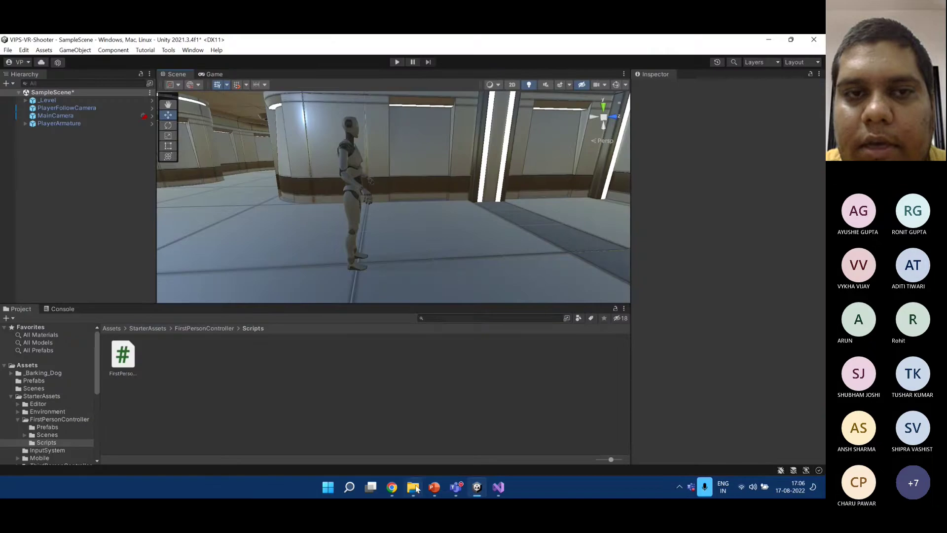
left_click(123, 329)
right_click(293, 399)
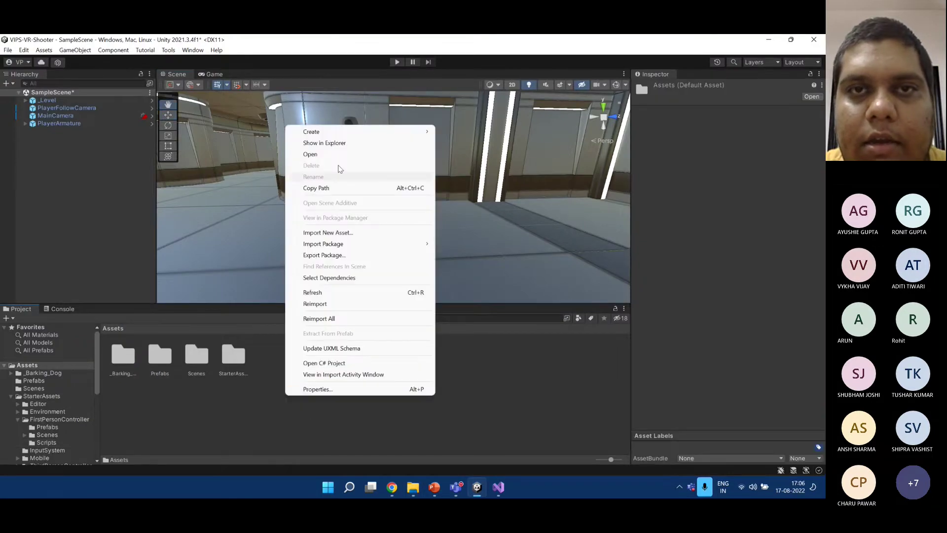
mouse_move(378, 134)
left_click(483, 55)
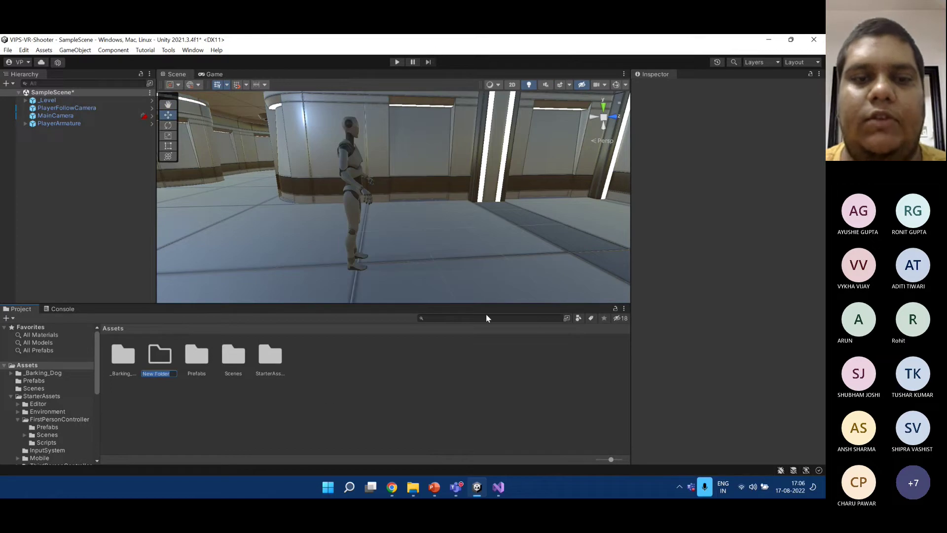
type("S")
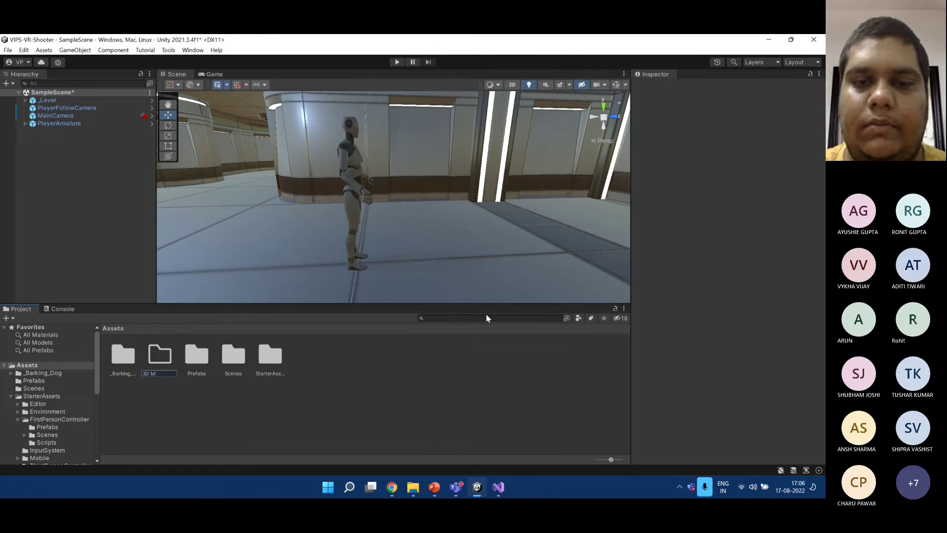
type("D Models")
key("Return")
key("Return")
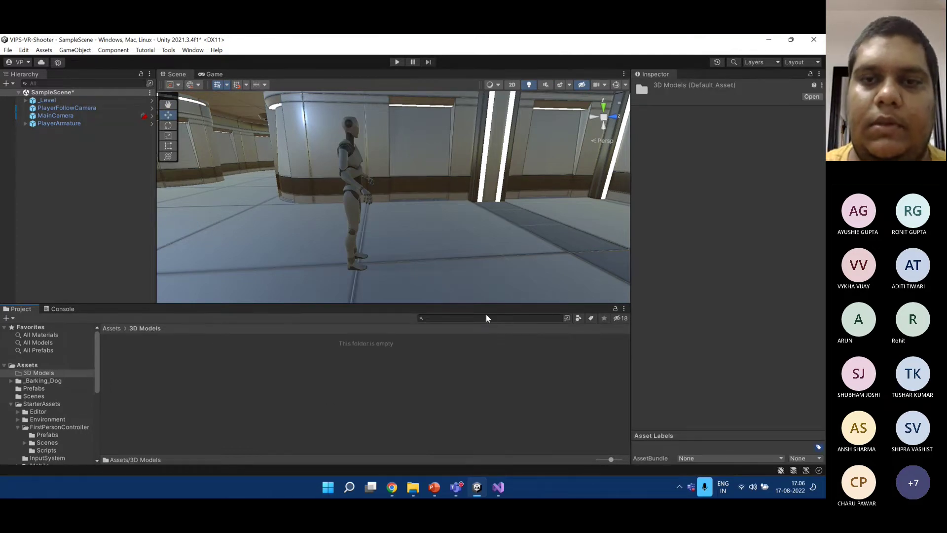
Import character.fbx from the Downloads folder in File Explorer into Unity's 3D Models folder.
left_click(413, 487)
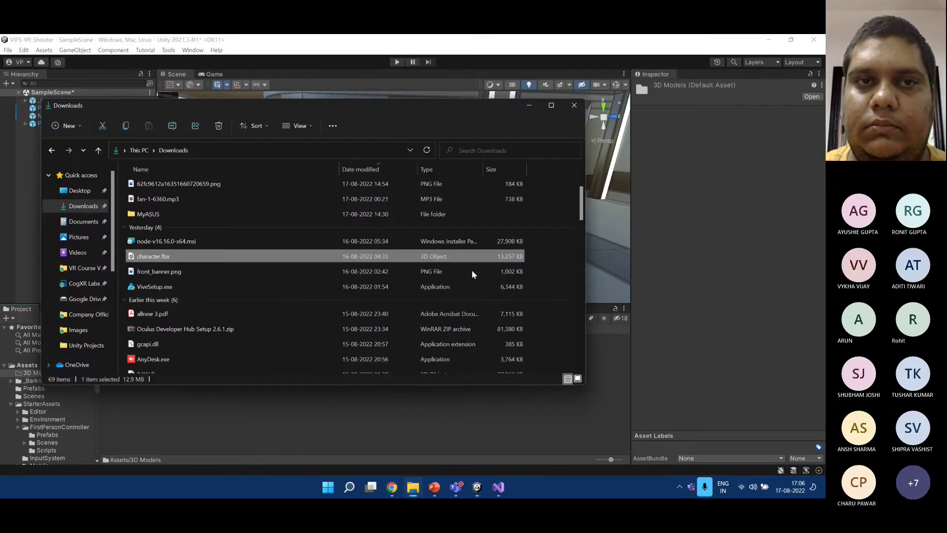
left_click_drag(173, 260, 203, 447)
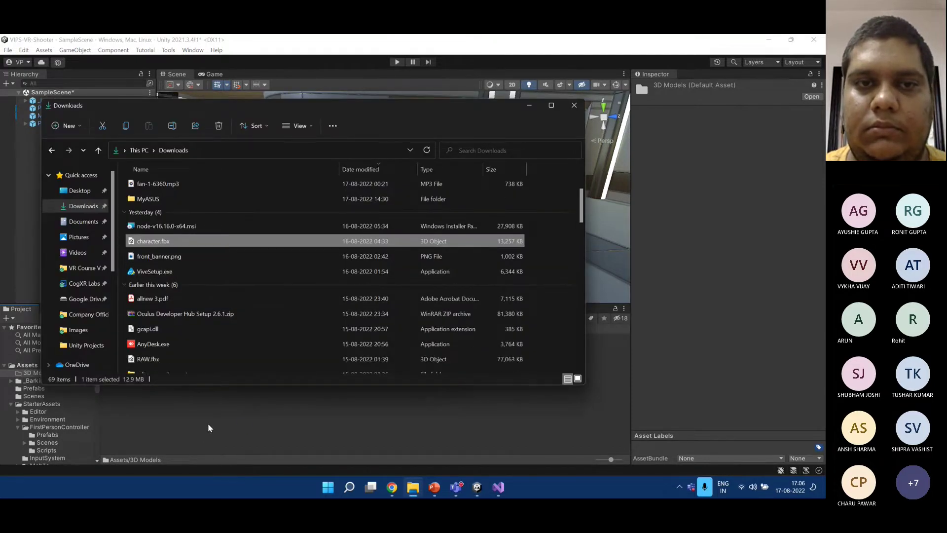
left_click(528, 107)
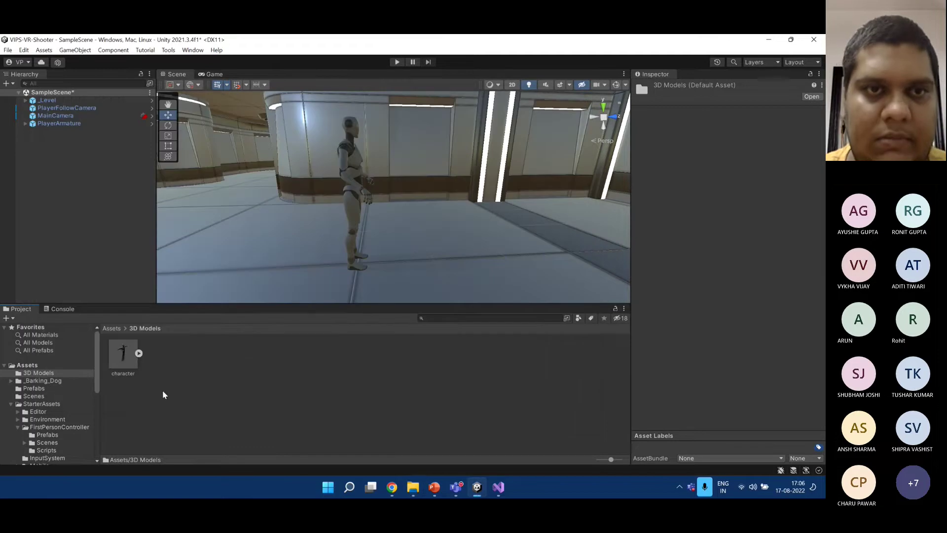
Extract the character model's embedded materials into a new folder named Mat inside 3D Models.
left_click(127, 363)
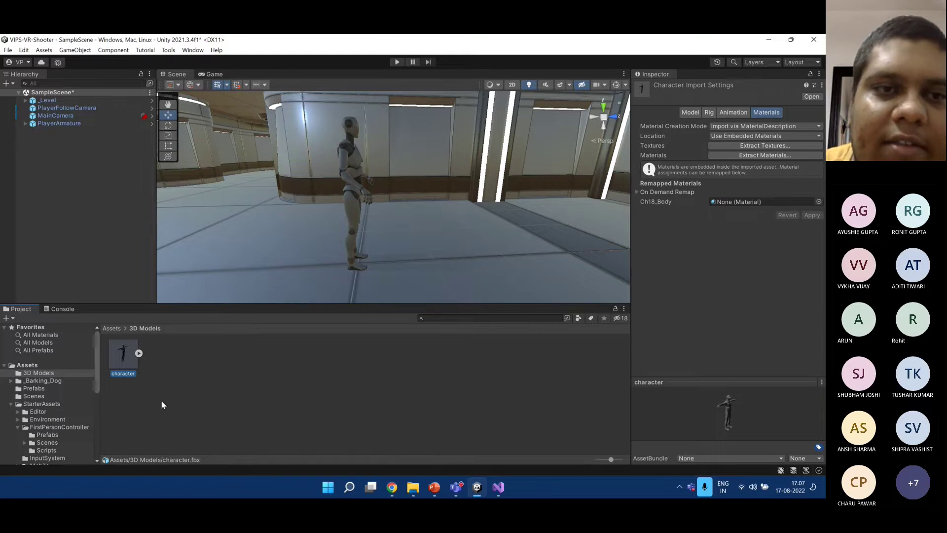
left_click(139, 353)
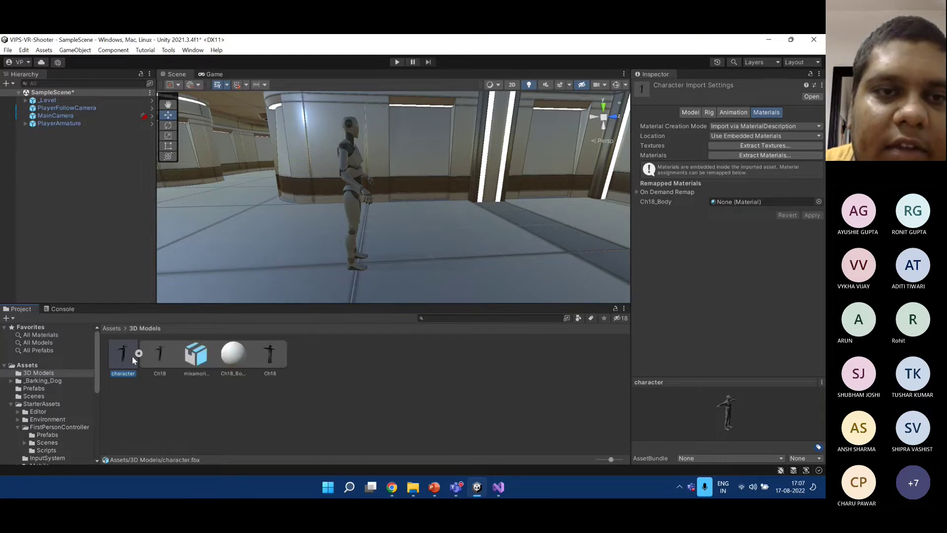
left_click(139, 353)
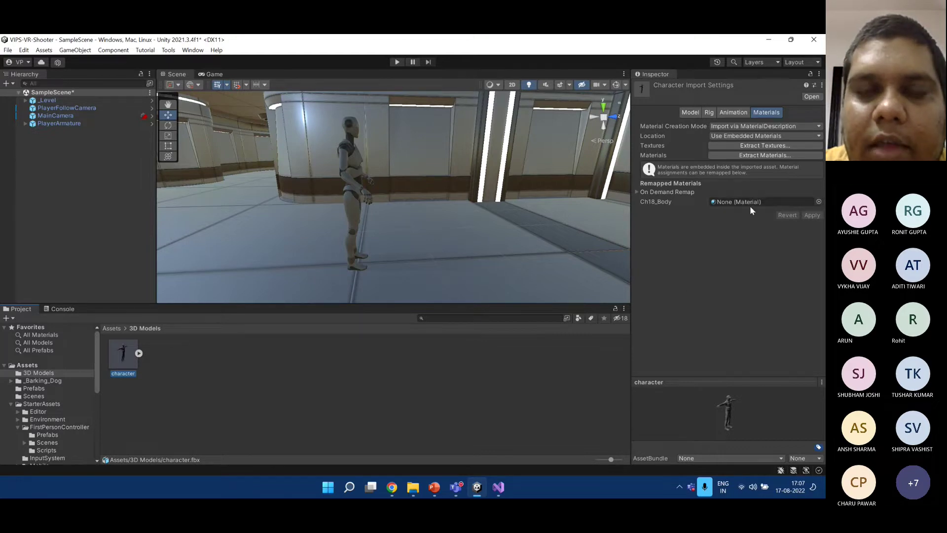
left_click(758, 156)
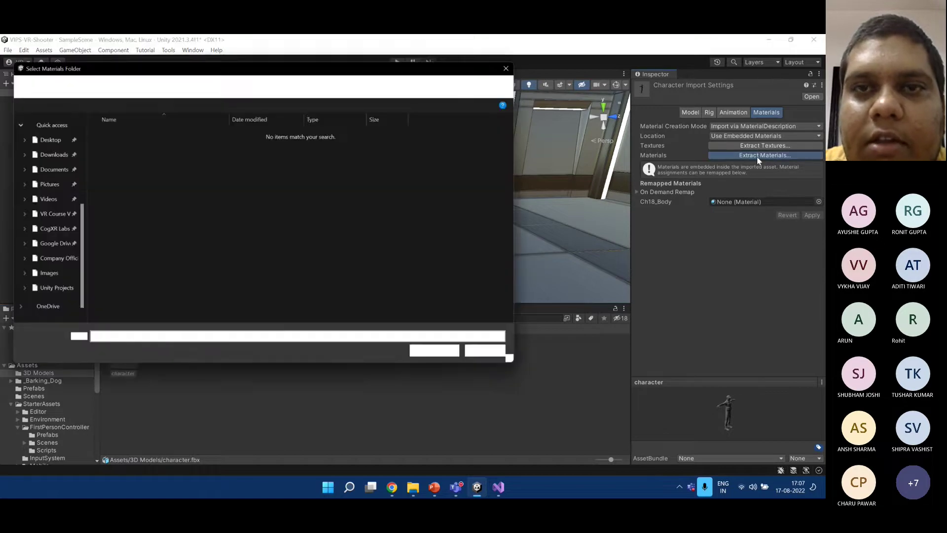
right_click(253, 166)
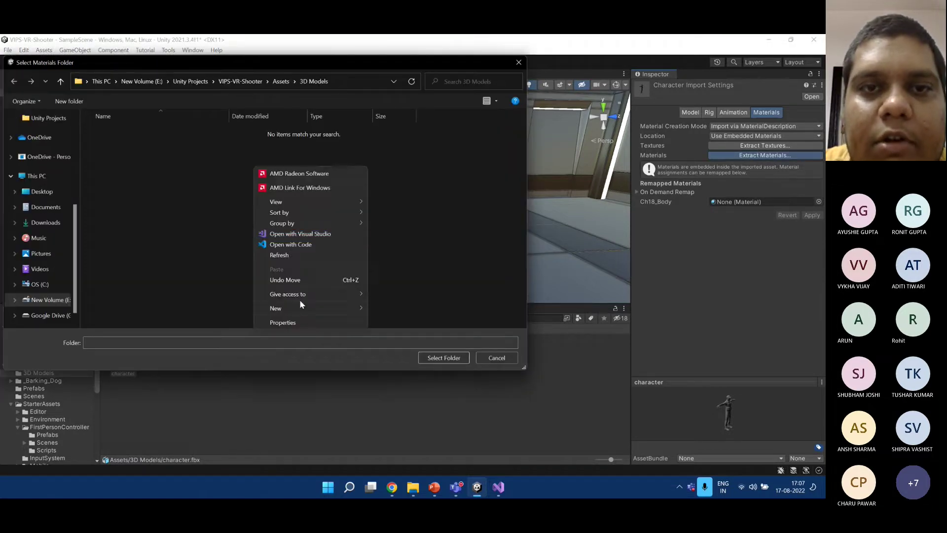
mouse_move(282, 308)
left_click(420, 309)
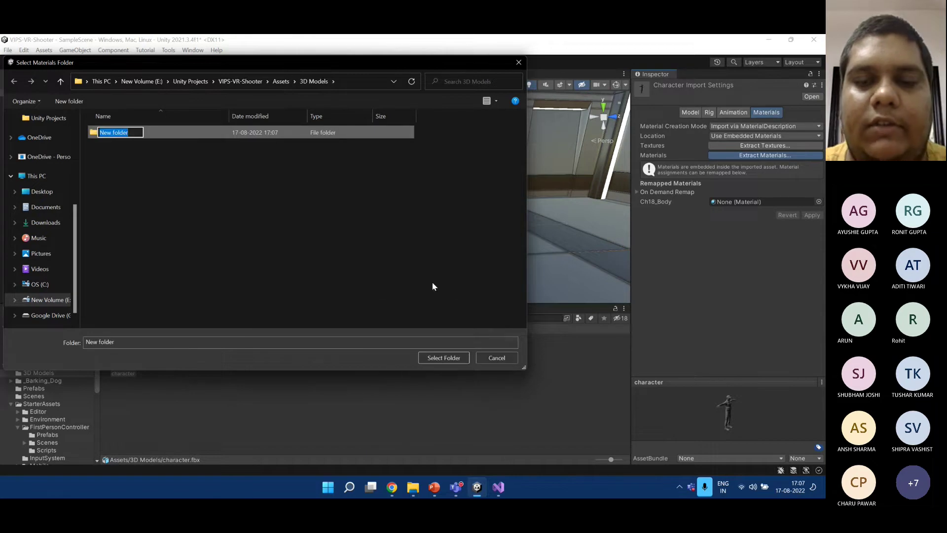
type("Mat")
key("Return")
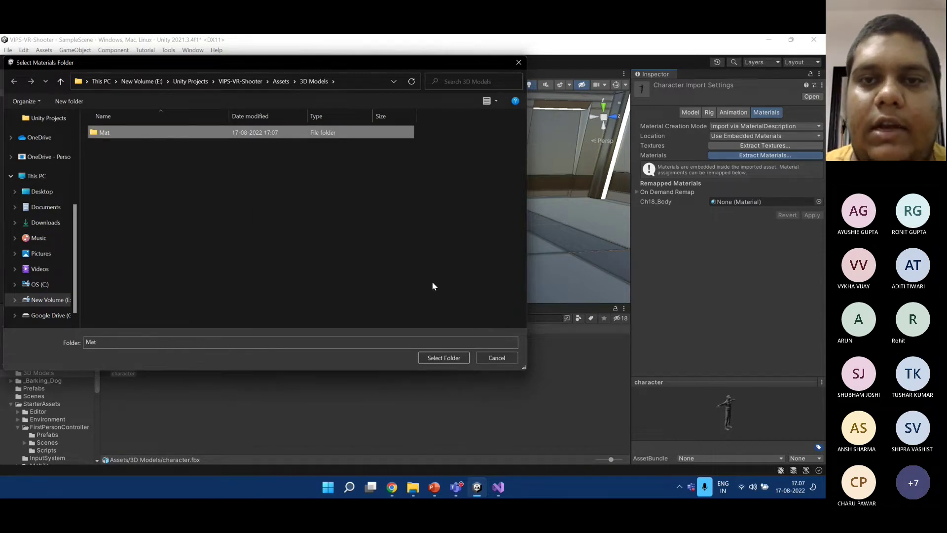
left_click(444, 357)
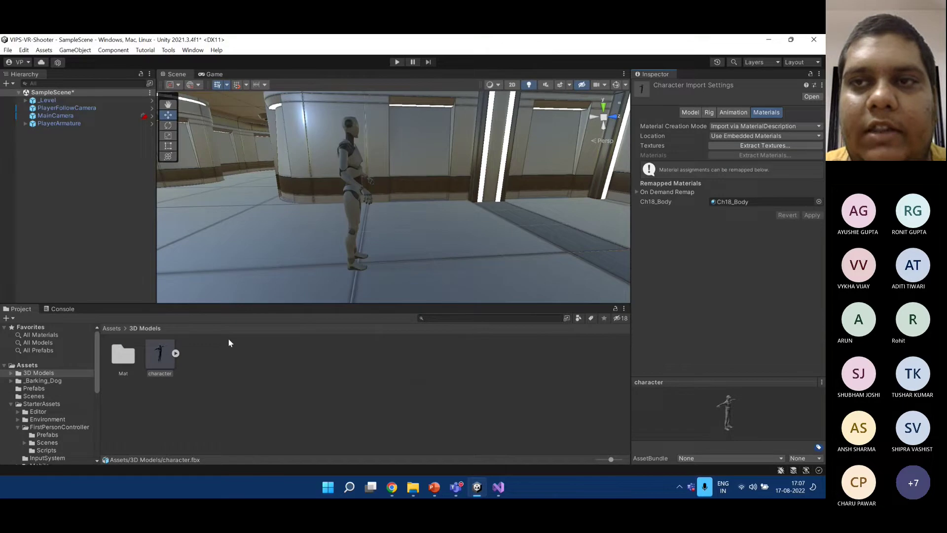
Extract the character model's textures into a new folder named Tex inside 3D Models.
left_click(760, 145)
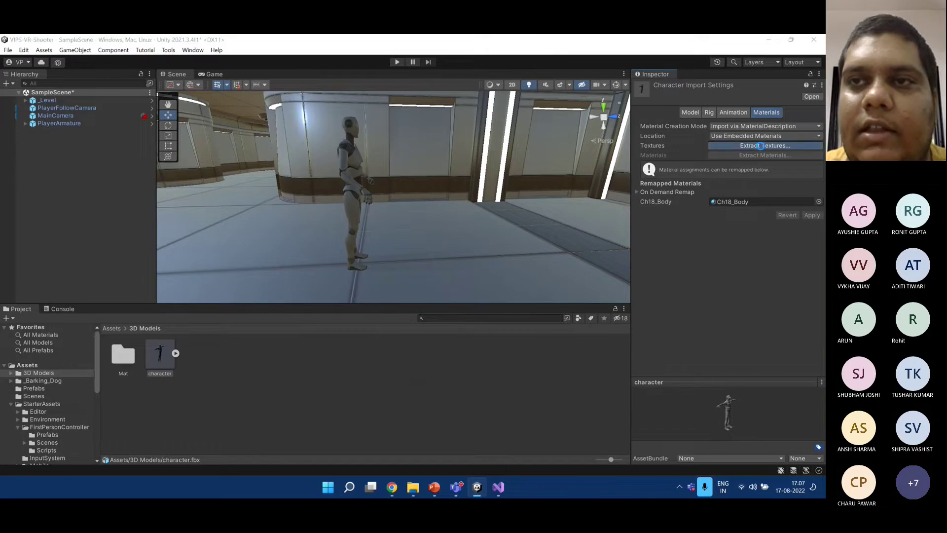
right_click(155, 168)
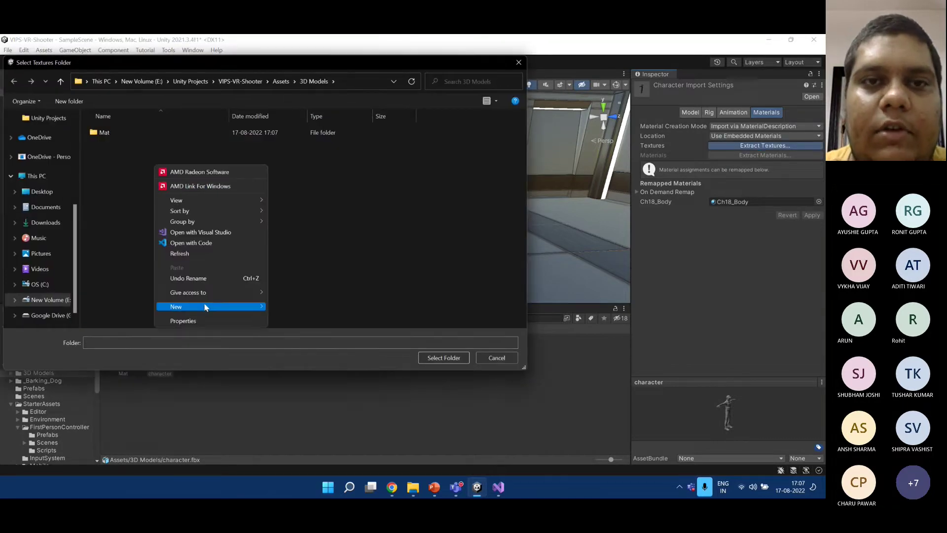
mouse_move(206, 308)
left_click(300, 308)
type("Tex")
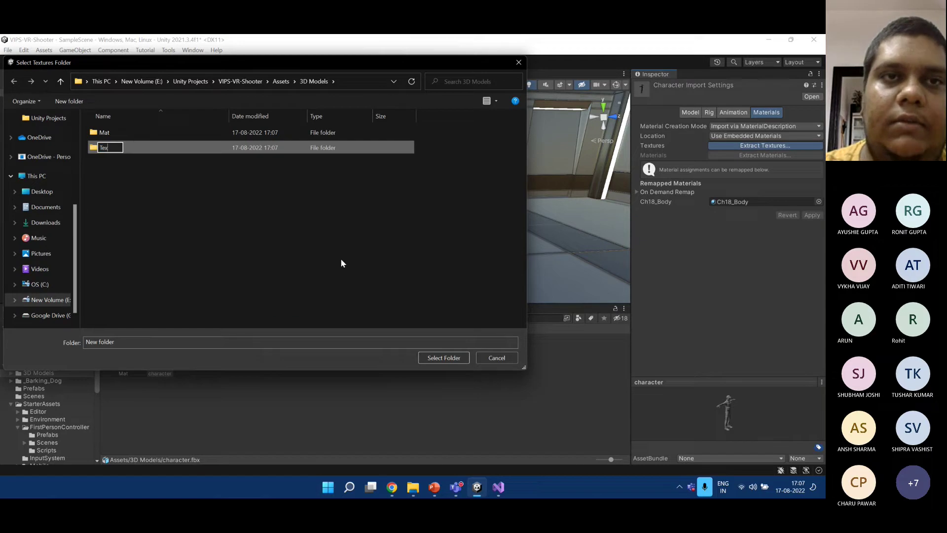
key("Return")
key("Return")
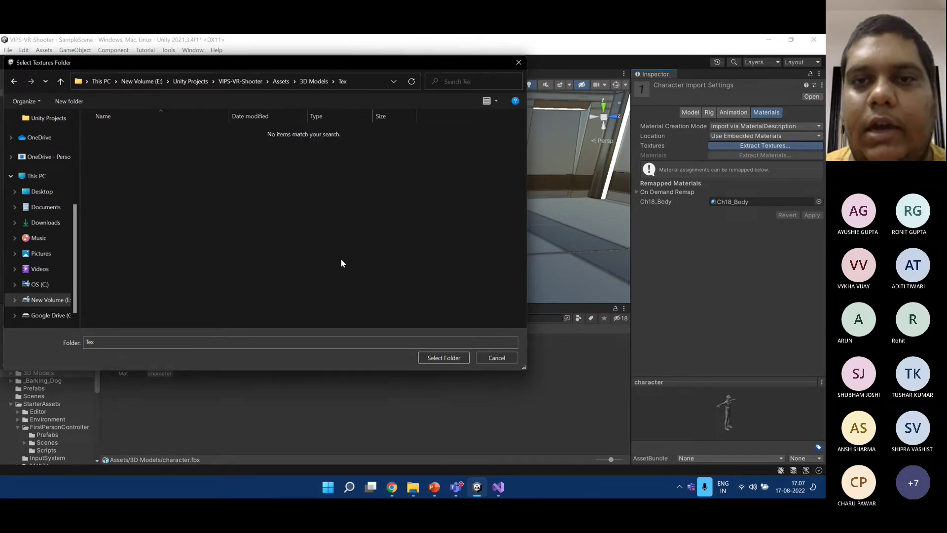
left_click(428, 361)
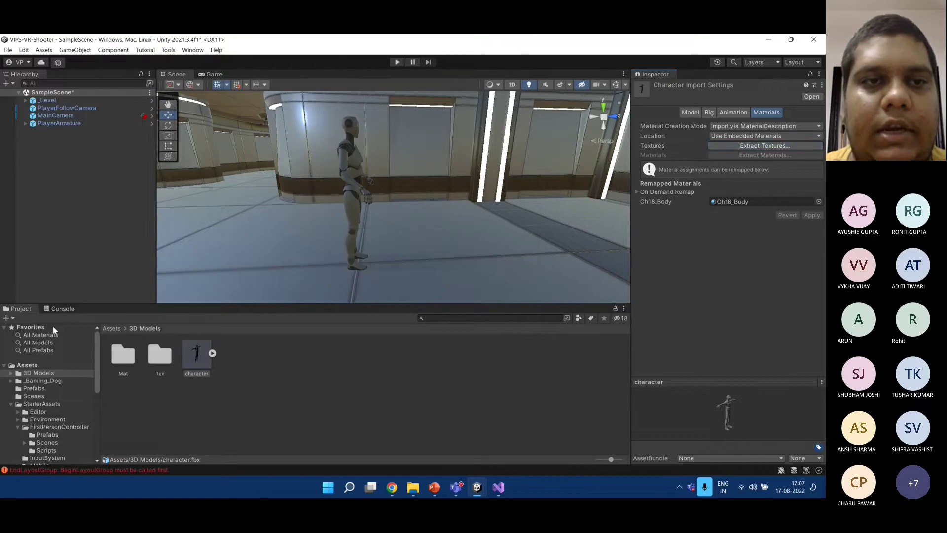
left_click(63, 310)
left_click(20, 309)
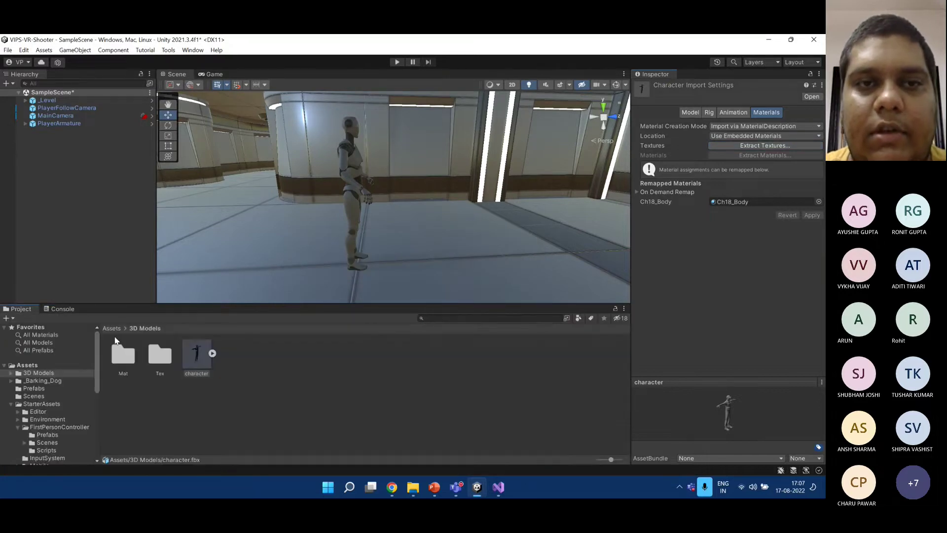
Try placing the character model in the scene behind PlayerArmature, and delete it from the scene.
left_click_drag(197, 354, 232, 281)
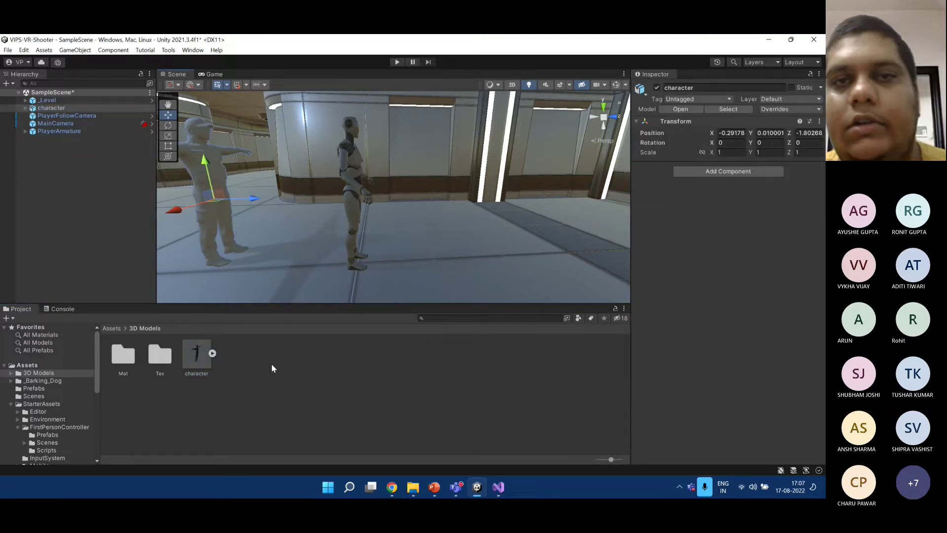
left_click(101, 106)
key("Delete")
Review the imported character model's material location option and its sub-assets, keeping Use Embedded Materials.
left_click(196, 353)
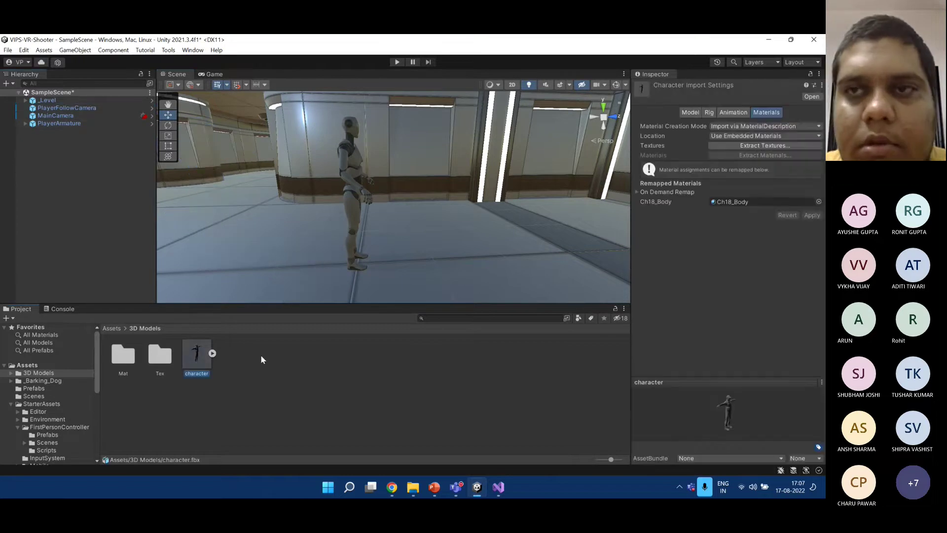
left_click(768, 137)
left_click(766, 159)
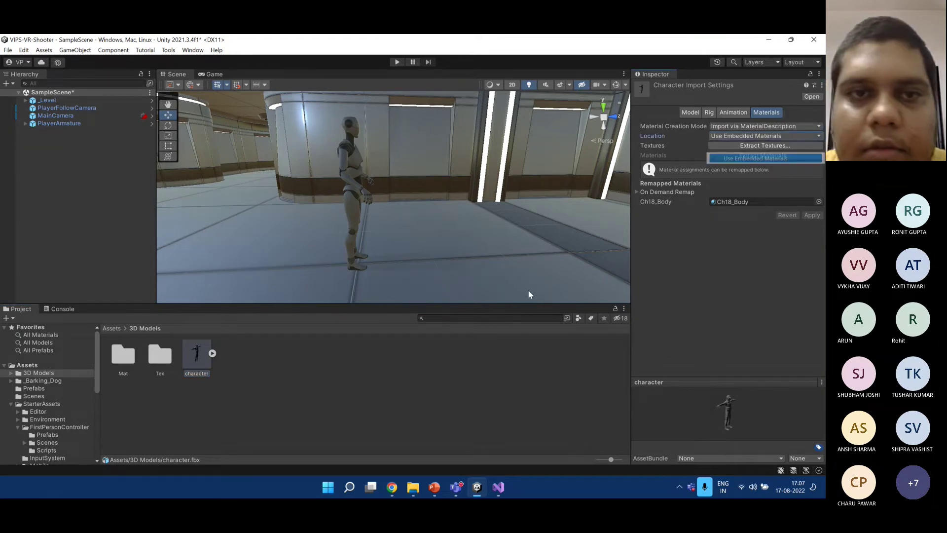
left_click(212, 354)
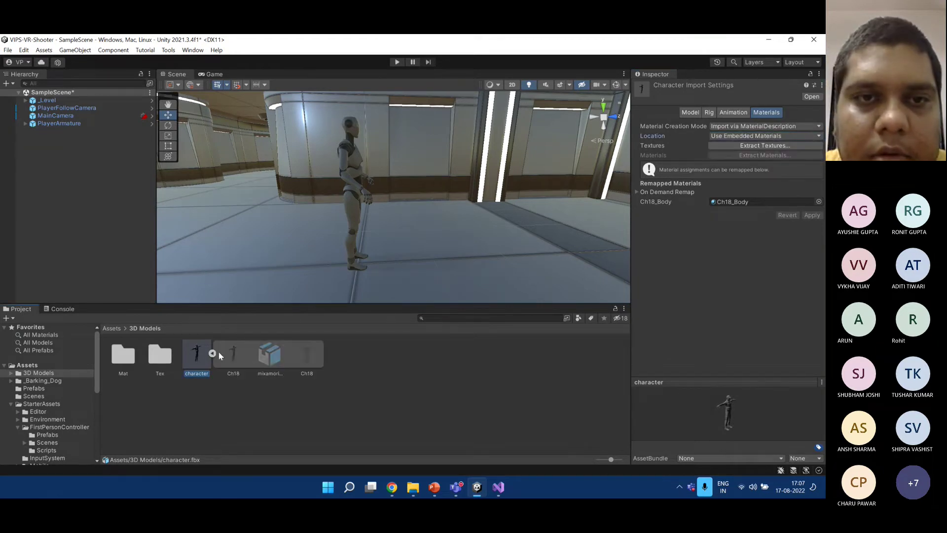
Examine the extracted textures in Tex and the Ch18_Body material in Mat, and return to the character model's import settings.
double_click(159, 356)
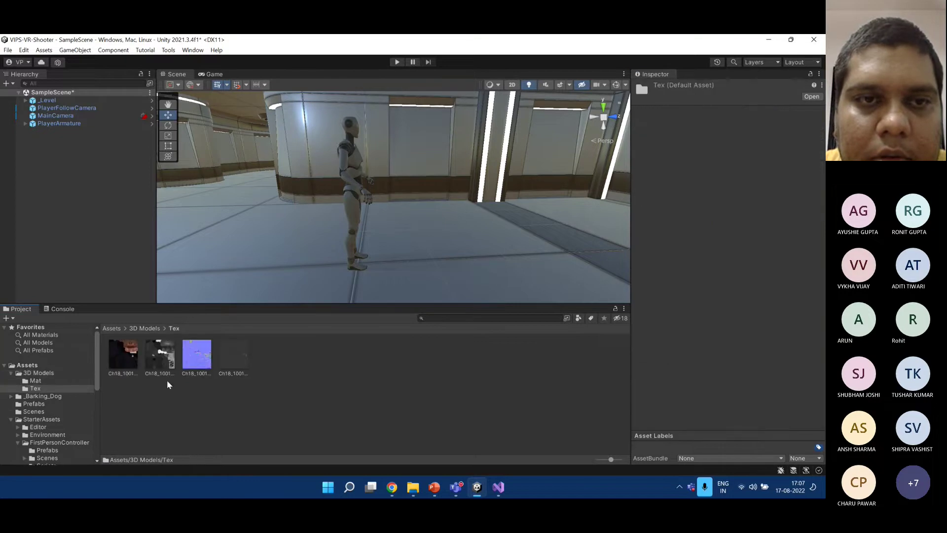
left_click(155, 327)
double_click(133, 368)
left_click(139, 370)
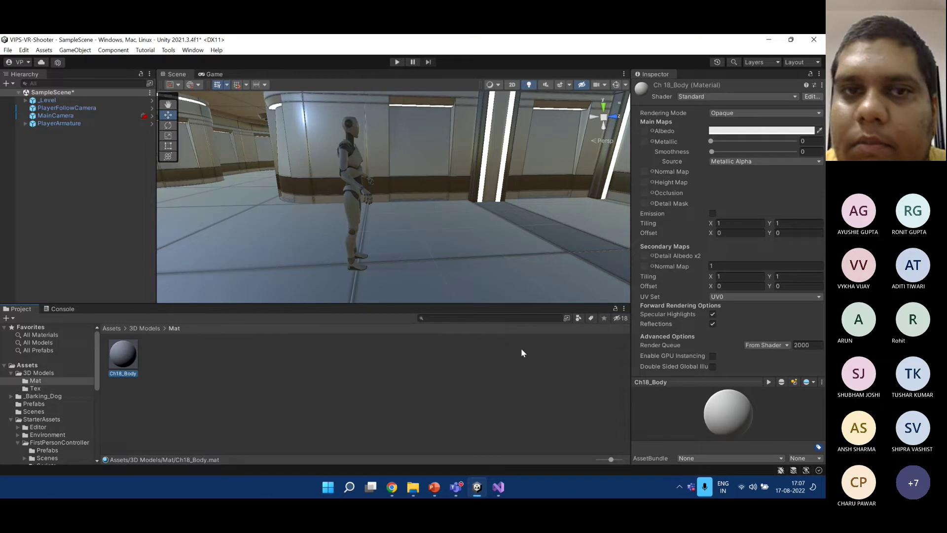
left_click(144, 328)
double_click(165, 358)
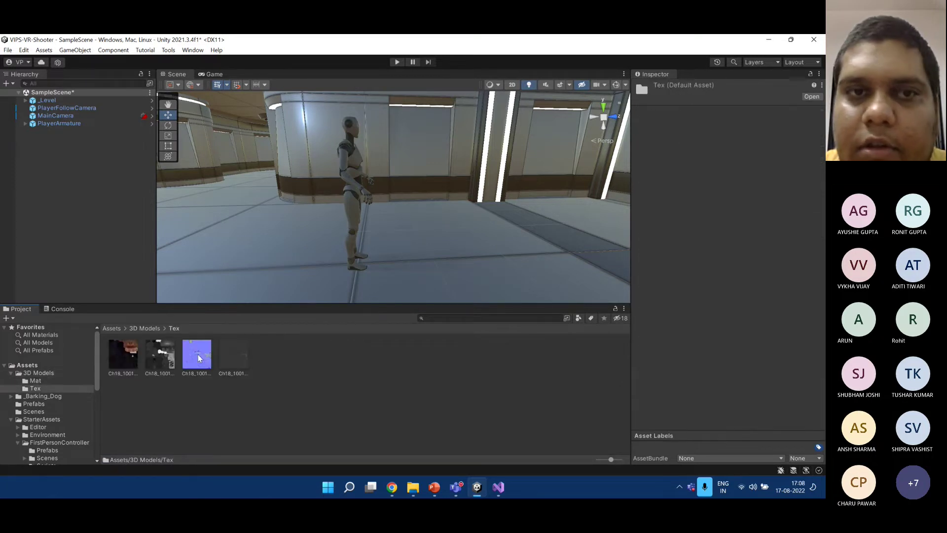
left_click(150, 329)
left_click(196, 355)
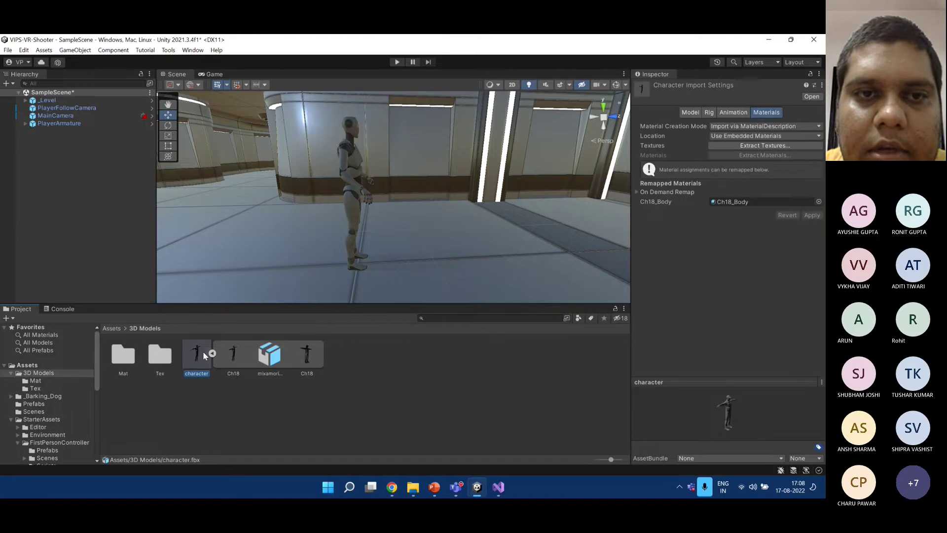
Lock the Inspector on the Ch18_Body material in Mat and assign the Ch18_1001_Diffuse texture from Tex as its Albedo map.
left_click(212, 353)
left_click(136, 362)
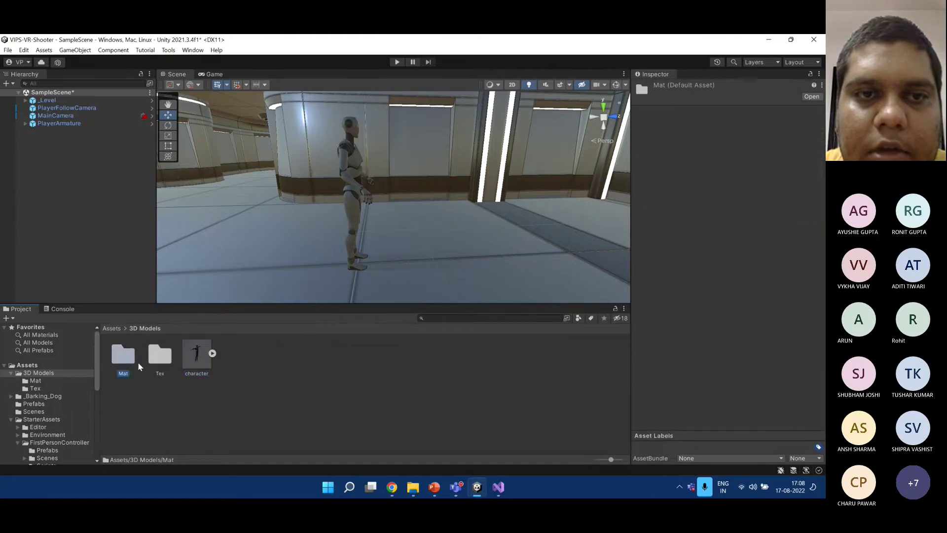
double_click(133, 361)
left_click(132, 353)
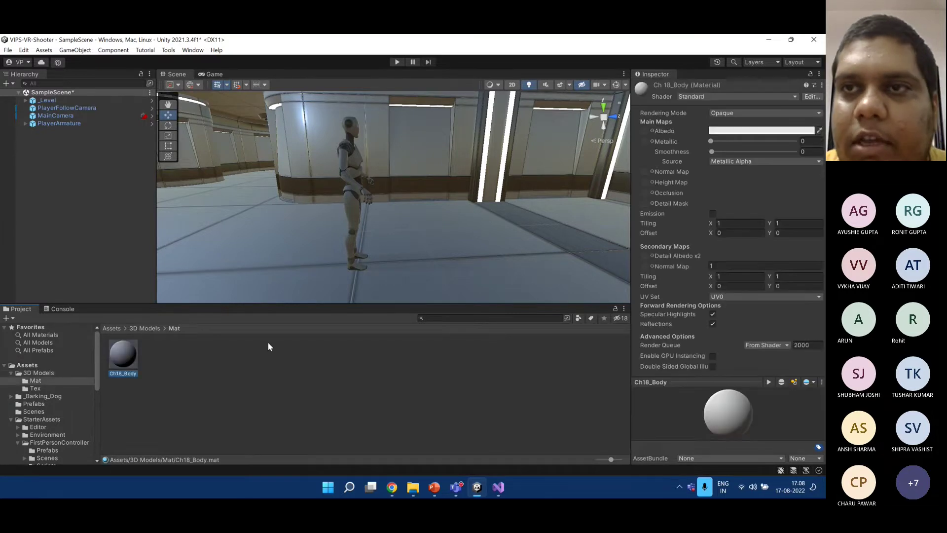
left_click(810, 74)
left_click(148, 328)
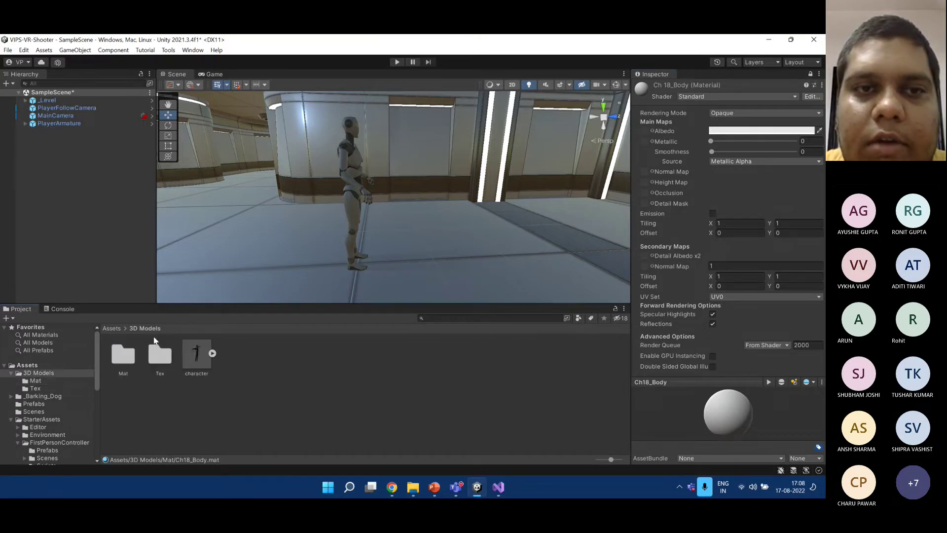
double_click(151, 363)
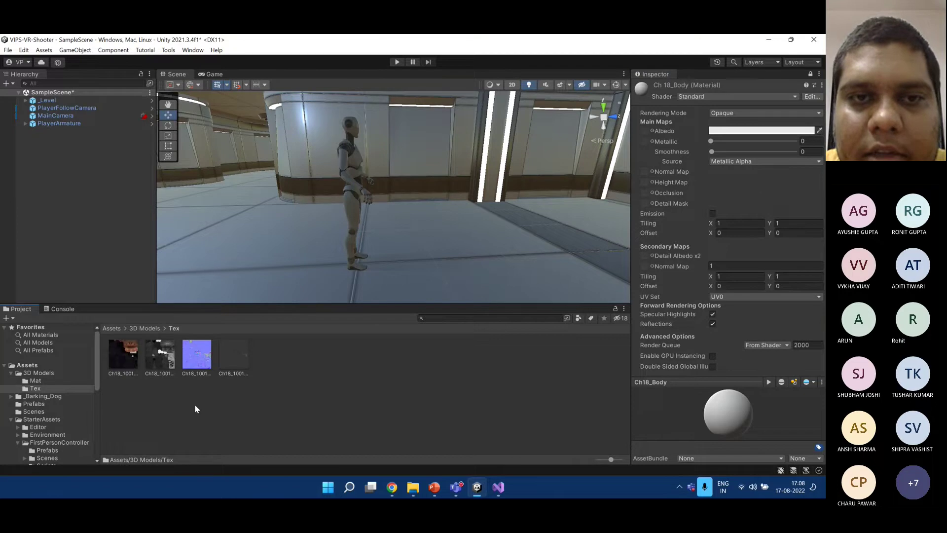
left_click_drag(125, 352, 644, 131)
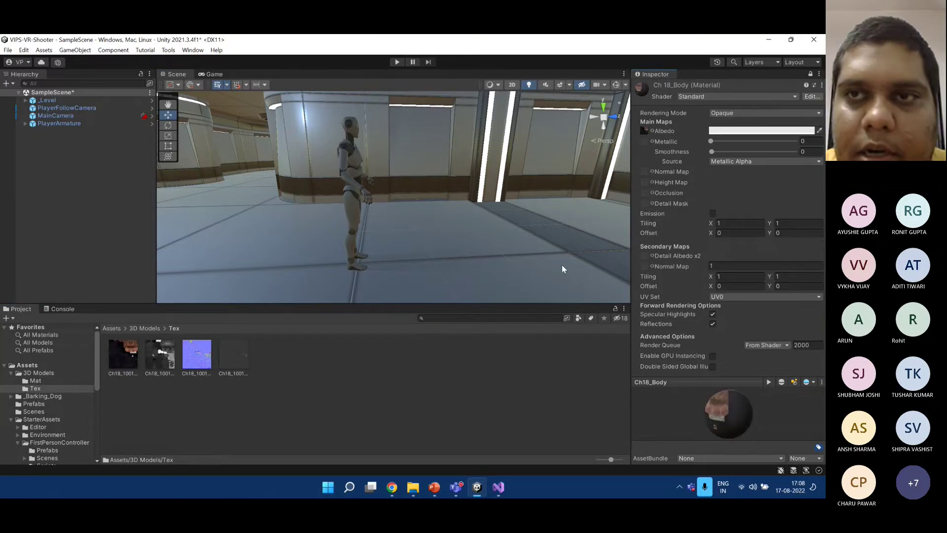
Assign the Ch18_1001_Normal texture as the material's Normal Map and fix its texture type to be marked as a normal map.
left_click(198, 355)
left_click_drag(198, 355, 645, 176)
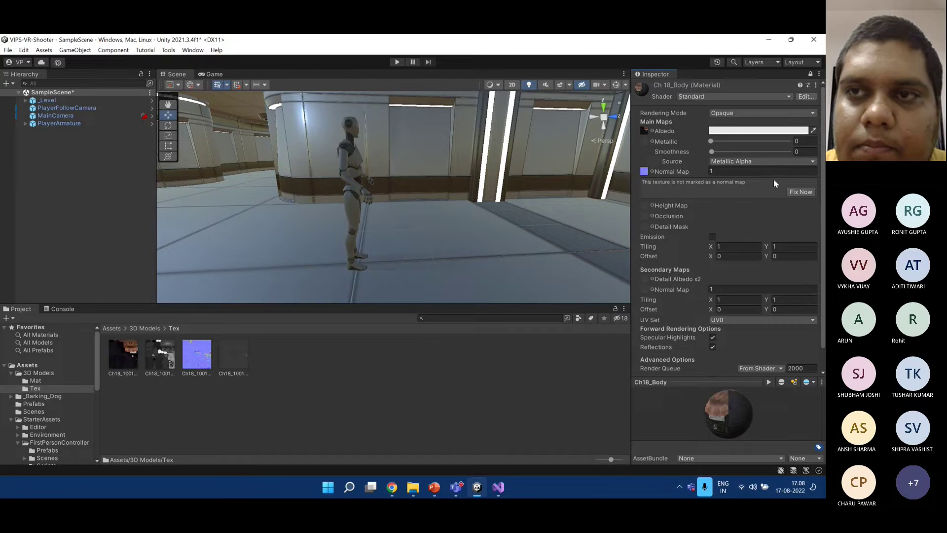
left_click(800, 191)
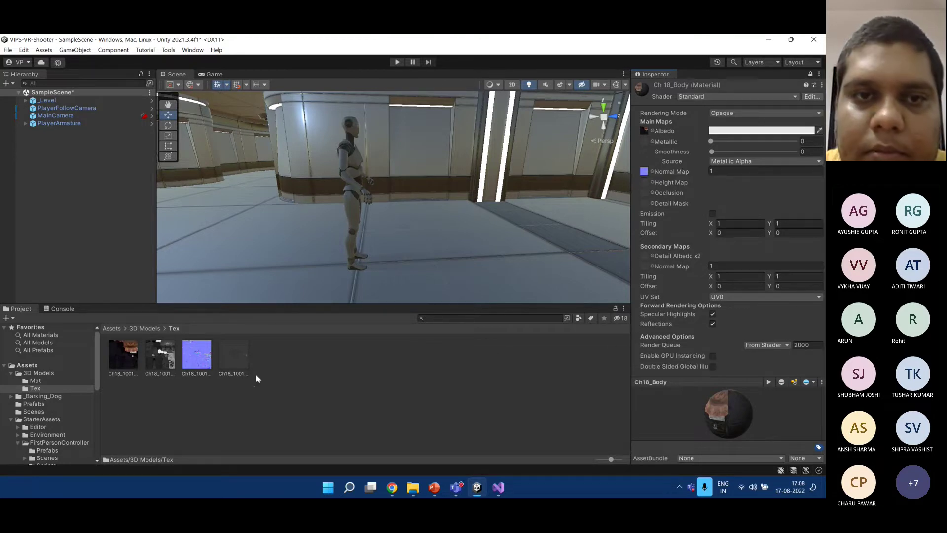
Assign the Ch18_1001_Glossiness texture to the Ch18_Body material's Metallic map.
left_click(228, 356)
left_click(193, 360)
left_click(158, 359)
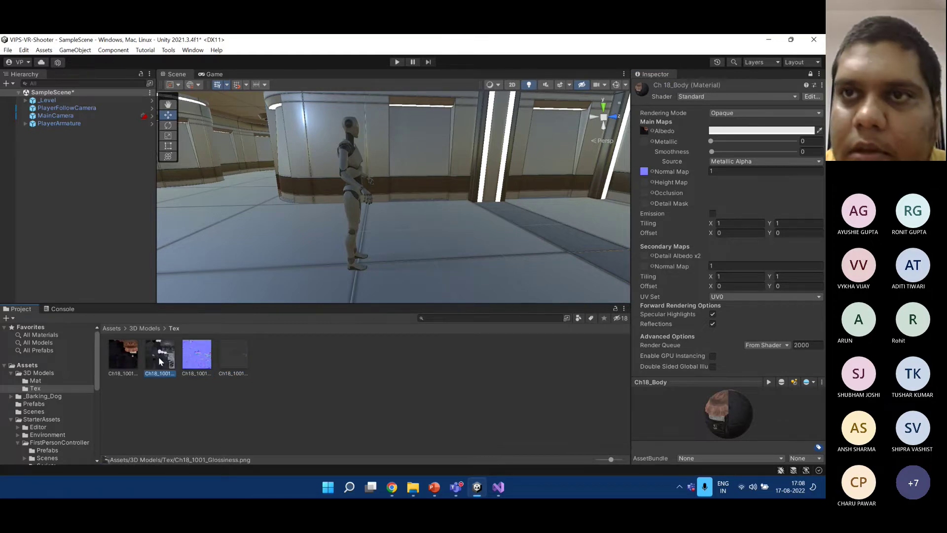
left_click_drag(163, 356, 666, 142)
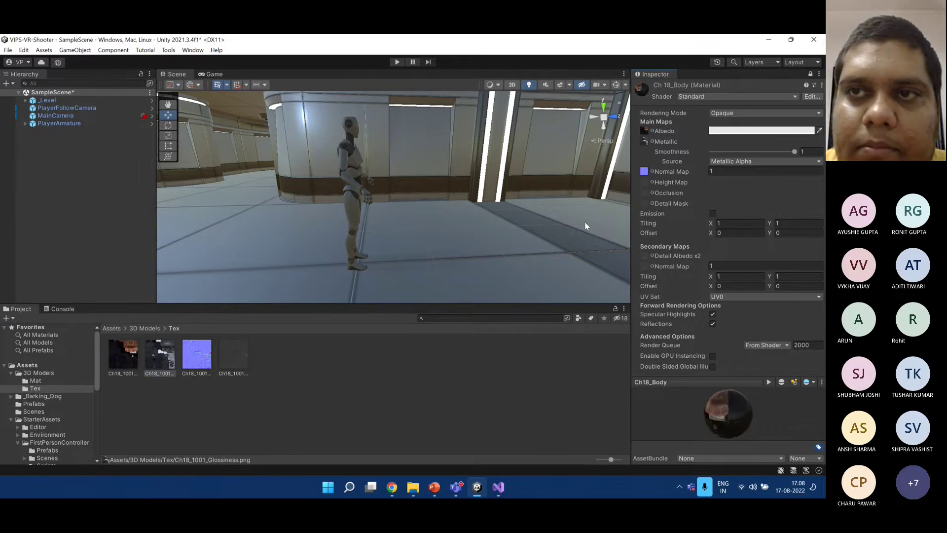
With the character model placed in the scene behind PlayerArmature, set the Ch18_Body material's Smoothness to 0 and save the scene.
left_click(133, 329)
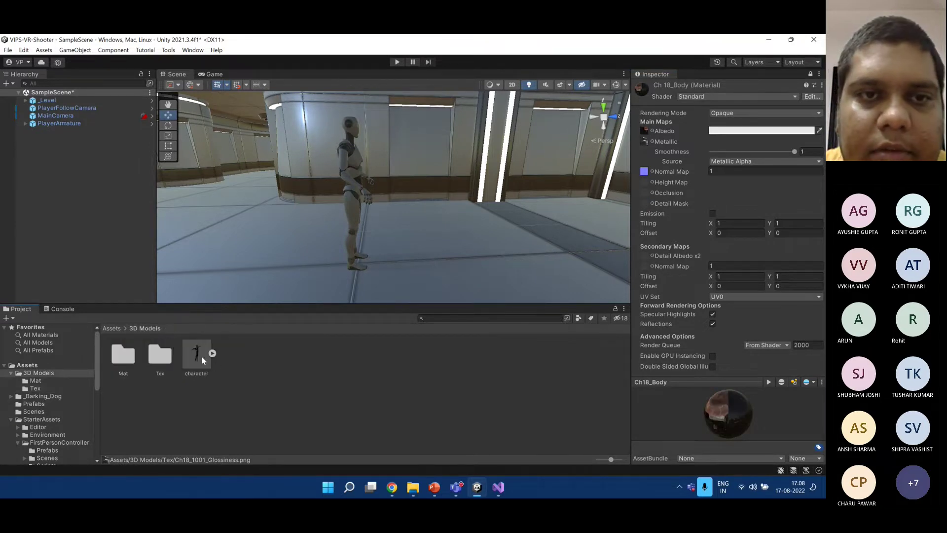
left_click_drag(201, 356, 232, 244)
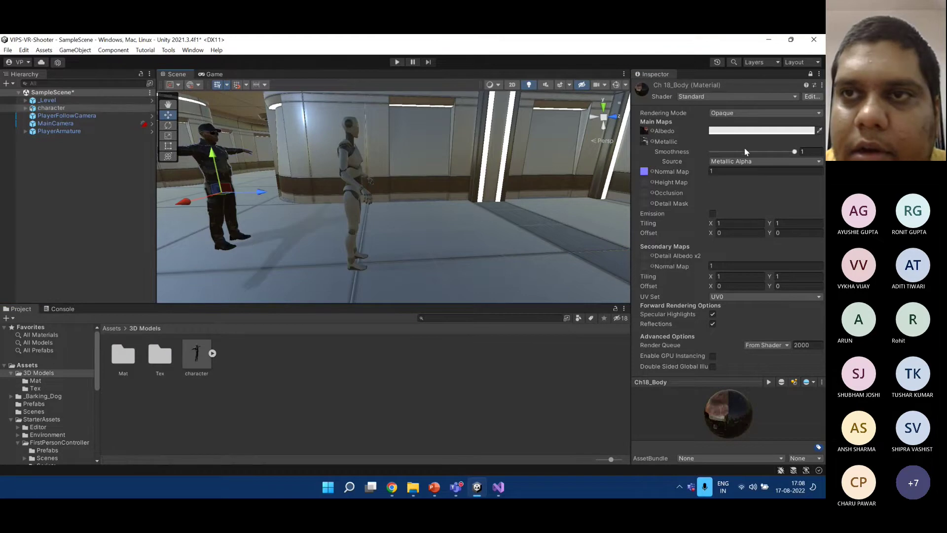
left_click(711, 152)
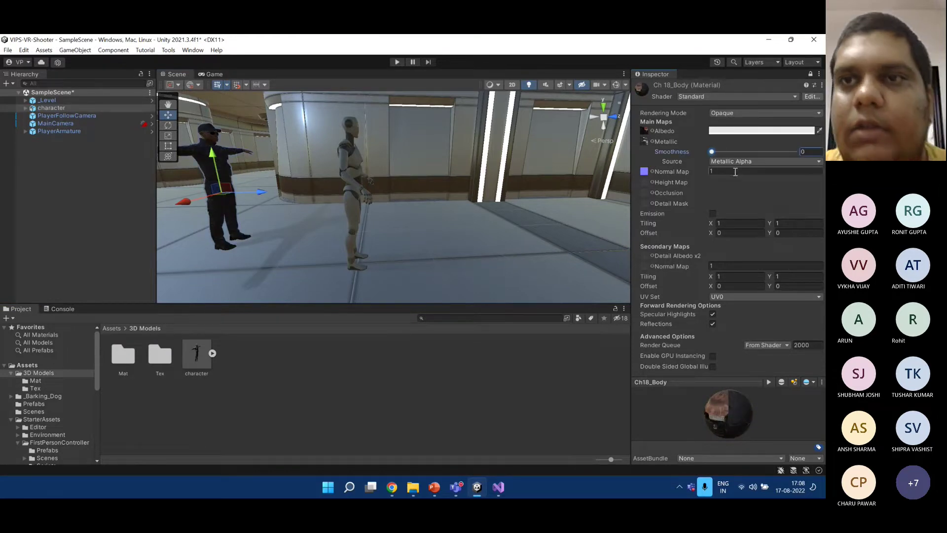
key("ctrl+s")
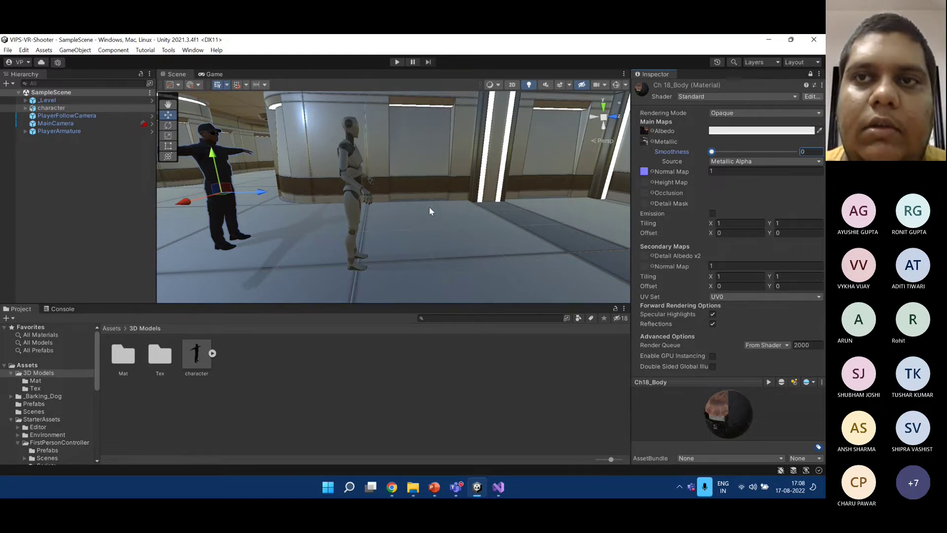
Inspect the textured character from the front in the scene, and delete it from the scene.
right_click_drag(303, 163, 237, 207)
key("w")
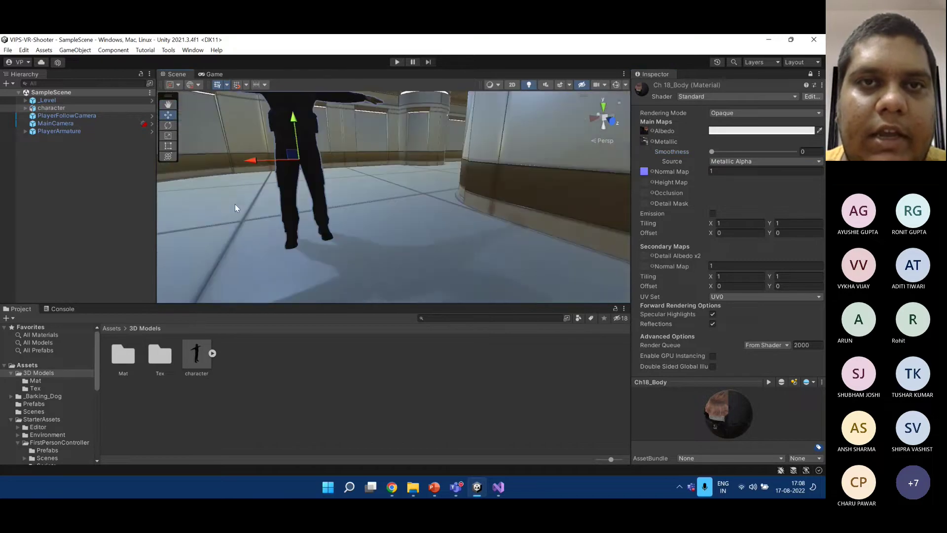
right_click_drag(409, 209, 325, 145)
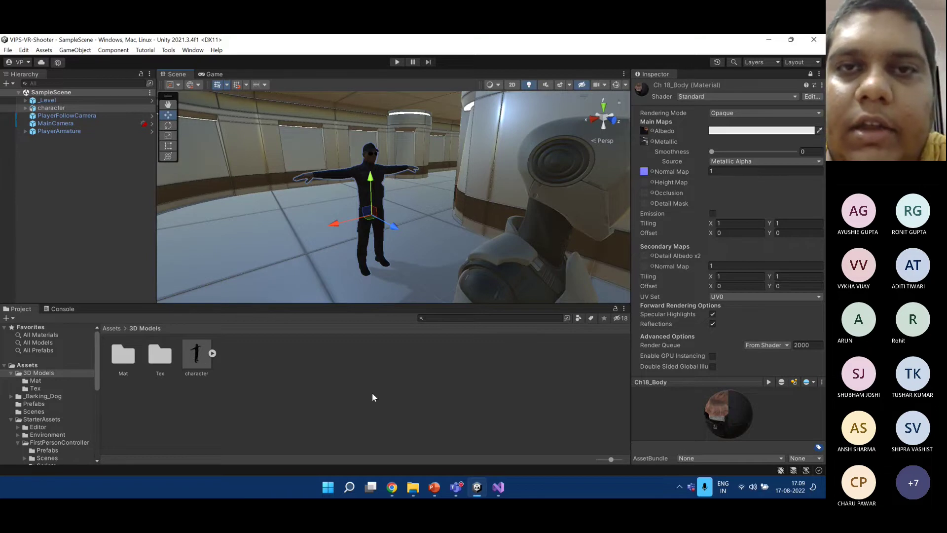
left_click(79, 109)
key("Delete")
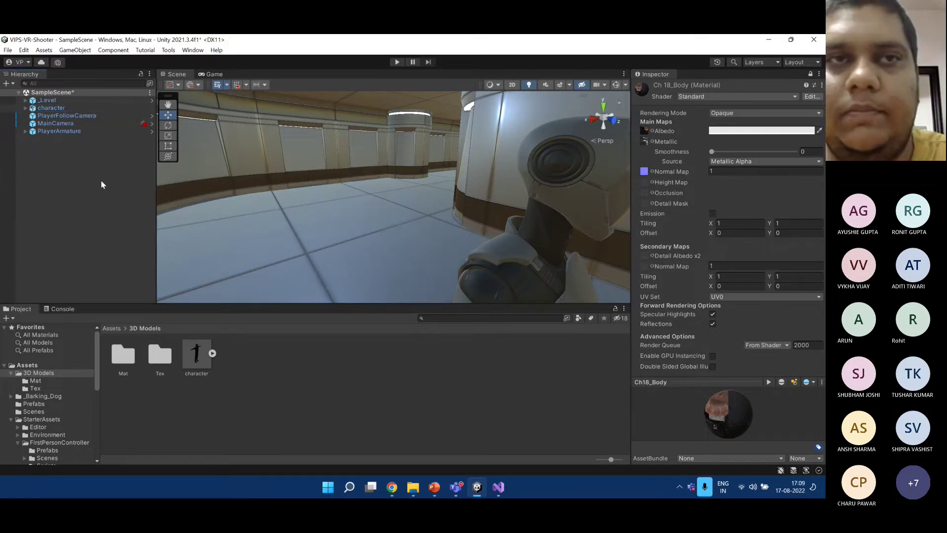
Unlock the Inspector and examine the character's import settings, the four extracted textures in Tex, and the Ch18_Body material in Mat.
left_click(197, 360)
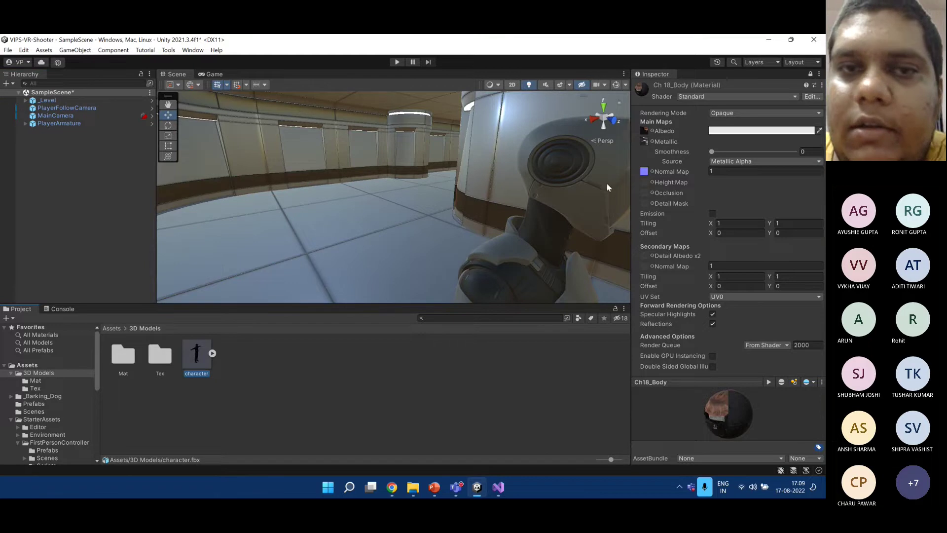
left_click(811, 75)
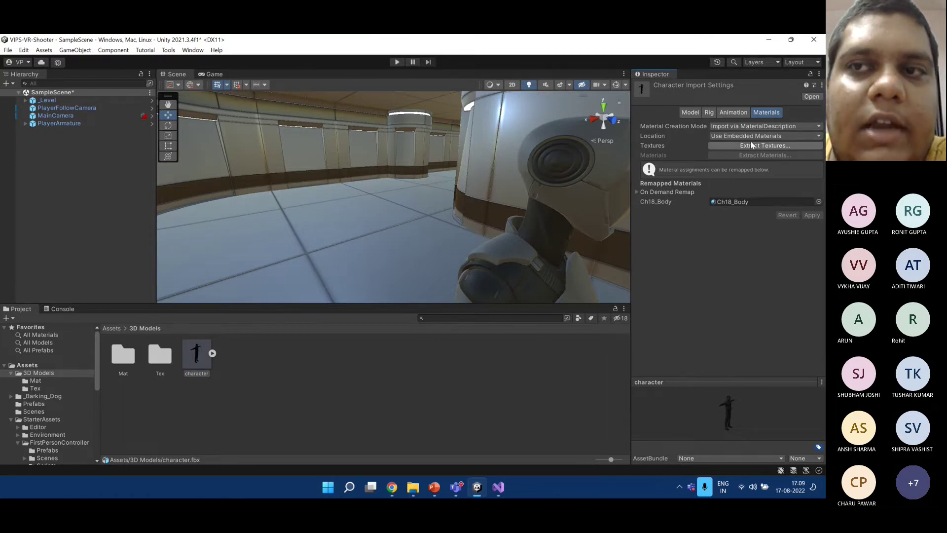
double_click(160, 353)
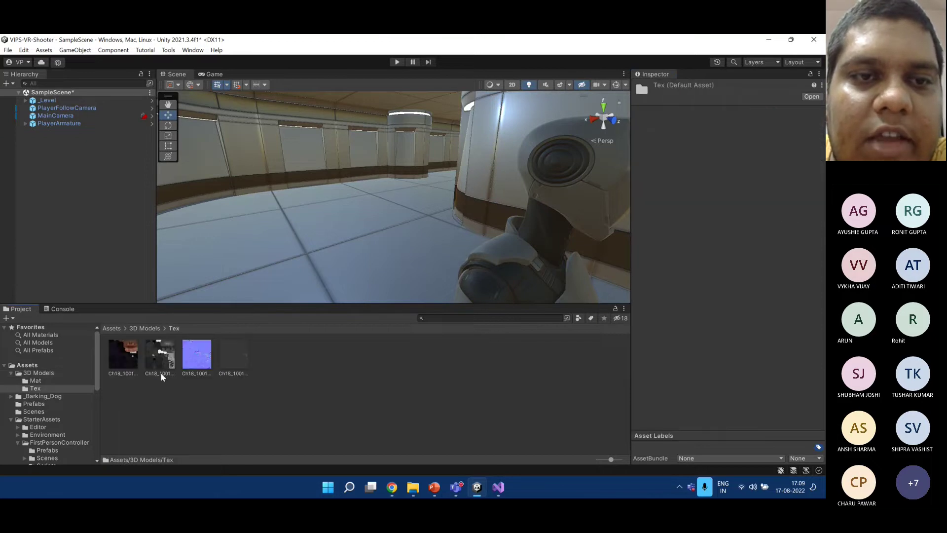
left_click(123, 351)
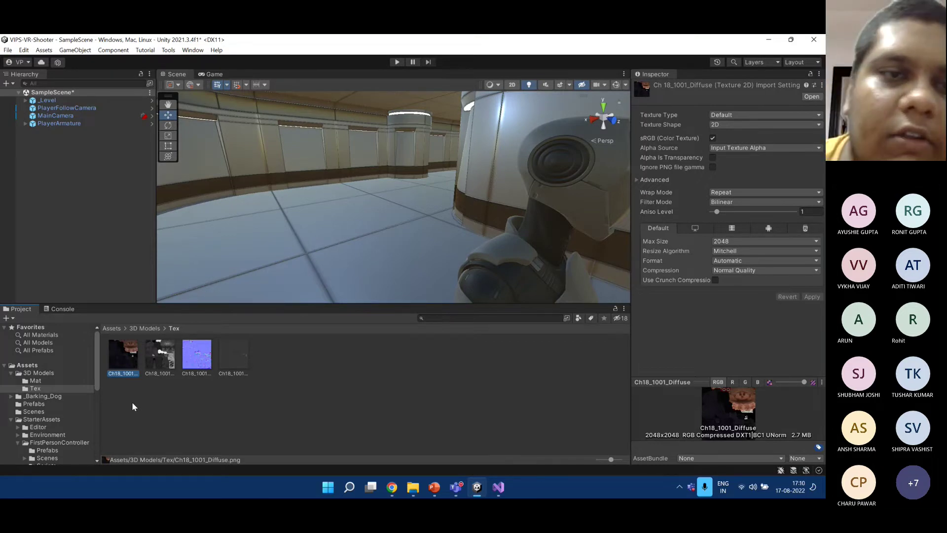
left_click(185, 365)
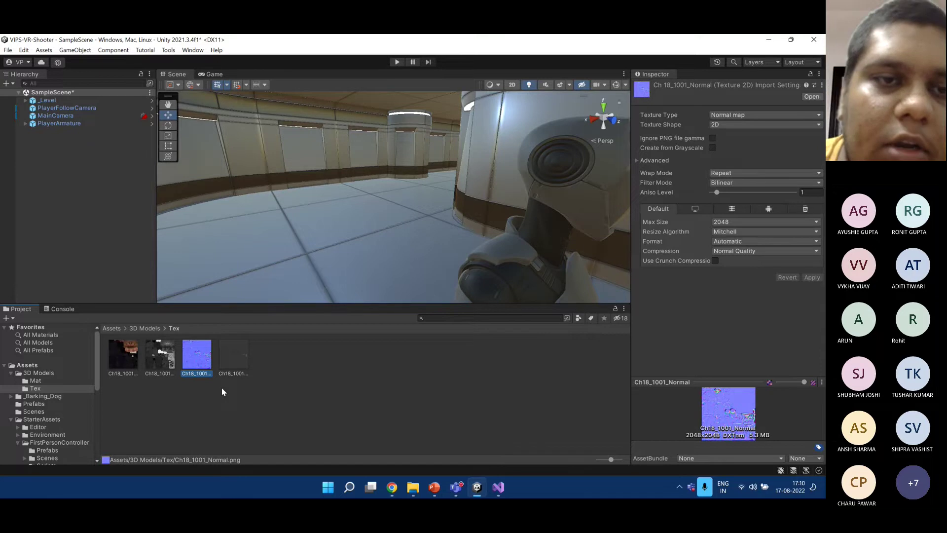
left_click(159, 354)
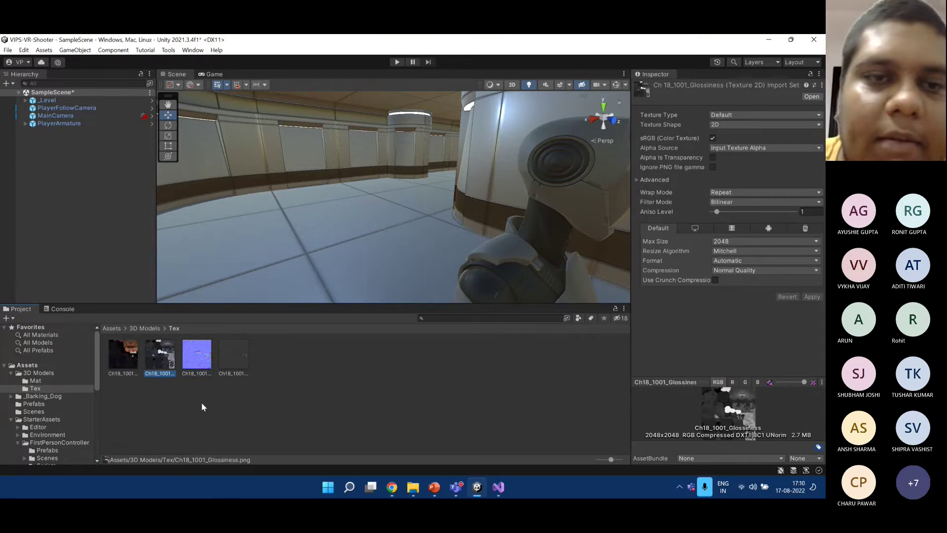
left_click(231, 356)
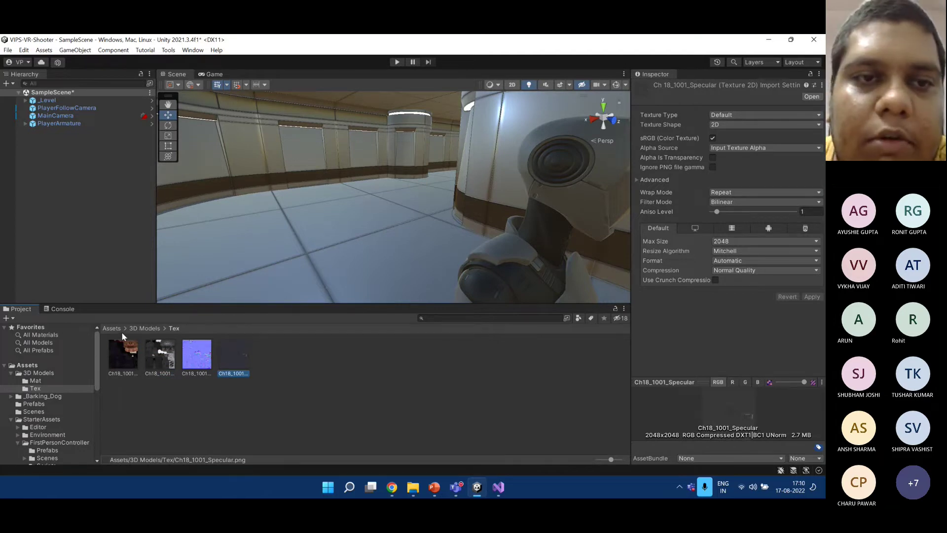
left_click(144, 328)
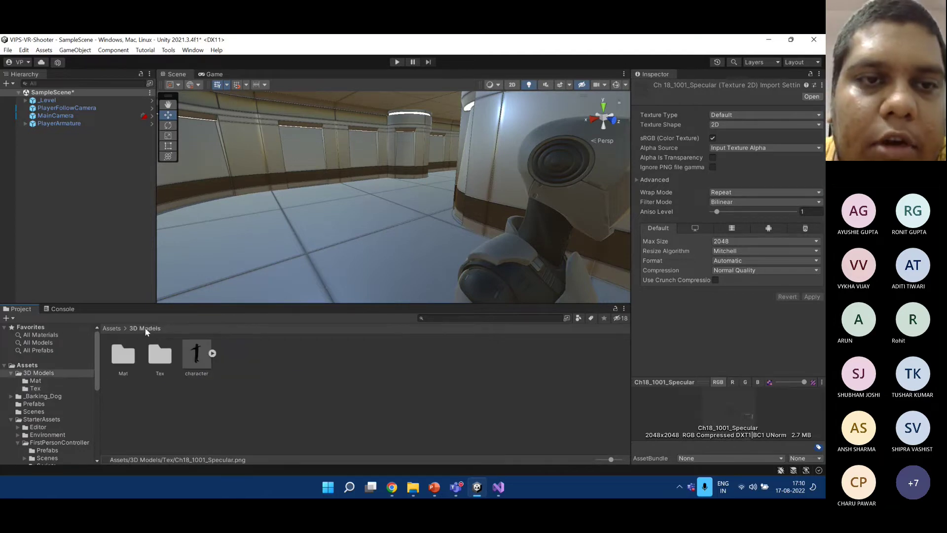
double_click(123, 355)
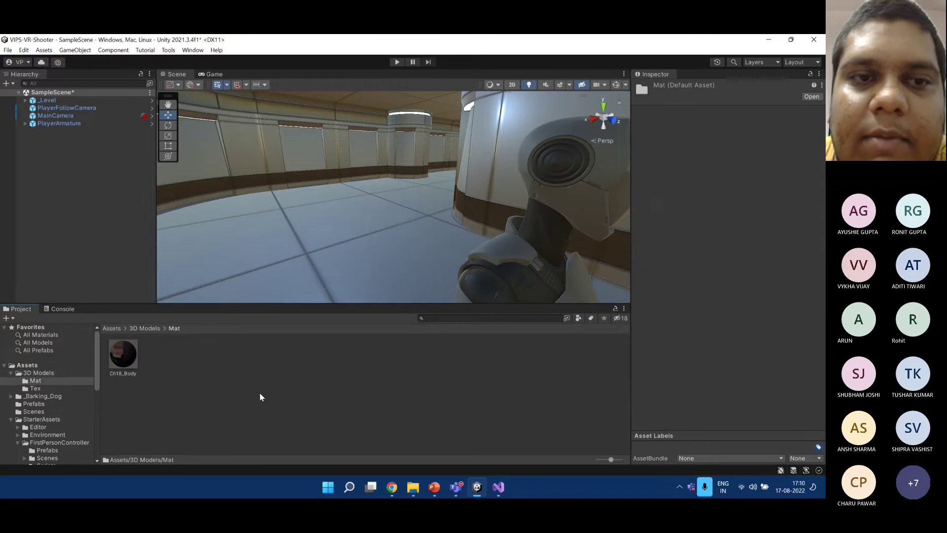
left_click(124, 354)
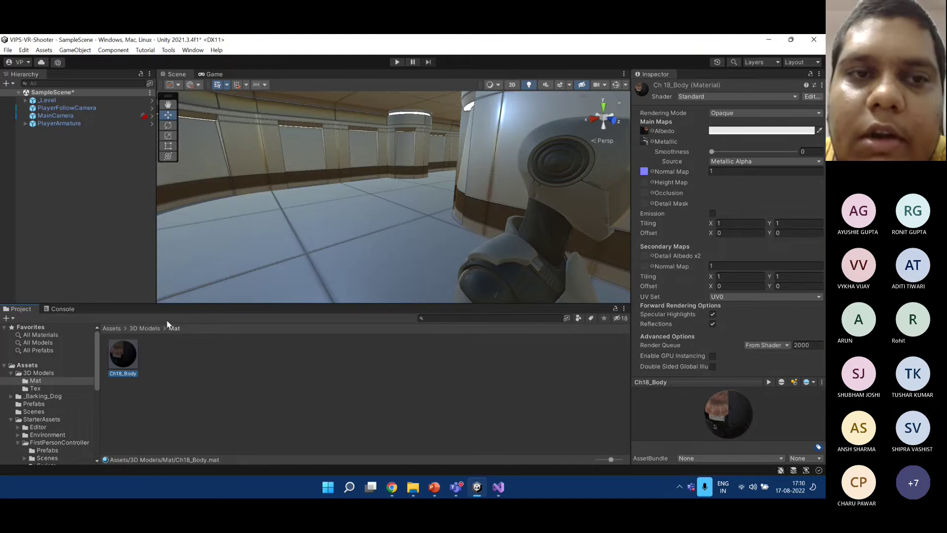
Revisit the Tex folder, then select the Ch18_Body material in Mat and lock the Inspector on it.
left_click(50, 388)
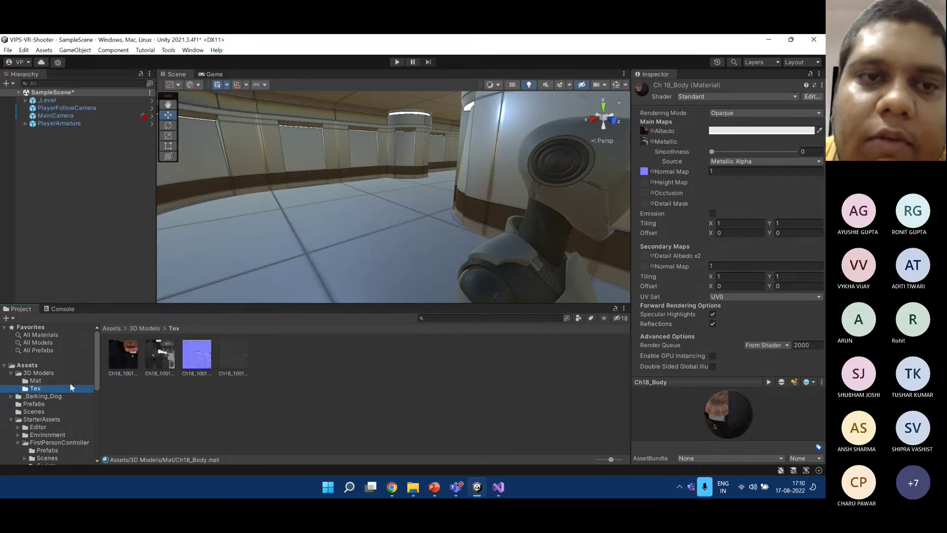
left_click(146, 329)
double_click(153, 353)
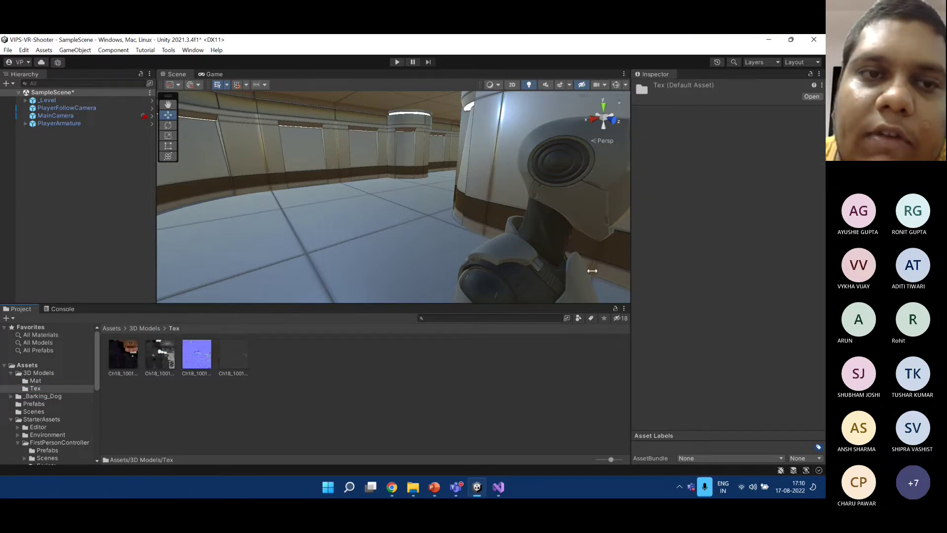
left_click(143, 329)
double_click(126, 351)
left_click(123, 355)
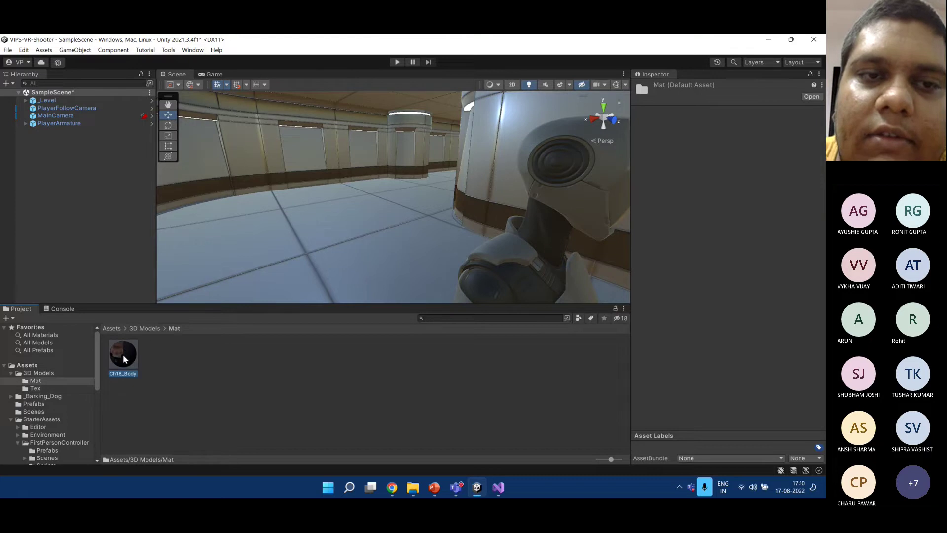
left_click(811, 74)
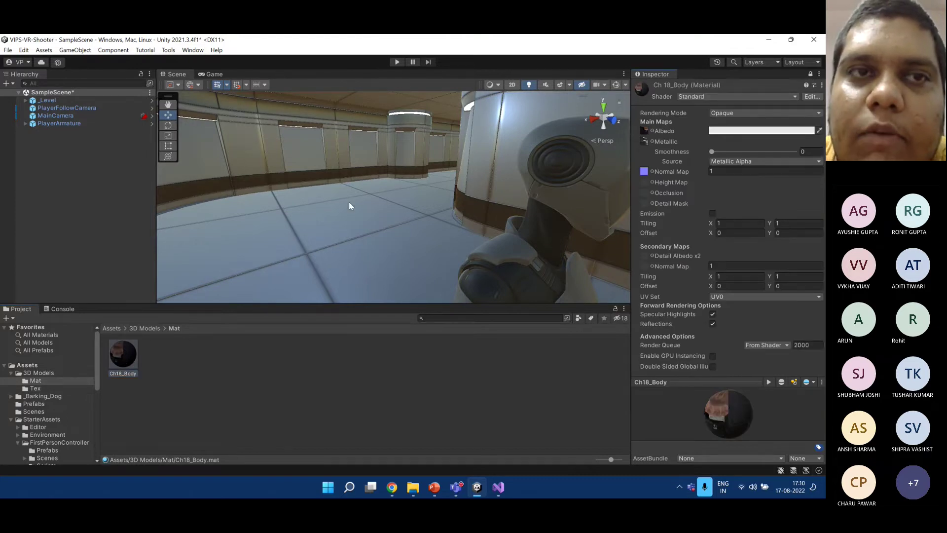
Select other scene objects with the Inspector locked, and compare the specular, glossiness and diffuse textures in Tex with the material's map slots.
left_click(62, 116)
left_click(62, 108)
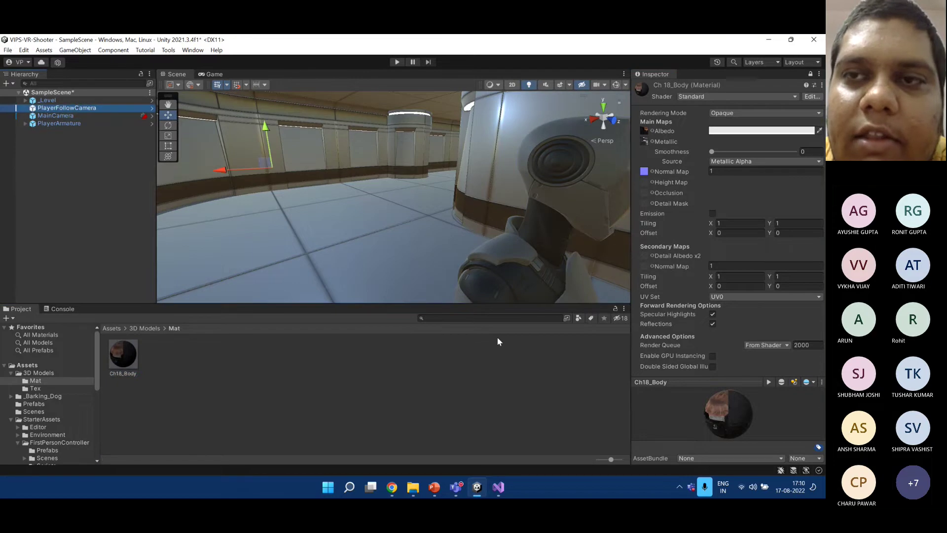
left_click(79, 388)
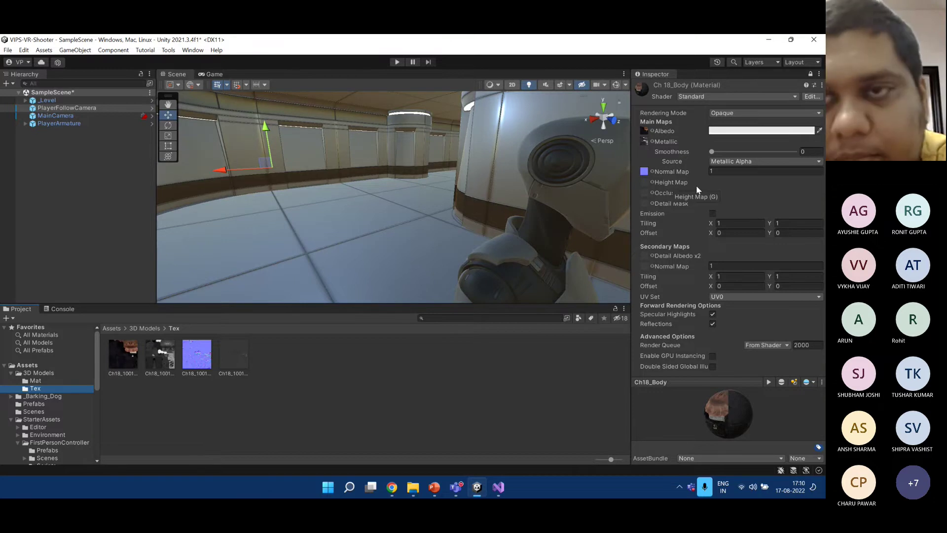
left_click(243, 356)
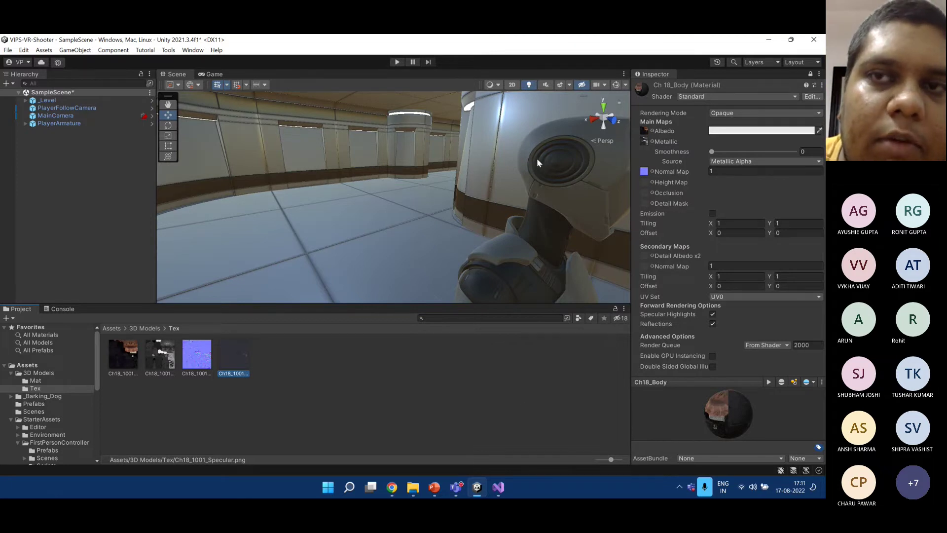
left_click(169, 362)
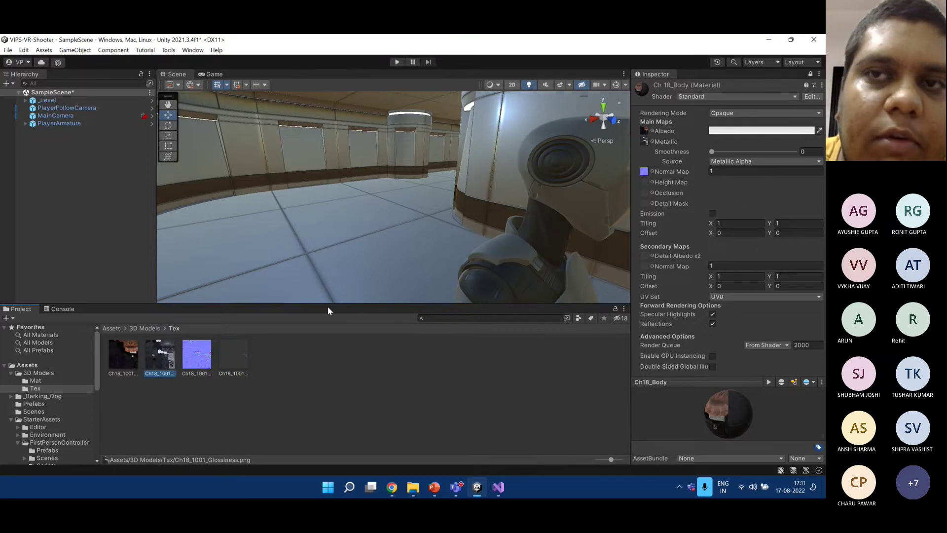
left_click(123, 359)
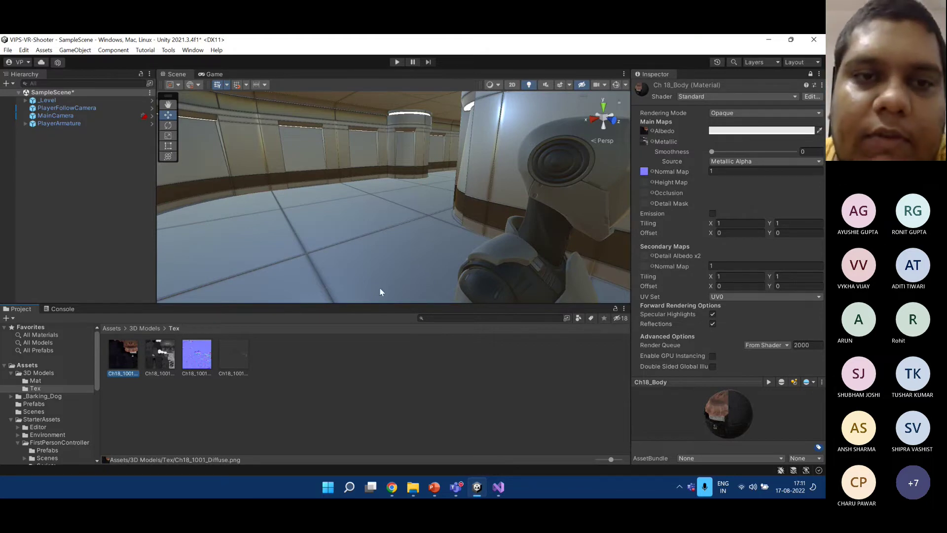
Clear the texture selection in the Tex folder and unlock the Inspector.
left_click(234, 359)
left_click(446, 405)
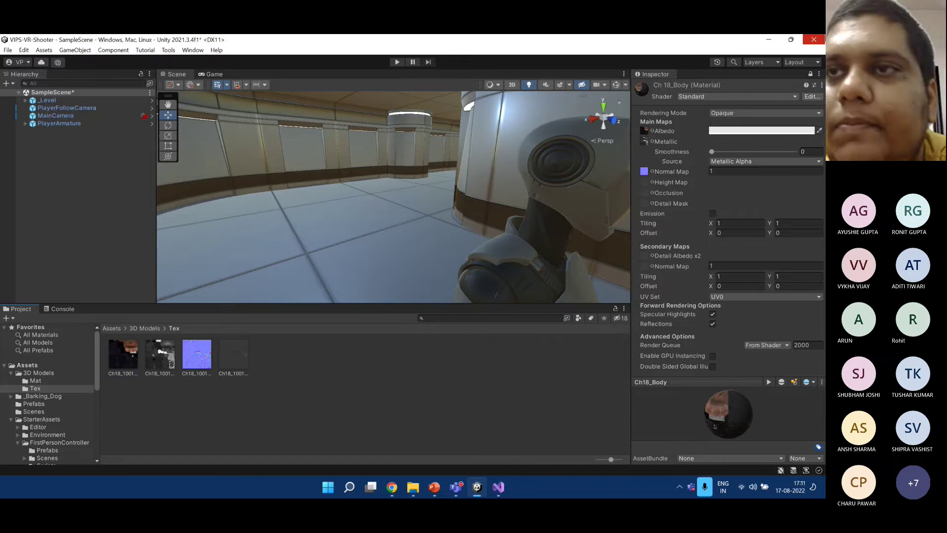
left_click(810, 74)
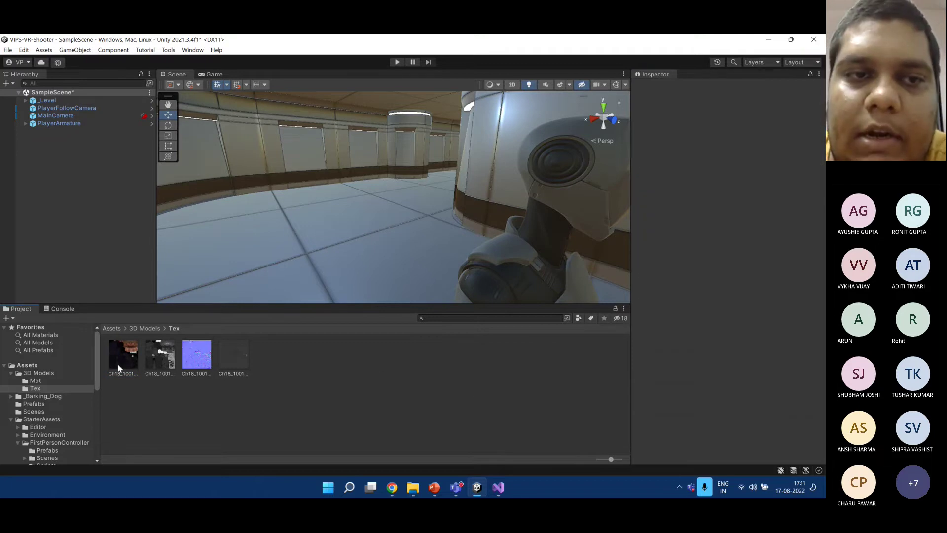
Set the rig animation type of the character model in 3D Models to Humanoid and apply the change.
left_click(60, 374)
left_click(196, 355)
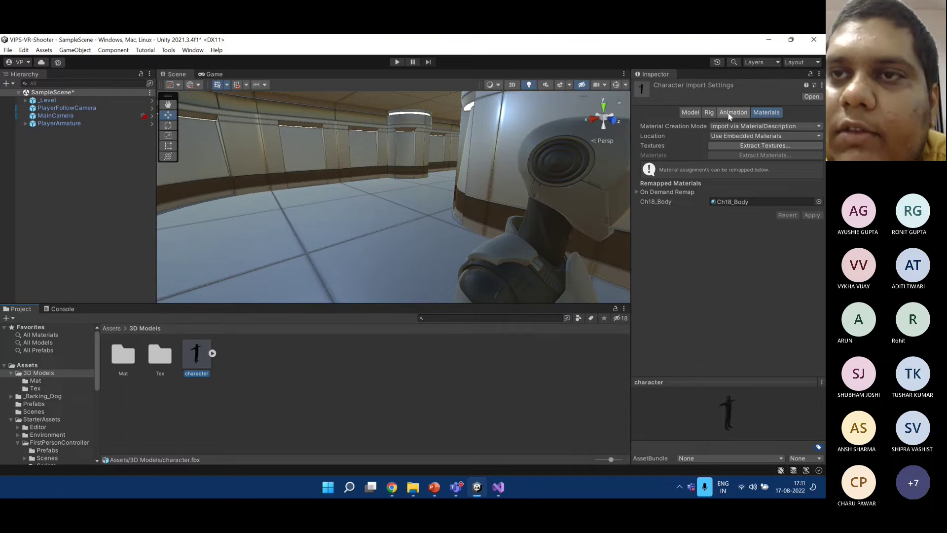
left_click(709, 113)
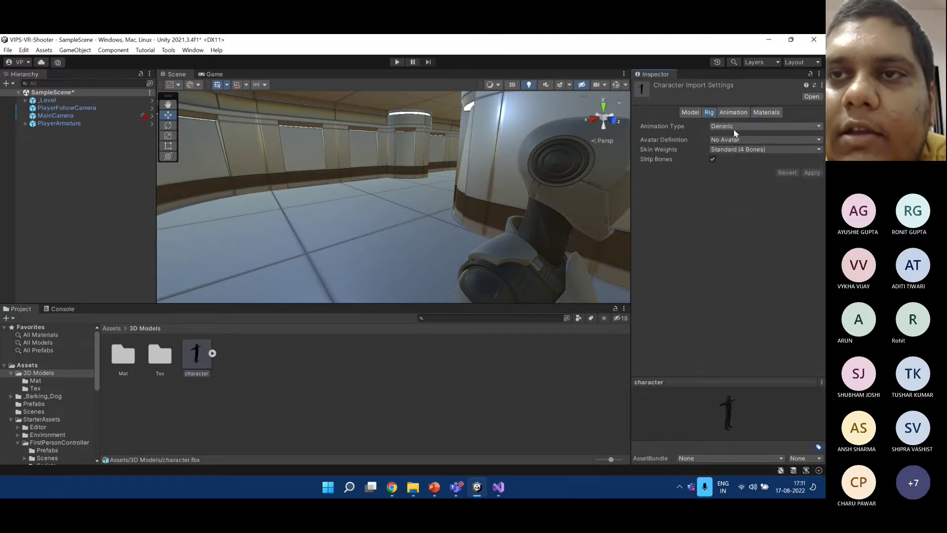
left_click(737, 128)
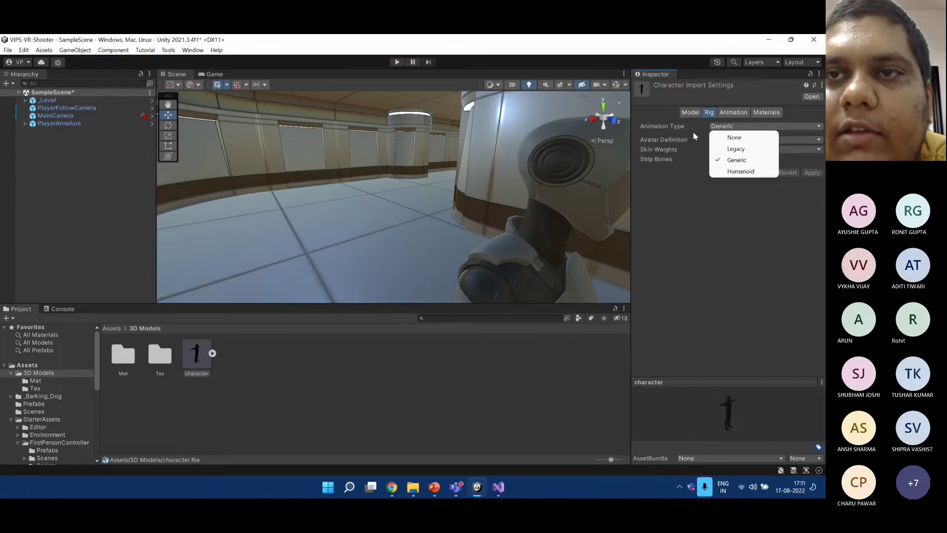
left_click(741, 171)
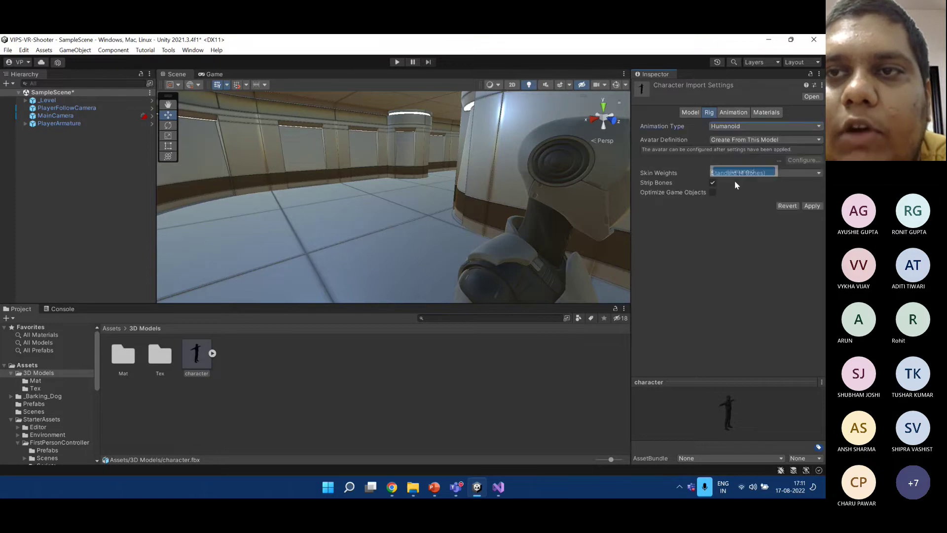
left_click(812, 206)
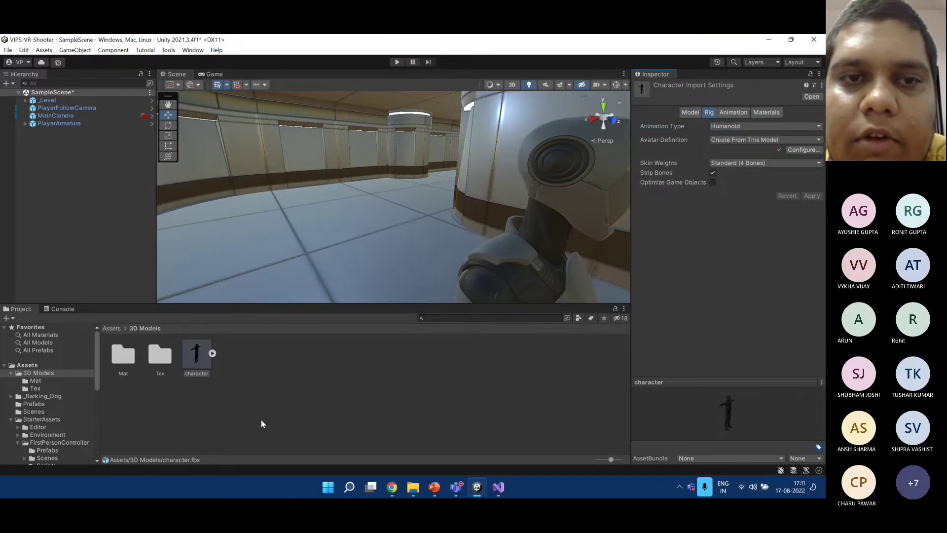
Expand the character model's sub-assets, inspect its avatar, and collapse them again.
left_click(212, 353)
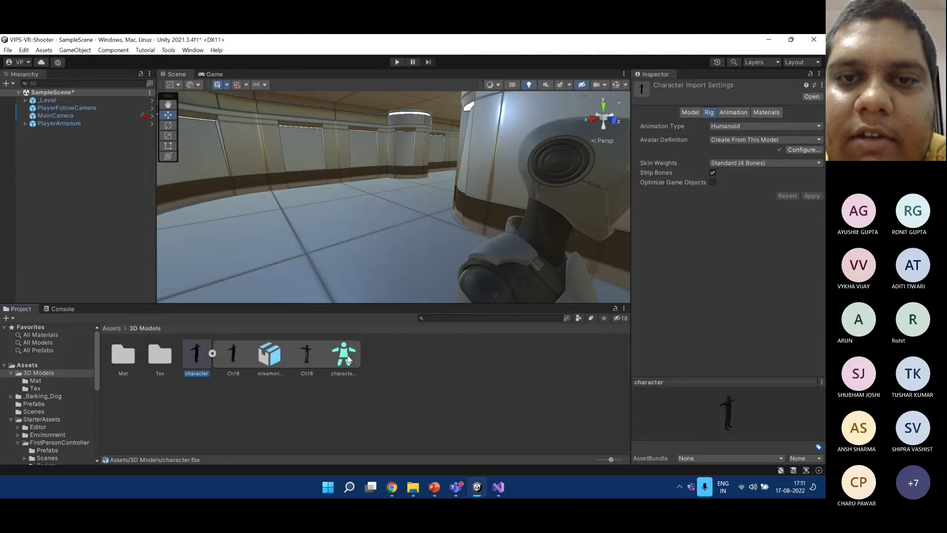
left_click(347, 358)
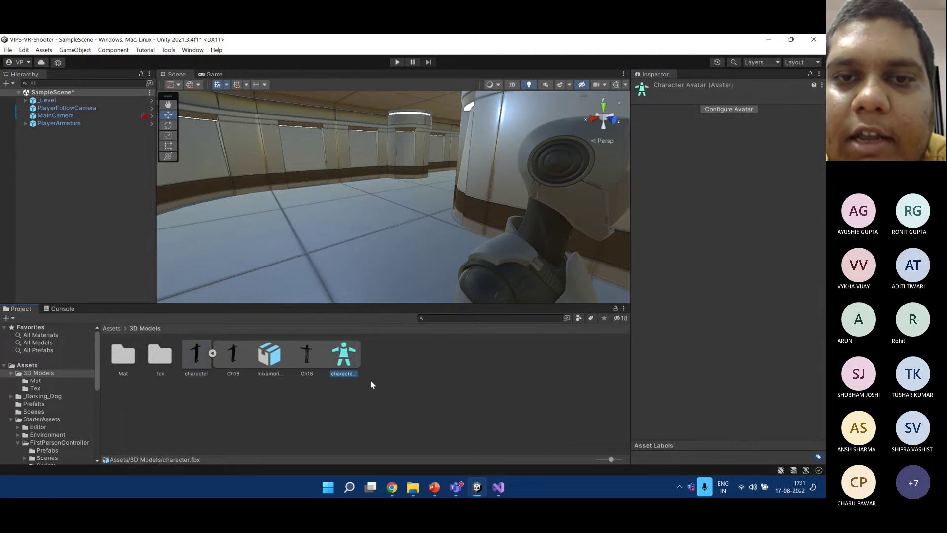
left_click(339, 412)
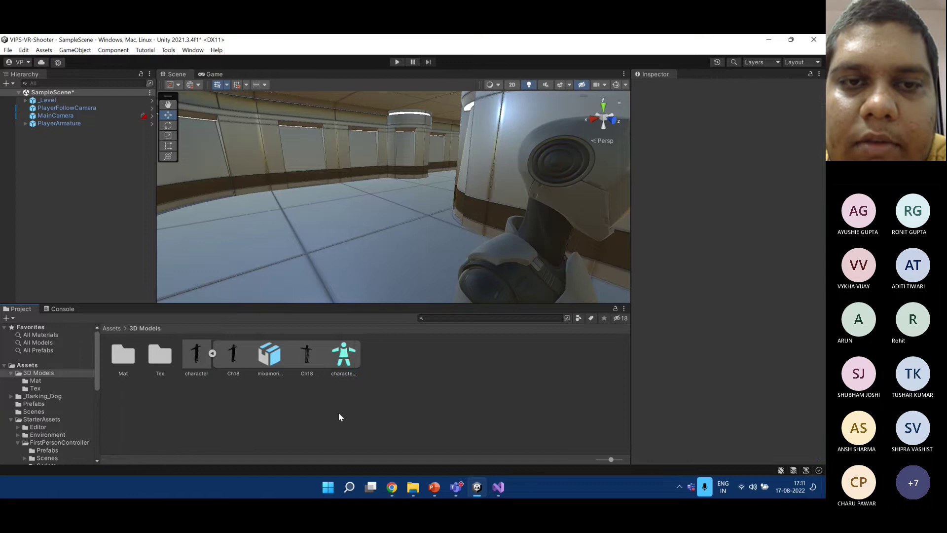
left_click(212, 353)
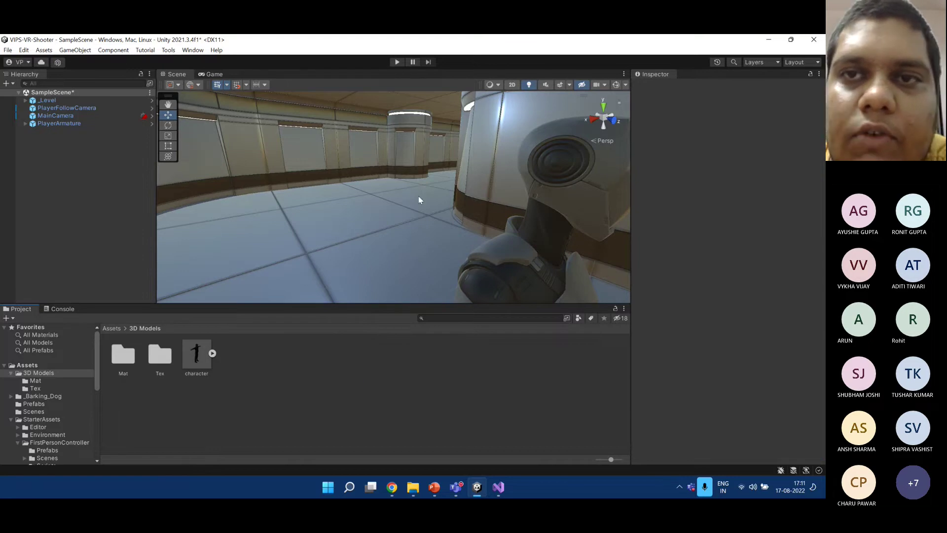
Examine Armature_Mesh and the skeleton's Hips inside PlayerArmature, switching the mesh off and back on to see what it controls.
scroll(505, 149, "down", 3)
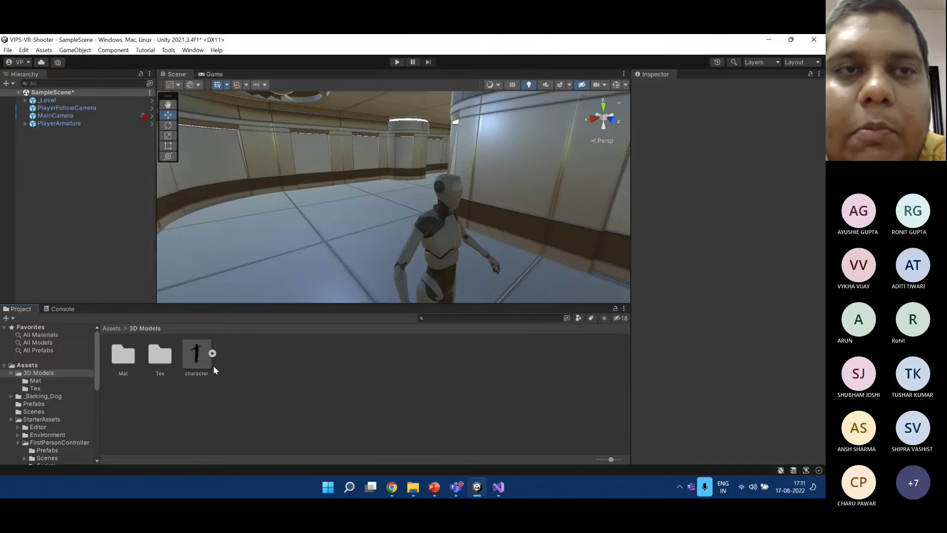
left_click(450, 227)
left_click(25, 124)
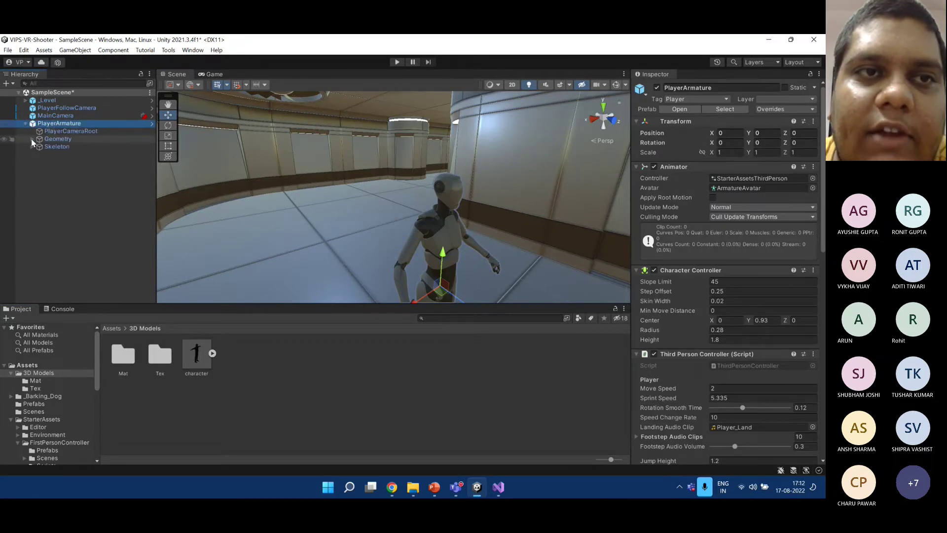
left_click(32, 139)
left_click(73, 147)
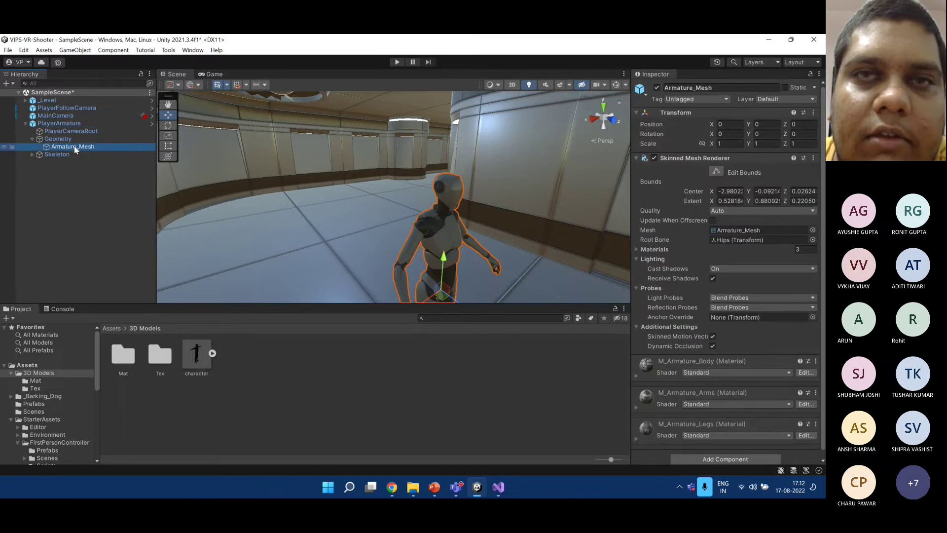
left_click(657, 88)
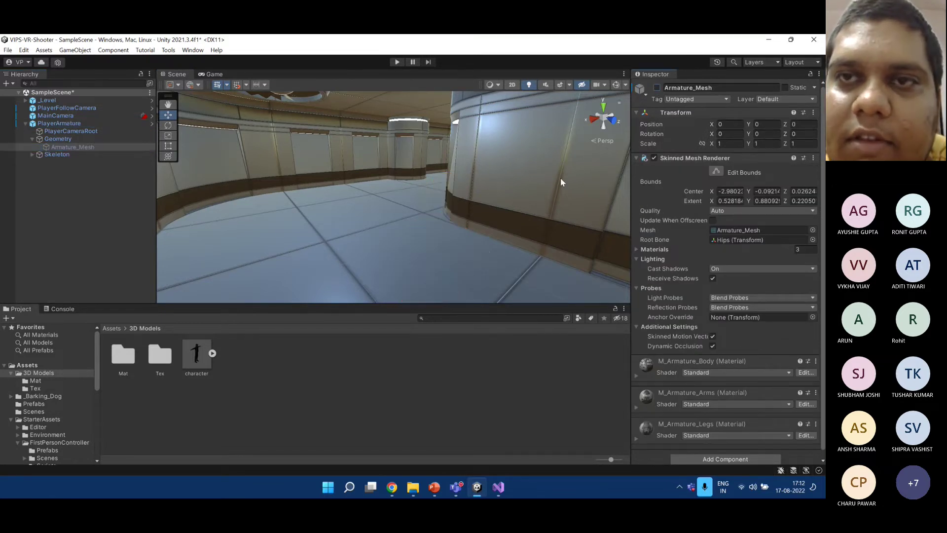
left_click(657, 88)
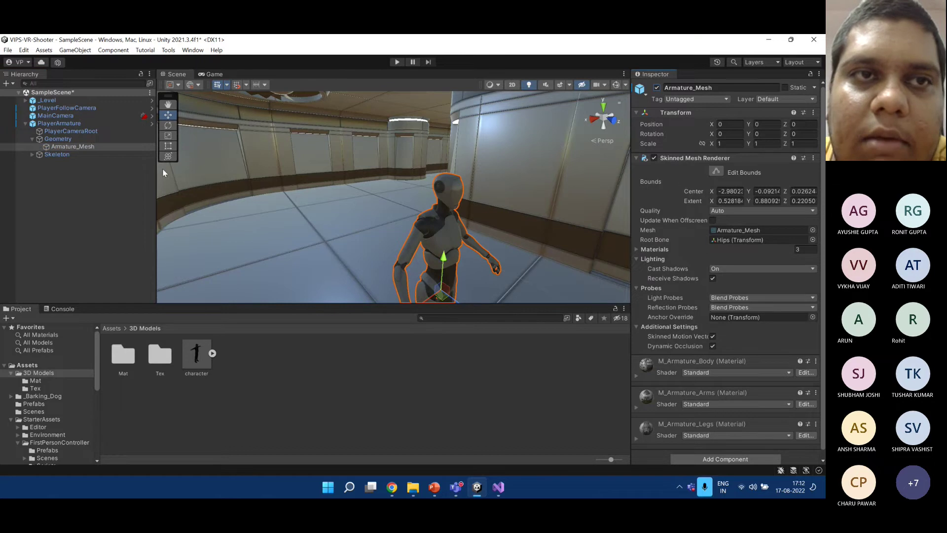
left_click(32, 154)
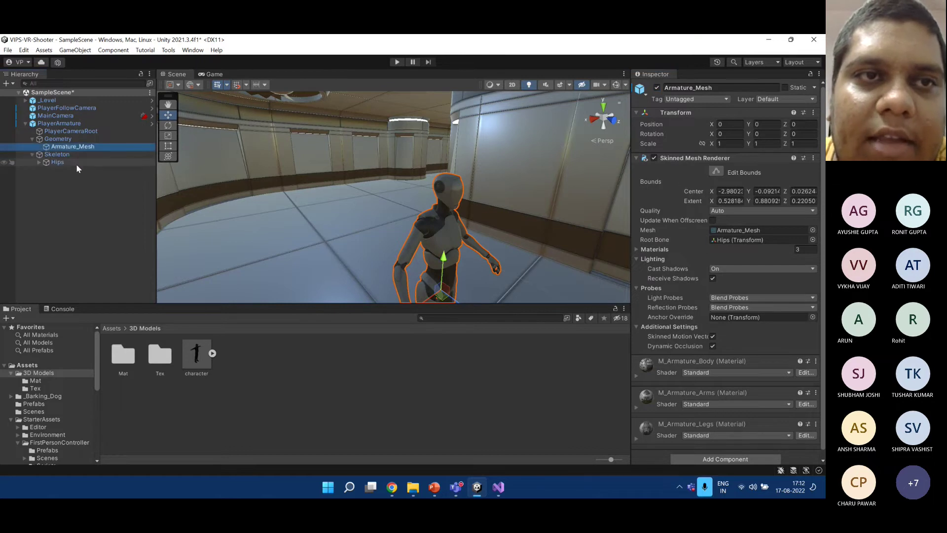
left_click(72, 163)
Try to delete Armature_Mesh from the PlayerArmature prefab instance.
left_click(67, 147)
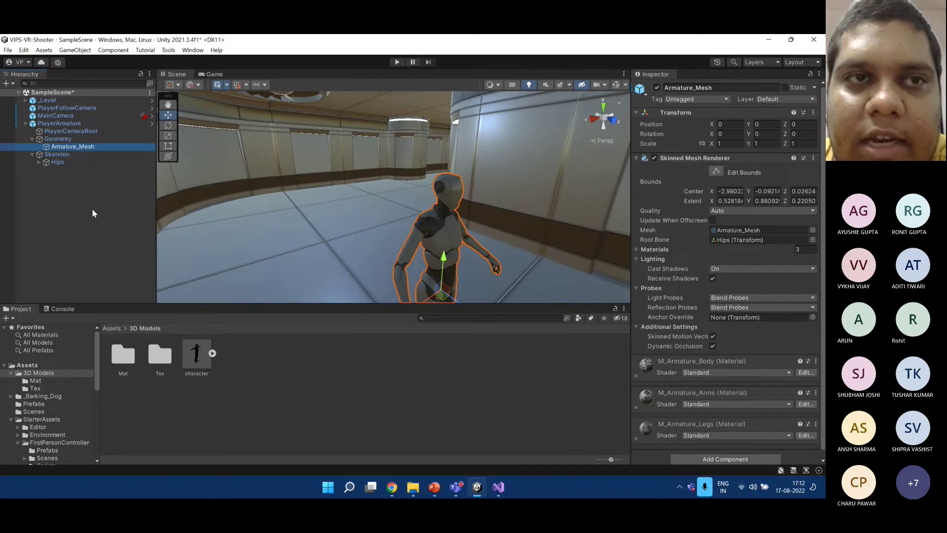
key("Delete")
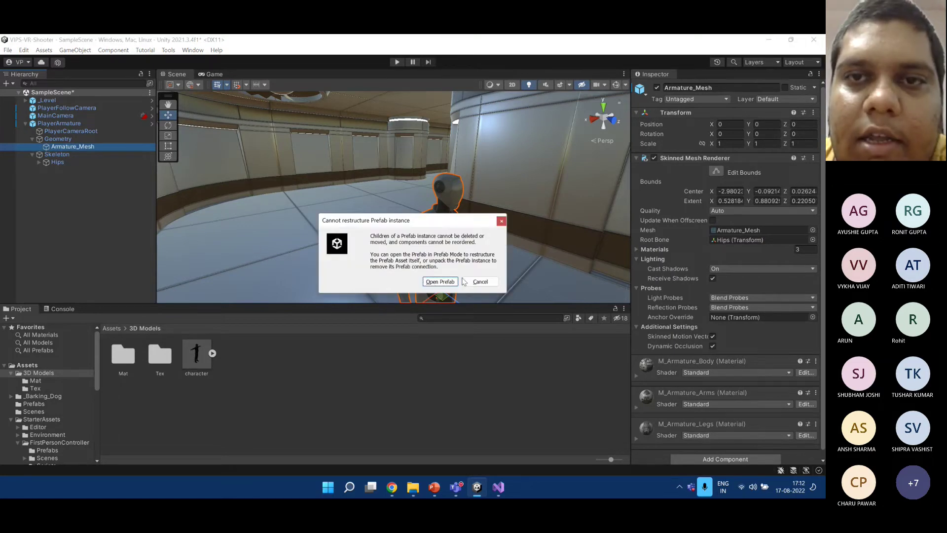
left_click(501, 222)
Completely unpack the PlayerArmature prefab instance in the scene.
left_click(58, 123)
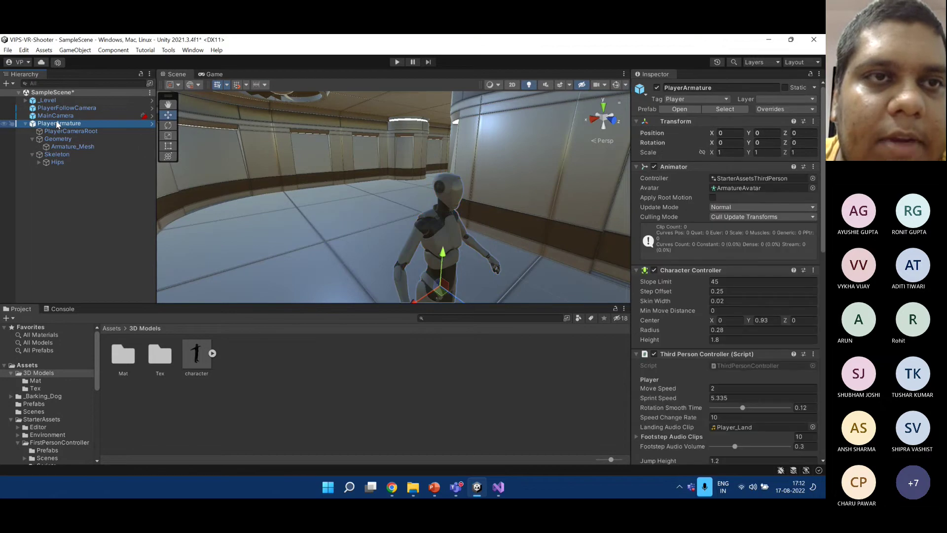
right_click(57, 123)
mouse_move(123, 243)
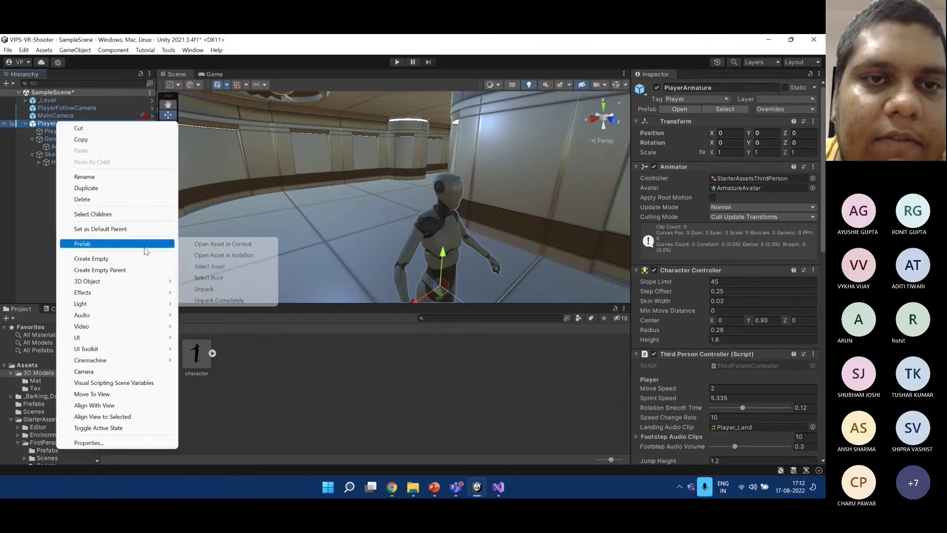
left_click(222, 300)
Delete Armature_Mesh and add the character model from 3D Models as a child of Geometry in its place.
left_click(79, 146)
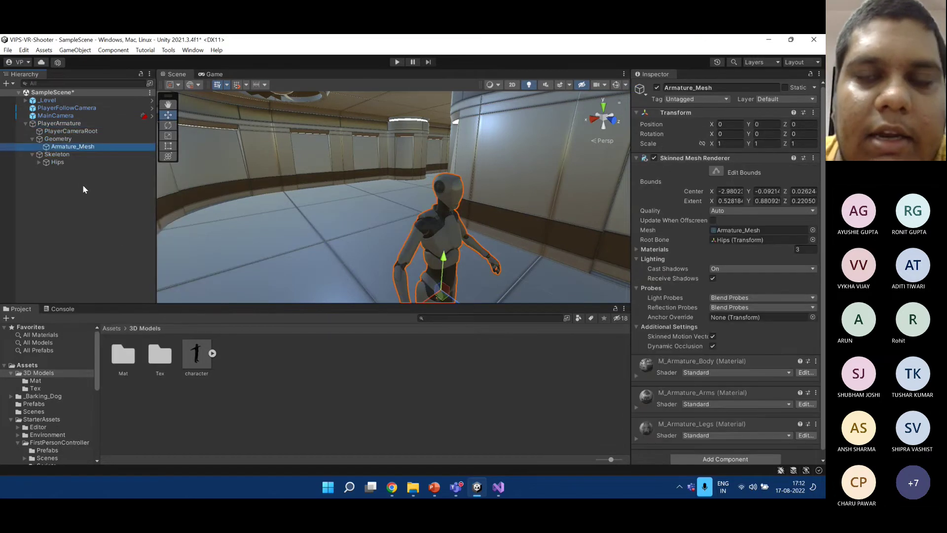
key("Delete")
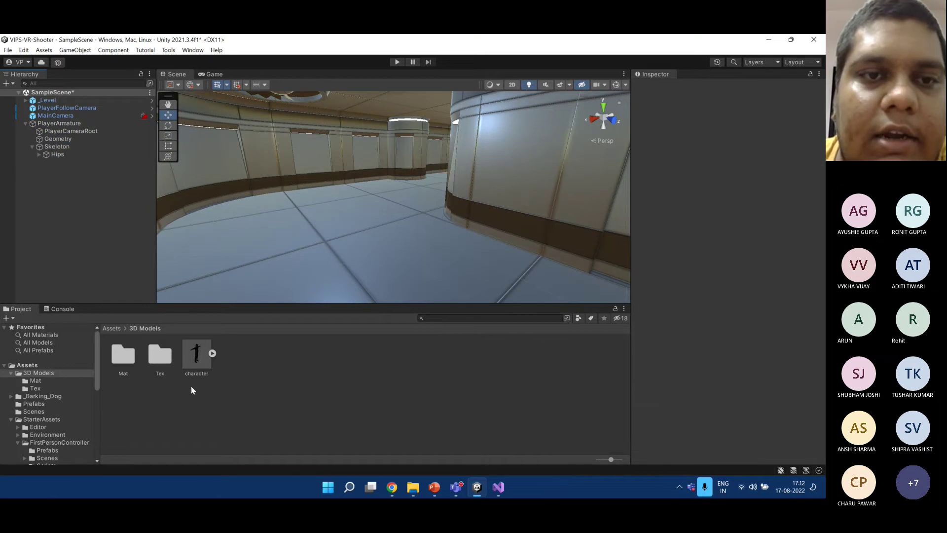
left_click_drag(196, 359, 61, 140)
scroll(462, 238, "down", 7)
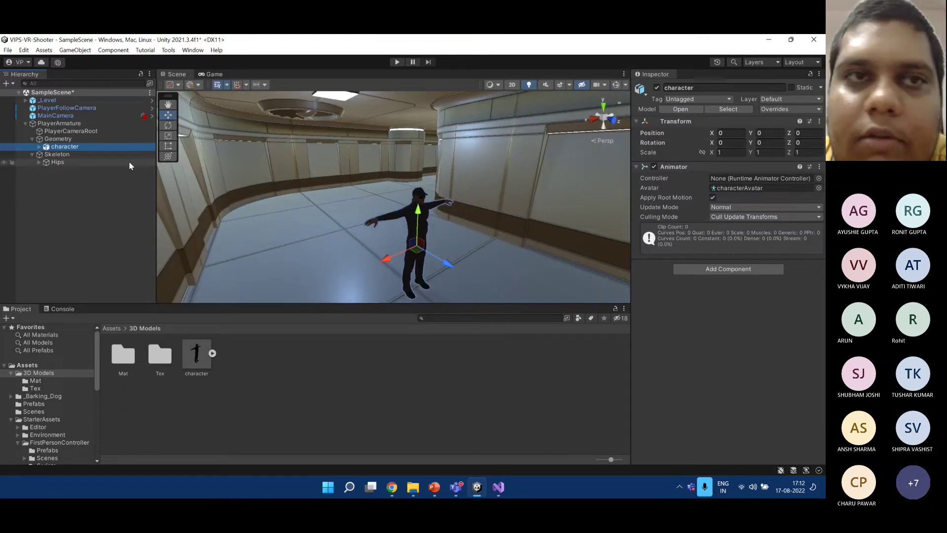
Set the avatar of PlayerArmature's Animator to characterAvatar.
left_click(54, 123)
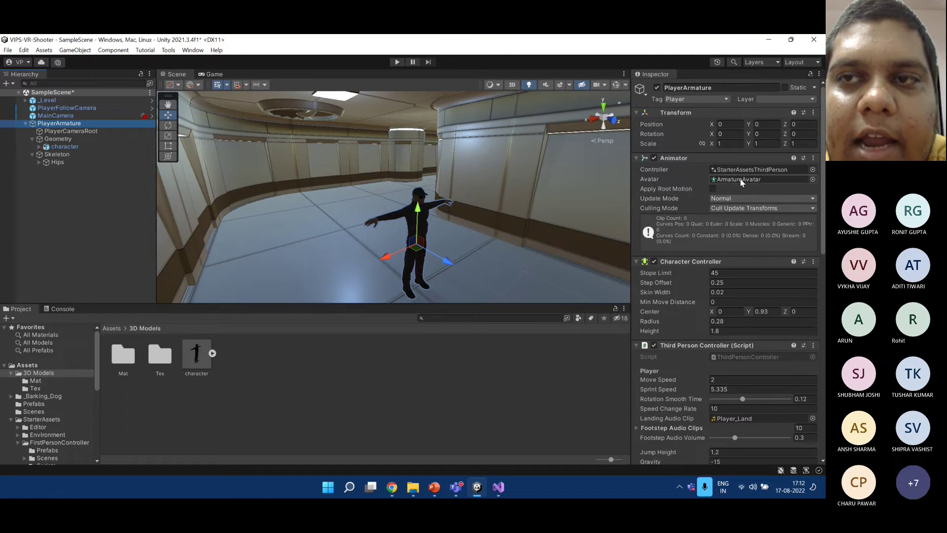
left_click(813, 179)
left_click(782, 223)
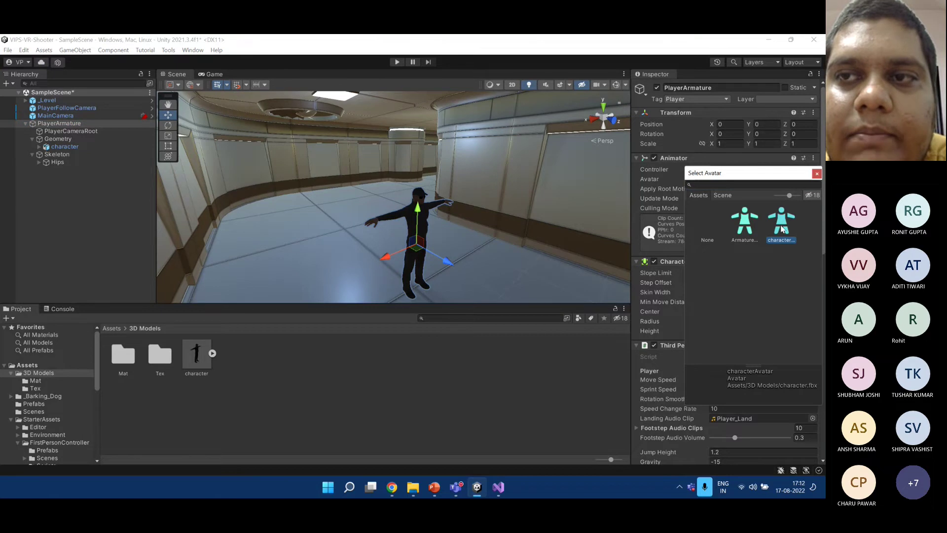
left_click(817, 173)
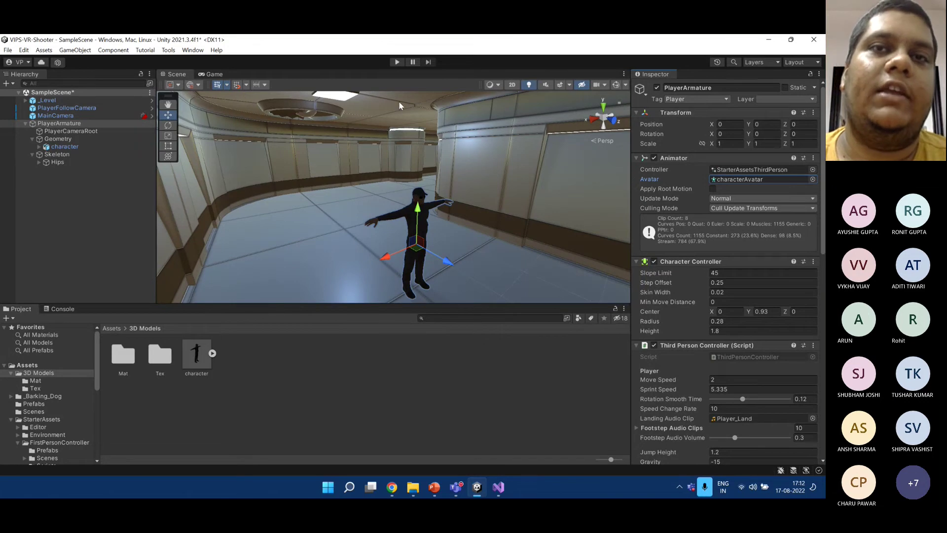
Play-test the scene by walking, sprinting and jumping with the new character through the level, and stop the test.
left_click(398, 62)
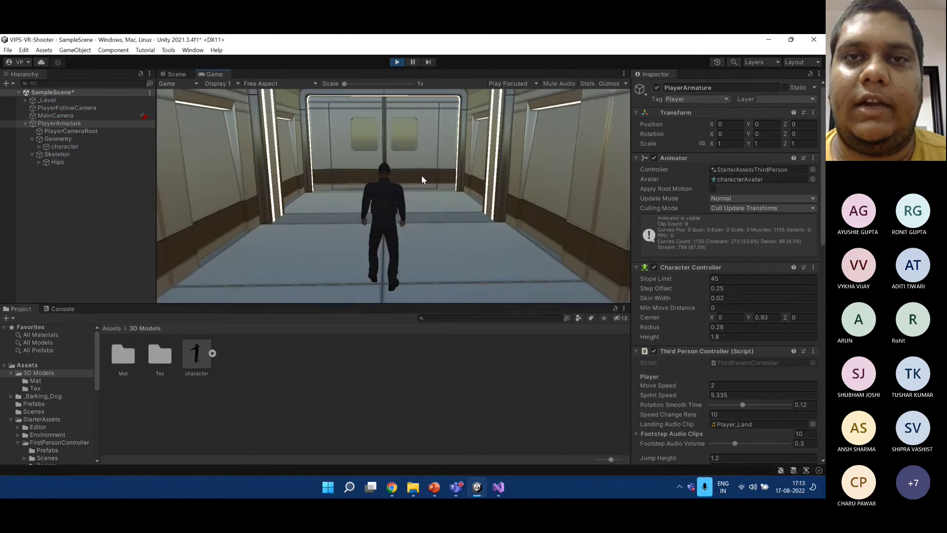
key("w")
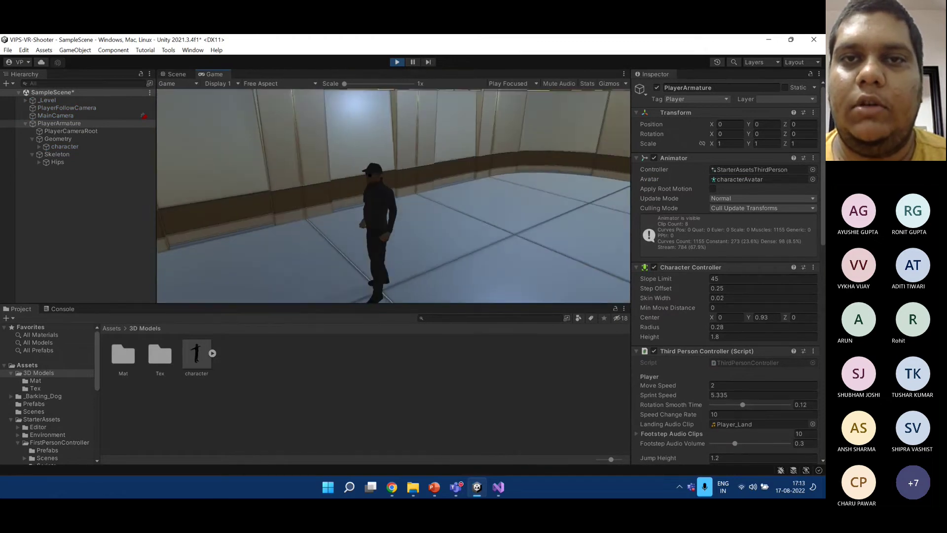
key("w")
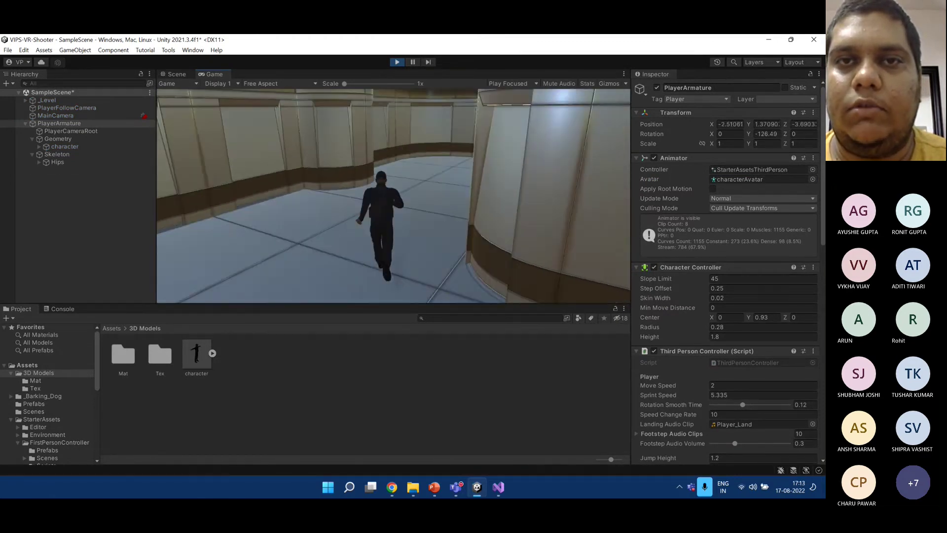
key("shift+w")
key("space")
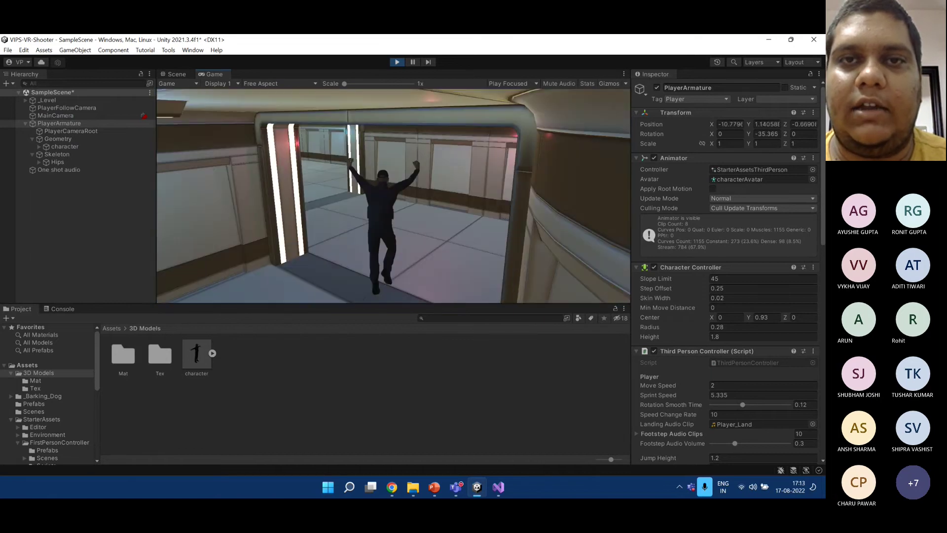
key("w")
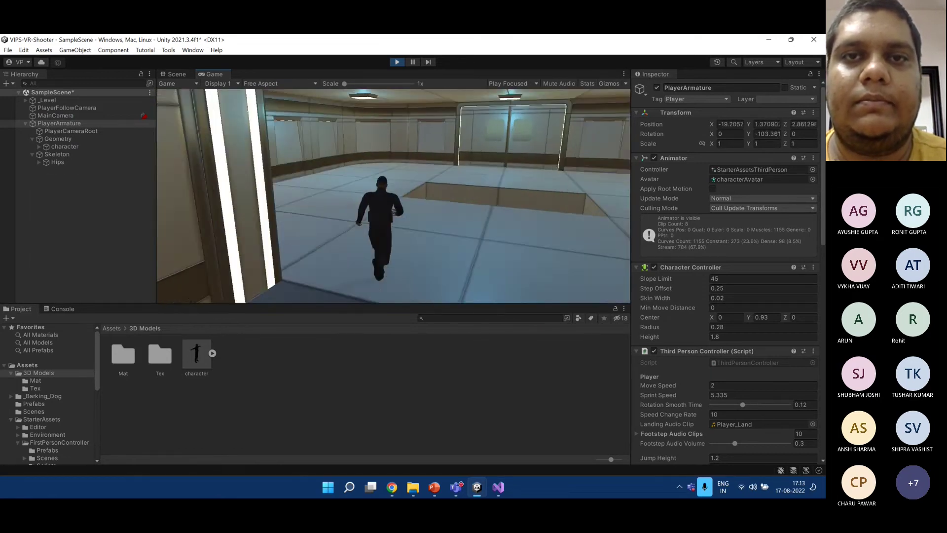
key("w")
key("space")
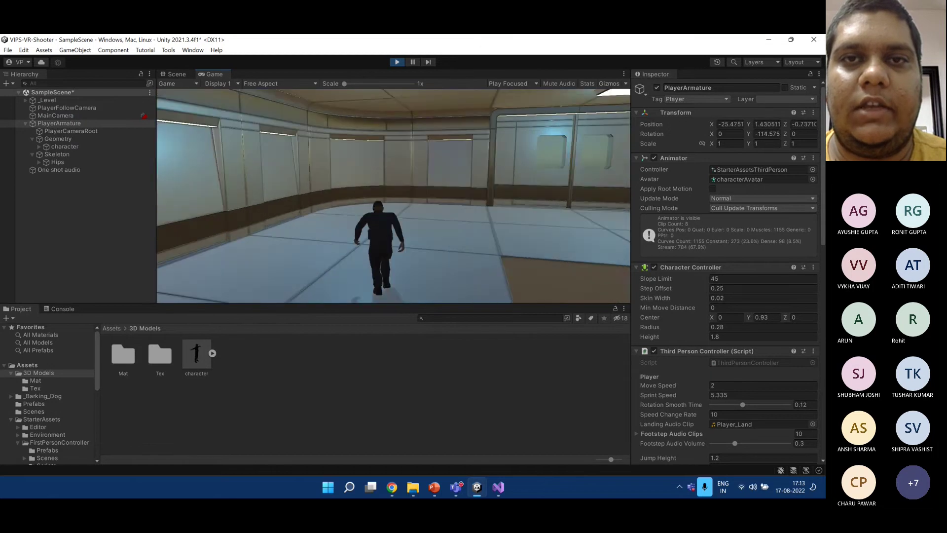
key("w")
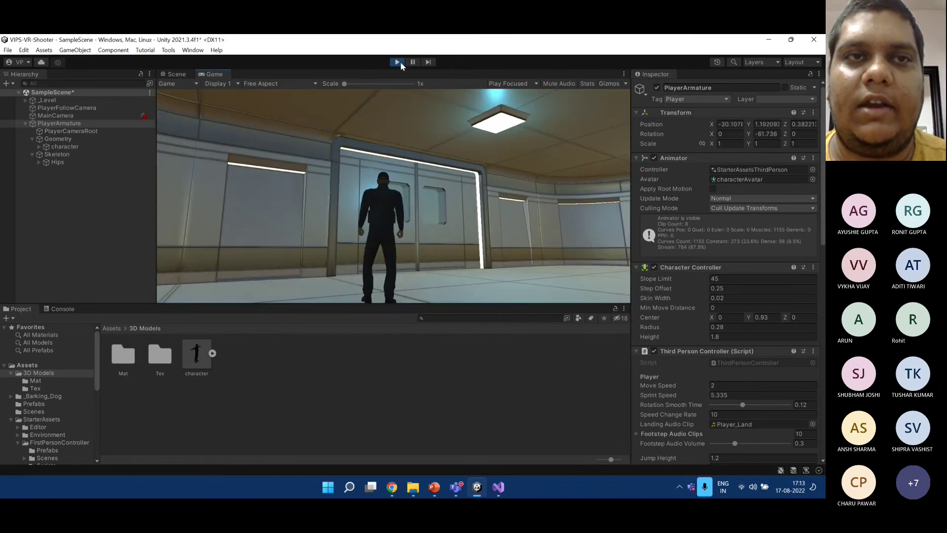
left_click(397, 62)
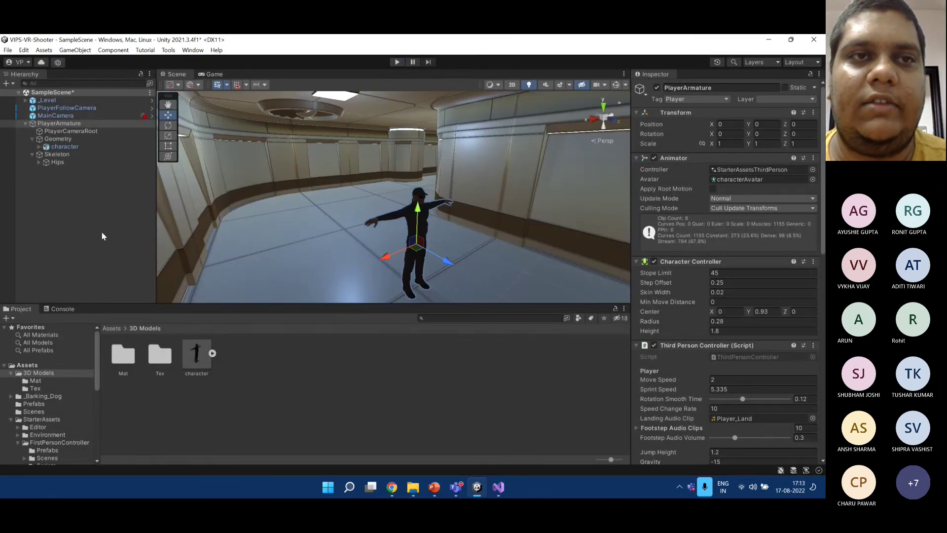
Expand the character model in 3D Models to show its sub-assets and check its rig import settings.
left_click(212, 354)
left_click(200, 357)
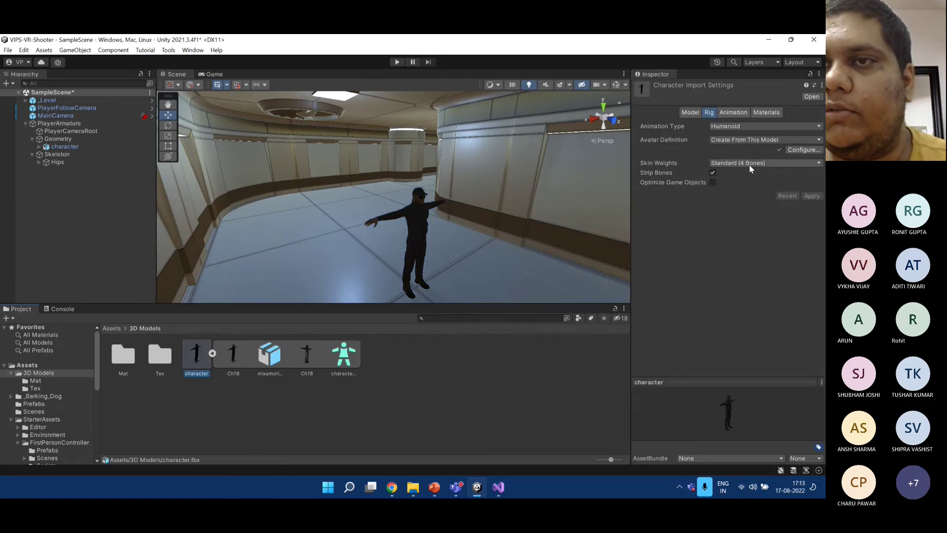
double_click(297, 353)
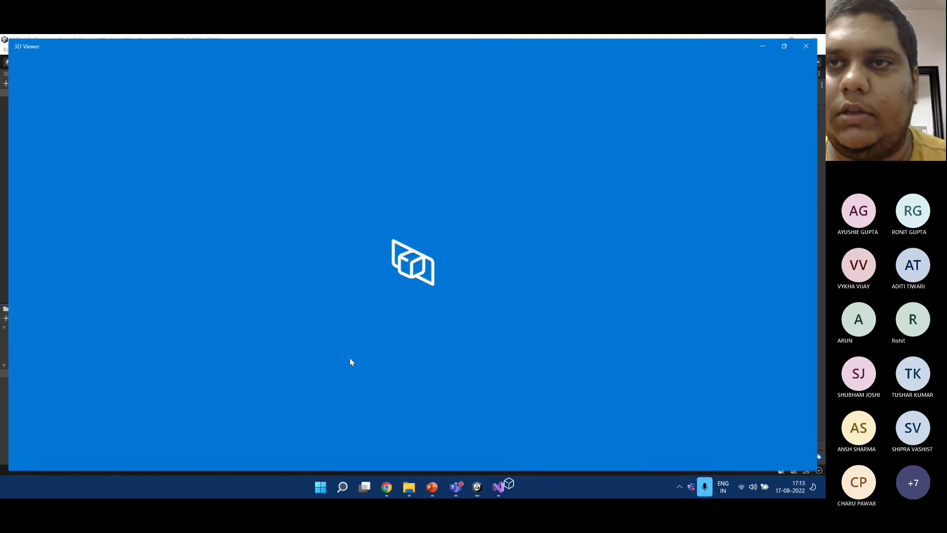
left_click(814, 41)
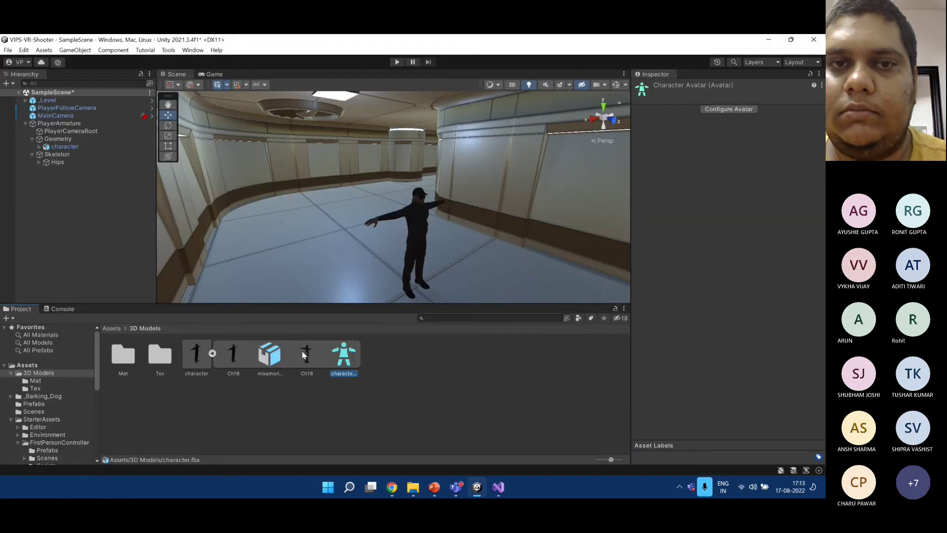
Open the avatar configuration of characterAvatar, examine the skeleton and bone mapping on the model, and return to the scene.
left_click(305, 356)
left_click(344, 360)
left_click(740, 109)
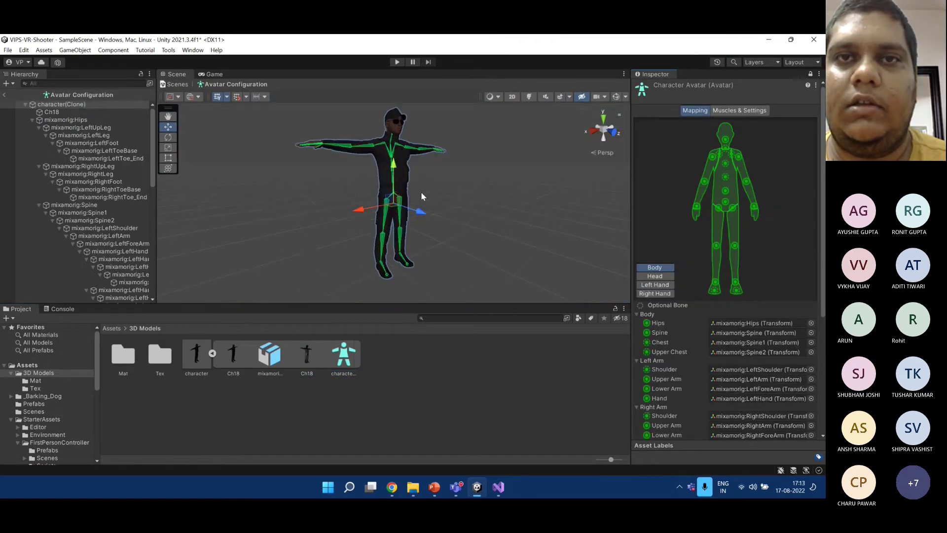
scroll(421, 191, "up", 3)
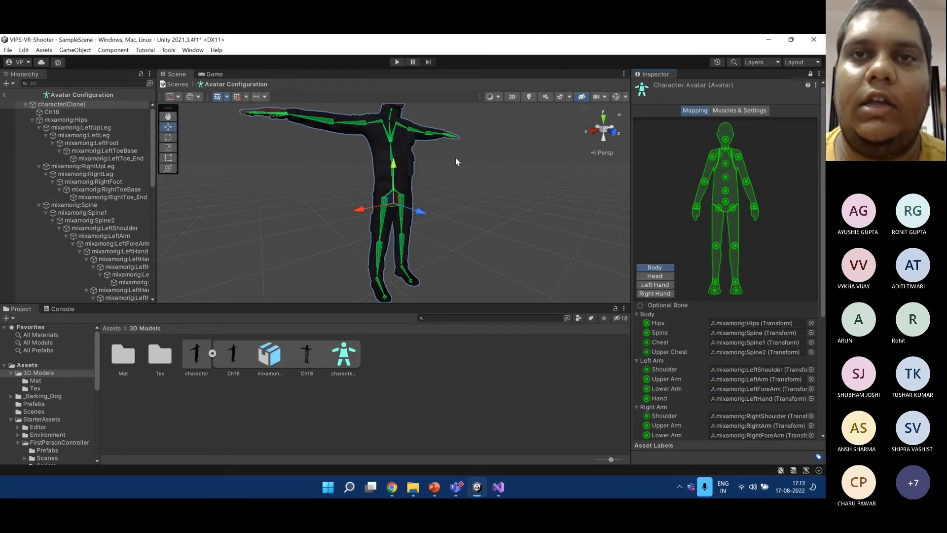
scroll(455, 158, "up", 1)
scroll(454, 157, "down", 2)
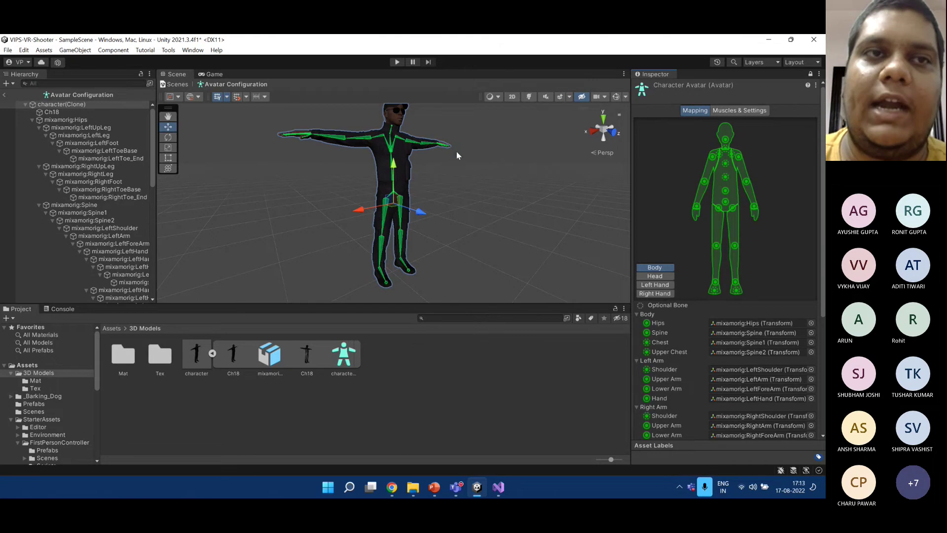
left_click(4, 95)
left_click(104, 211)
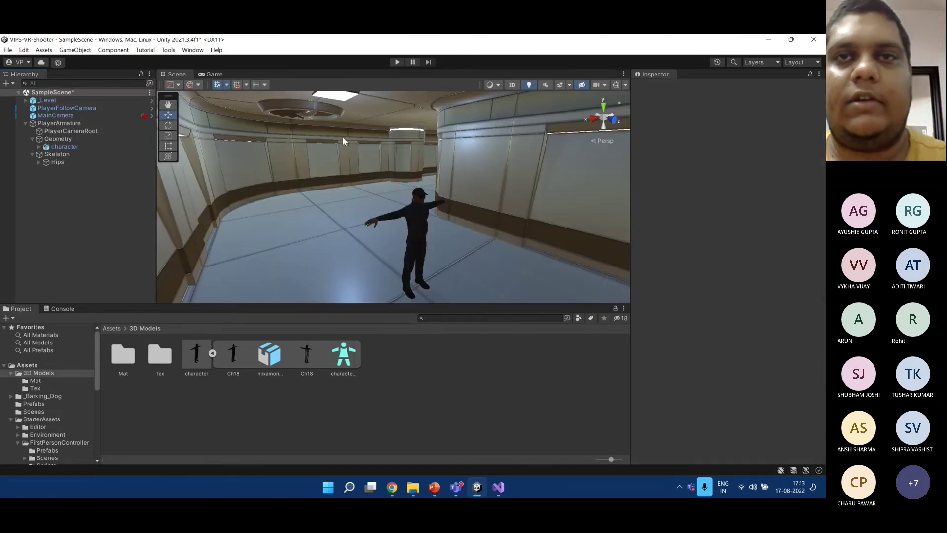
Play-test the character by running and jumping through the corridors, stop the test, save SampleScene and collapse the character model's sub-assets.
left_click(397, 61)
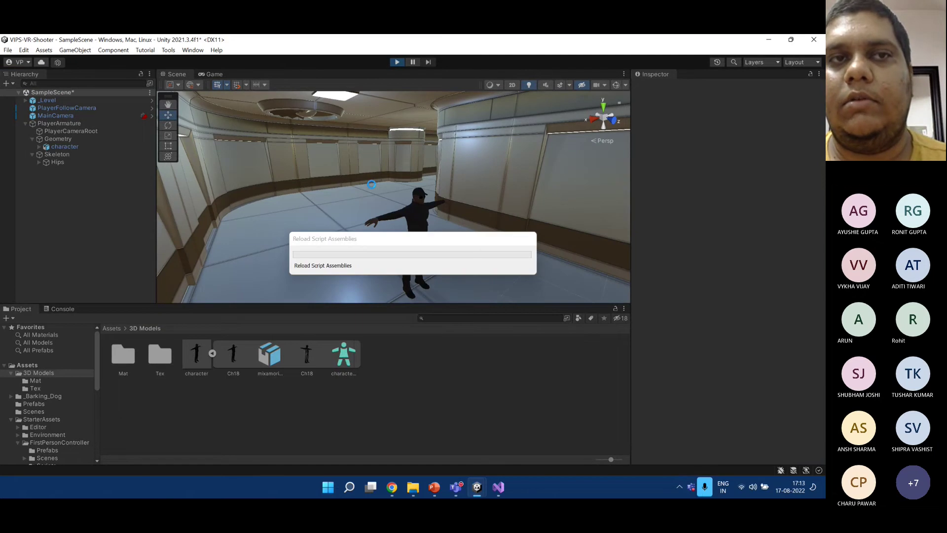
key("w")
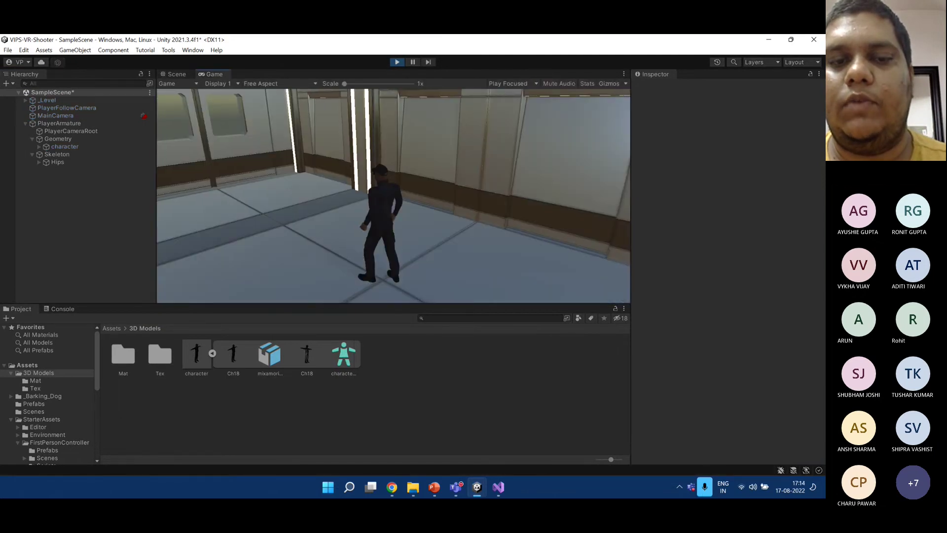
key("space")
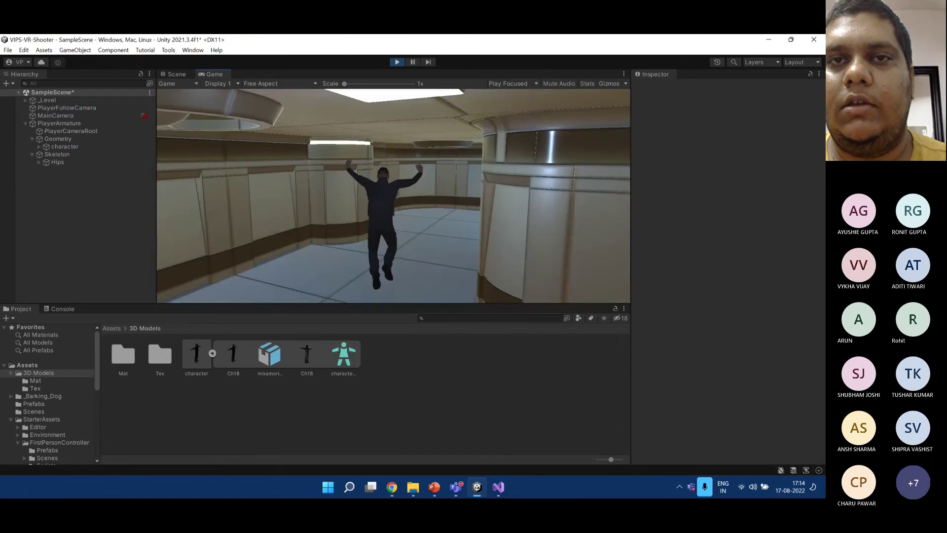
key("w")
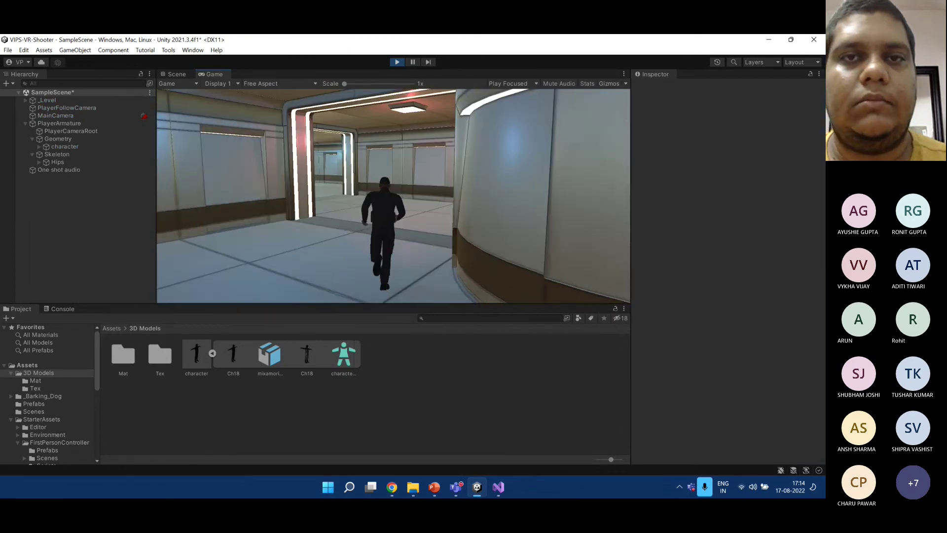
key("space")
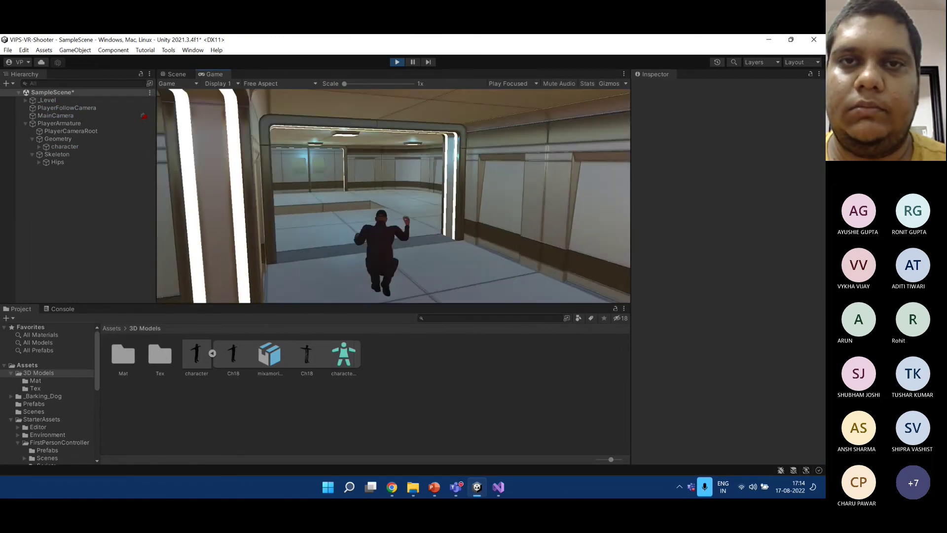
key("w")
key("Escape")
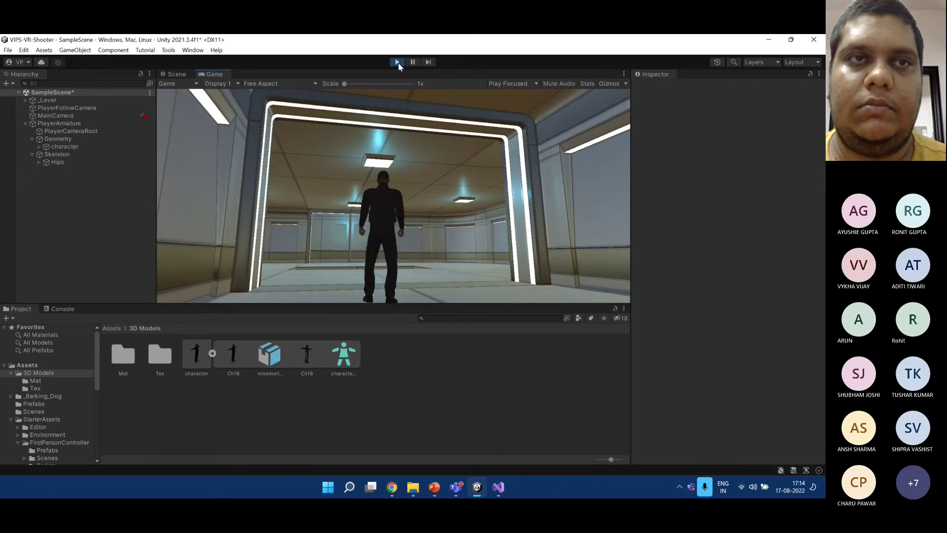
left_click(397, 62)
key("ctrl+s")
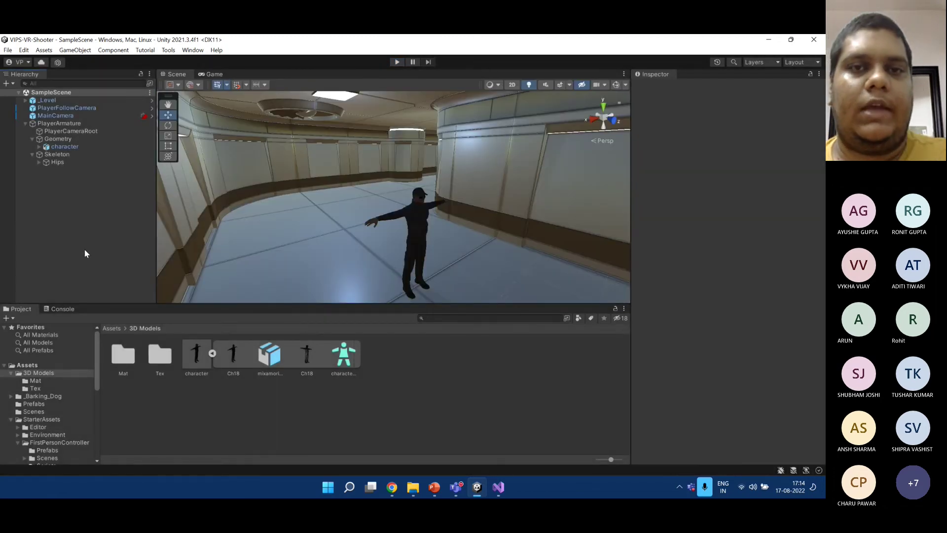
left_click(213, 353)
Switch to the PowerPoint presentation and review the Mixamo – For 3D Characters point on the Session Objectives slide.
left_click(434, 488)
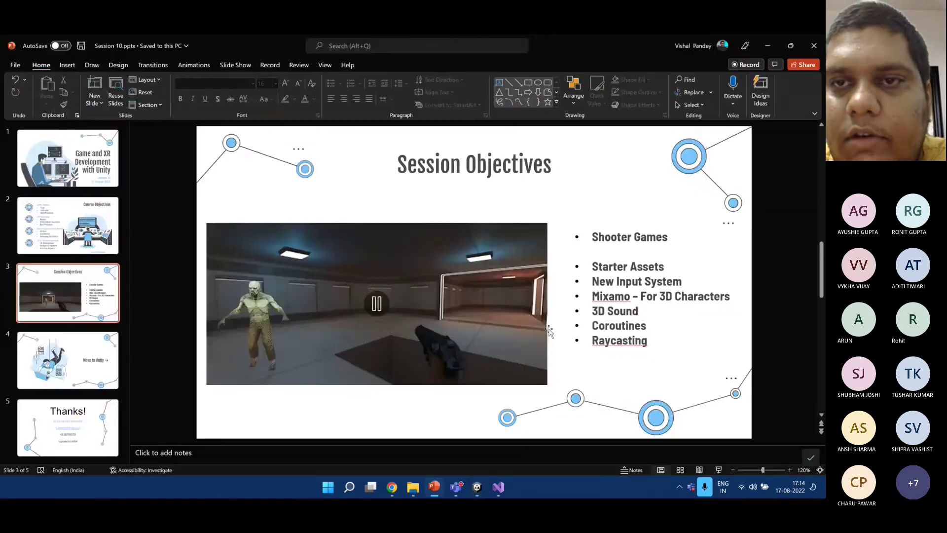
left_click(650, 279)
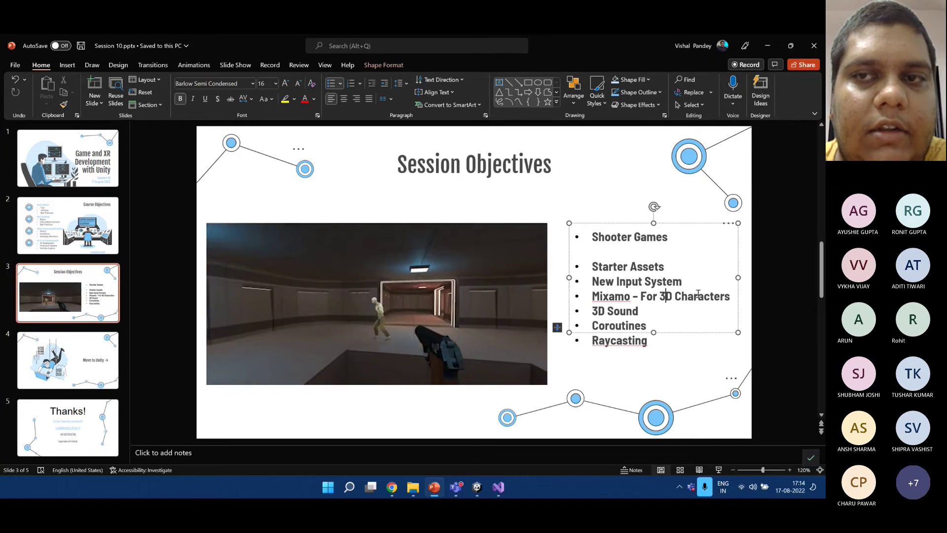
left_click_drag(736, 300, 616, 290)
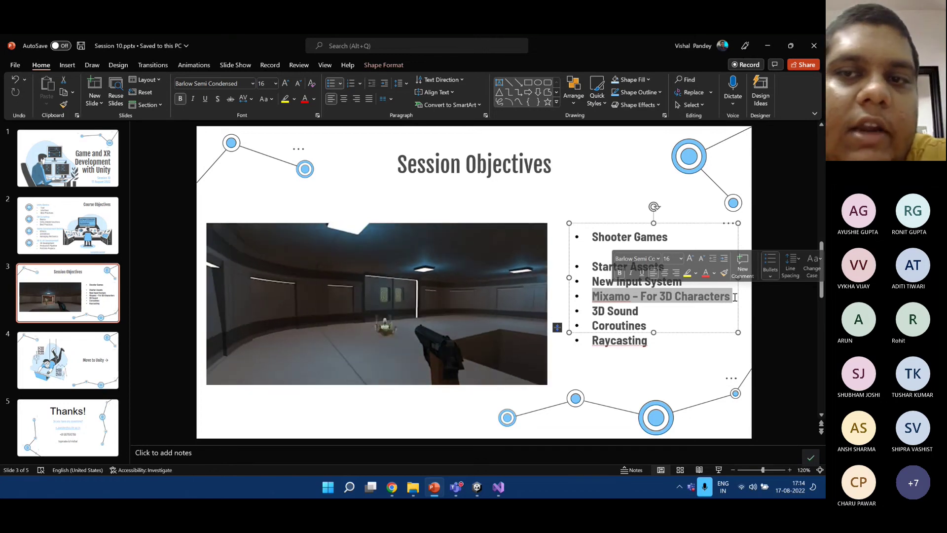
left_click(737, 296)
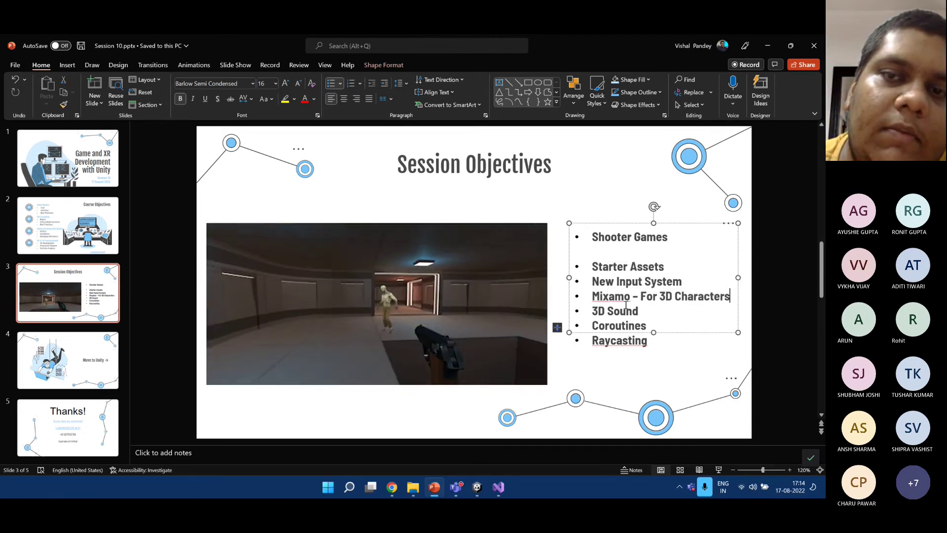
left_click(647, 376)
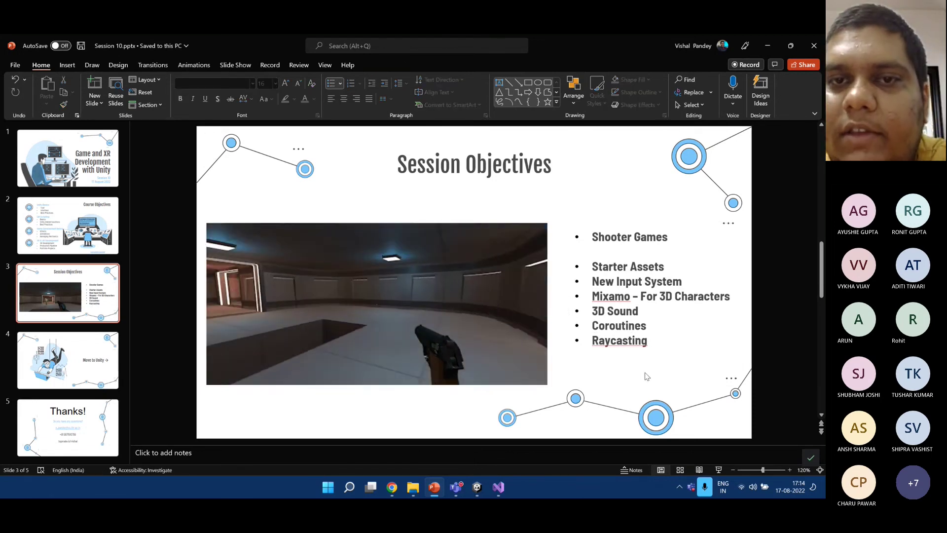